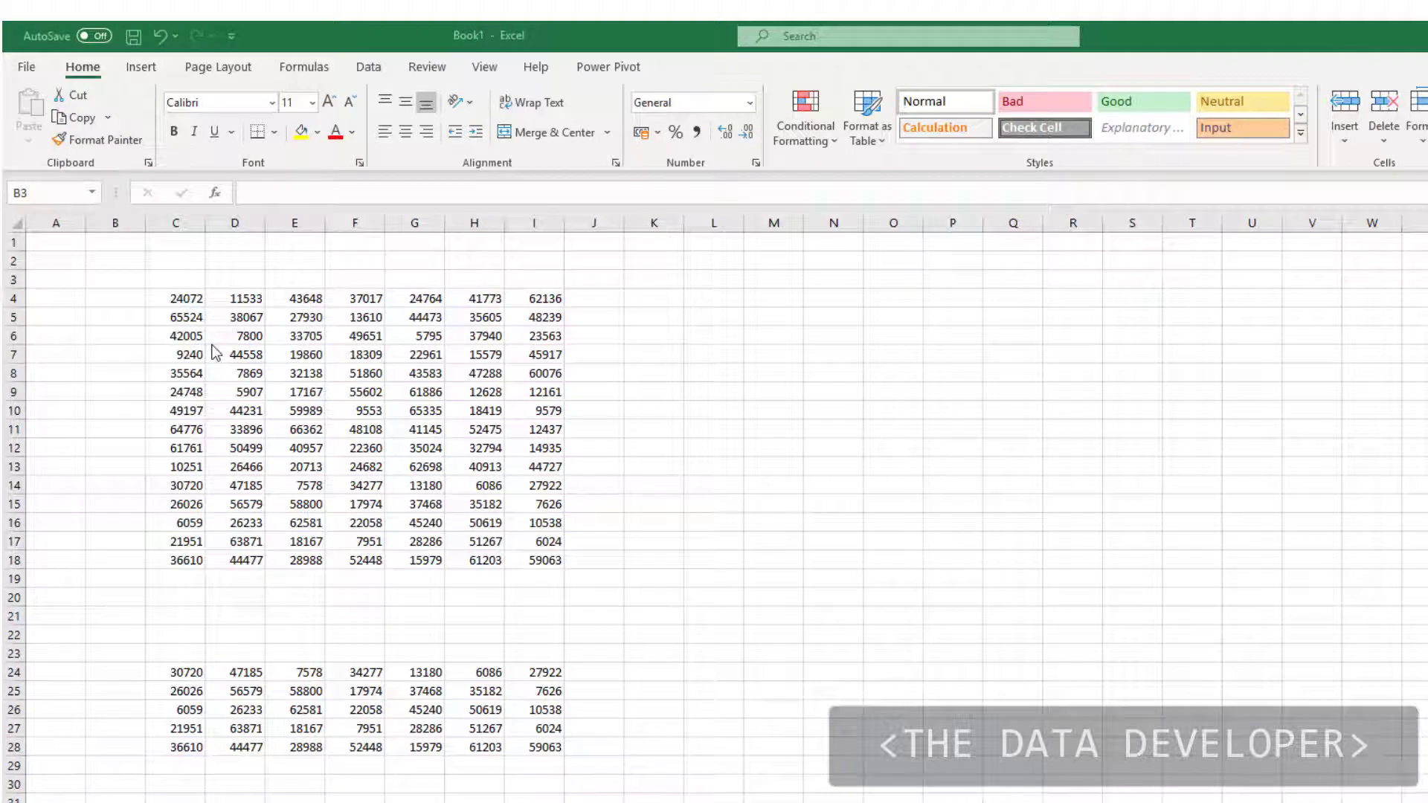
Step: Select the cell range C4:E14 in the upper data block
left_click(111, 278)
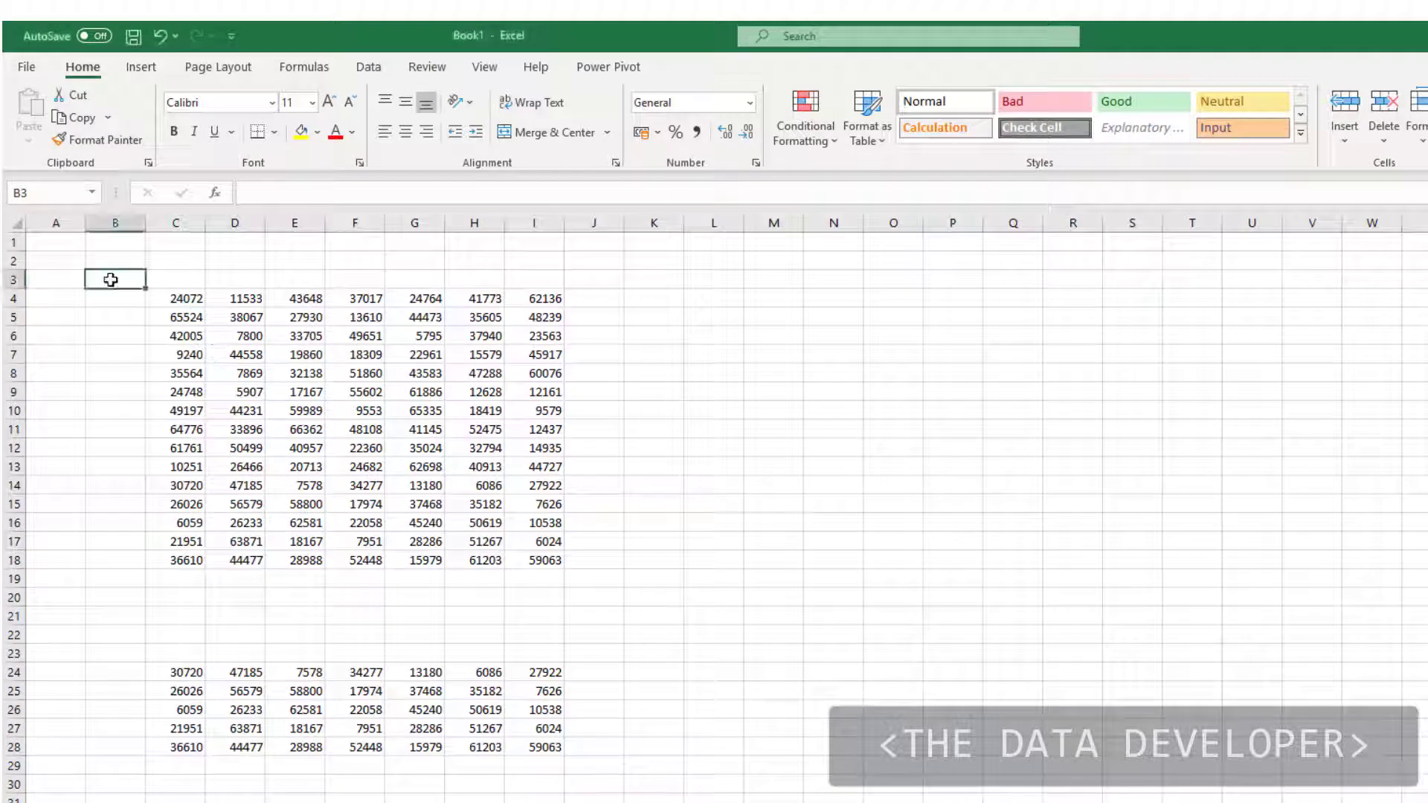
left_click(190, 299)
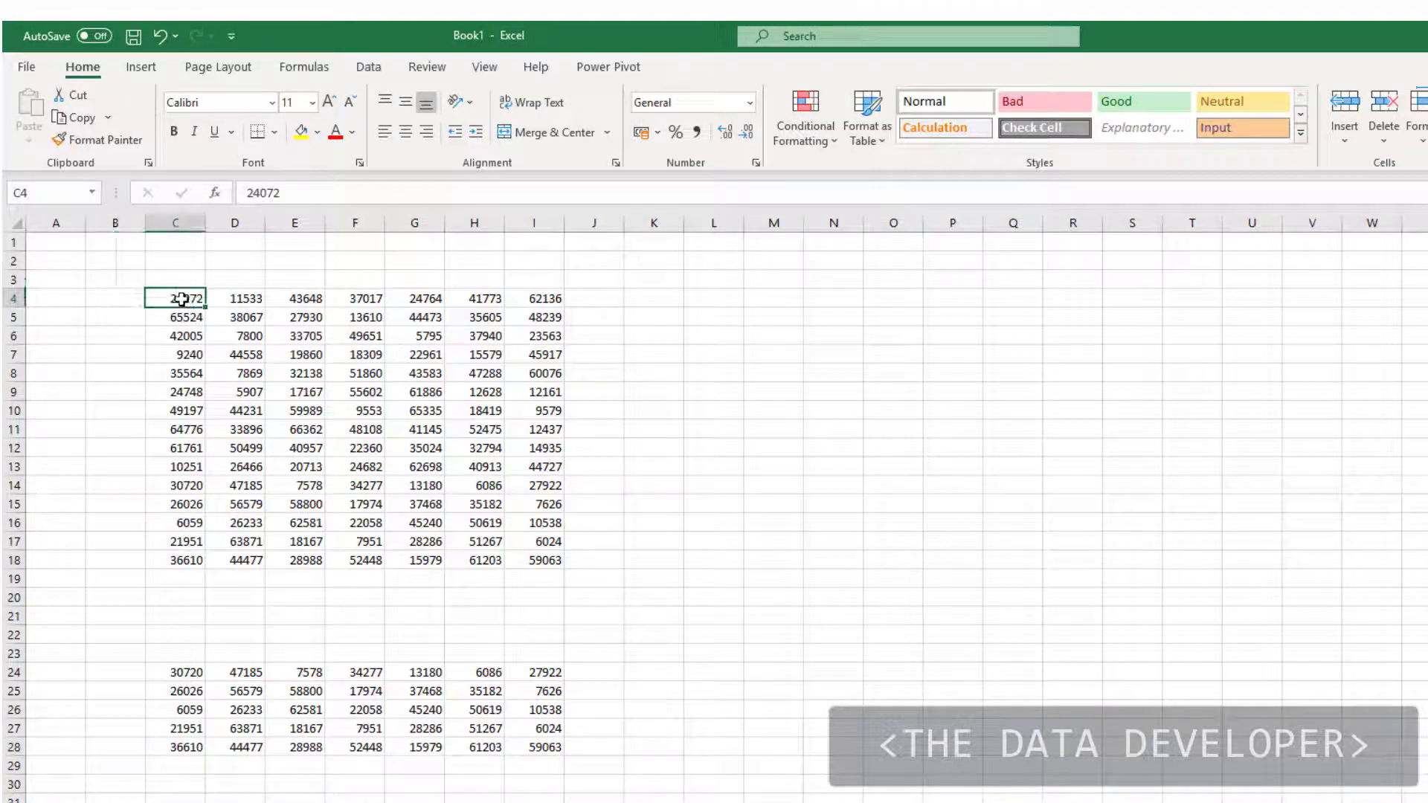
left_click_drag(183, 297, 277, 494)
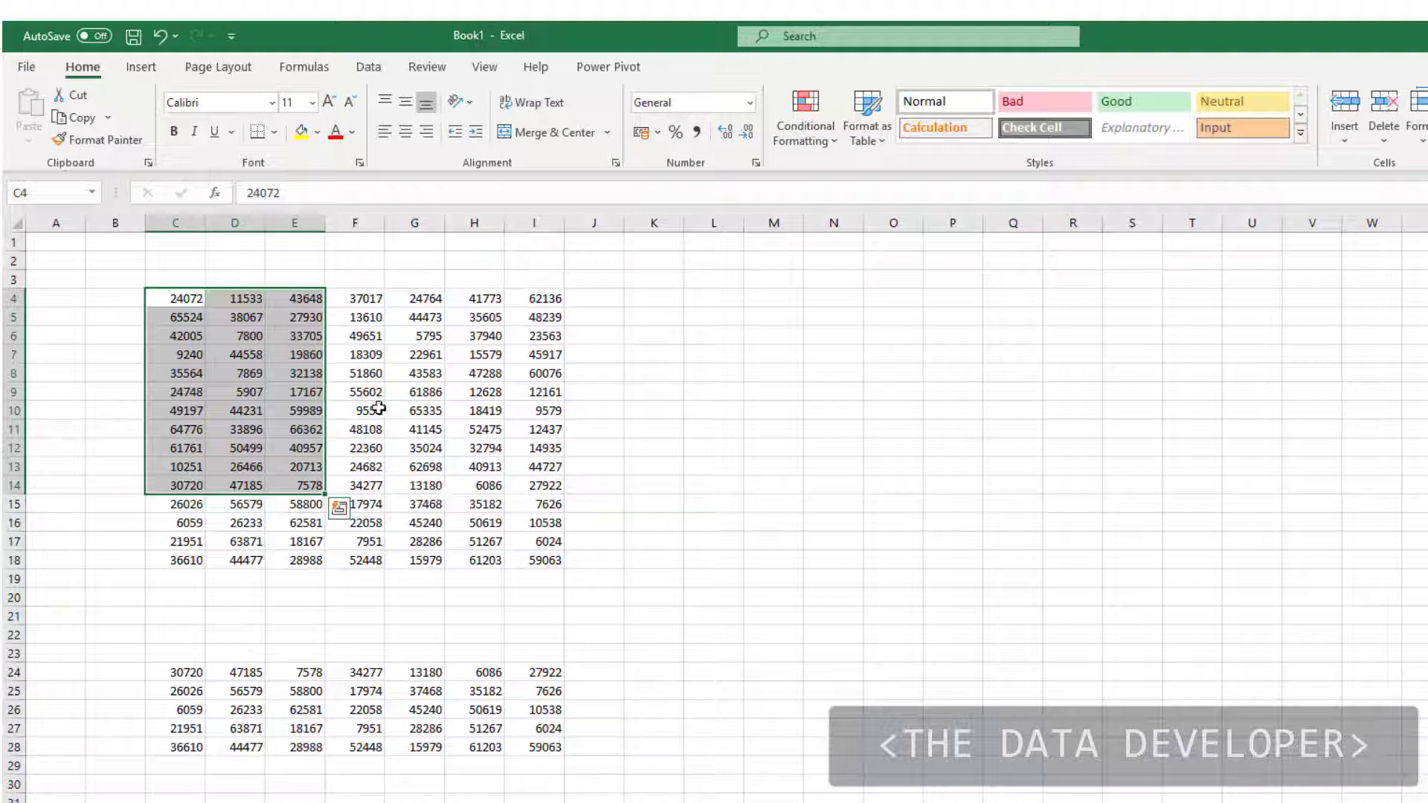
Step: Select the whole upper data block C4:I18 at once, starting from cell F9 inside it
left_click(360, 386)
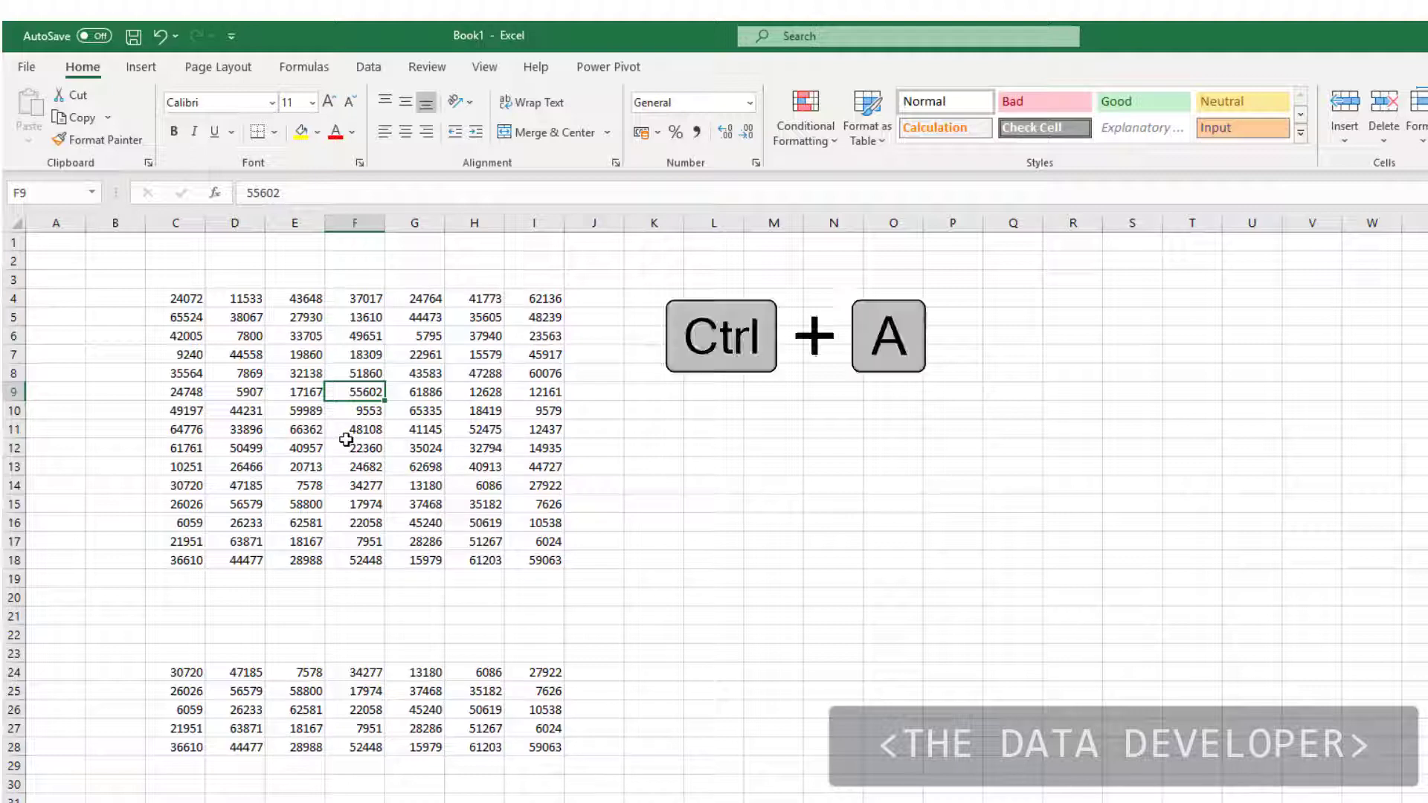
key("ctrl+a")
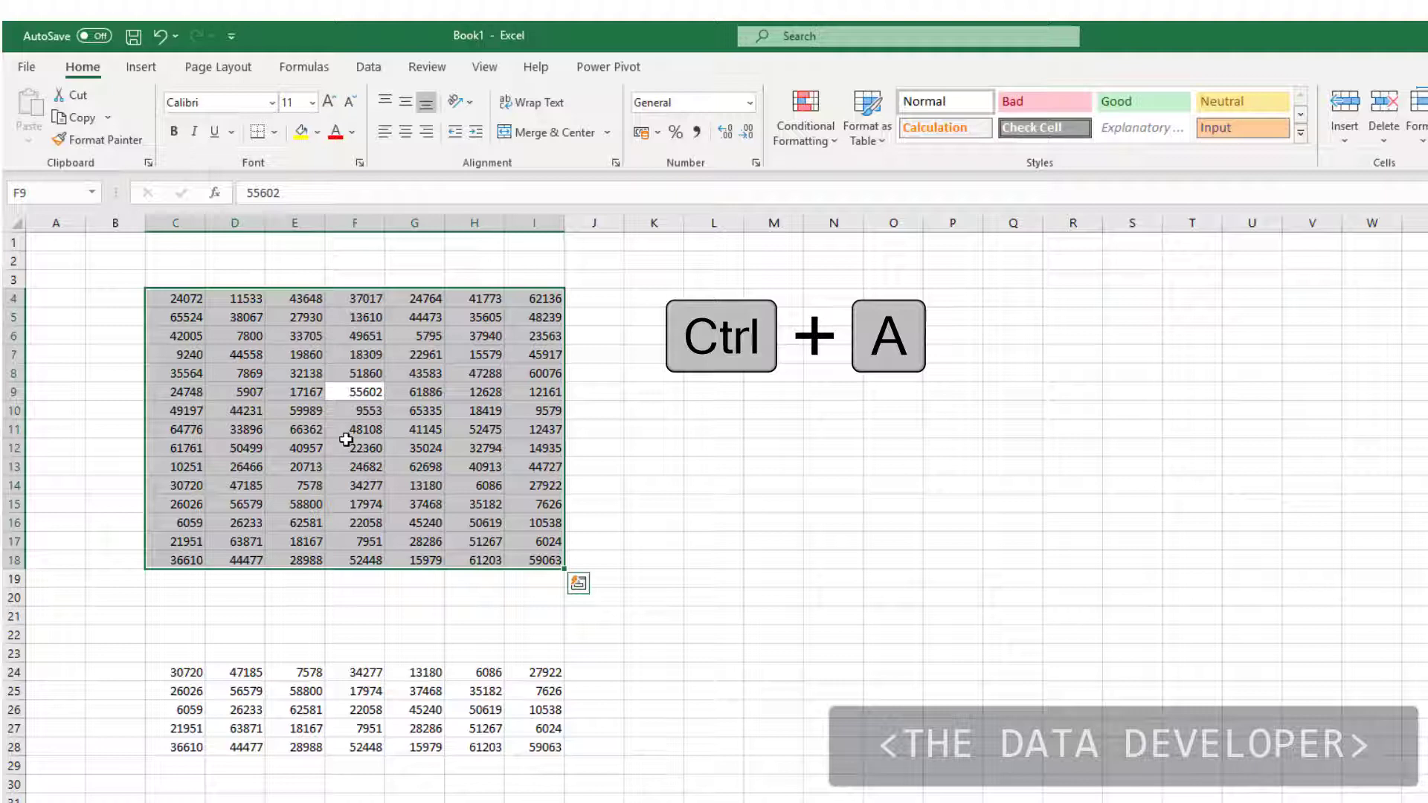
left_click(331, 464)
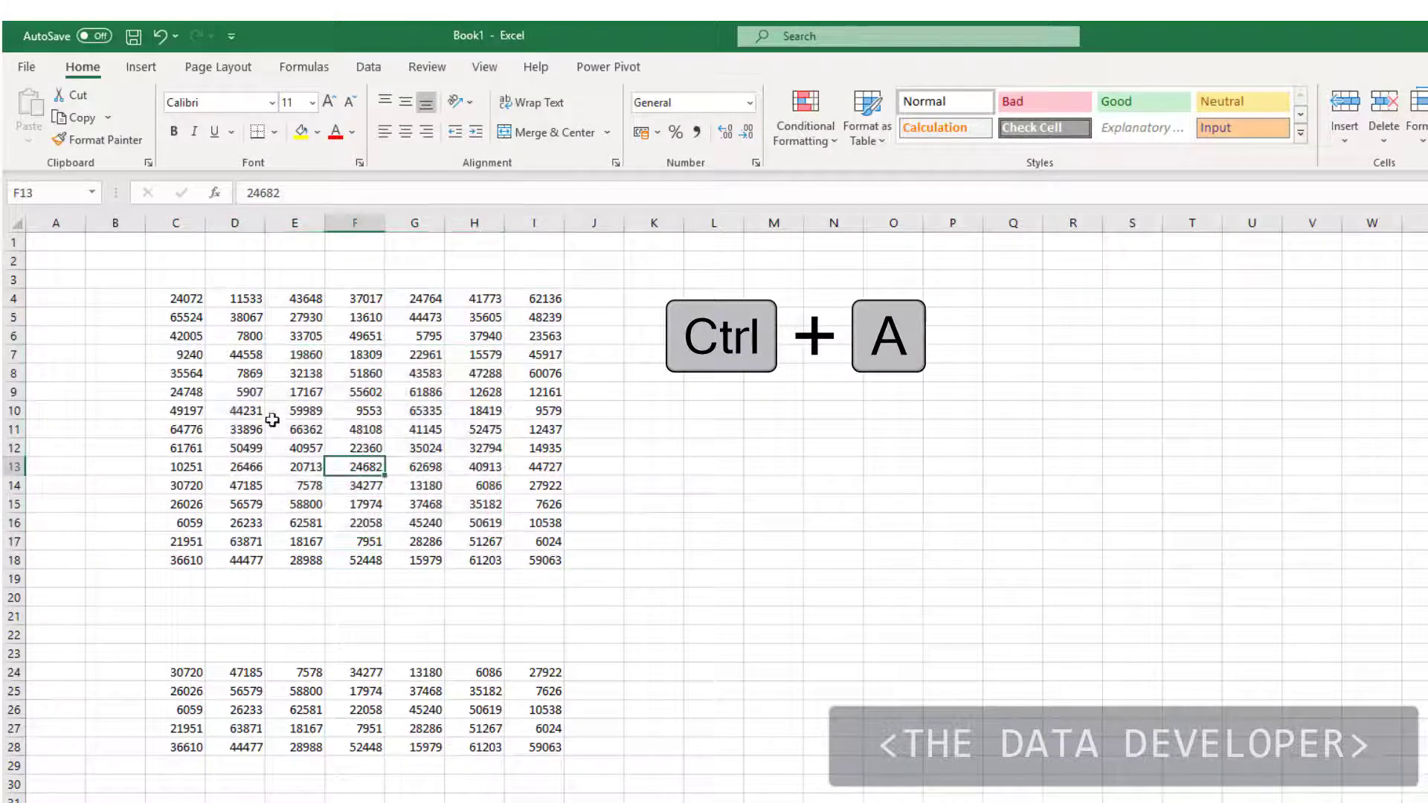
Step: Clear the contents of cells G12:I15 in the upper data block
left_click_drag(432, 449, 569, 487)
key("Delete")
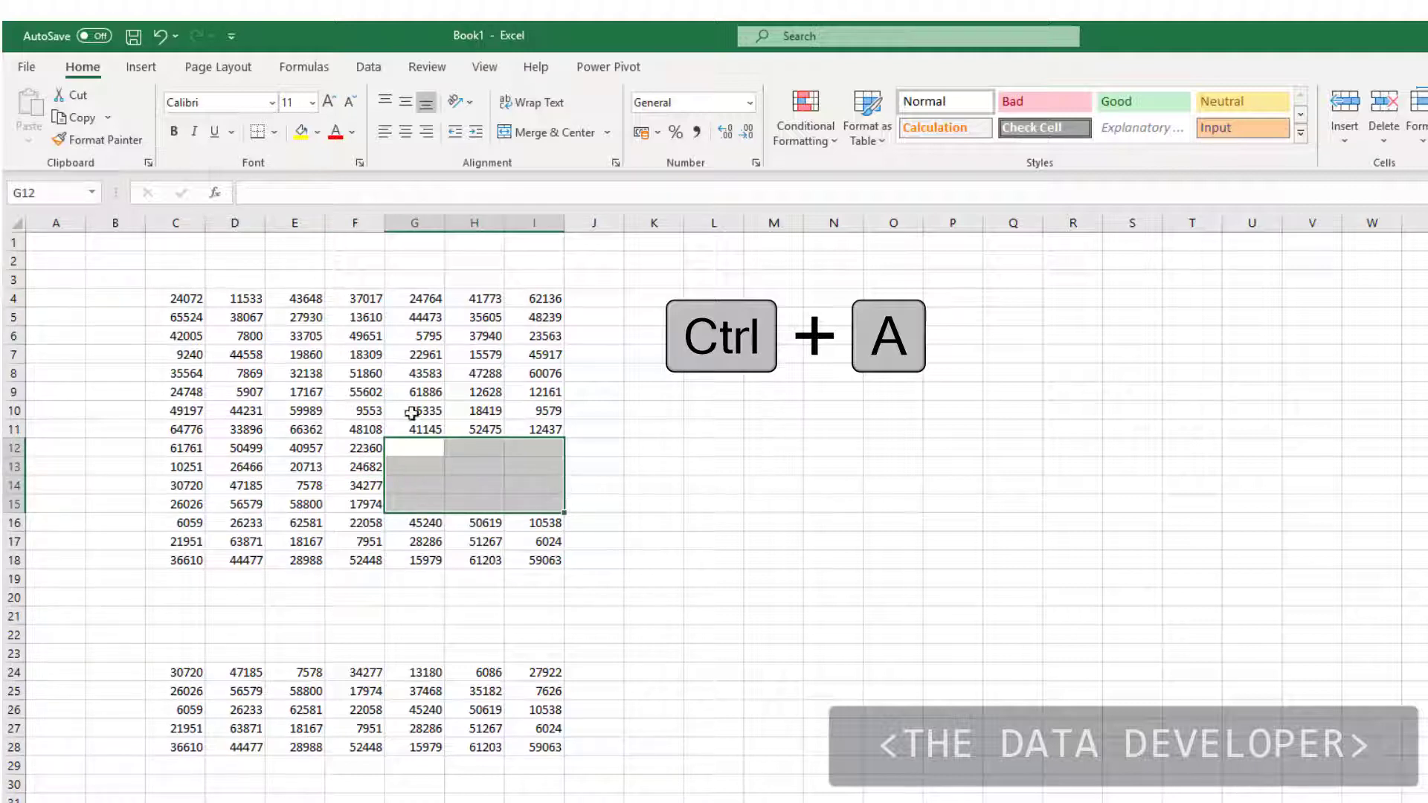
Step: Select the upper data block around its cleared cells, and extend the selection to the entire worksheet
left_click(327, 384)
key("ctrl+a")
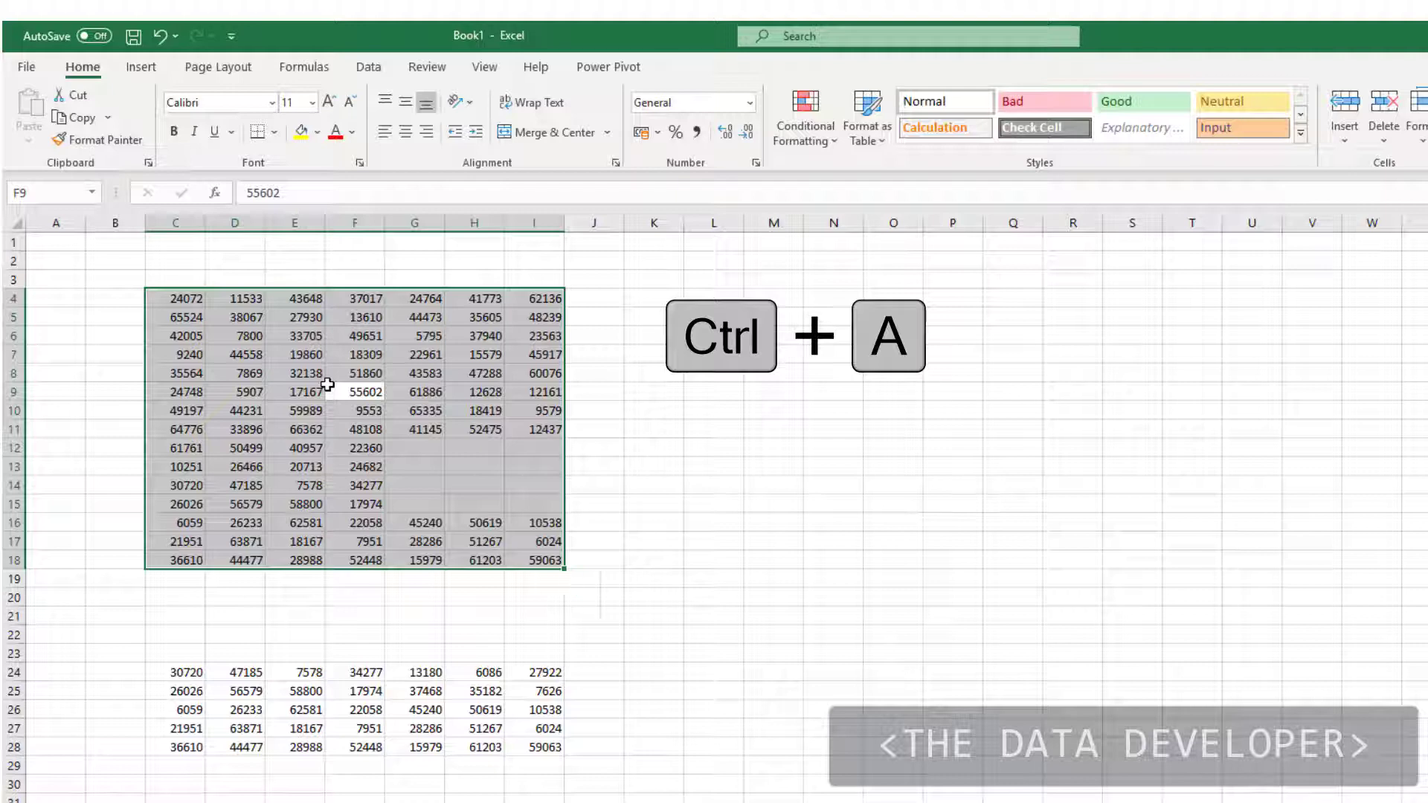
key("ctrl+a")
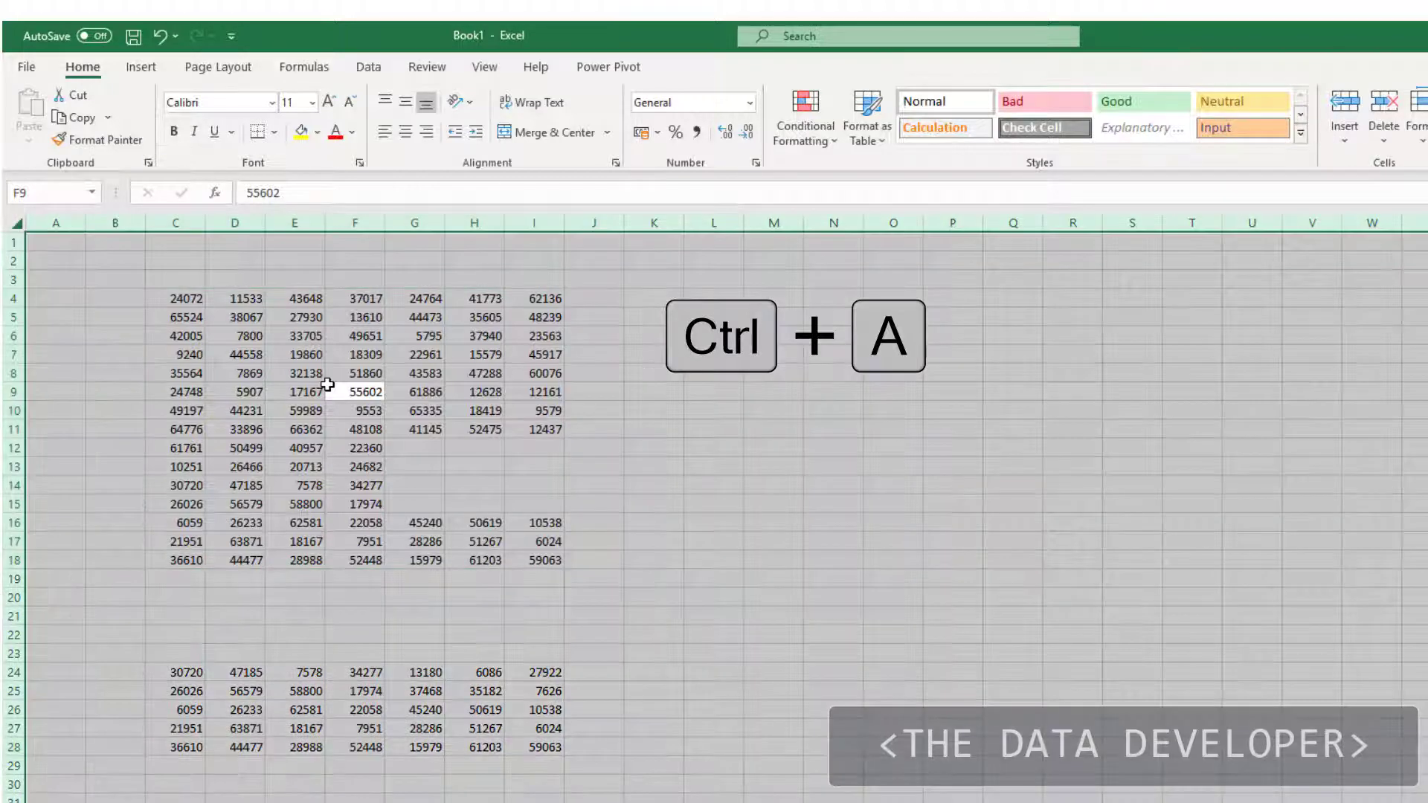
Step: Select the lower data block C24:I28 from cell F26, and extend the selection to the entire worksheet
left_click(350, 710)
key("ctrl+a")
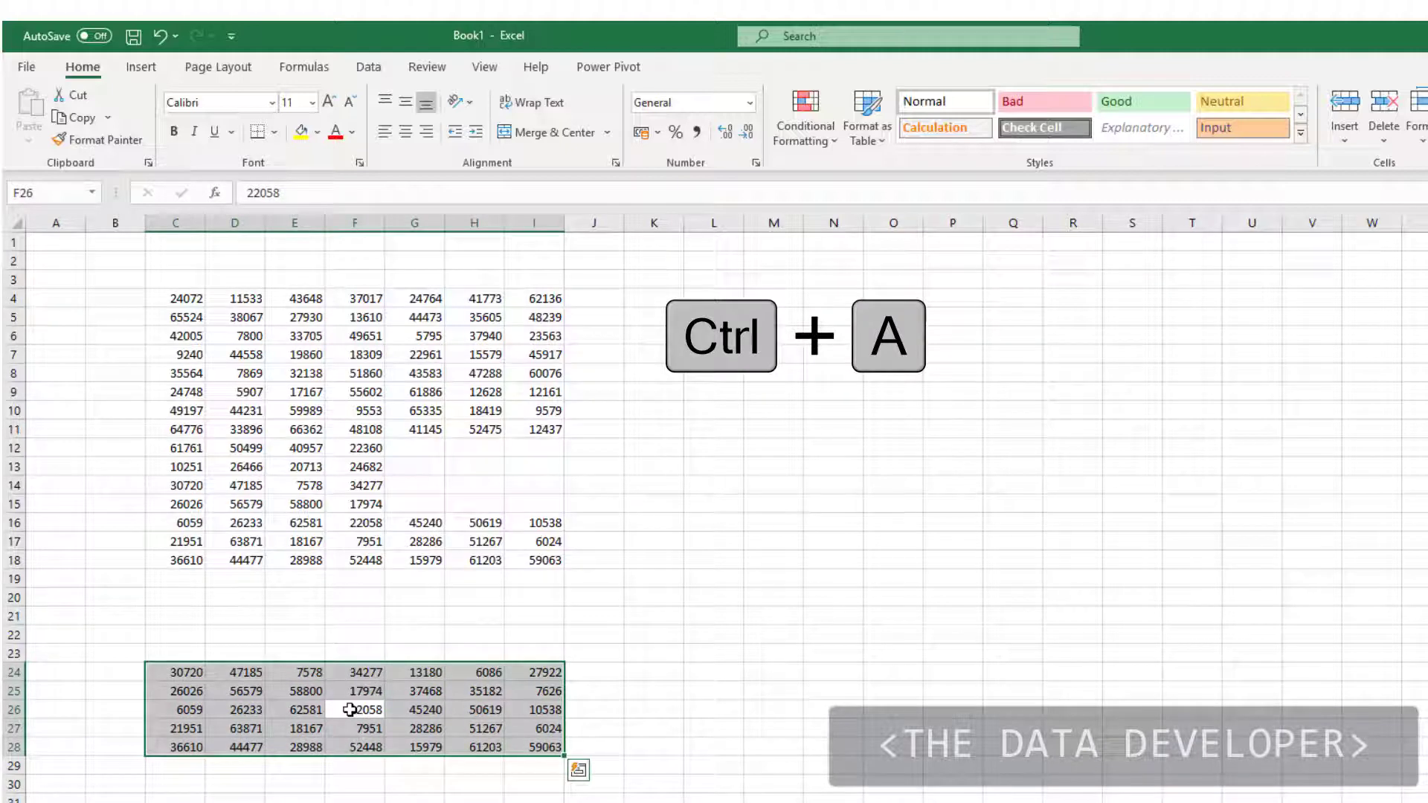
key("ctrl+a")
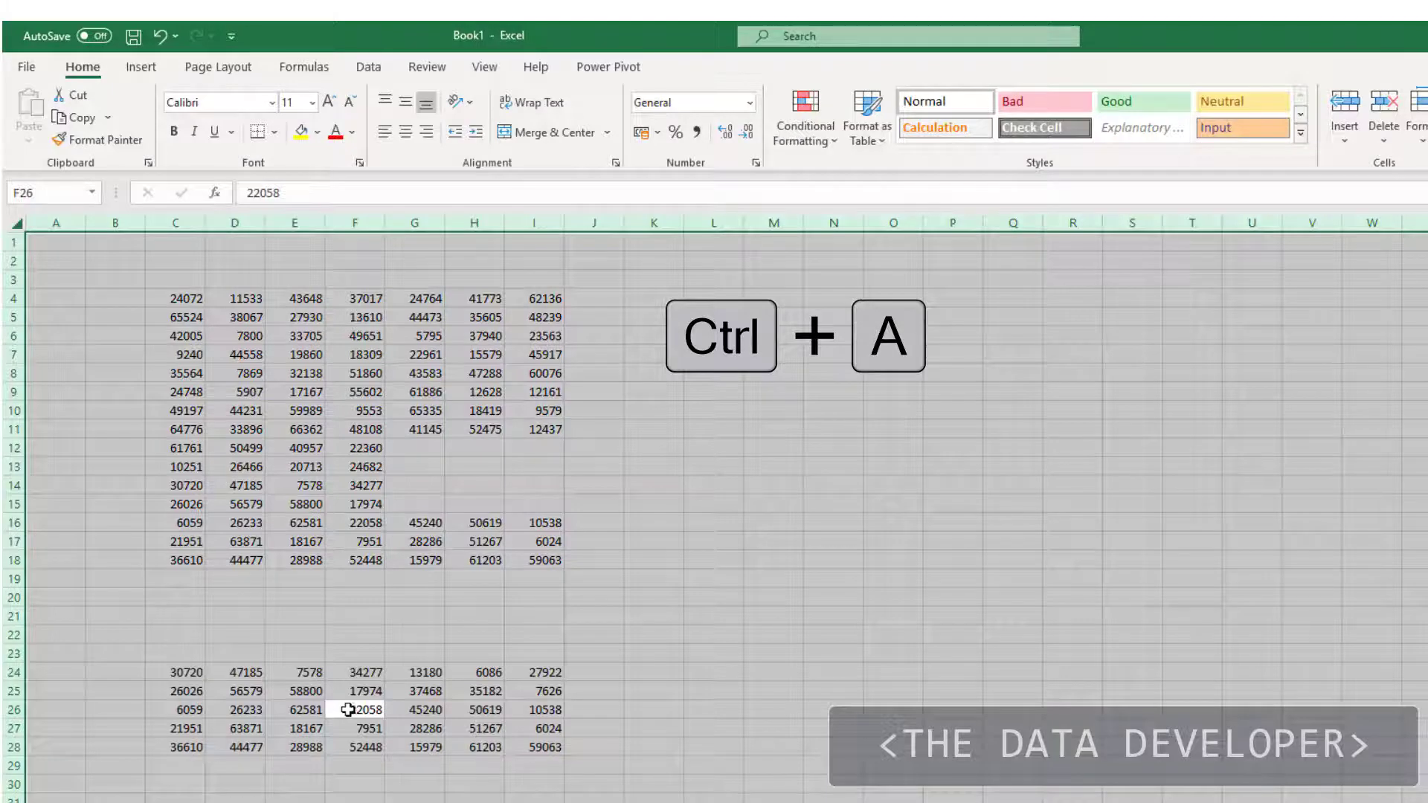
left_click(276, 595)
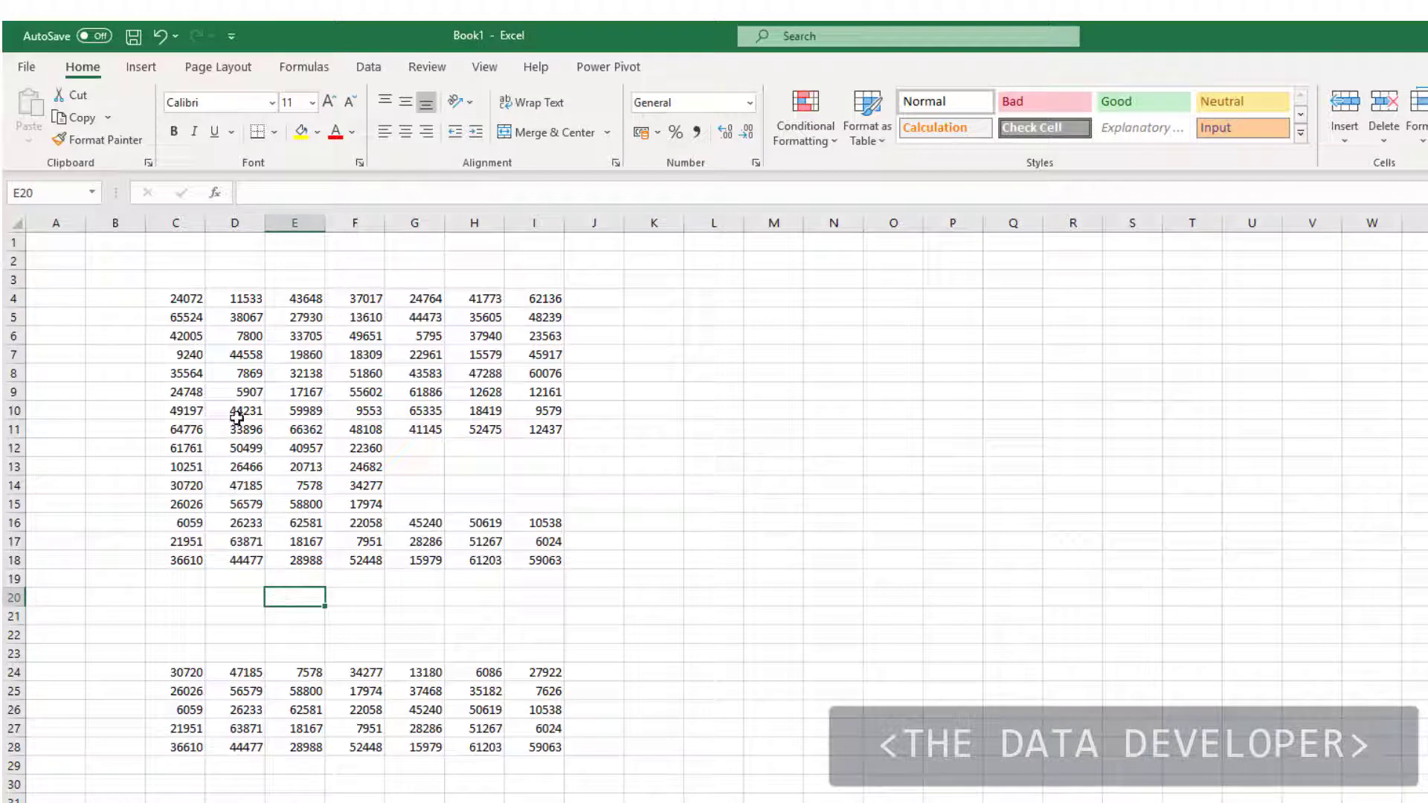
Step: Select the non-adjacent cells C5, D10, G7, E16, H18 and C15 together
left_click(185, 320)
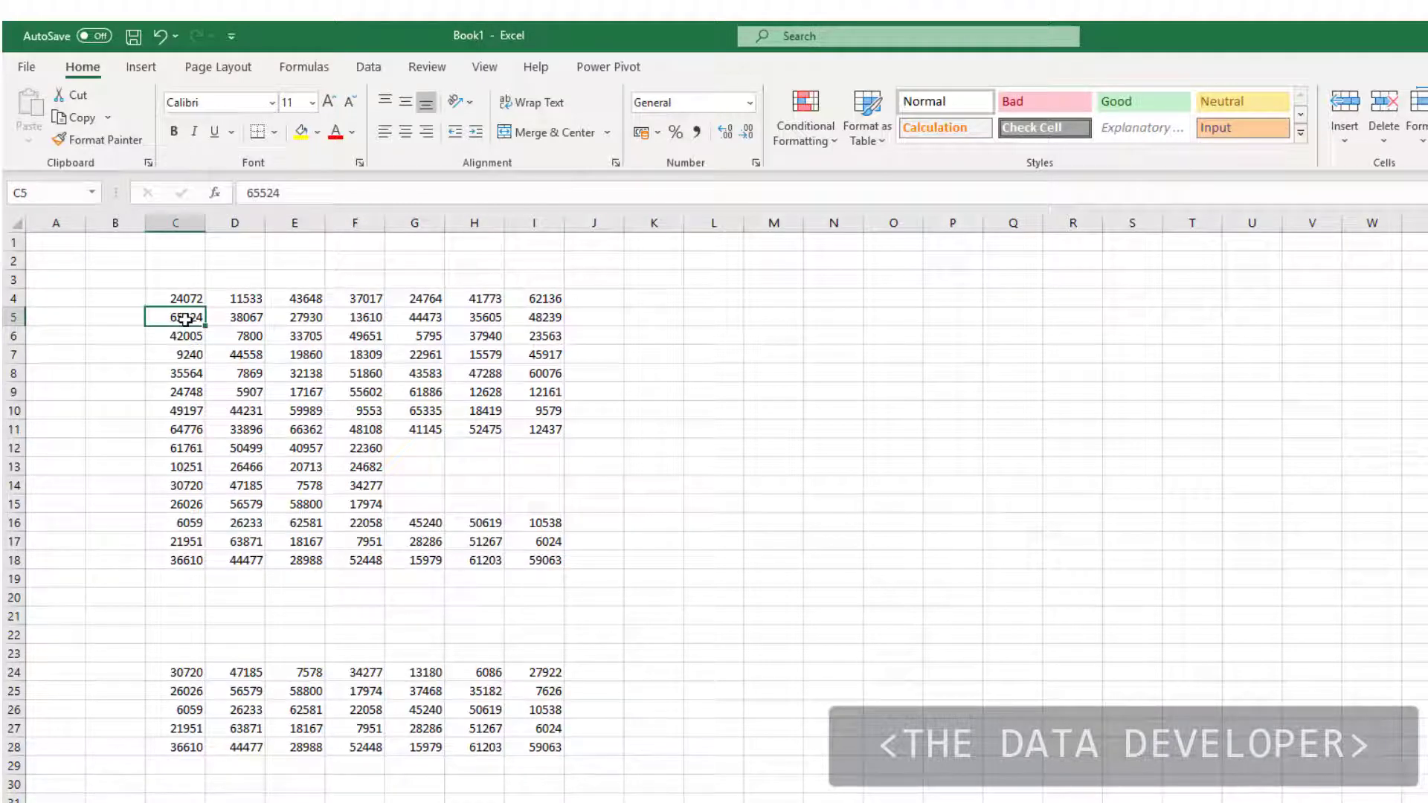
left_click(253, 413, "ctrl")
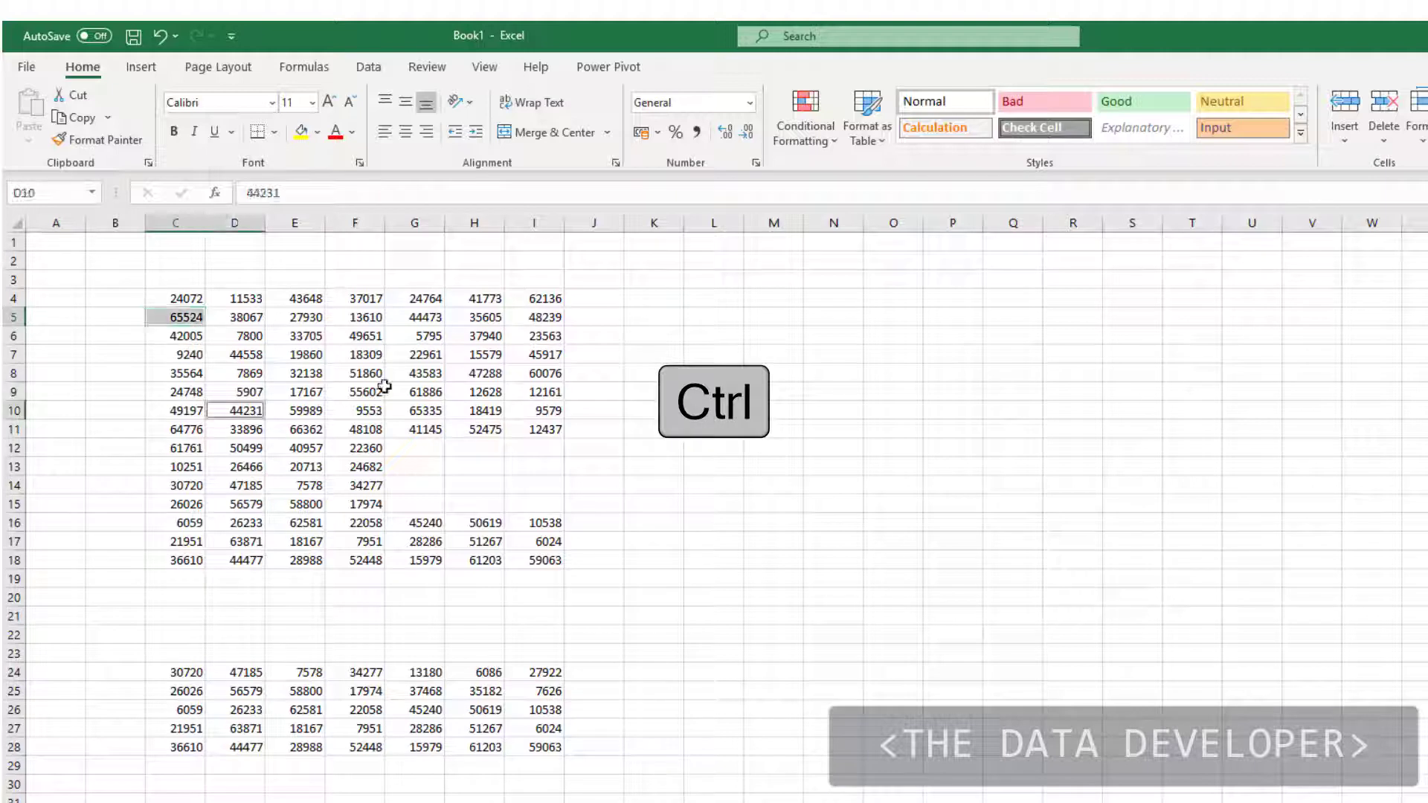
left_click(439, 352, "ctrl")
left_click(269, 524, "ctrl")
left_click(465, 554, "ctrl")
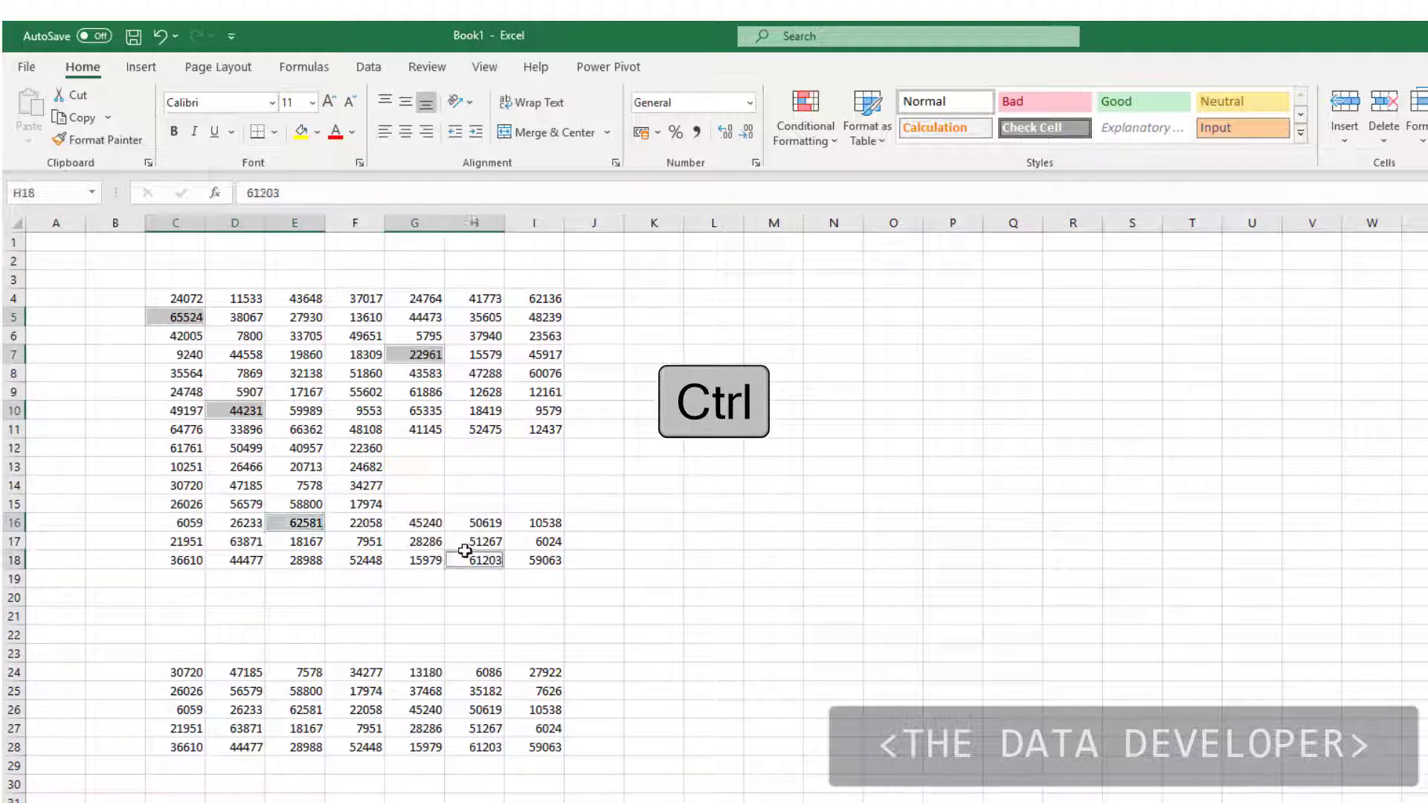
left_click(179, 506, "ctrl")
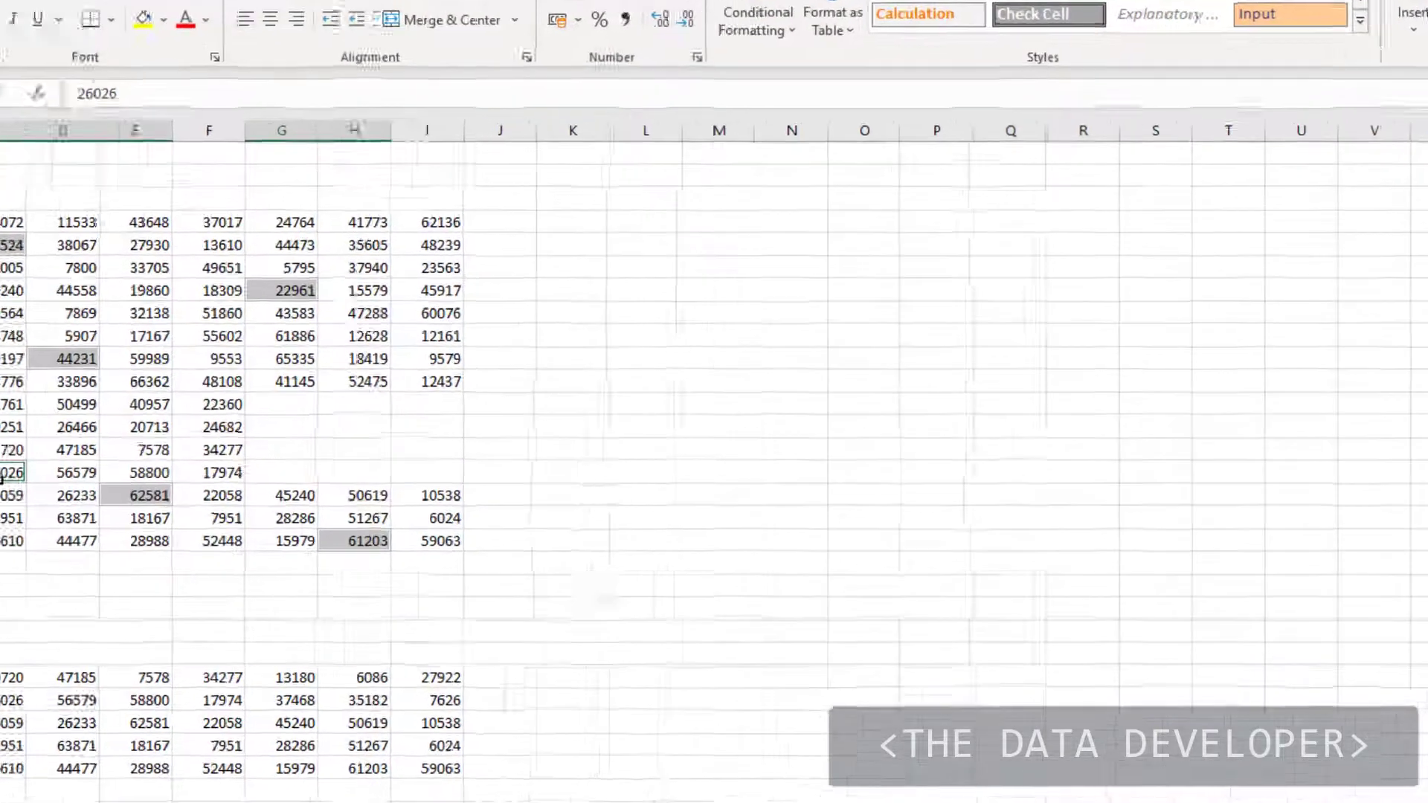
Step: Try to copy the selected non-adjacent cells, and apply a yellow fill to them
key("ctrl+c")
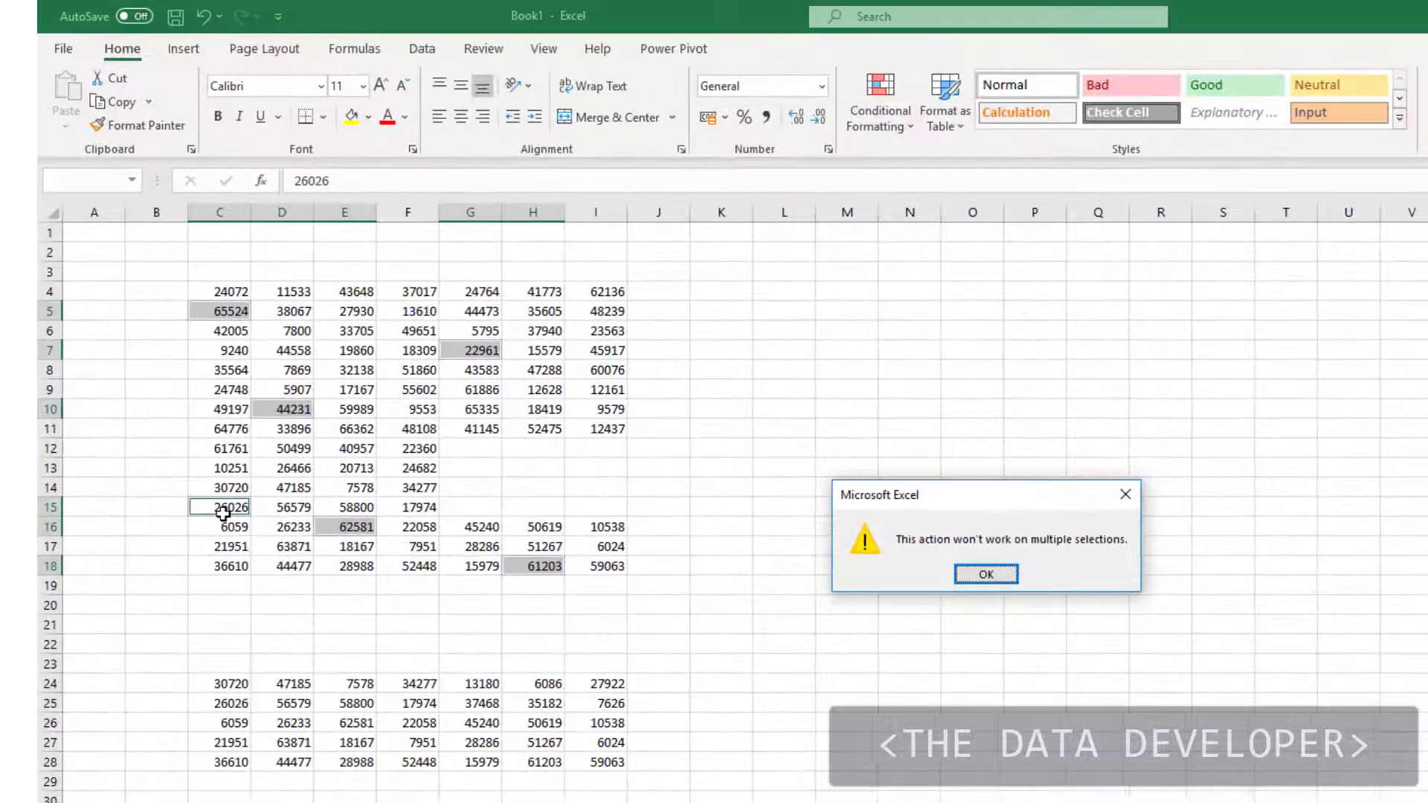
left_click(762, 470)
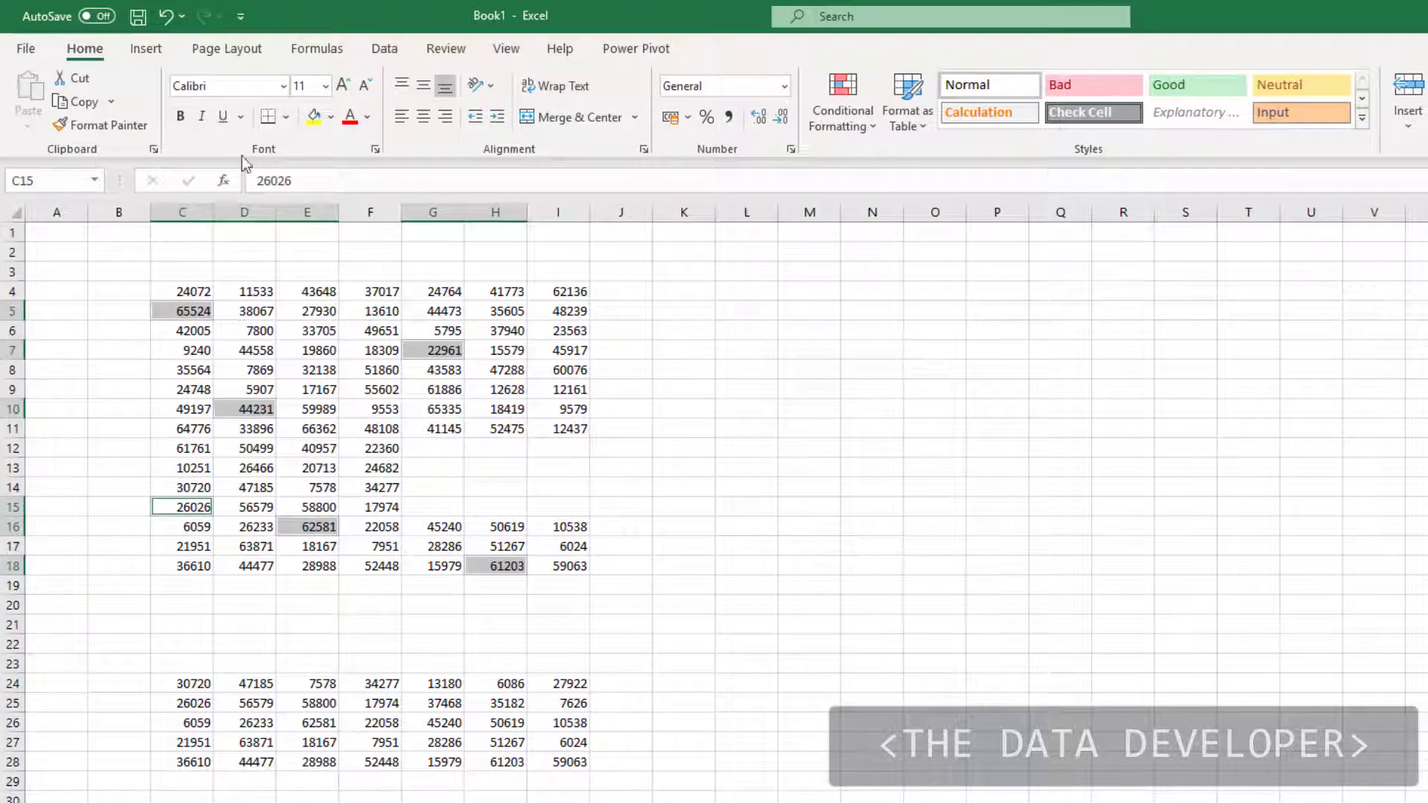
left_click(315, 117)
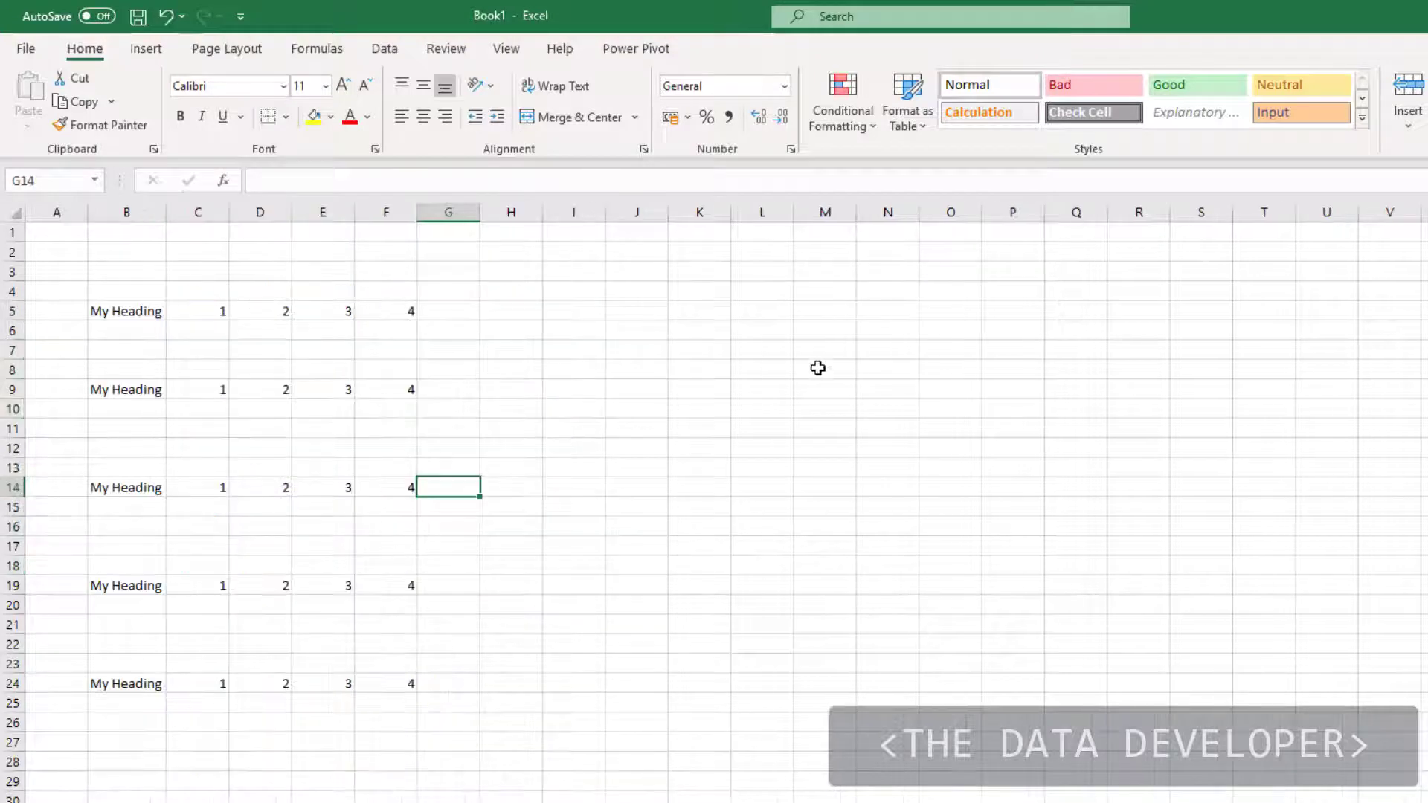
left_click(815, 350)
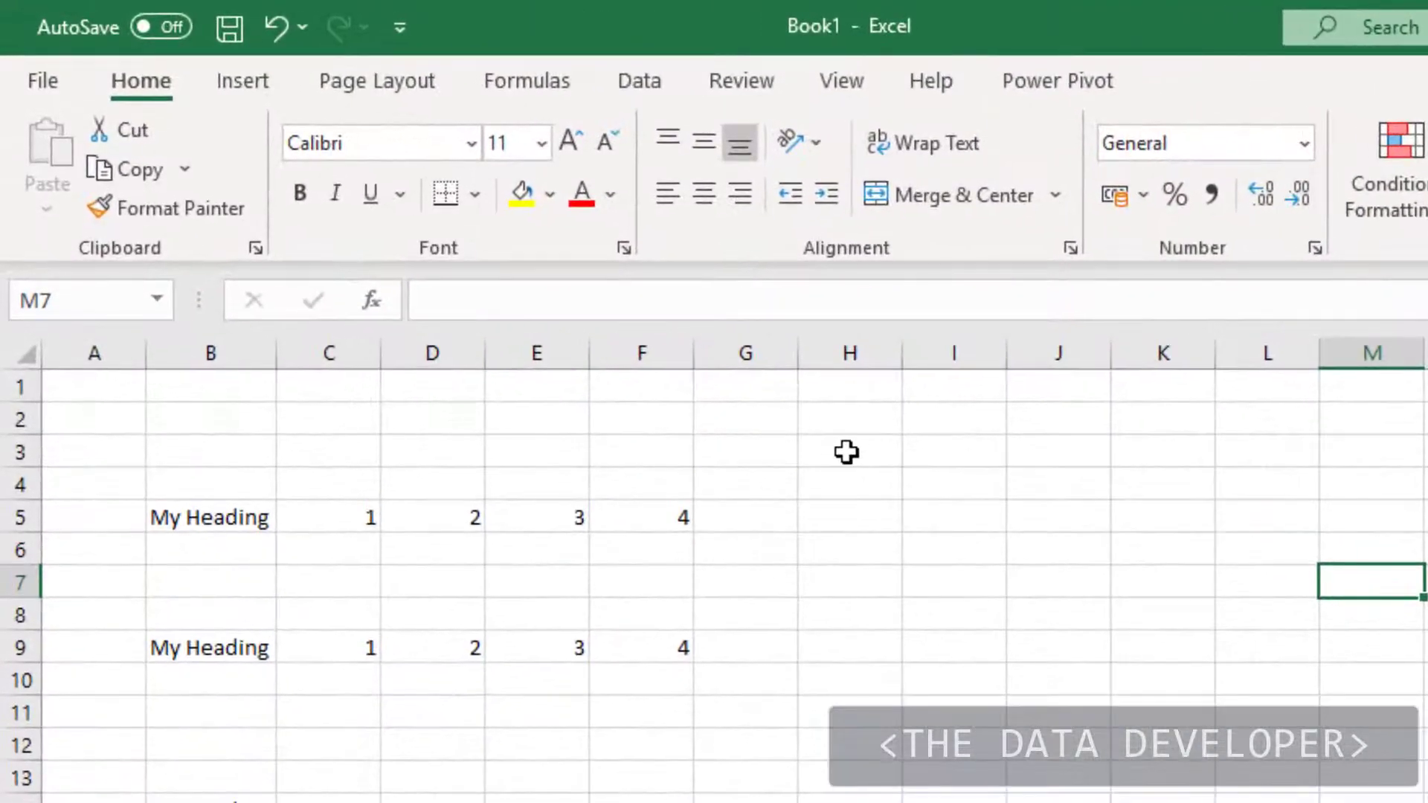
left_click(847, 452)
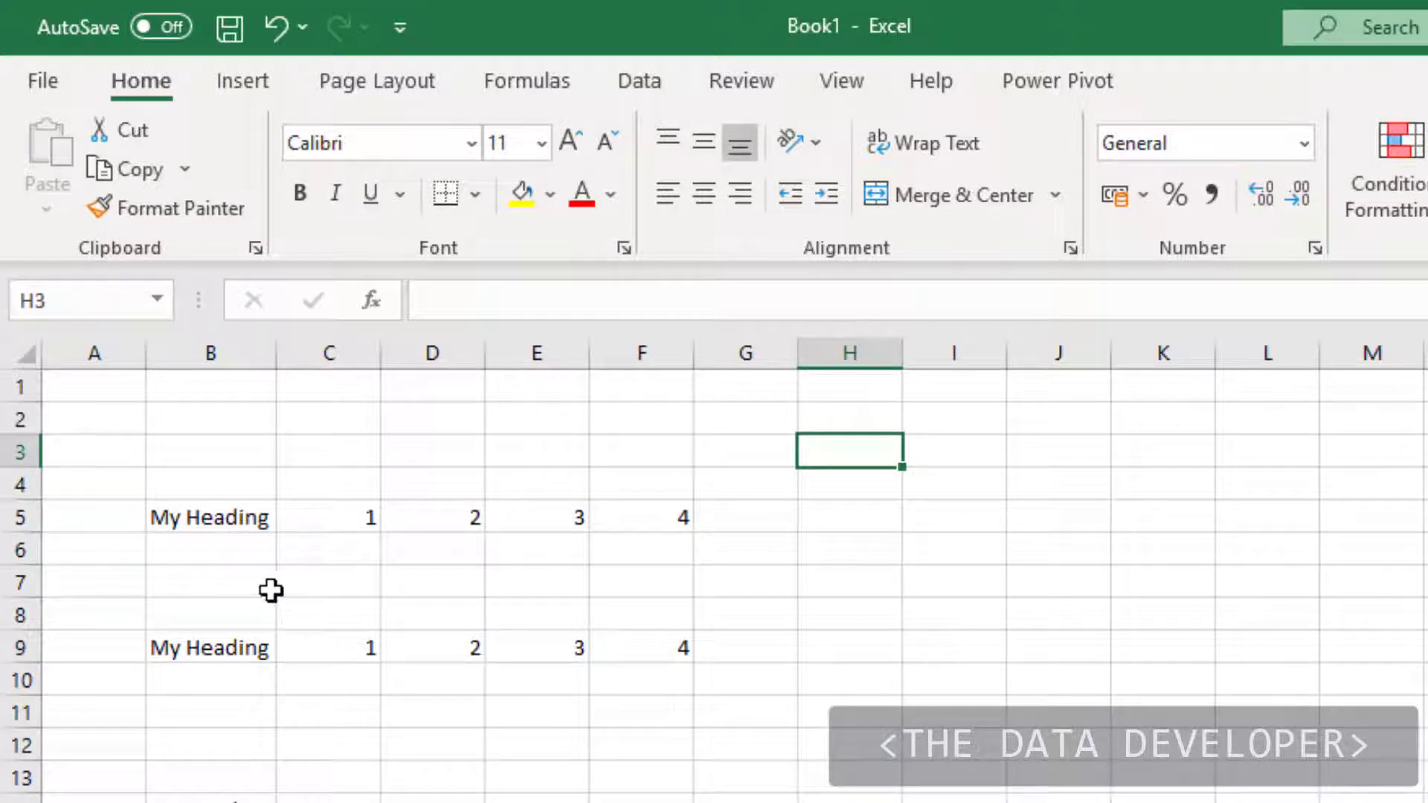
left_click(188, 517)
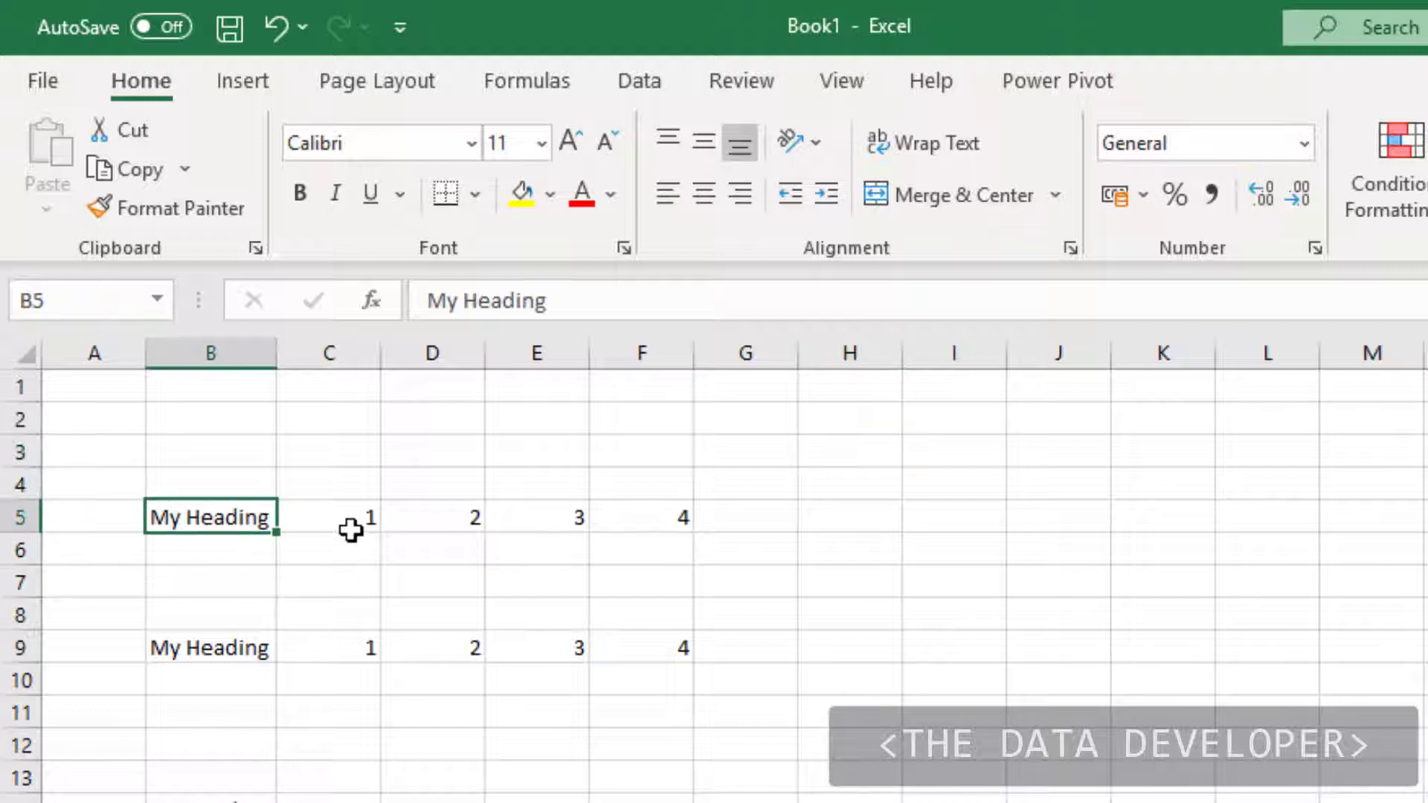
left_click_drag(350, 530, 655, 517)
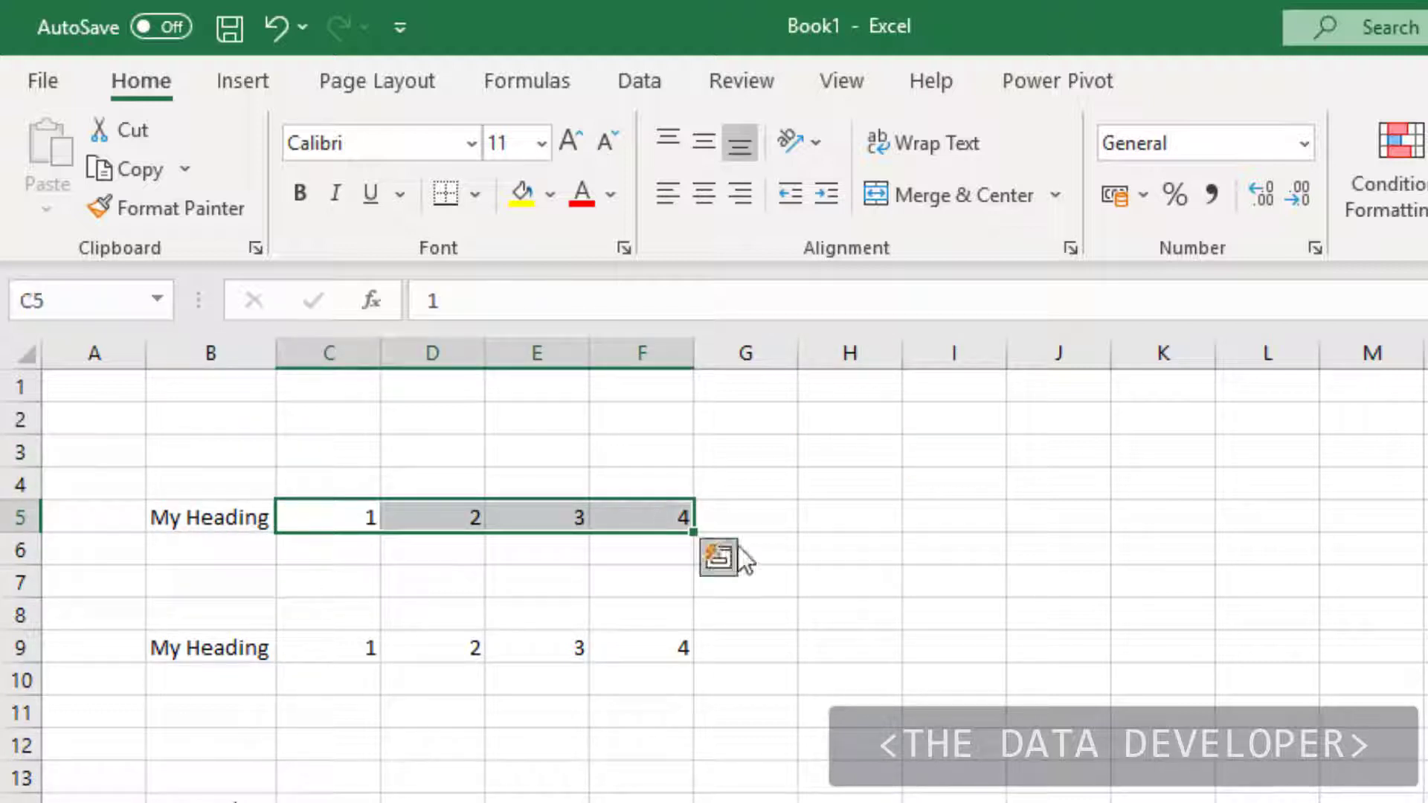
left_click(868, 558)
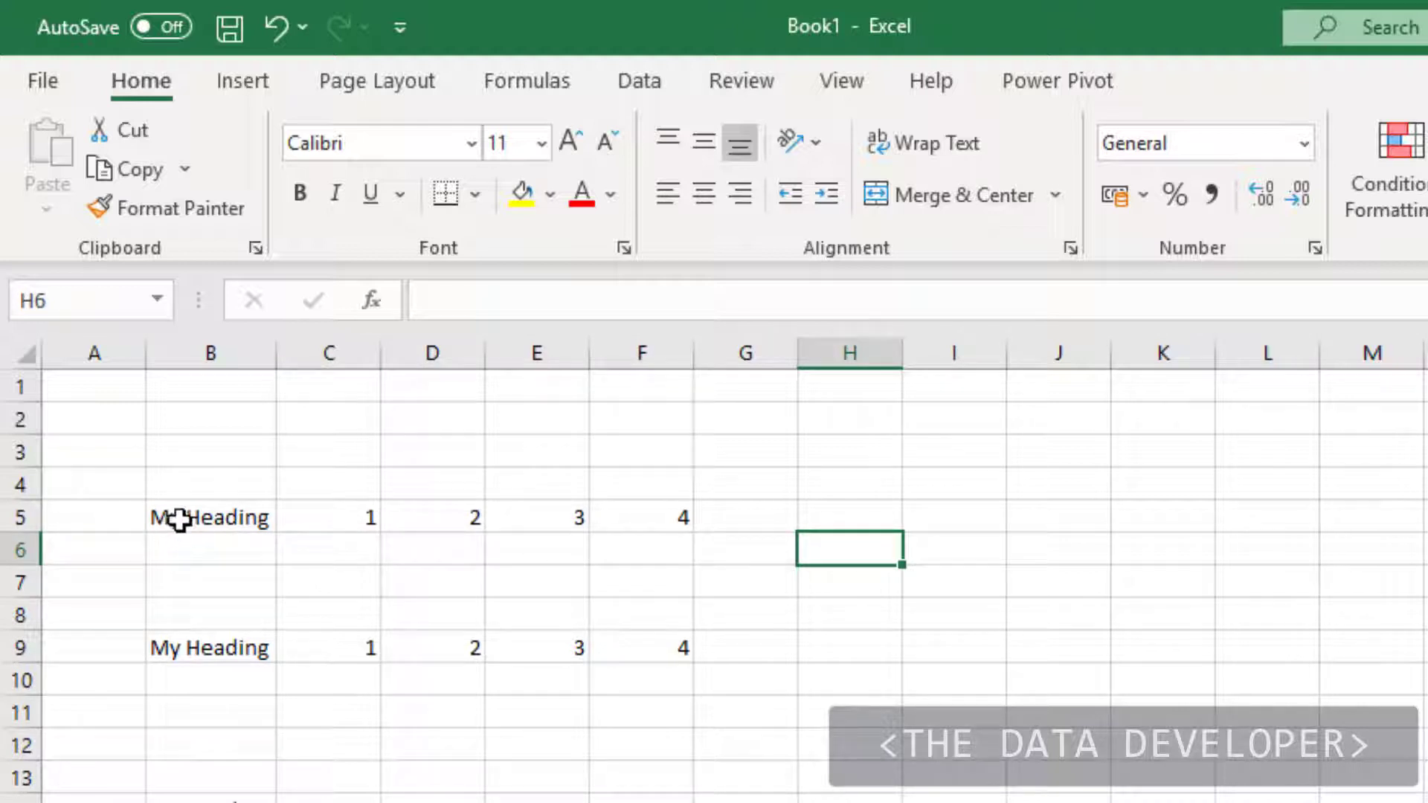
left_click_drag(179, 518, 682, 520)
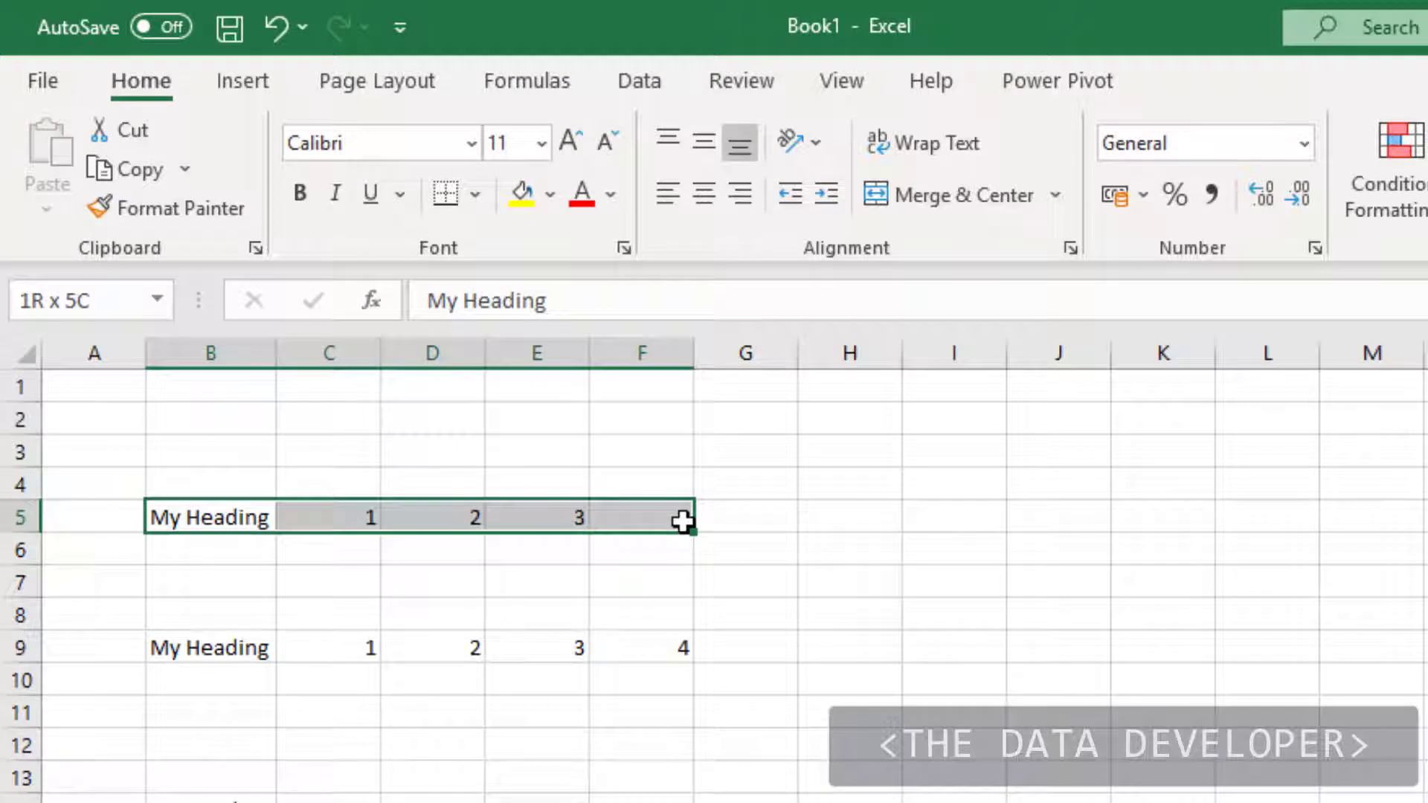
left_click(708, 577)
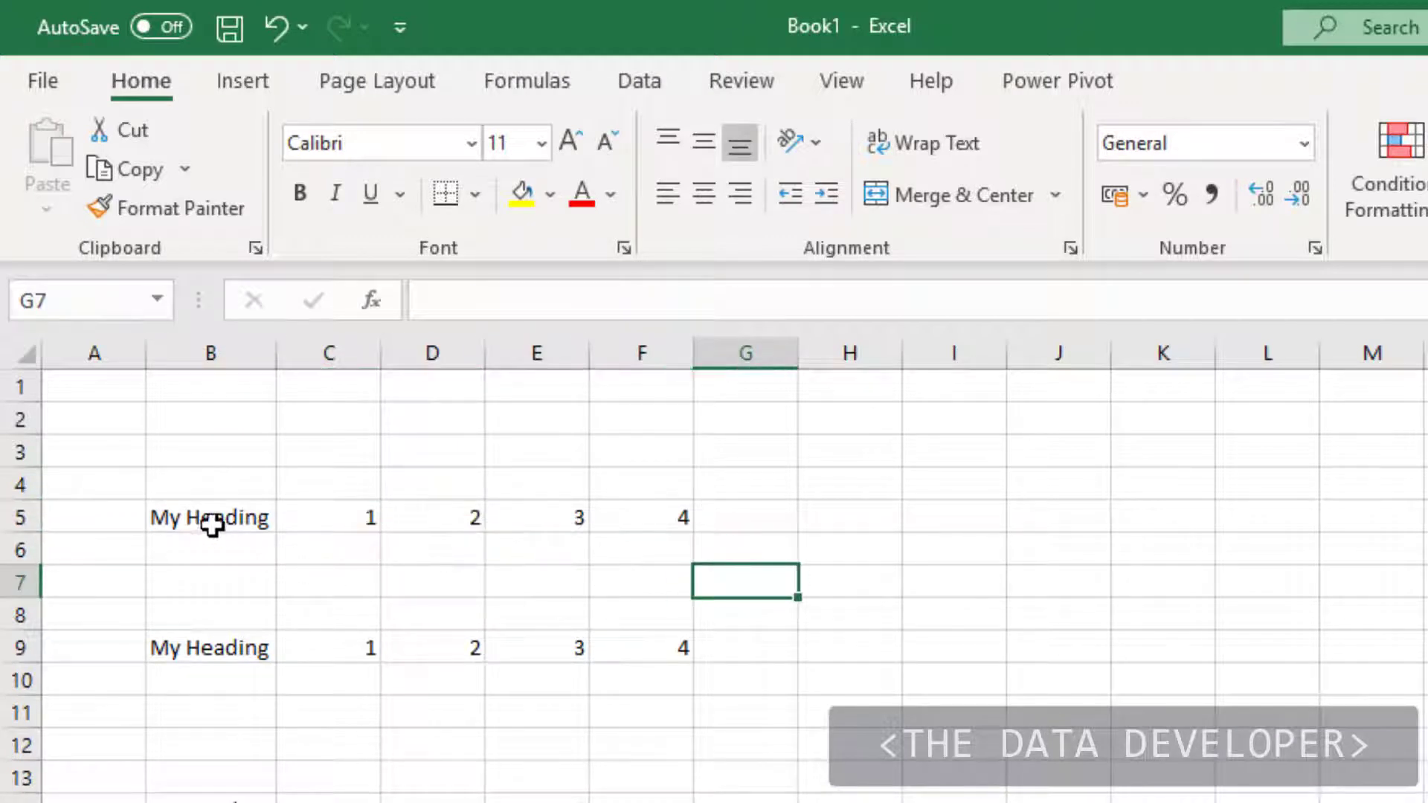
Step: Merge and center cells B5:F5, keeping only the "My Heading" value
left_click_drag(212, 525, 682, 518)
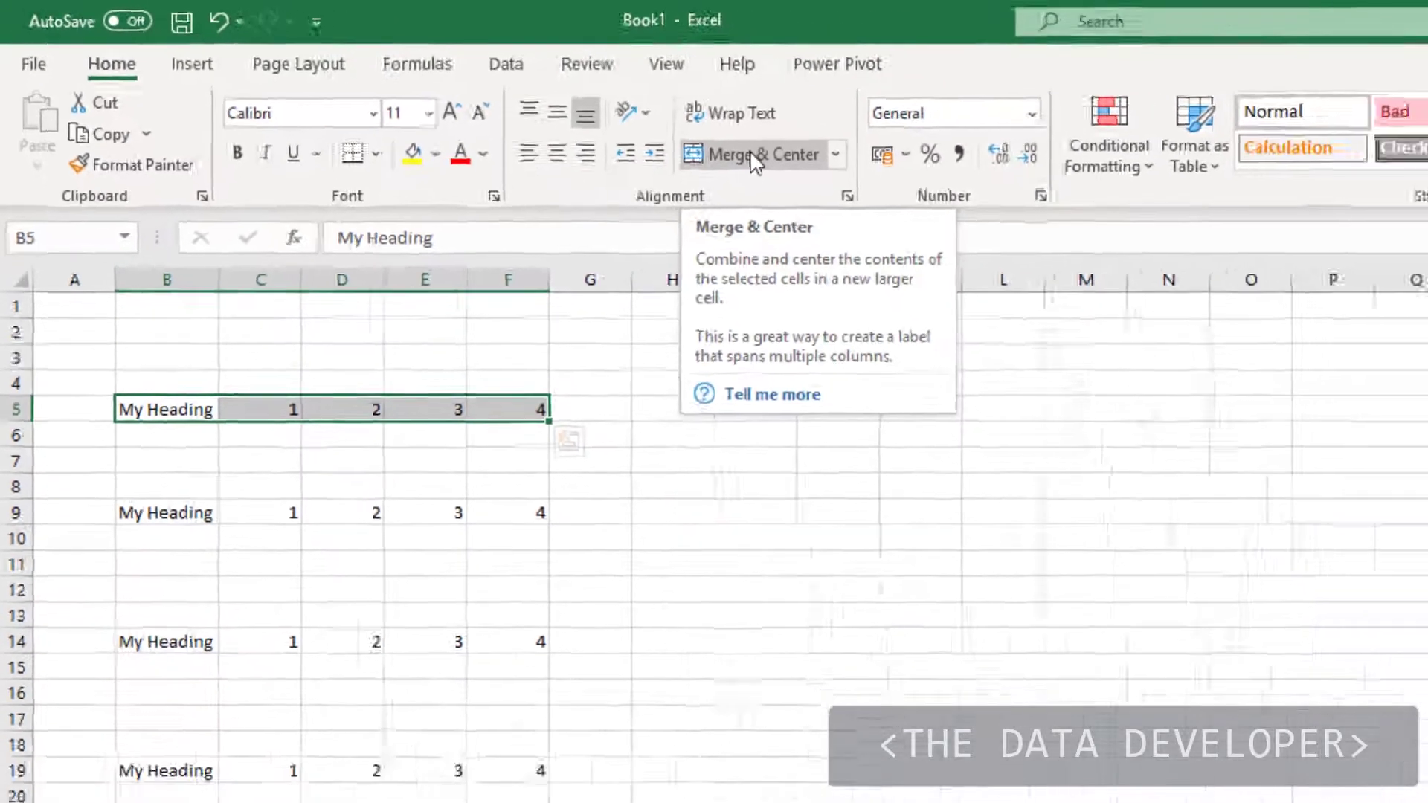
left_click(753, 159)
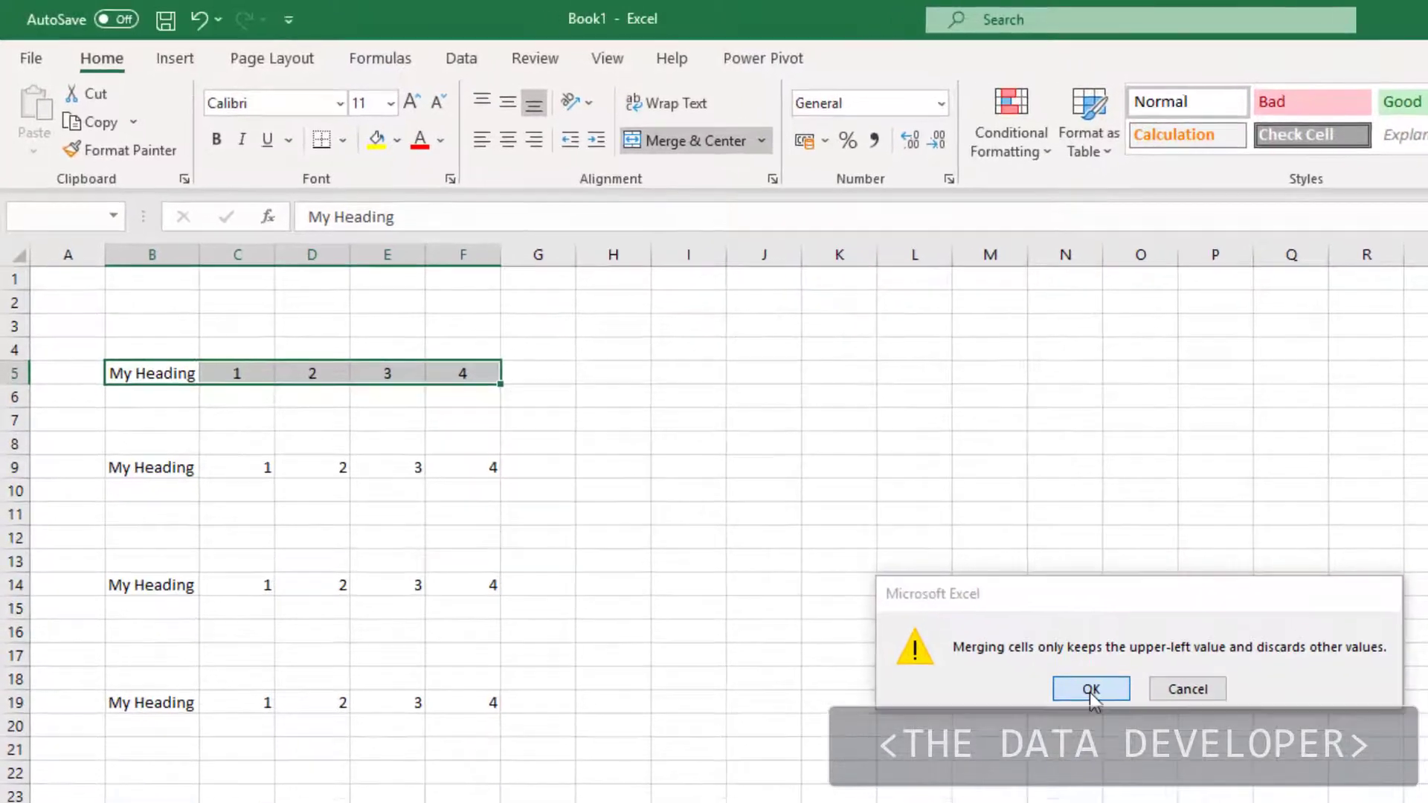
left_click(1091, 690)
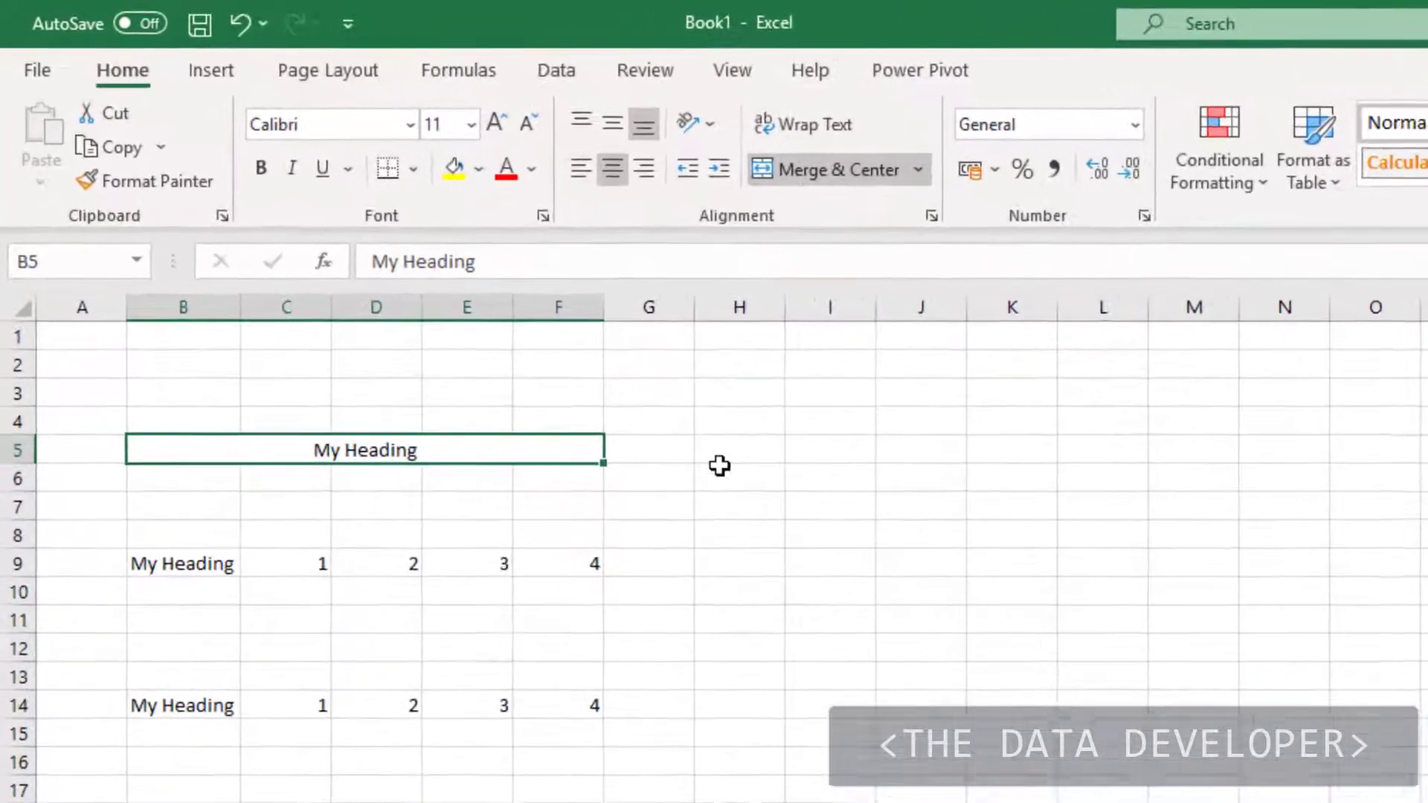
left_click(597, 396)
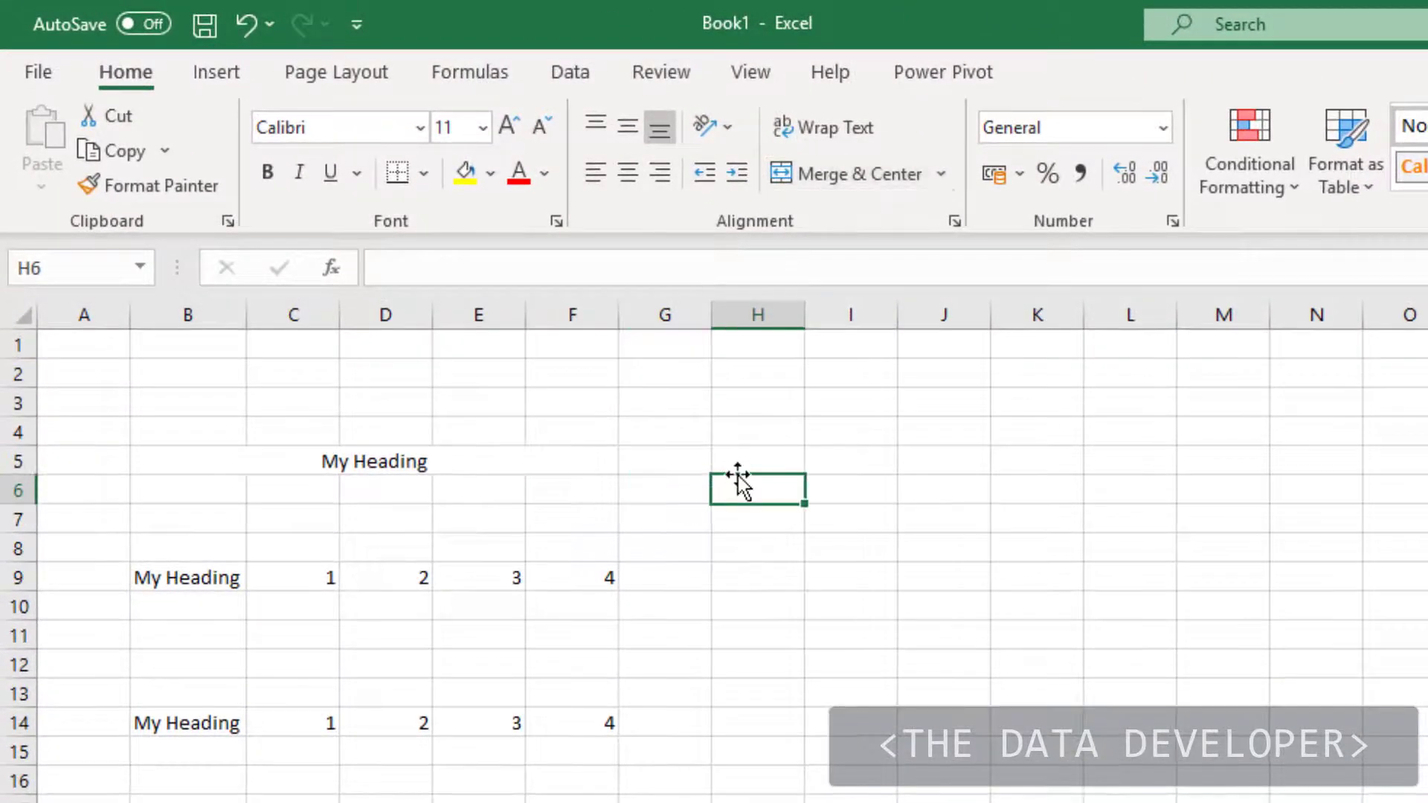
left_click(157, 580)
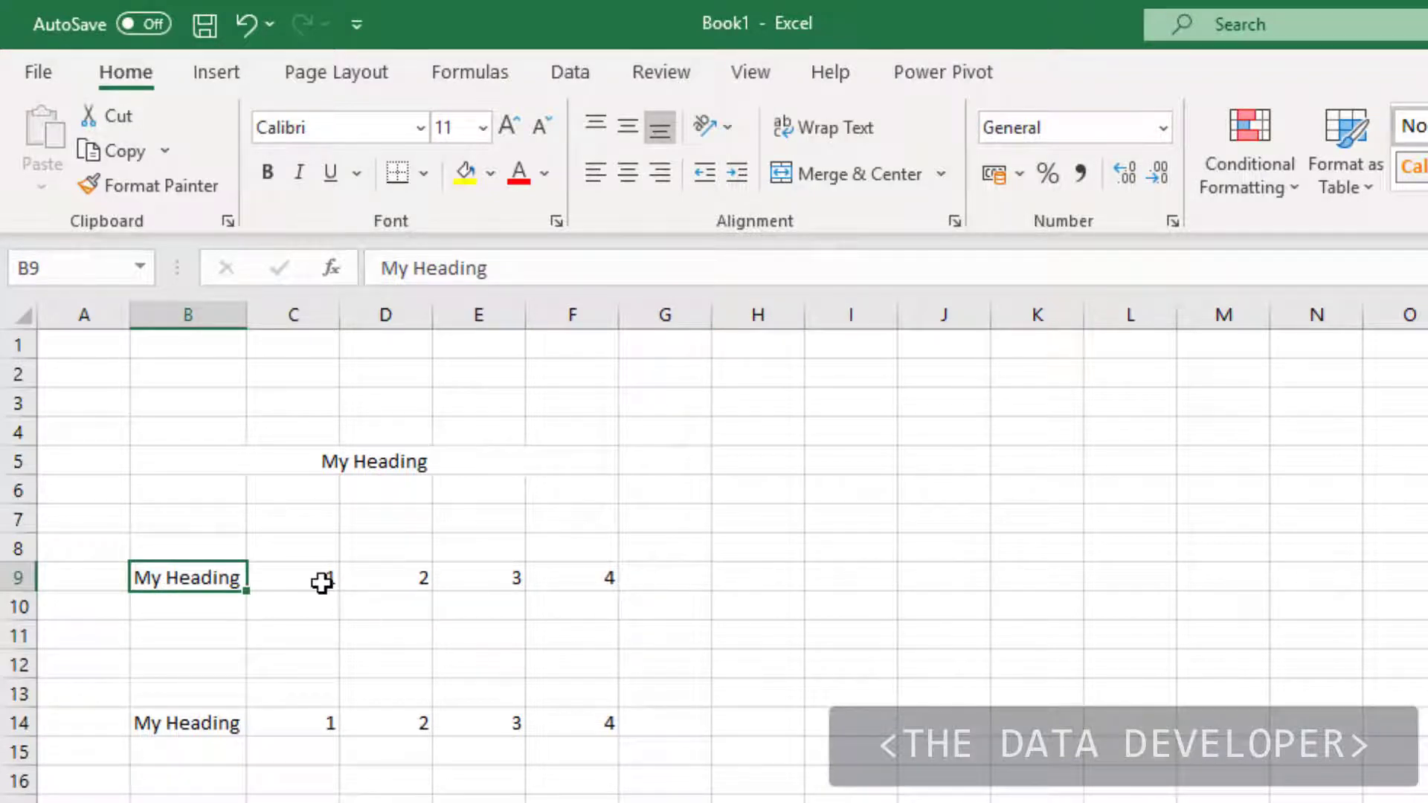
left_click(300, 595)
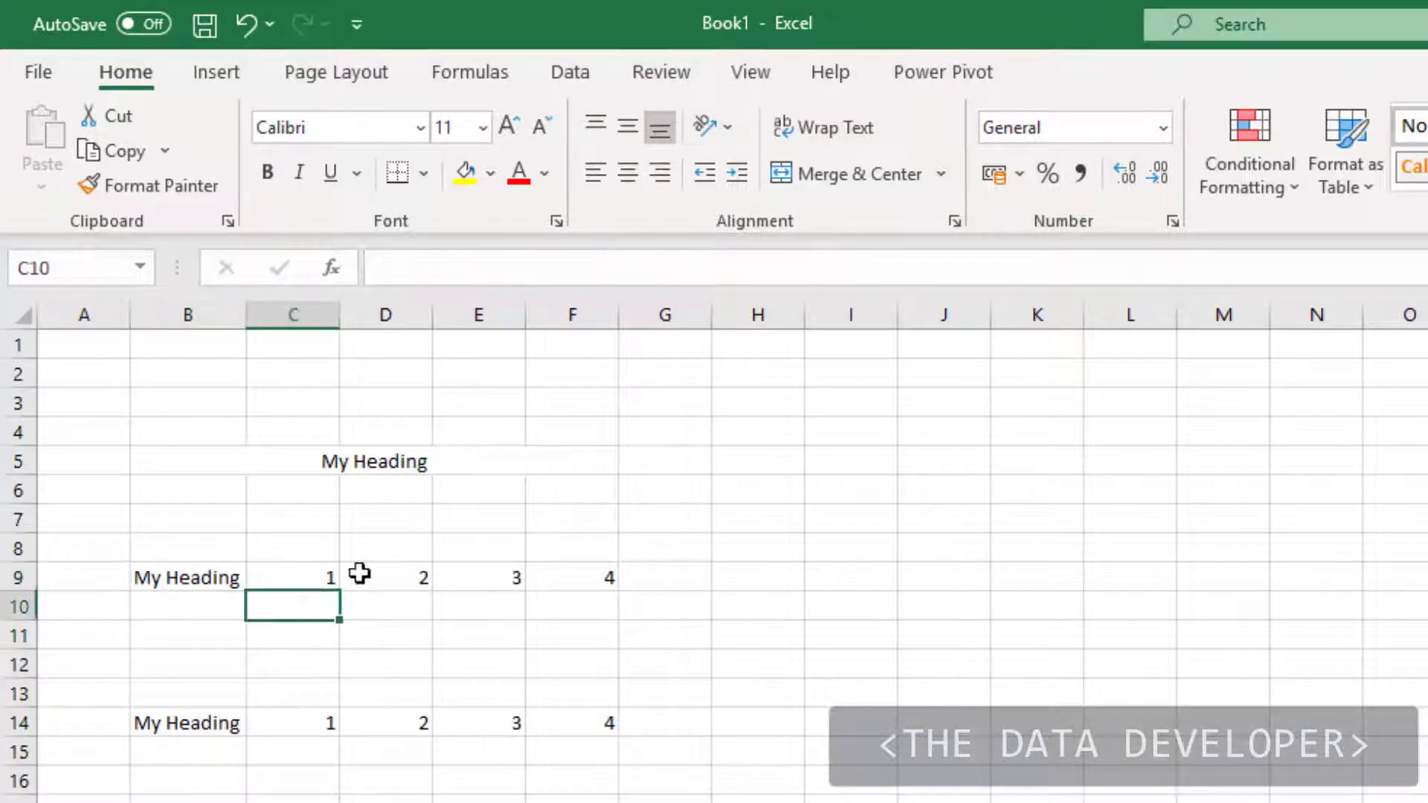
left_click(394, 577)
left_click(458, 579)
left_click(560, 584)
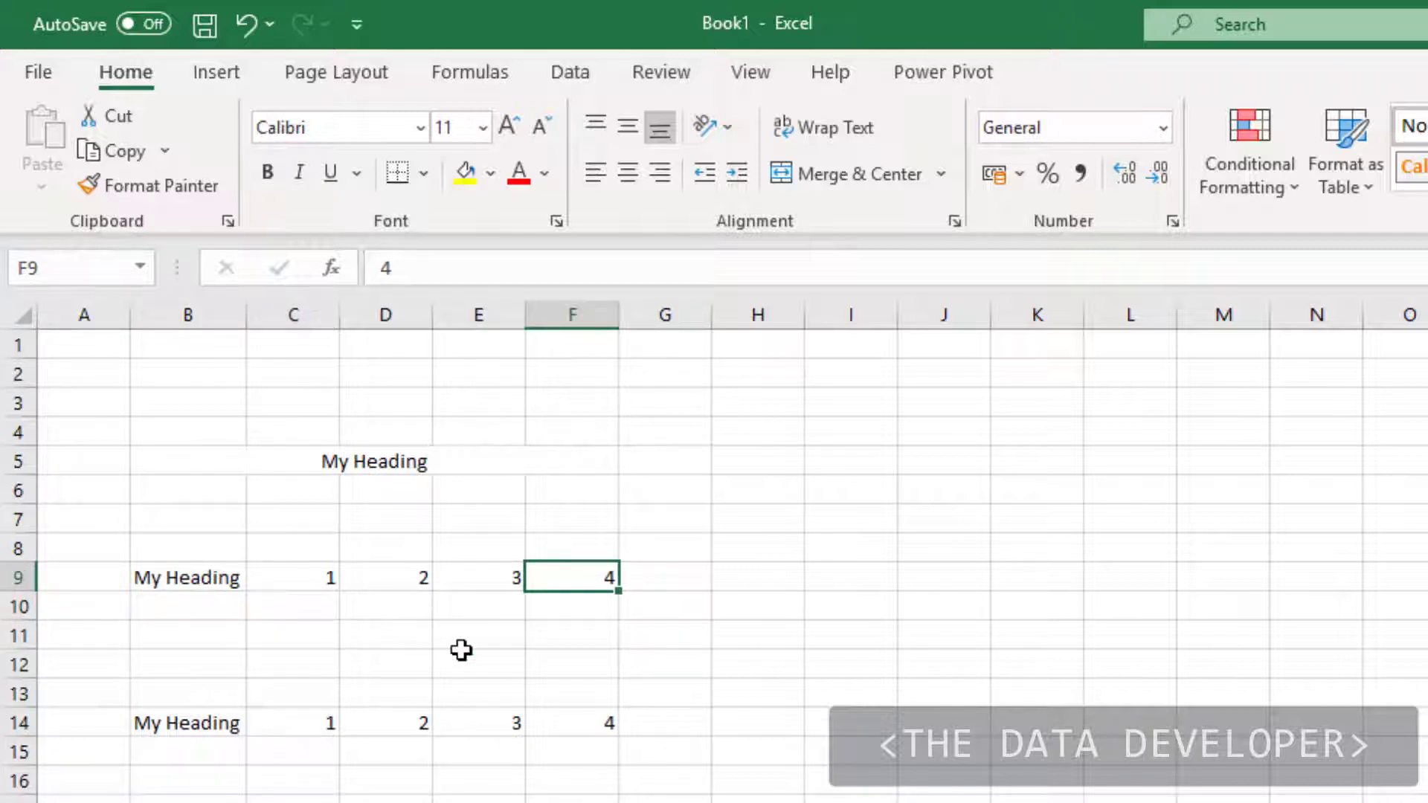
left_click(606, 520)
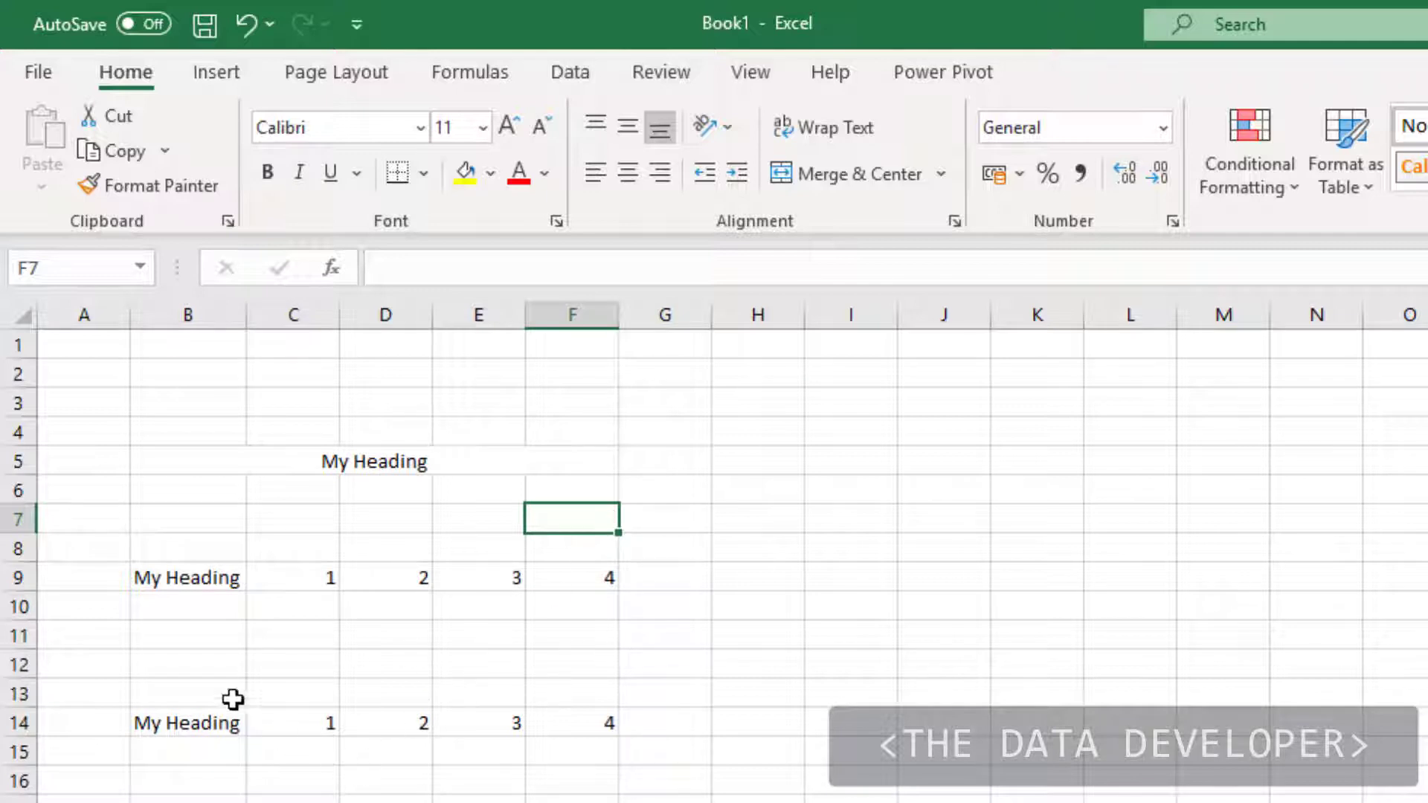
Step: Copy the heading row B14:F14 into row 10, starting at cell B10
left_click(212, 728)
left_click_drag(212, 727, 609, 727)
key("ctrl+c")
left_click(178, 613)
key("ctrl+v")
key("Escape")
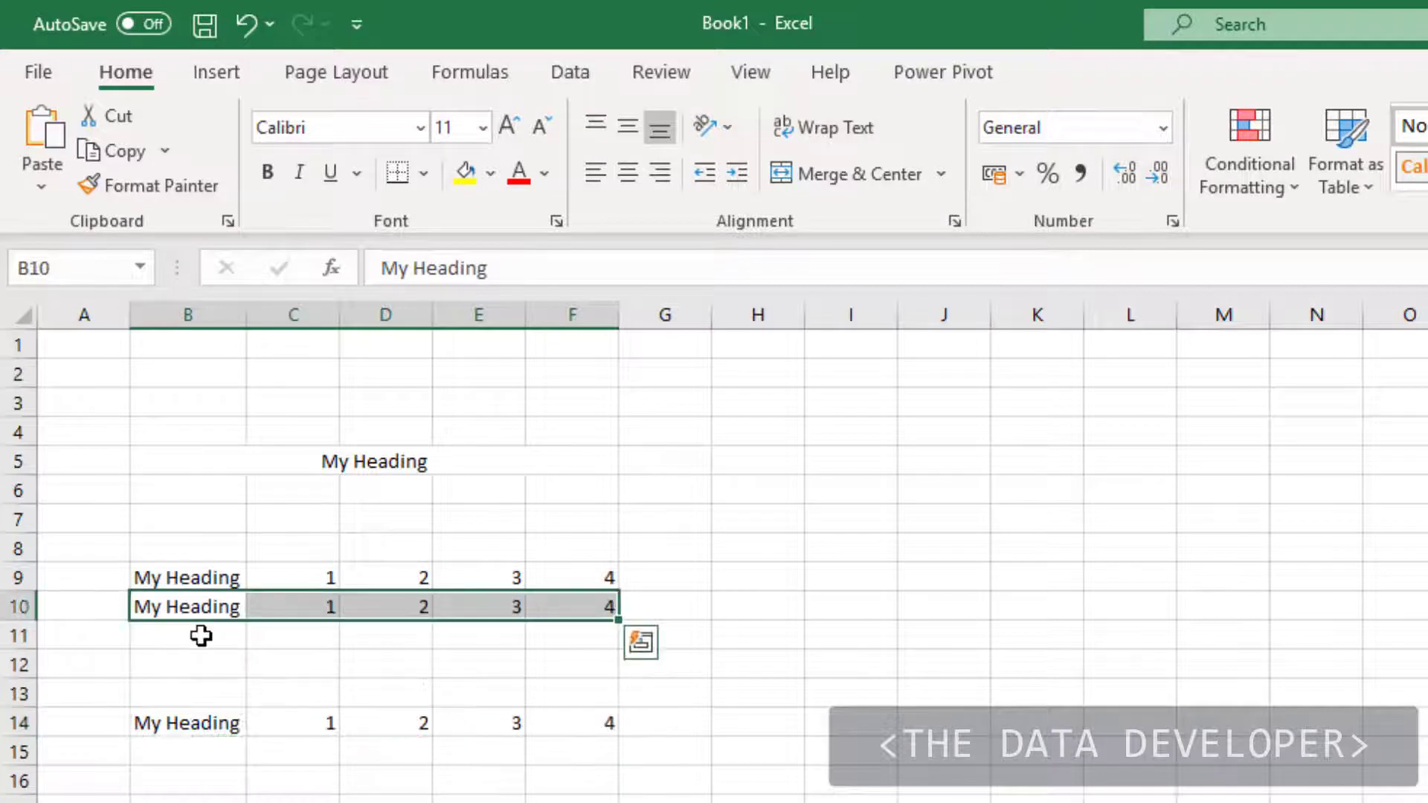
Step: Merge and center the two heading rows B9:F10 into one cell, keeping only the upper-left value
left_click(494, 679)
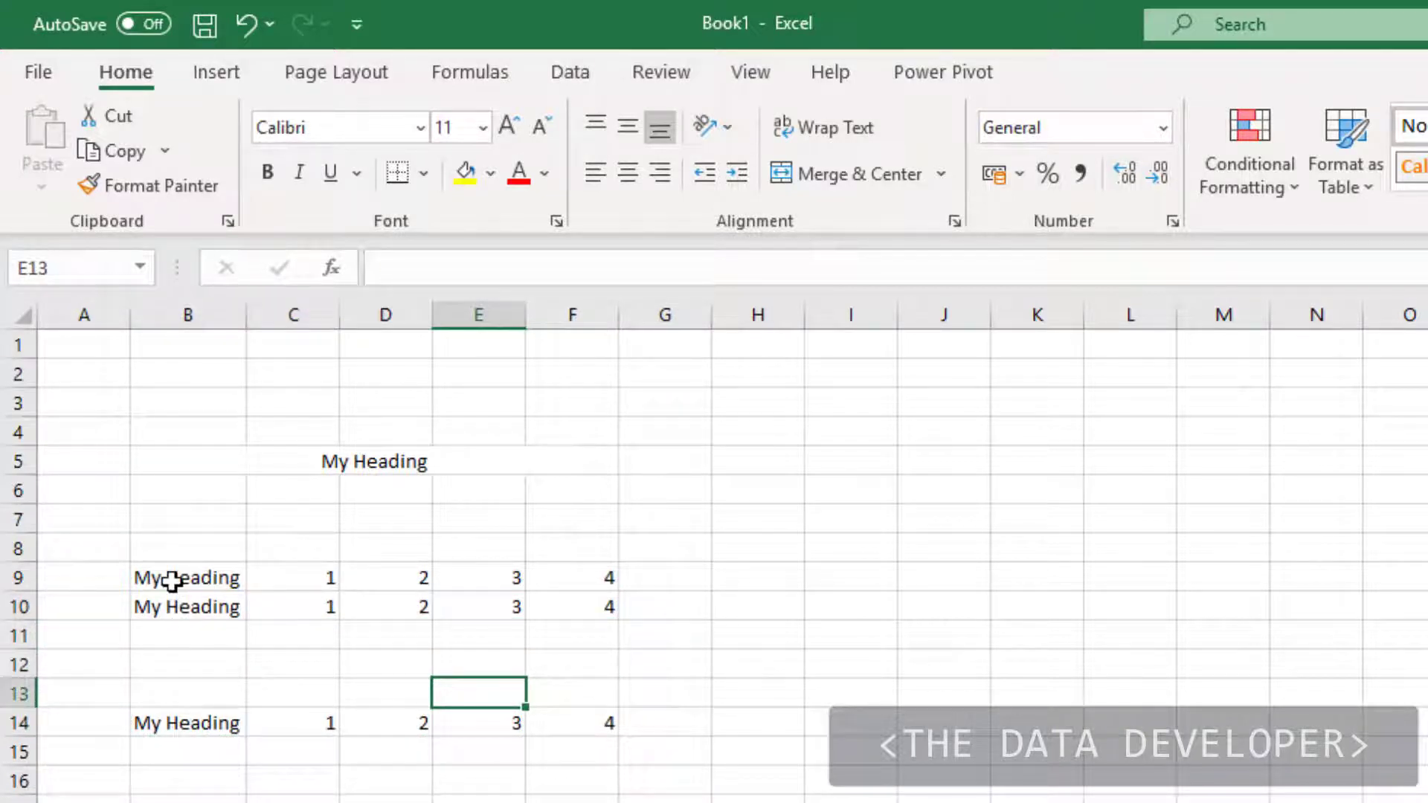
left_click_drag(176, 584, 548, 610)
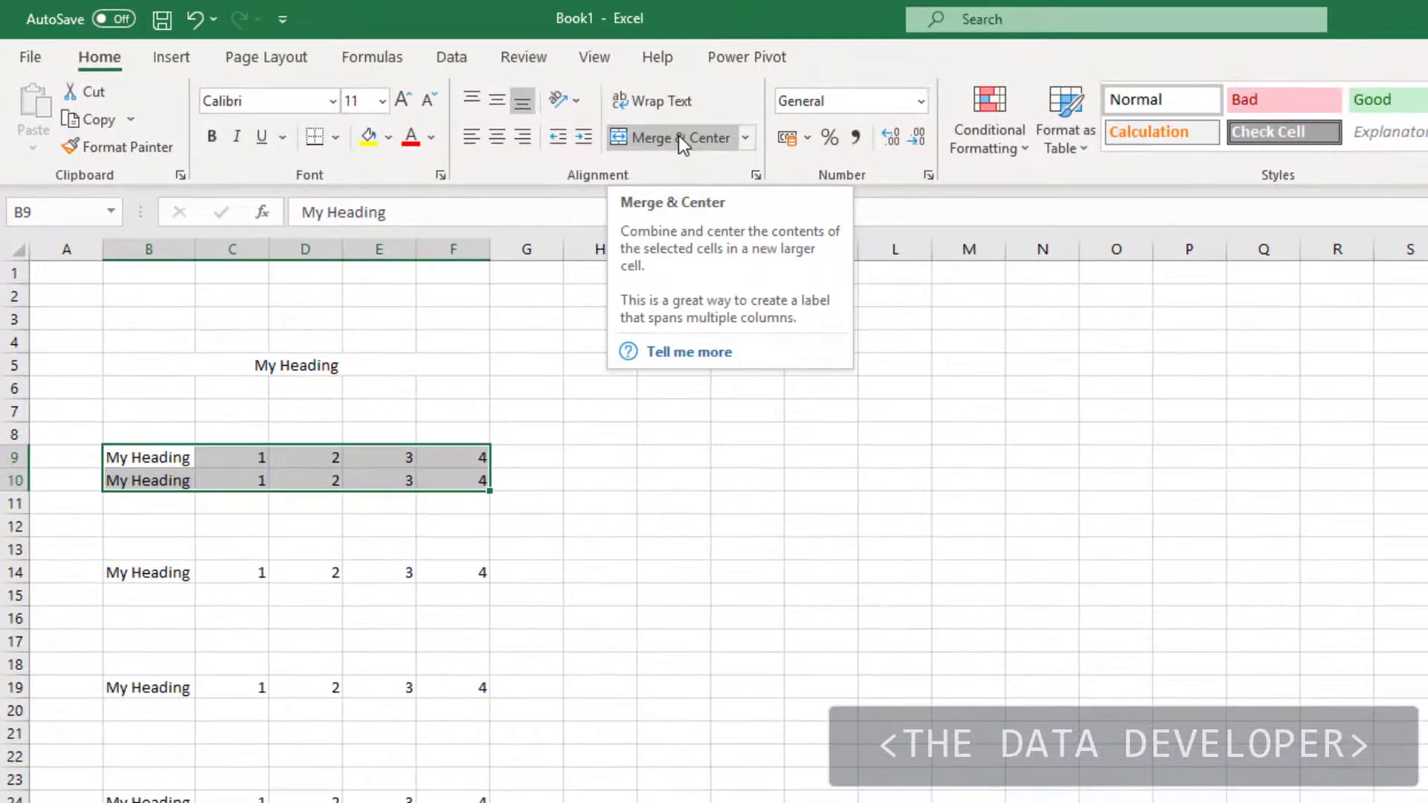
left_click(704, 142)
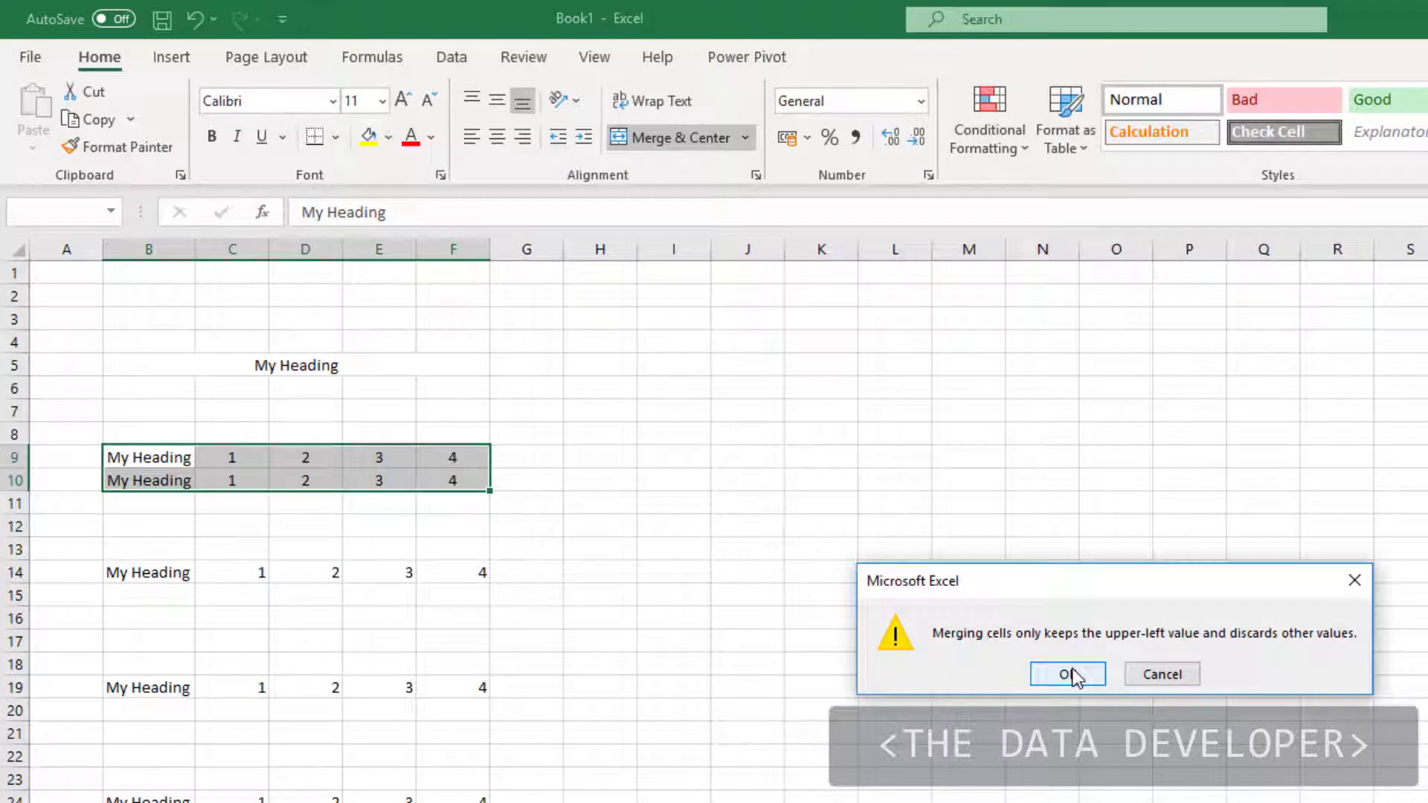
left_click(1069, 671)
left_click(551, 474)
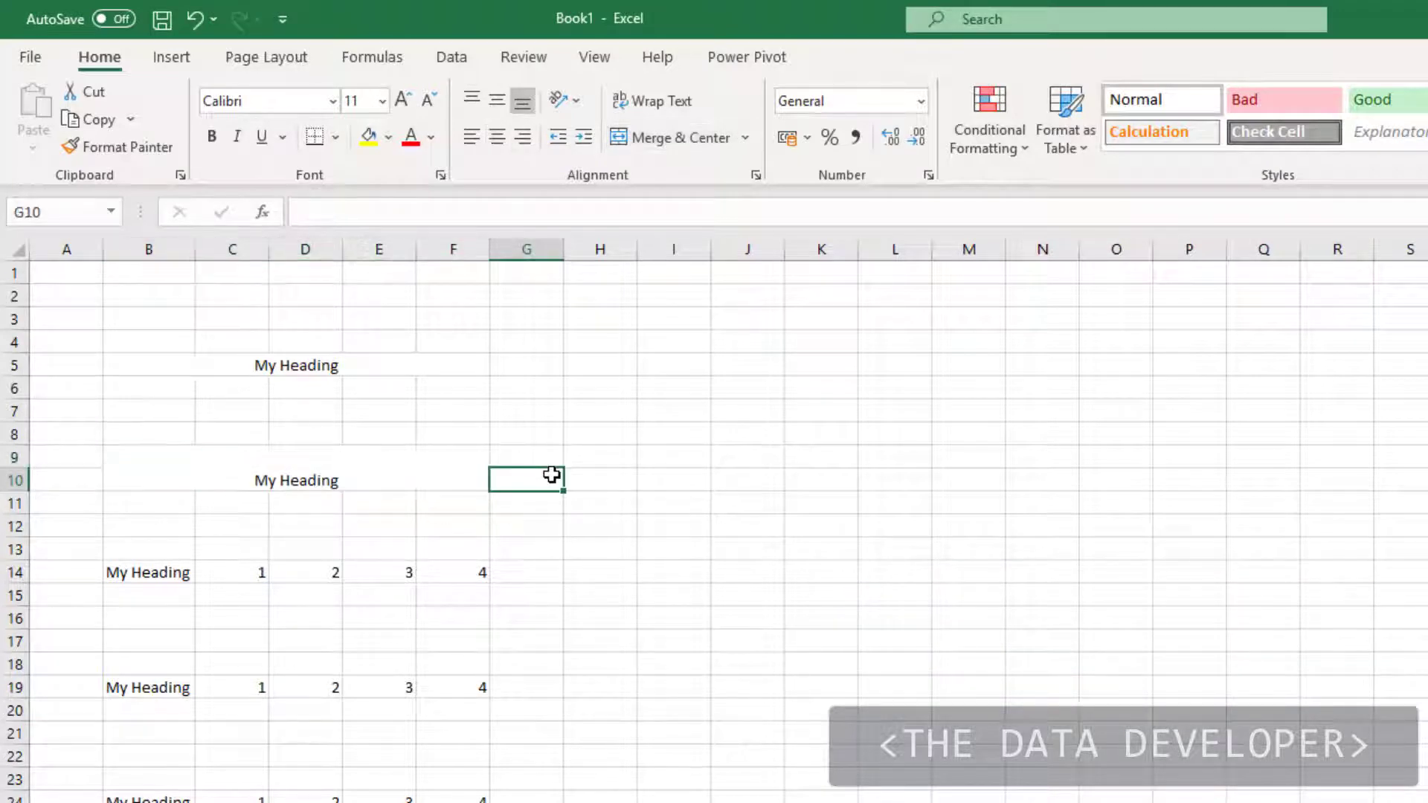
left_click(437, 460)
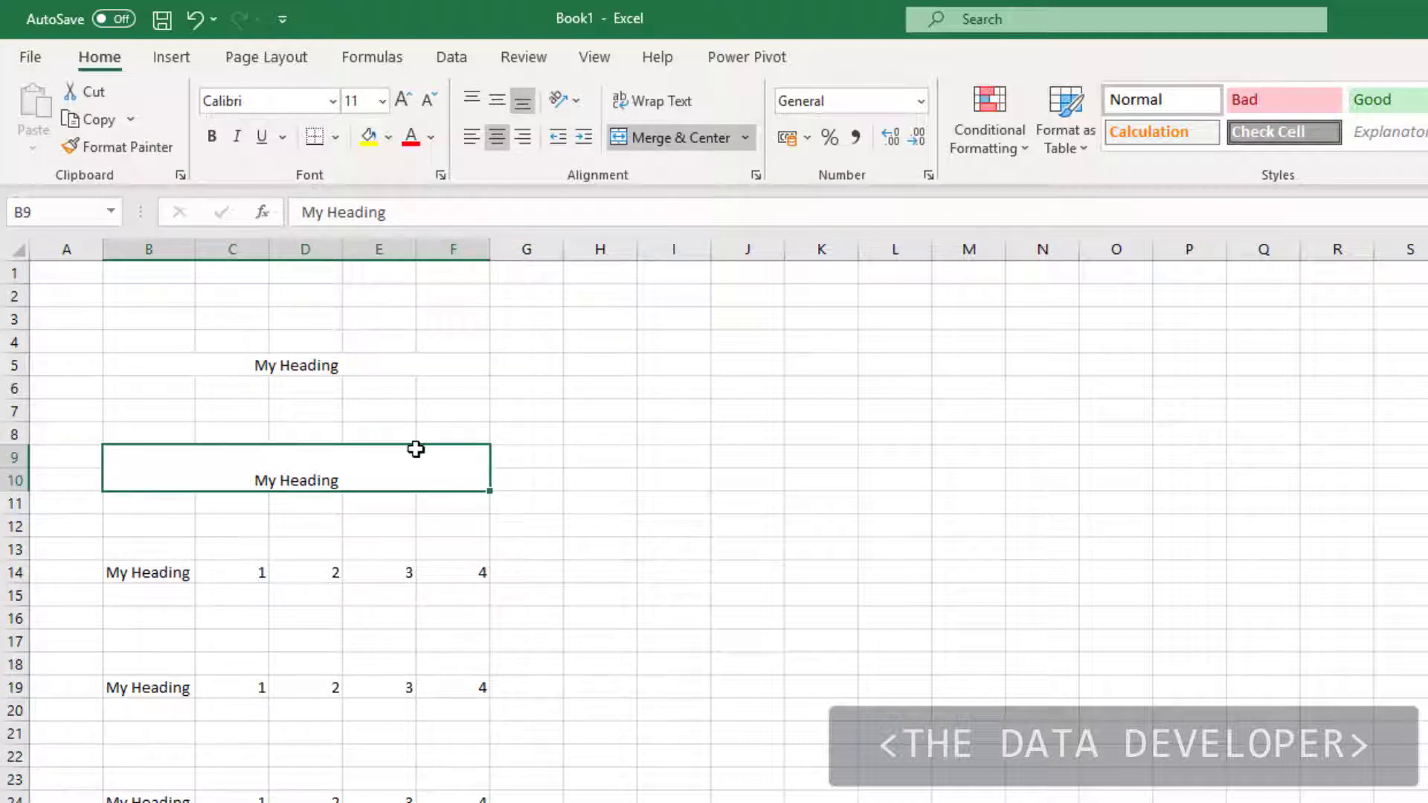
left_click(558, 428)
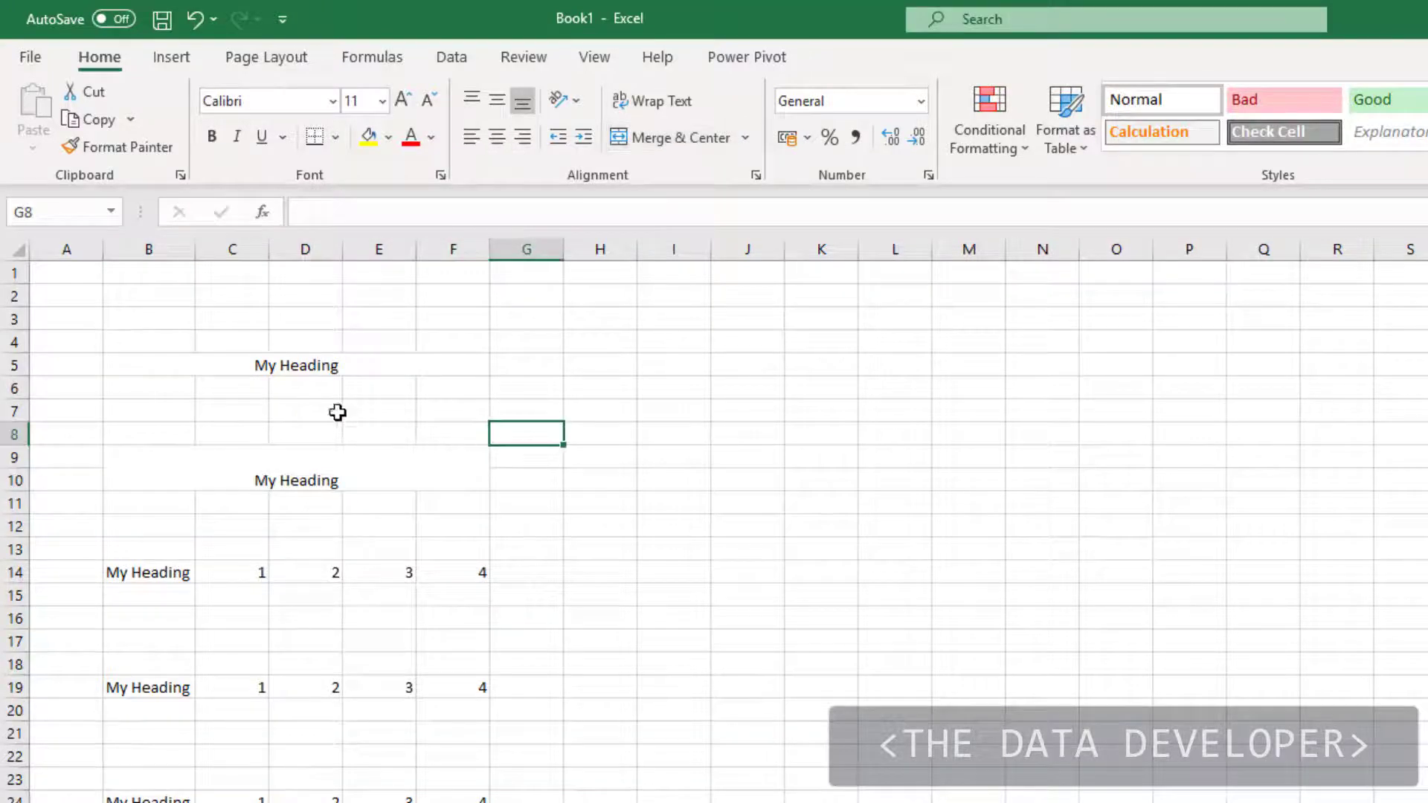
Step: Unmerge the heading in B5:F5 into separate cells, and select the emptied cells C5:F5
left_click(306, 367)
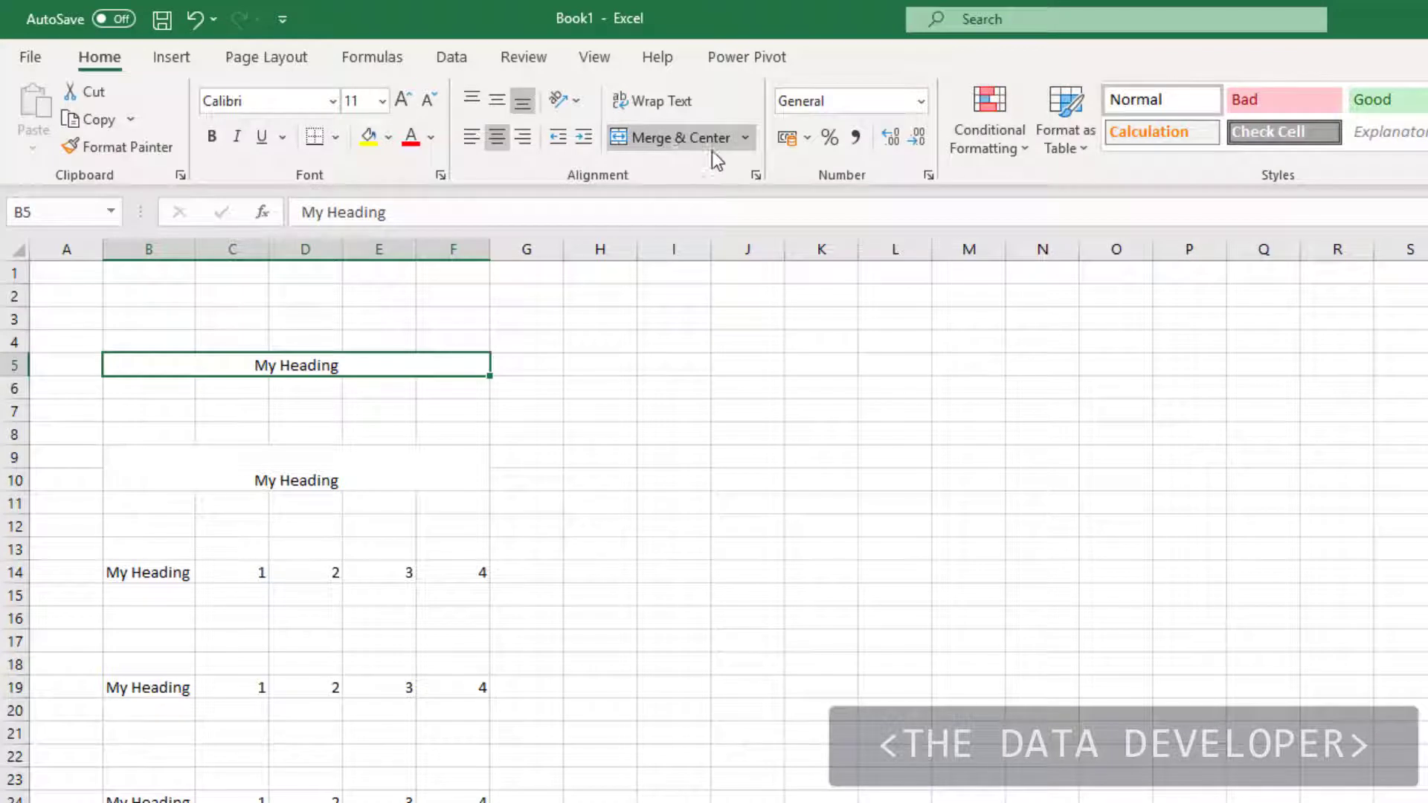
left_click(745, 139)
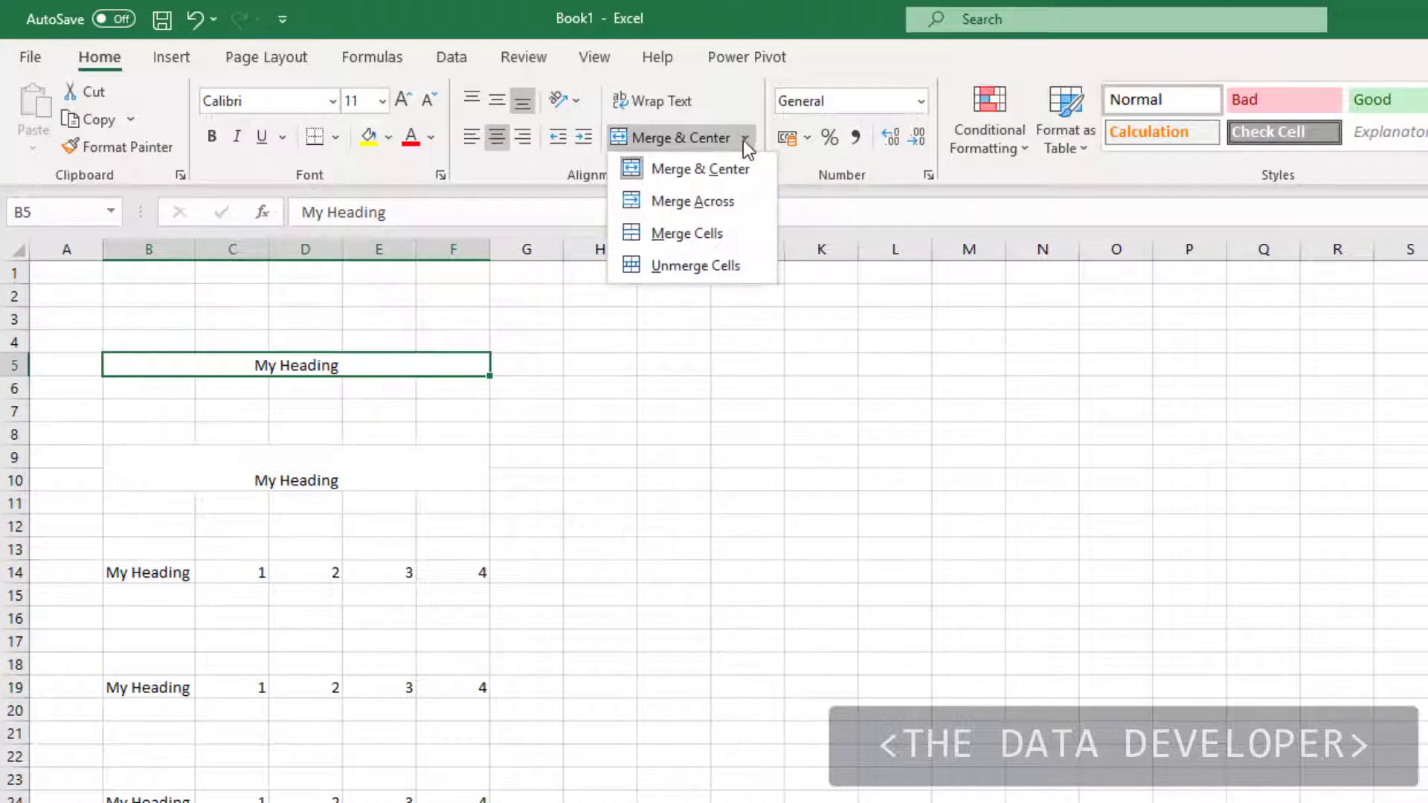
left_click(717, 261)
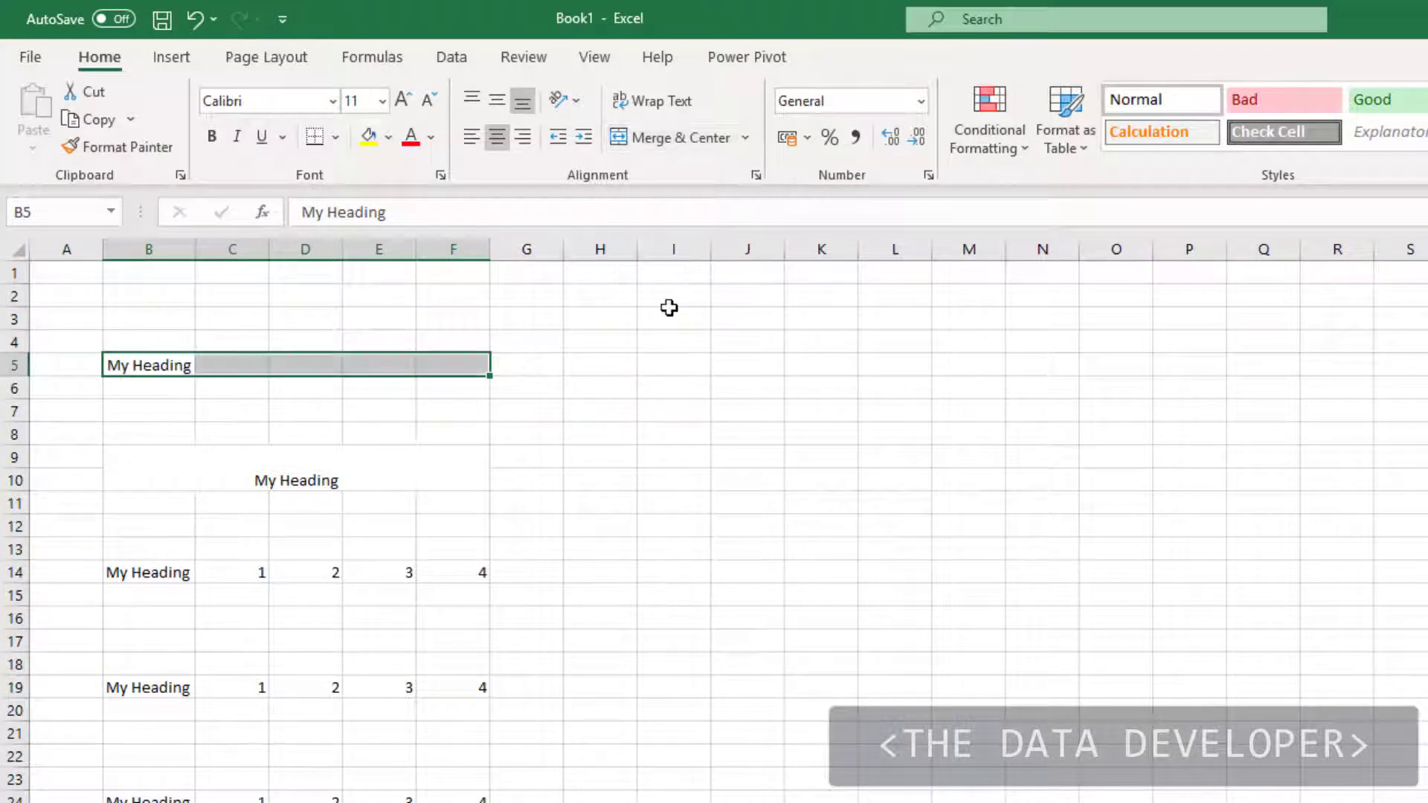
left_click(551, 425)
left_click_drag(208, 366, 469, 369)
Step: Unmerge the heading block B9:F10, and select its emptied cells B10:F10 and C9:F9 in turn
left_click(362, 489)
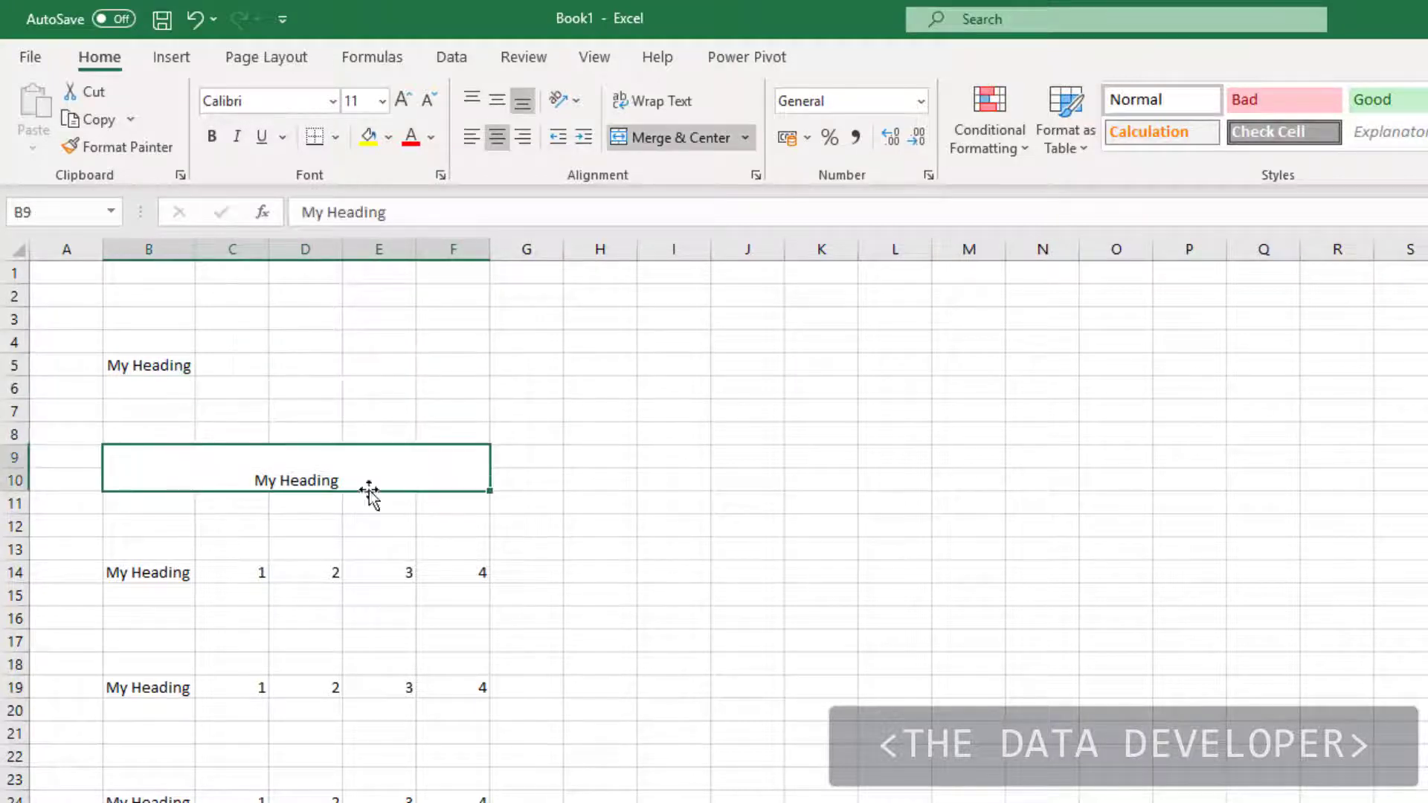
left_click(748, 138)
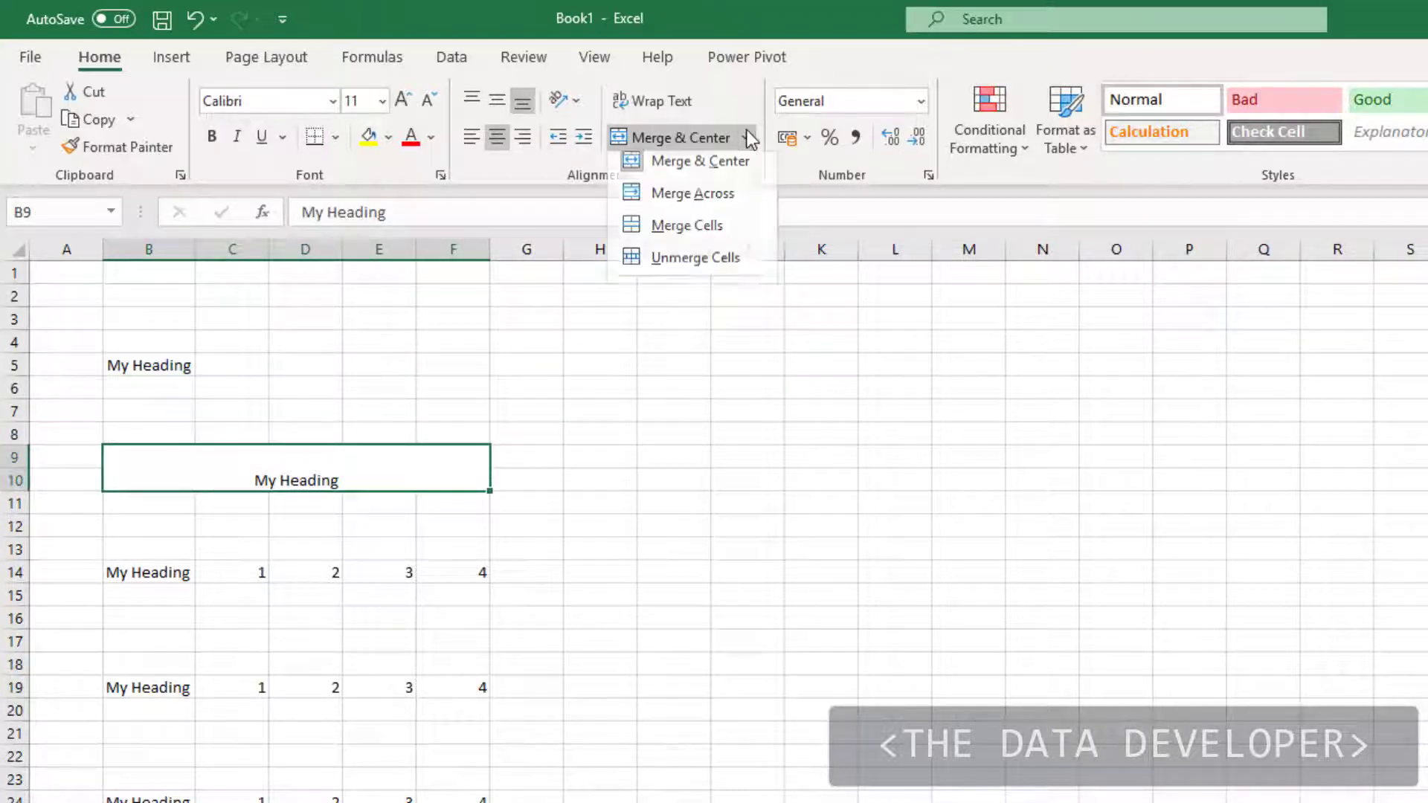
left_click(710, 260)
left_click(529, 547)
left_click_drag(152, 473, 431, 481)
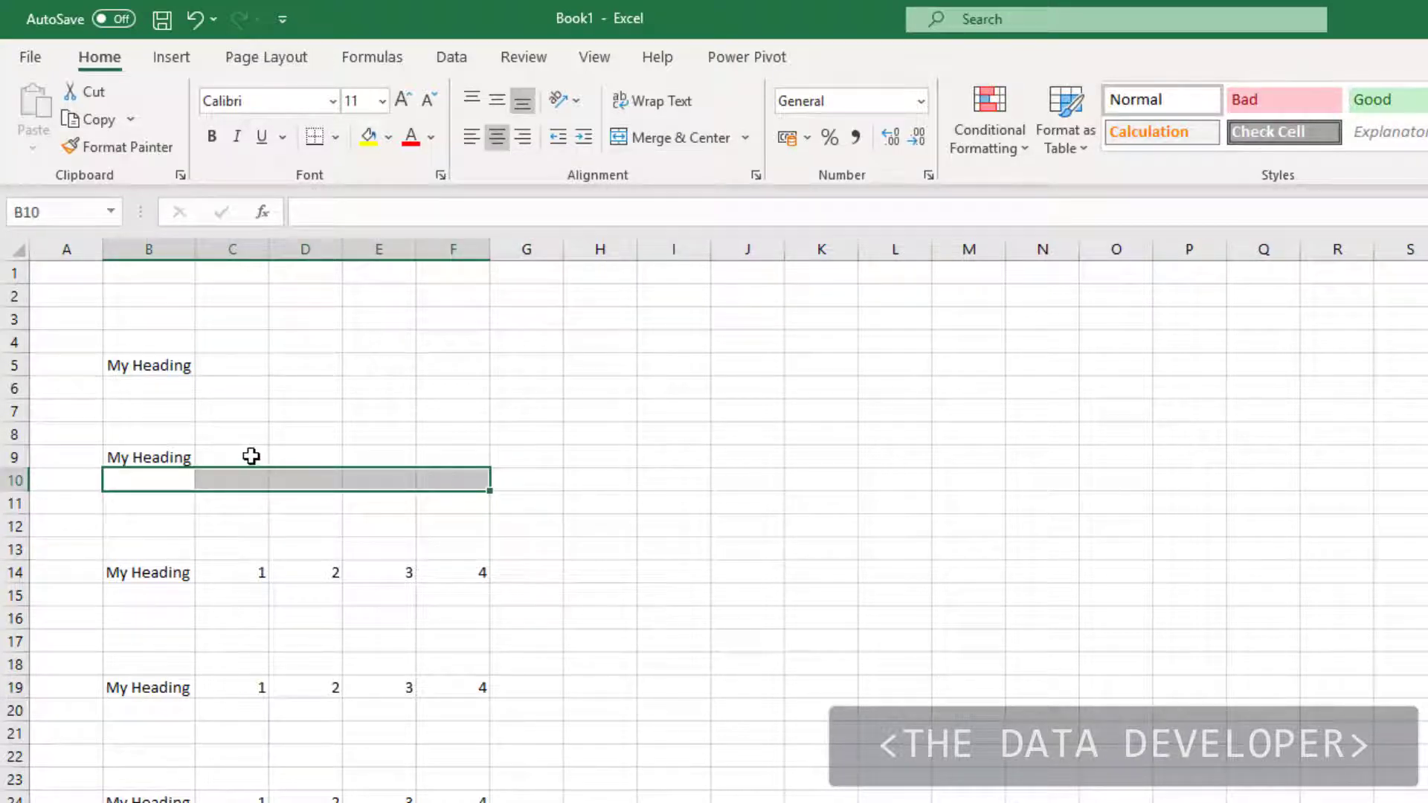
left_click_drag(248, 456, 427, 462)
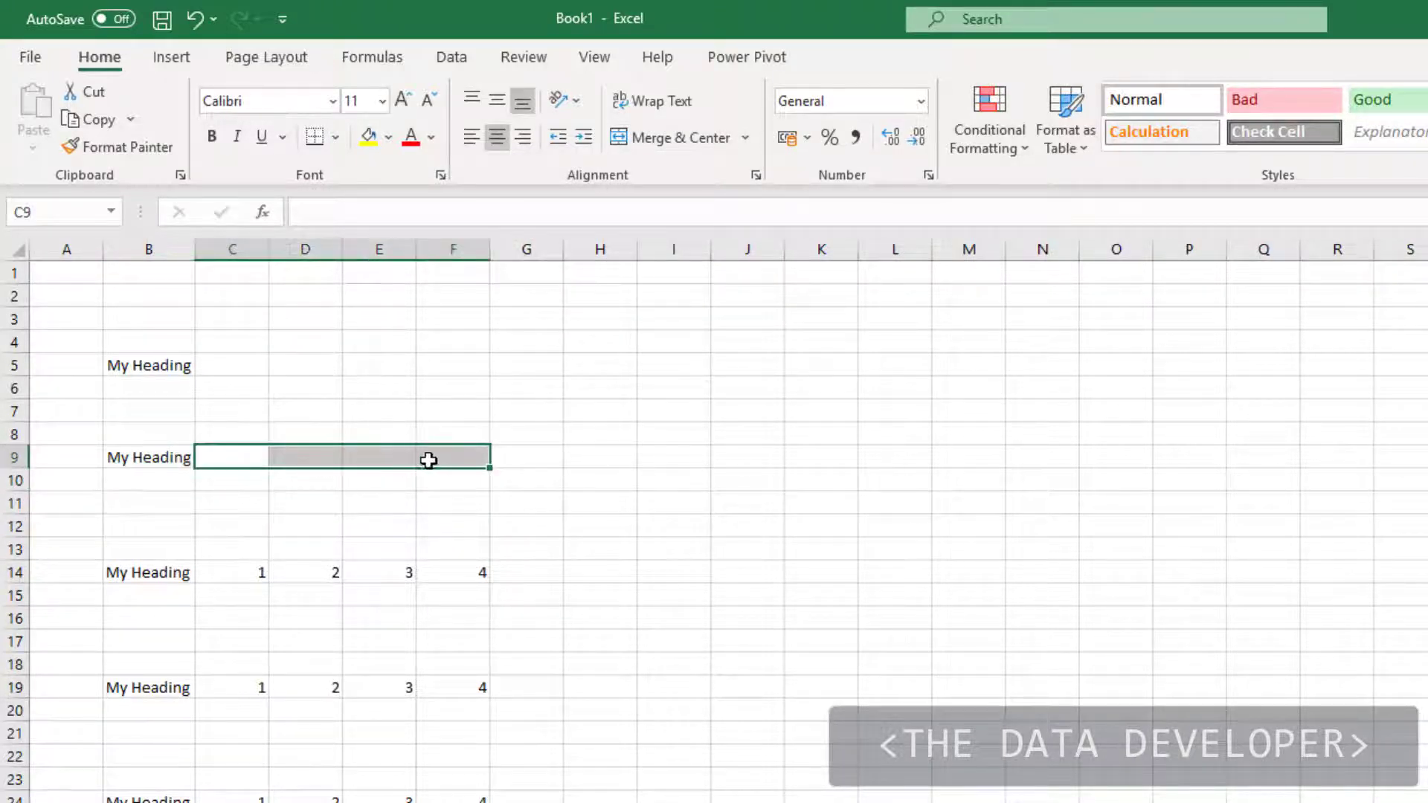
left_click(596, 563)
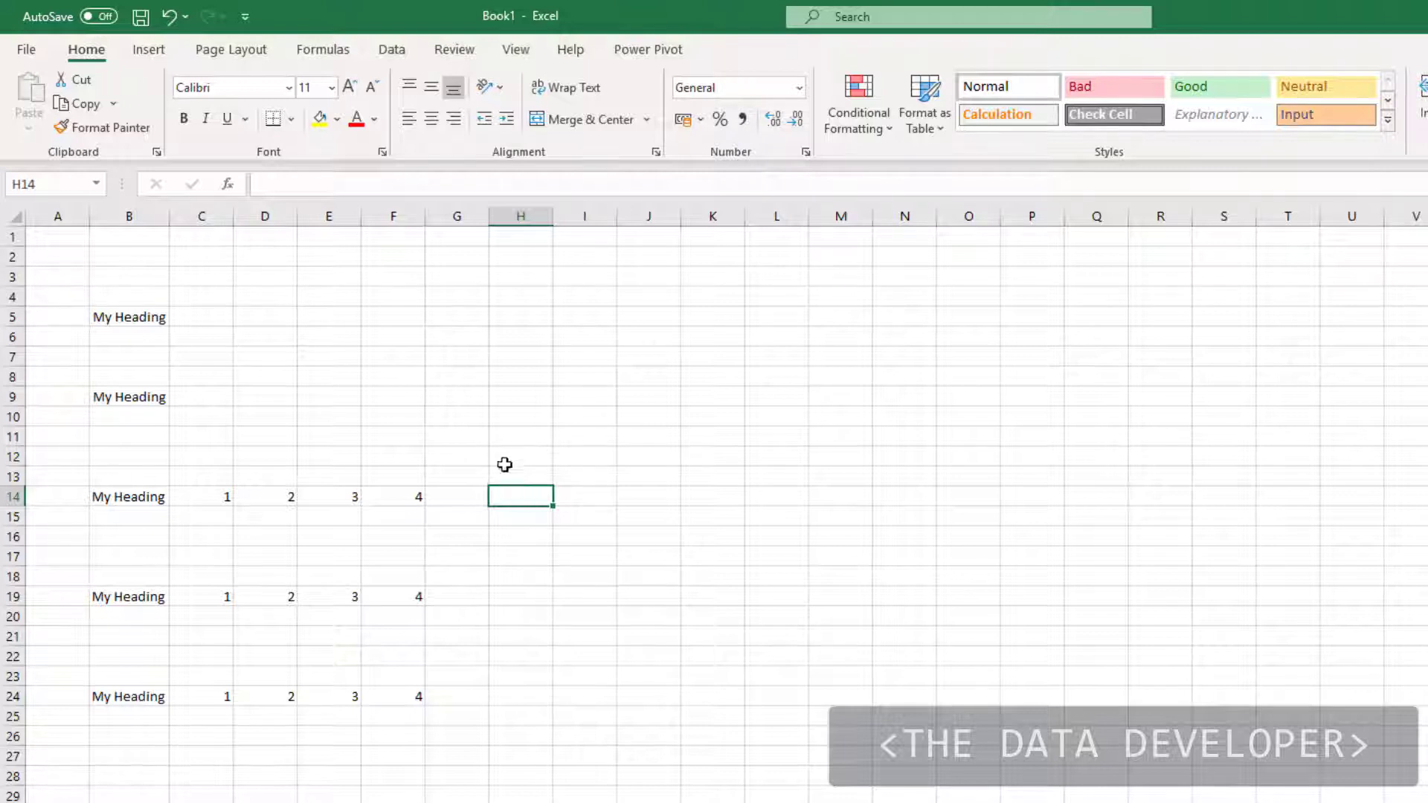
Step: Merge and center cells B14:F14, keeping only the "My Heading" value
left_click_drag(122, 496, 408, 501)
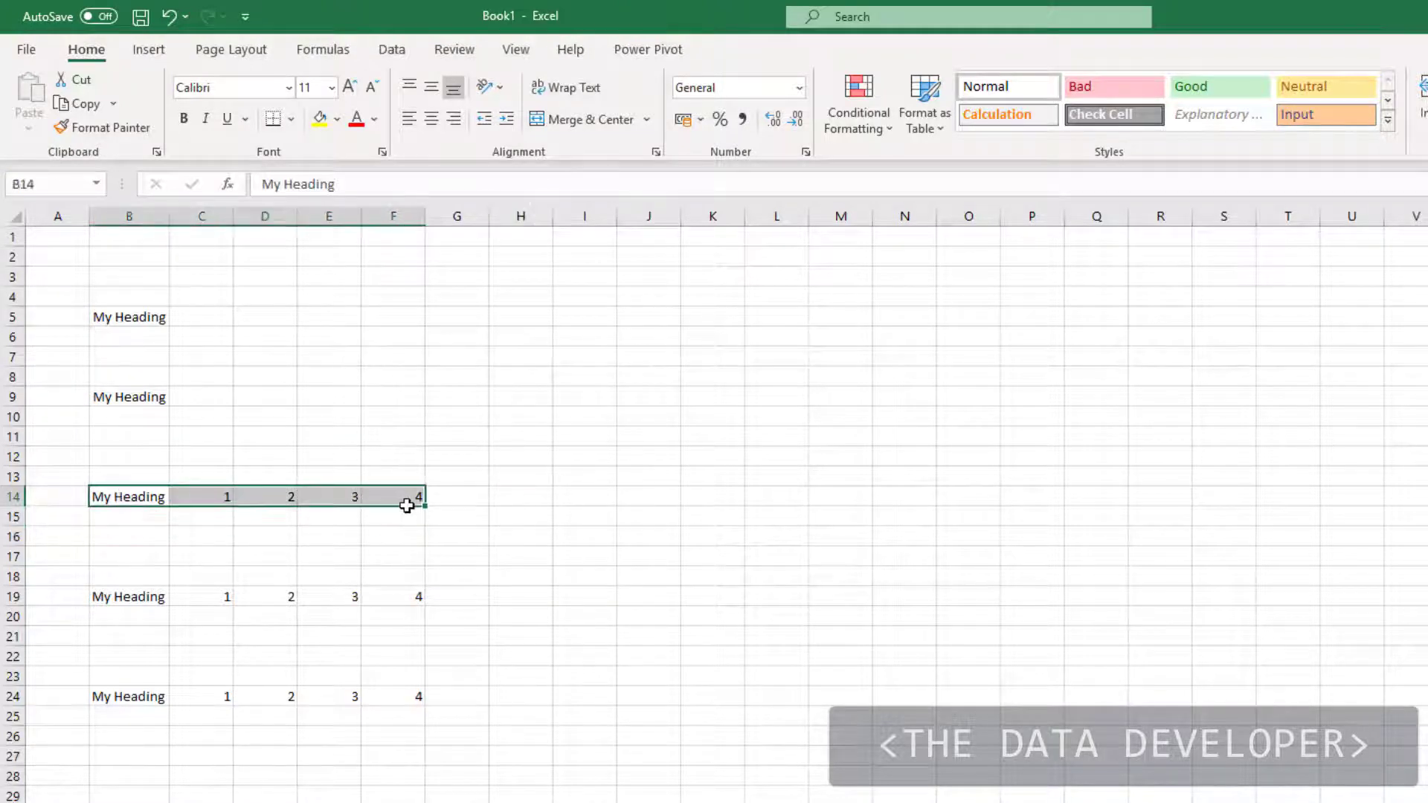
left_click(581, 119)
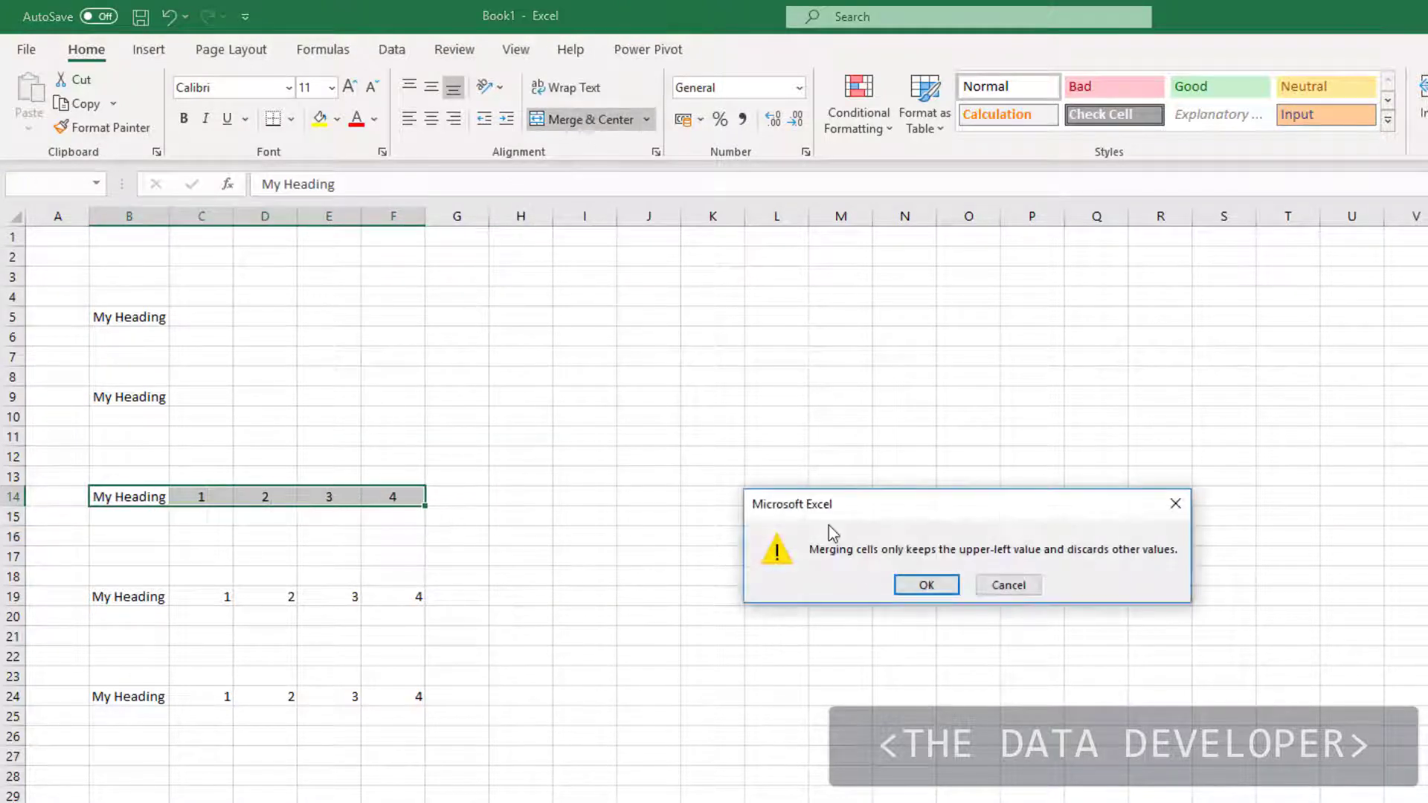
left_click(924, 585)
Step: Copy the heading row B19:F19 into rows 9 and 5, starting at cells B9 and B5
left_click_drag(402, 593, 144, 595)
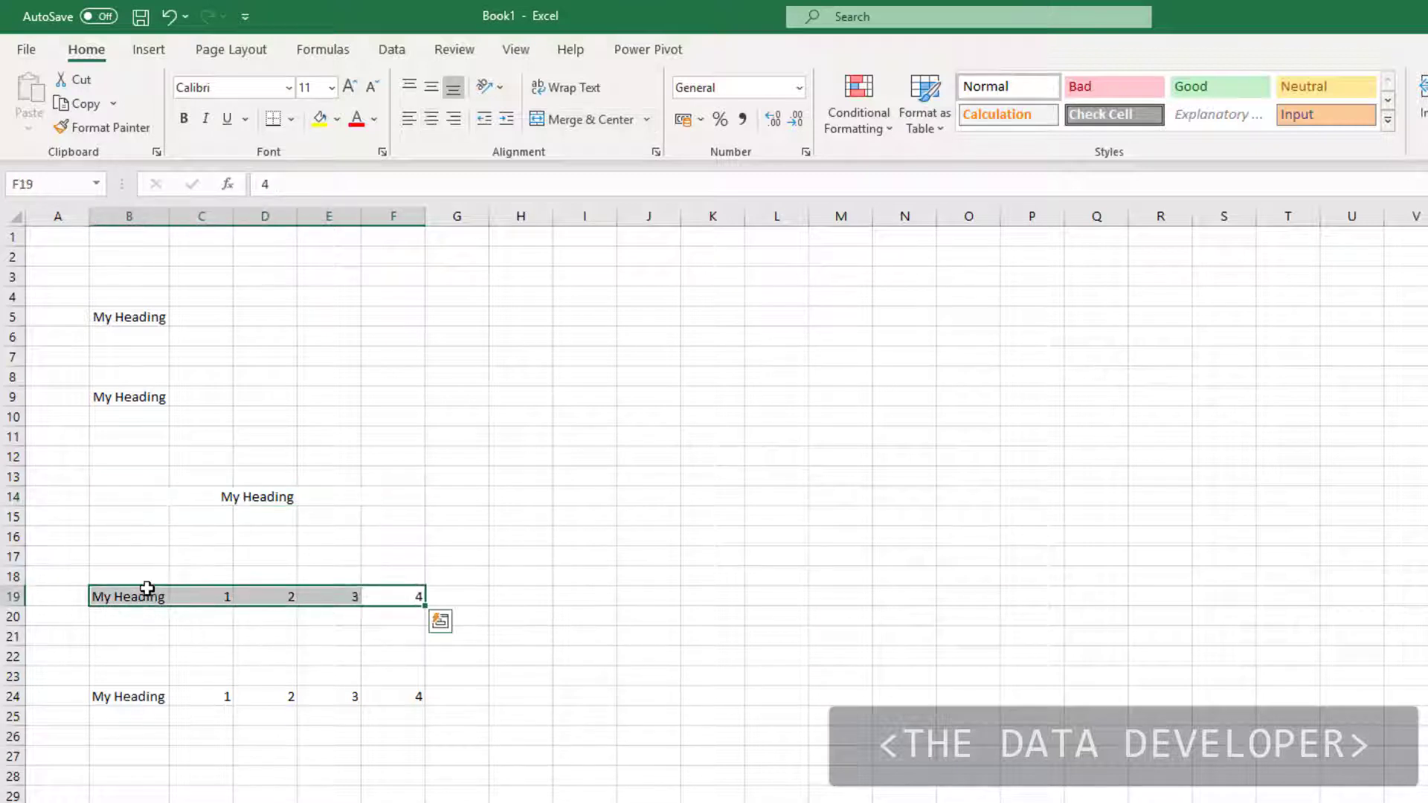
key("ctrl+c")
left_click(135, 414)
left_click(136, 396)
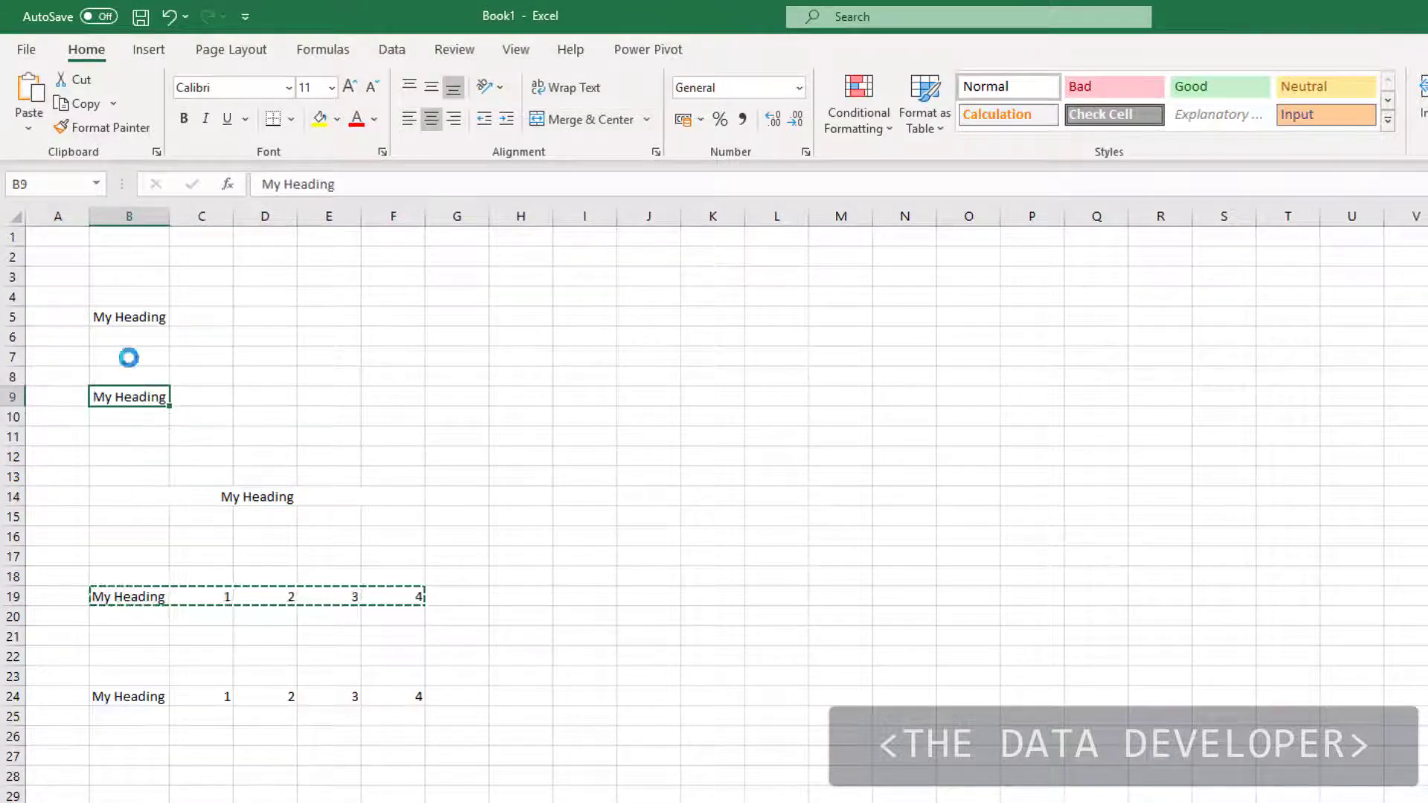
key("ctrl+v")
left_click(119, 319)
key("ctrl+v")
left_click(455, 339)
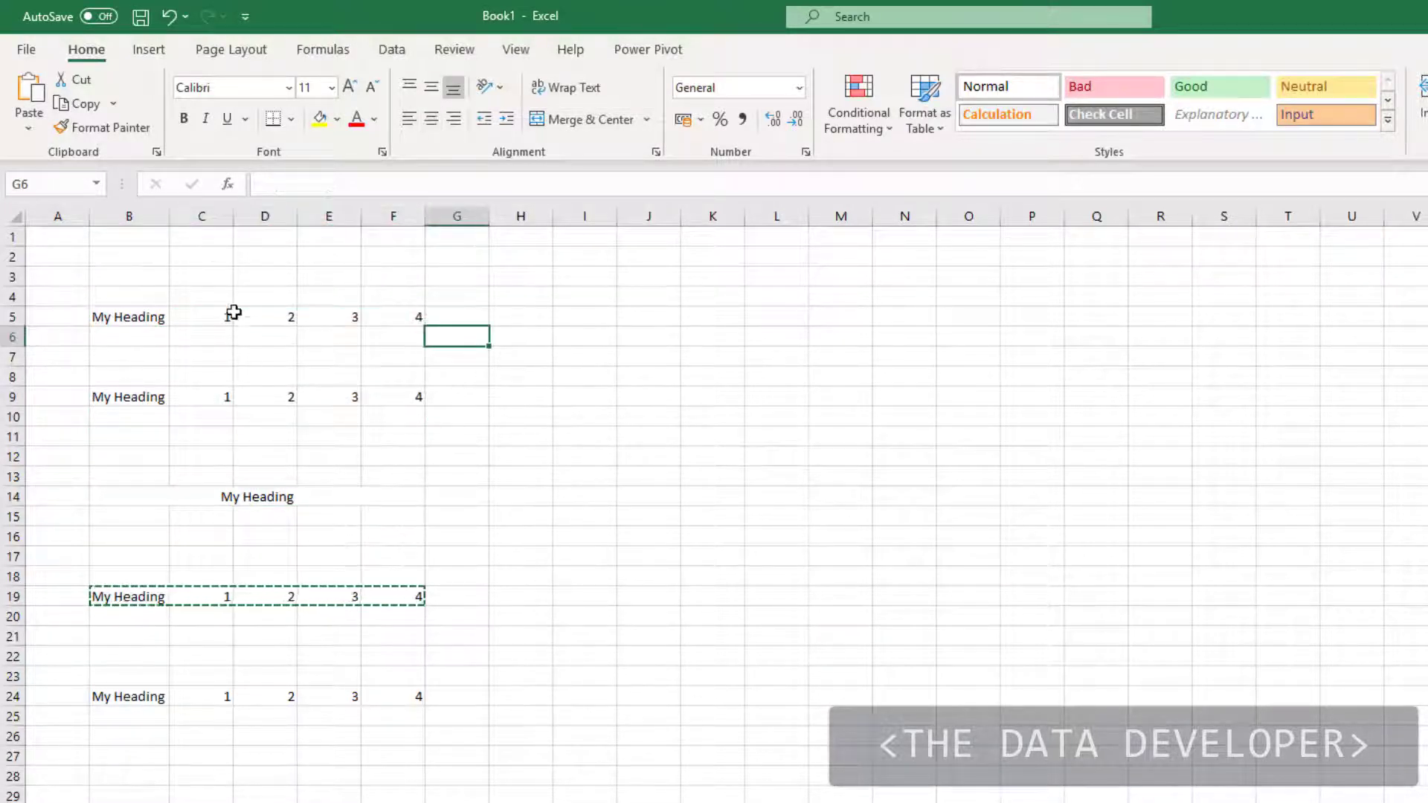
left_click_drag(217, 252, 215, 411)
left_click(290, 341)
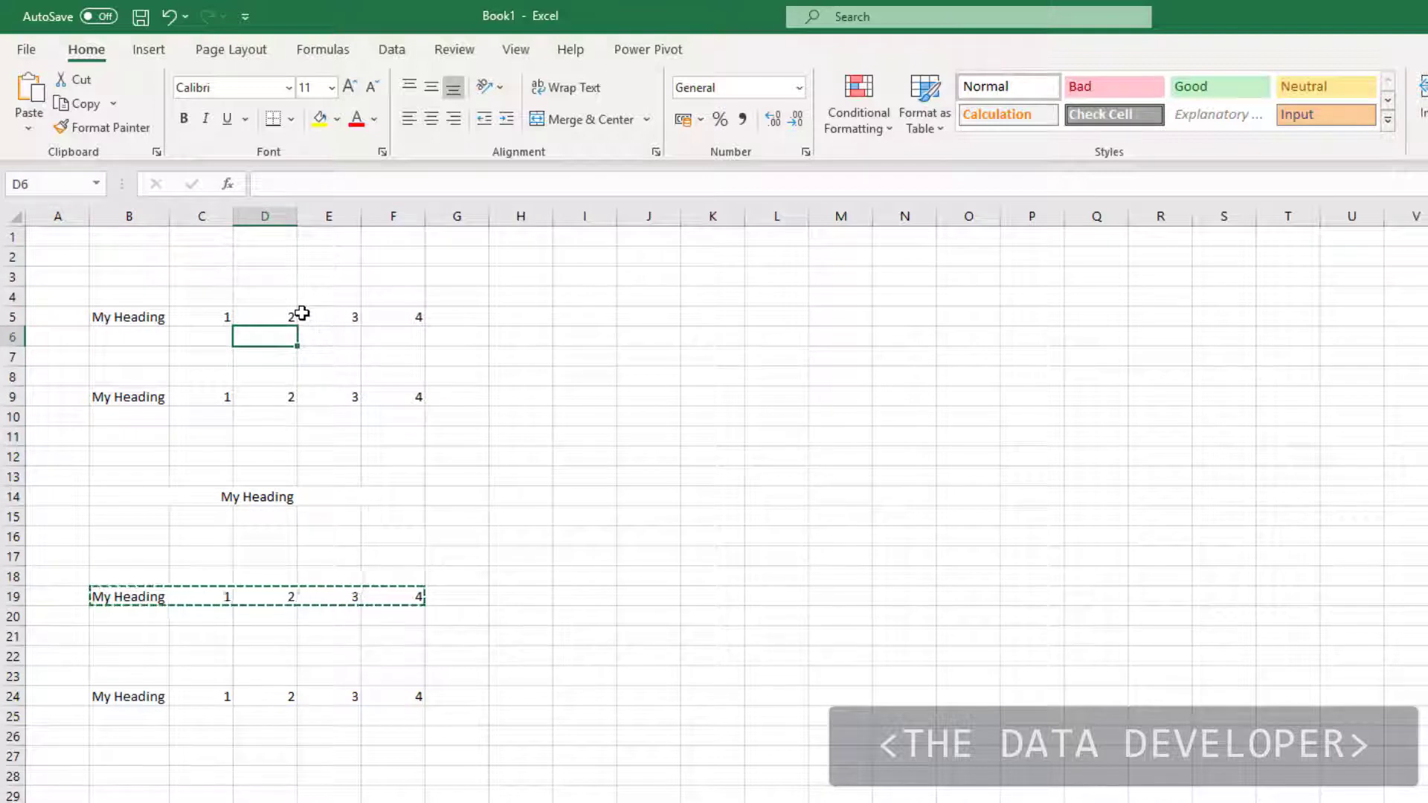
left_click(337, 498)
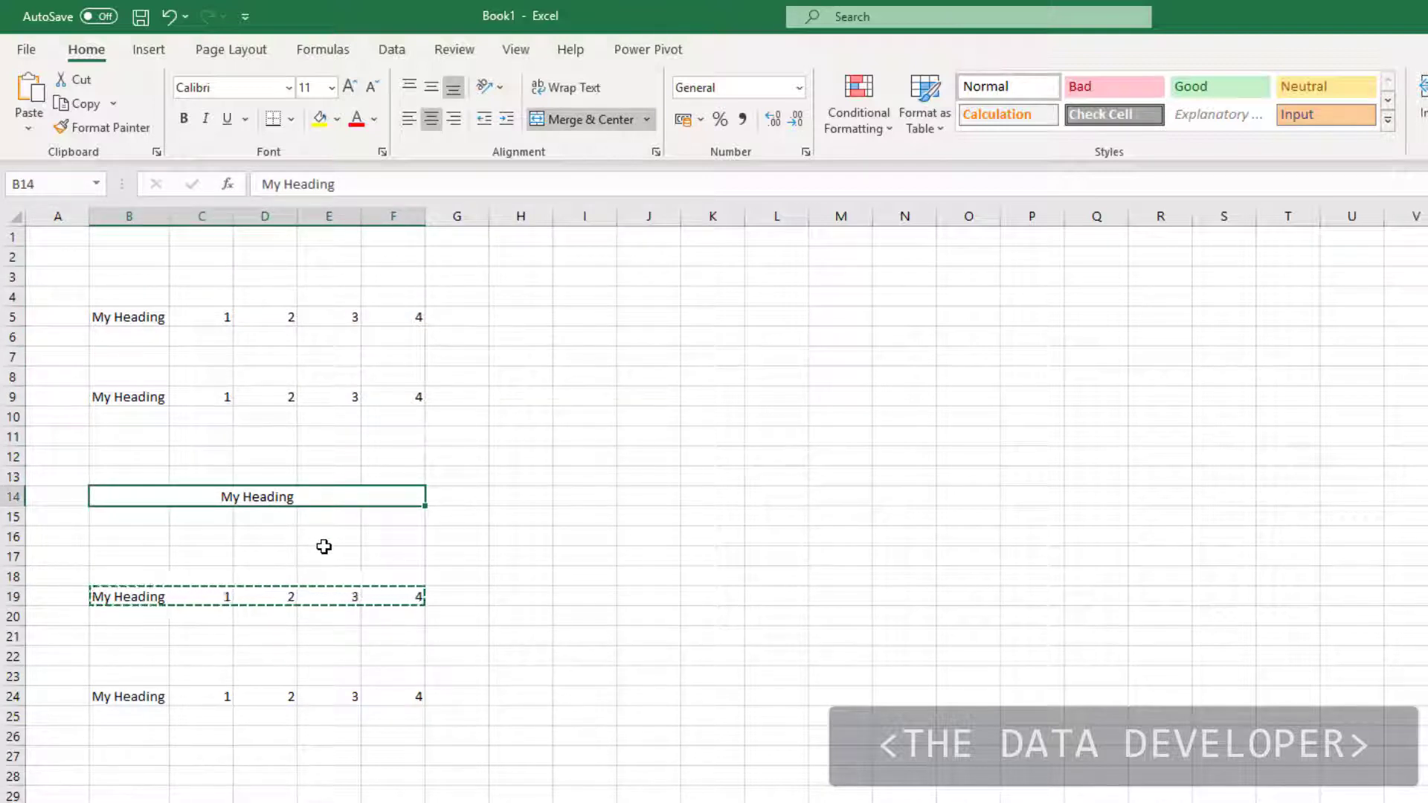
left_click(529, 596)
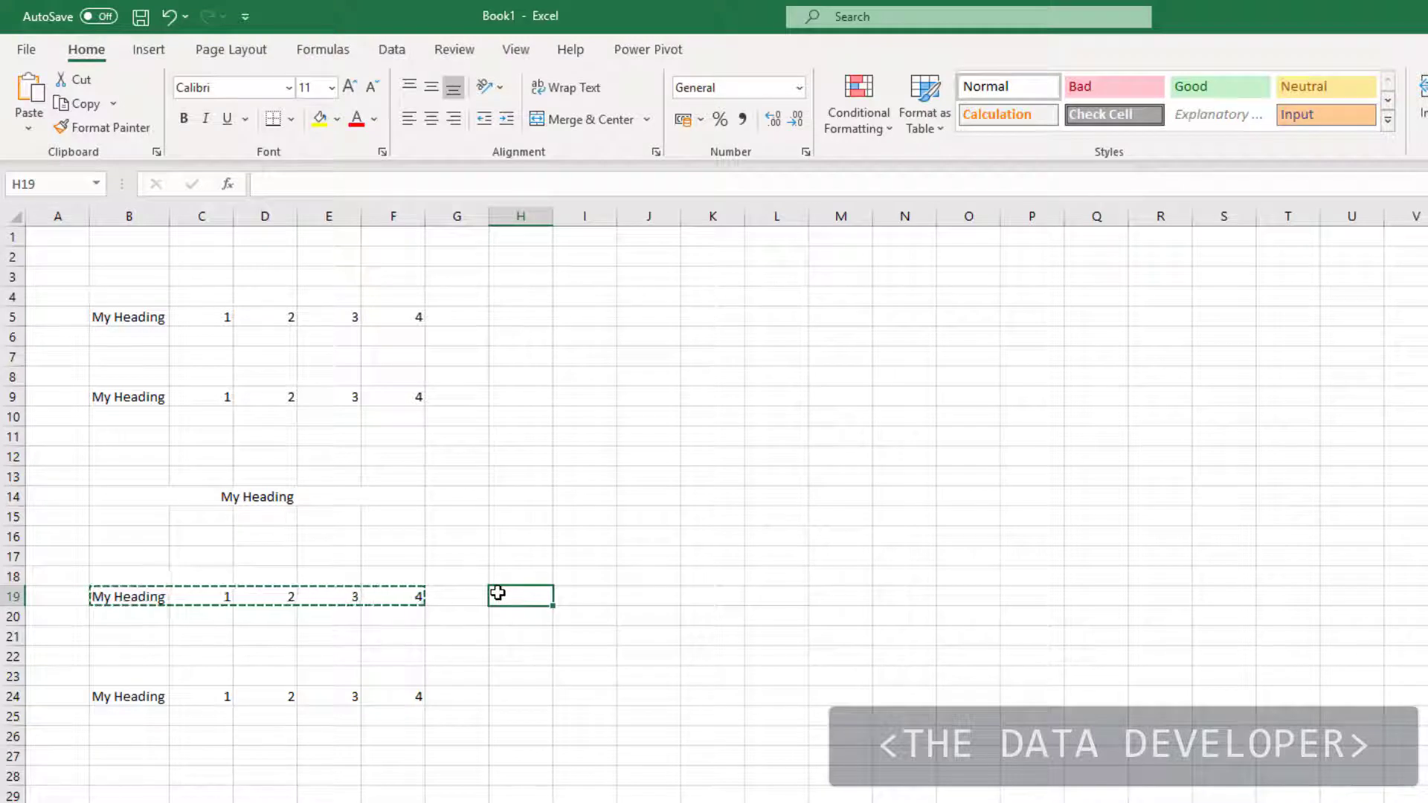
Step: Clear the copy marker around row 19, and merge and center cells B19:F19, keeping only the "My Heading" value
key("Escape")
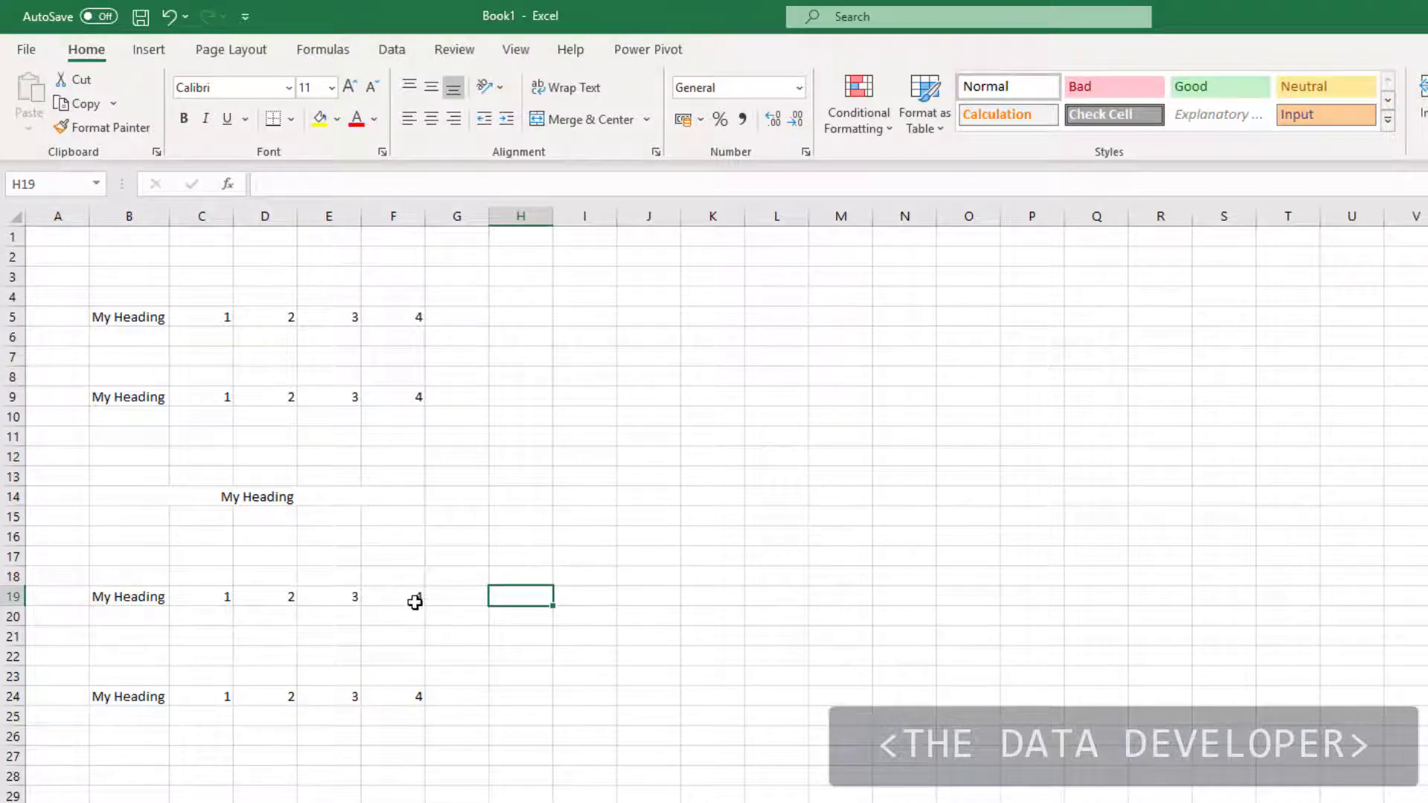
left_click_drag(414, 597, 130, 596)
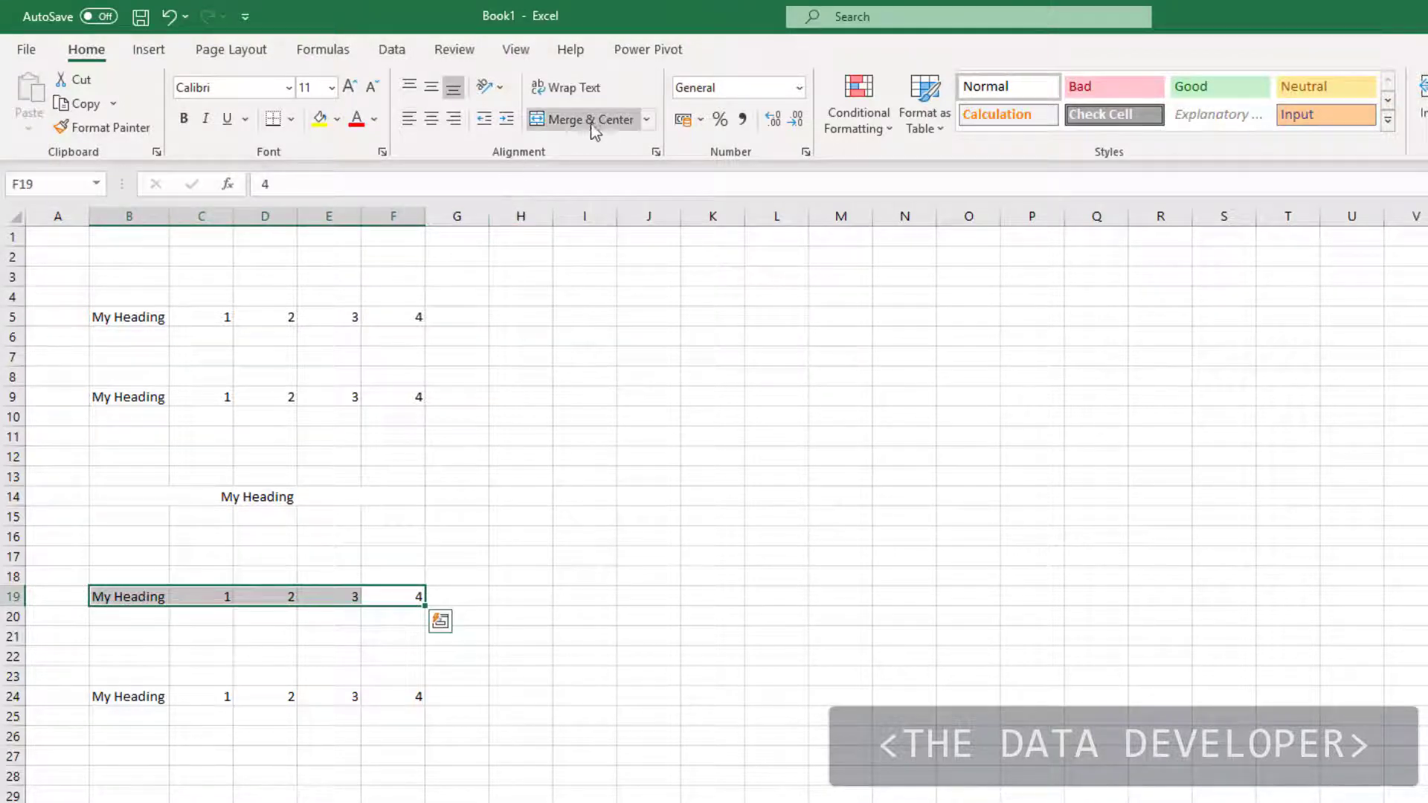
left_click(576, 120)
left_click(934, 583)
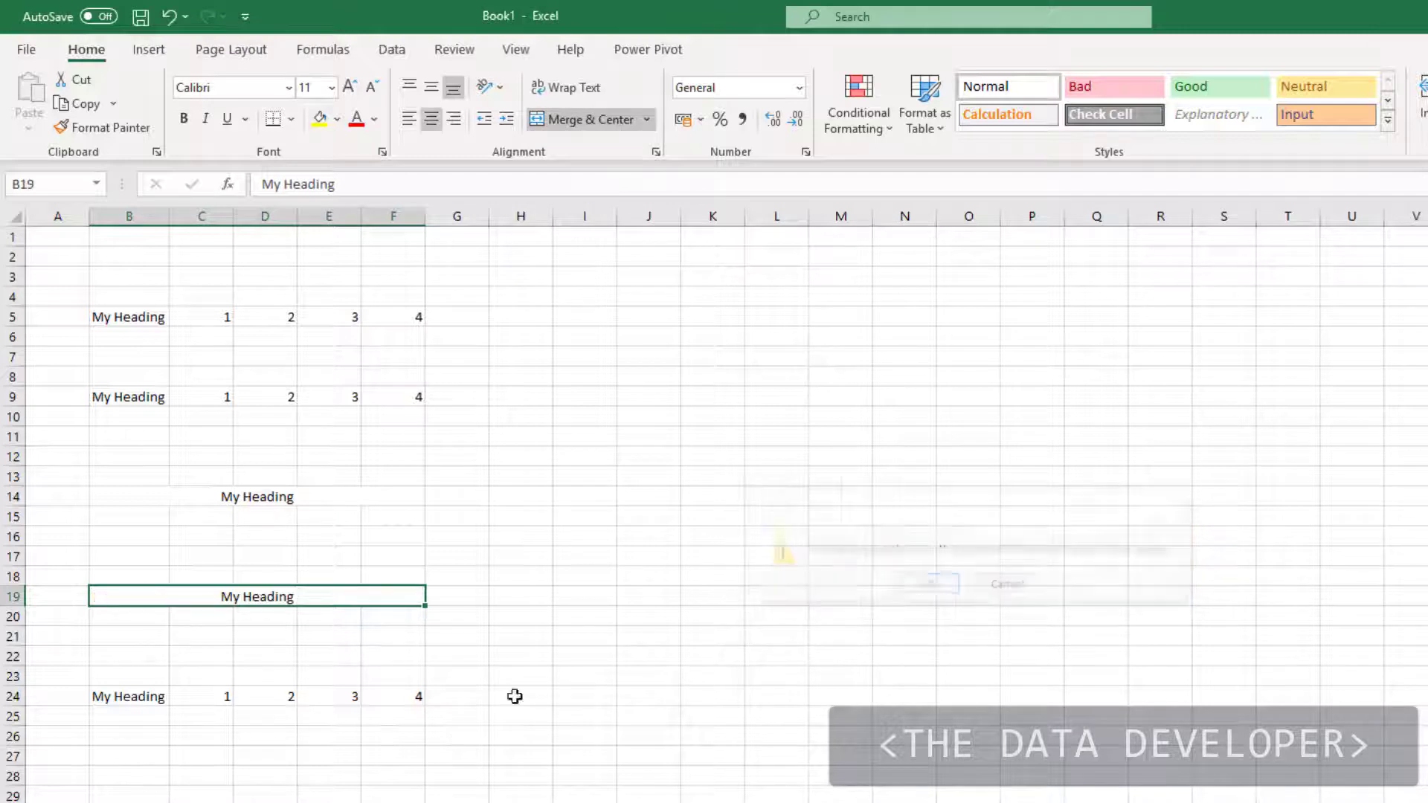
Step: Merge and center cells B24:F24, keeping only the "My Heading" value
left_click_drag(414, 697, 119, 695)
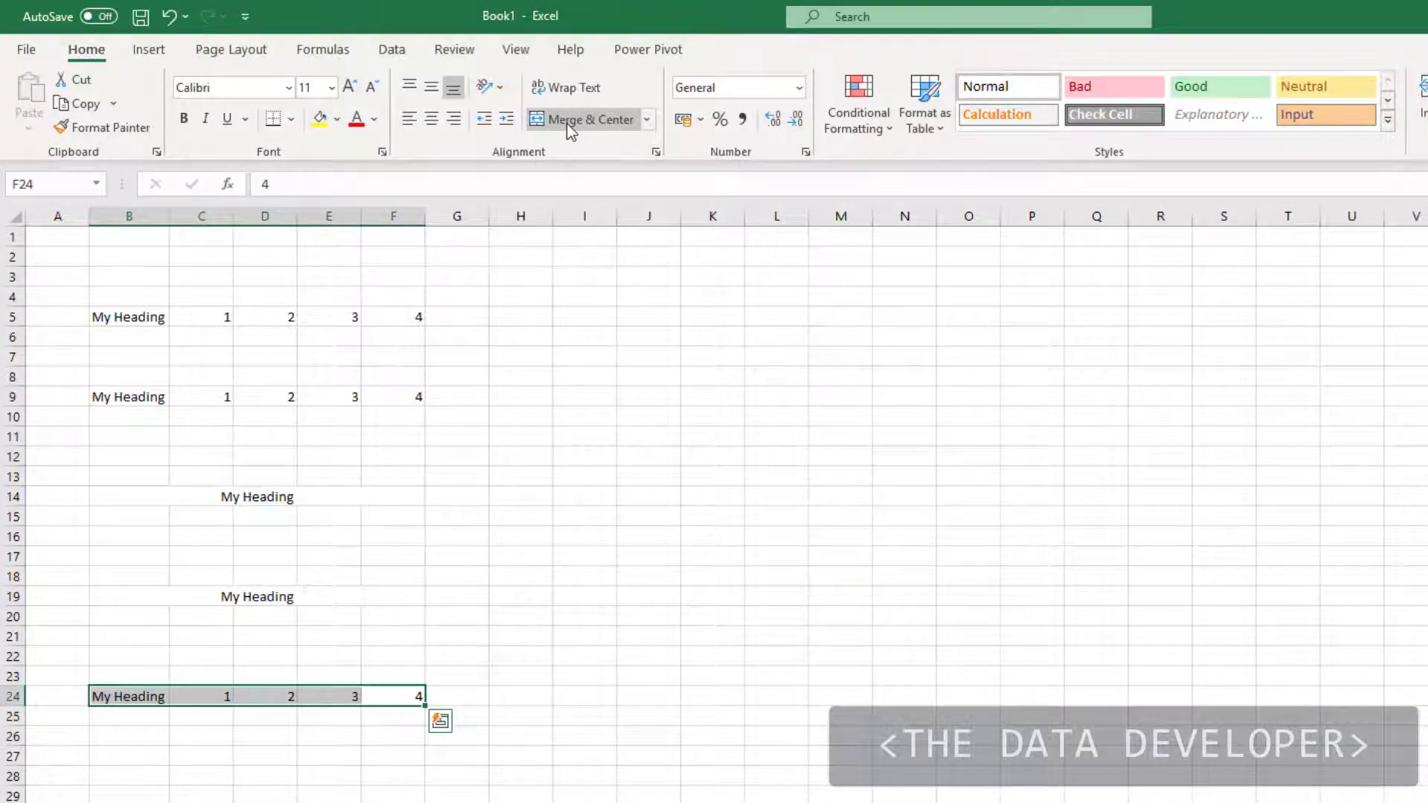
left_click(567, 123)
left_click(912, 584)
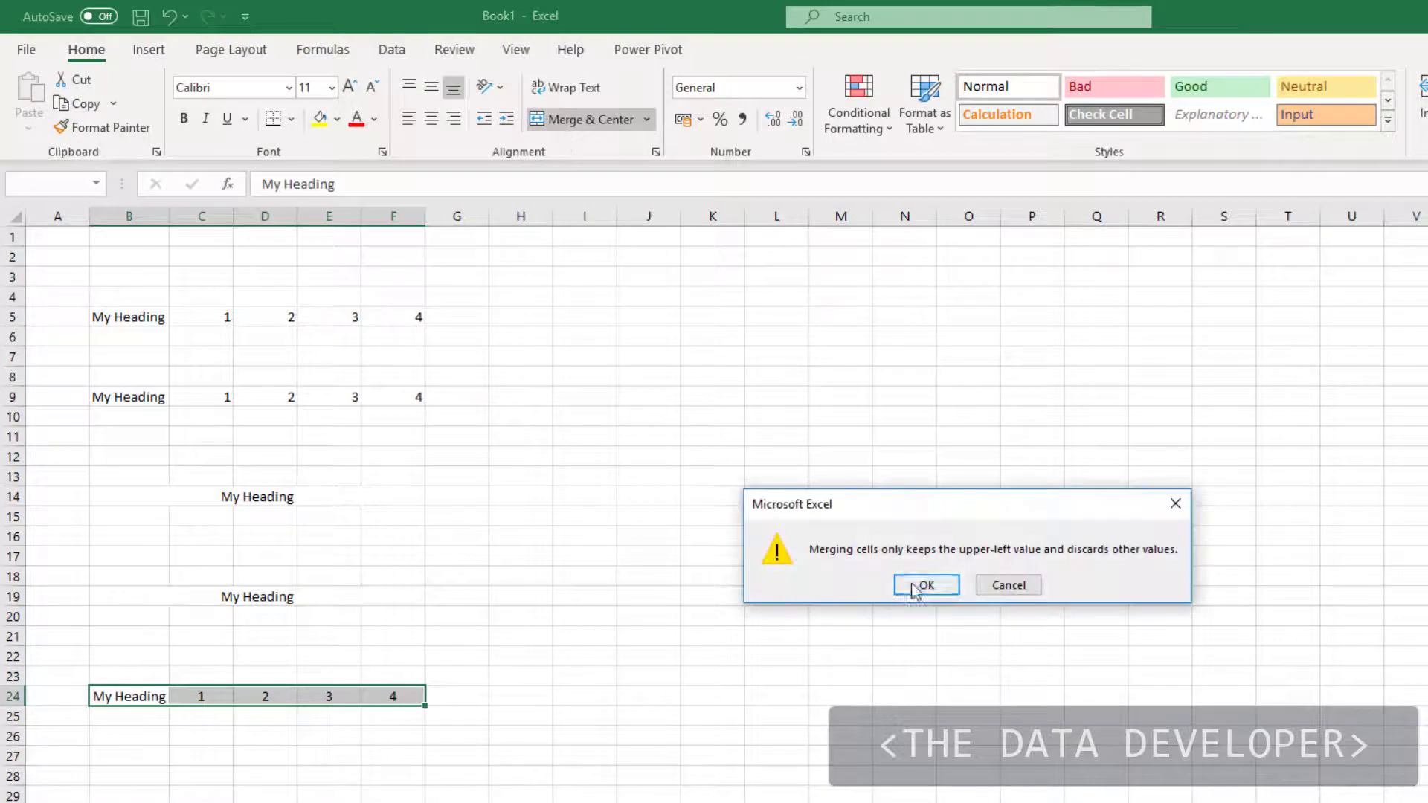
left_click(568, 592)
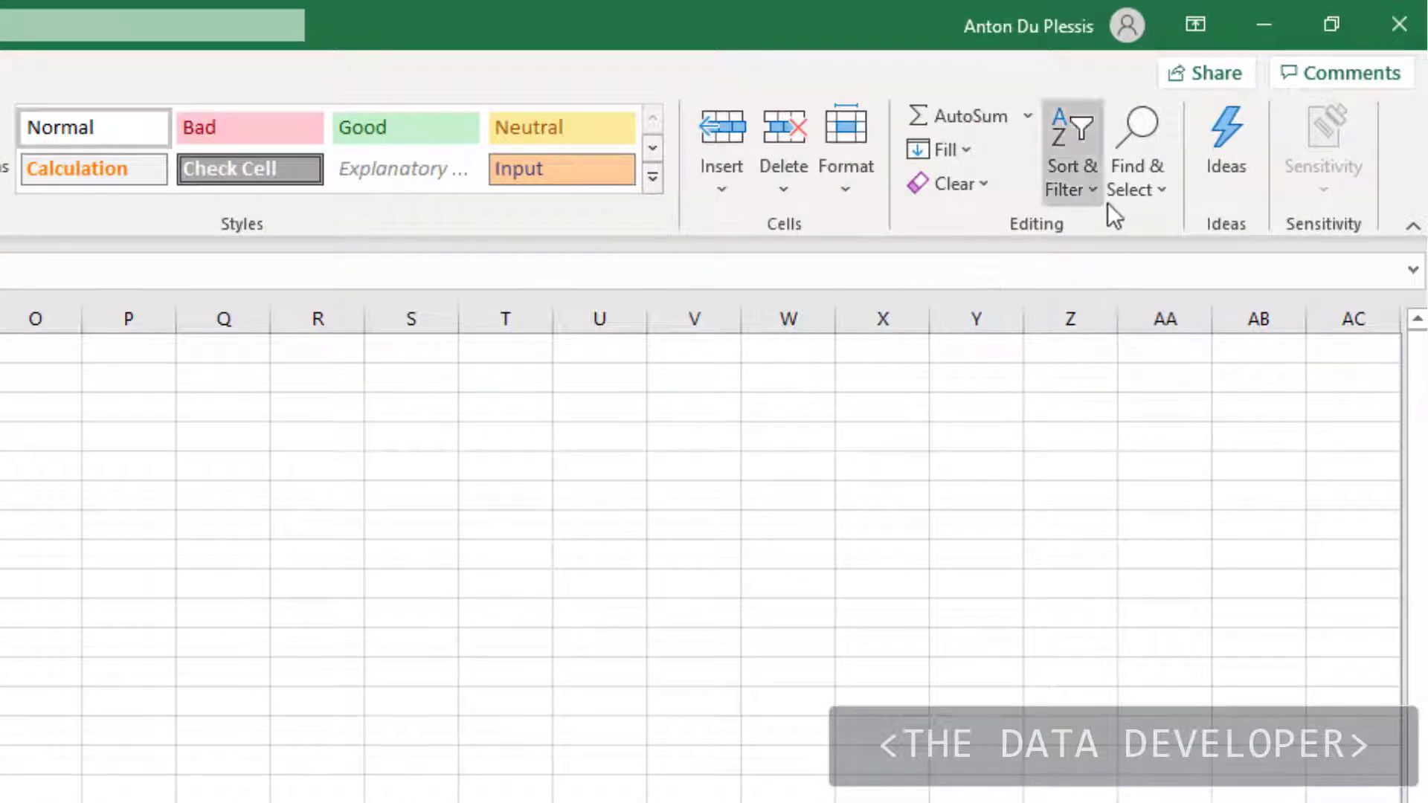
Step: Find all cells in the sheet that have the Merge cells alignment format, leaving the search text empty
left_click(1165, 197)
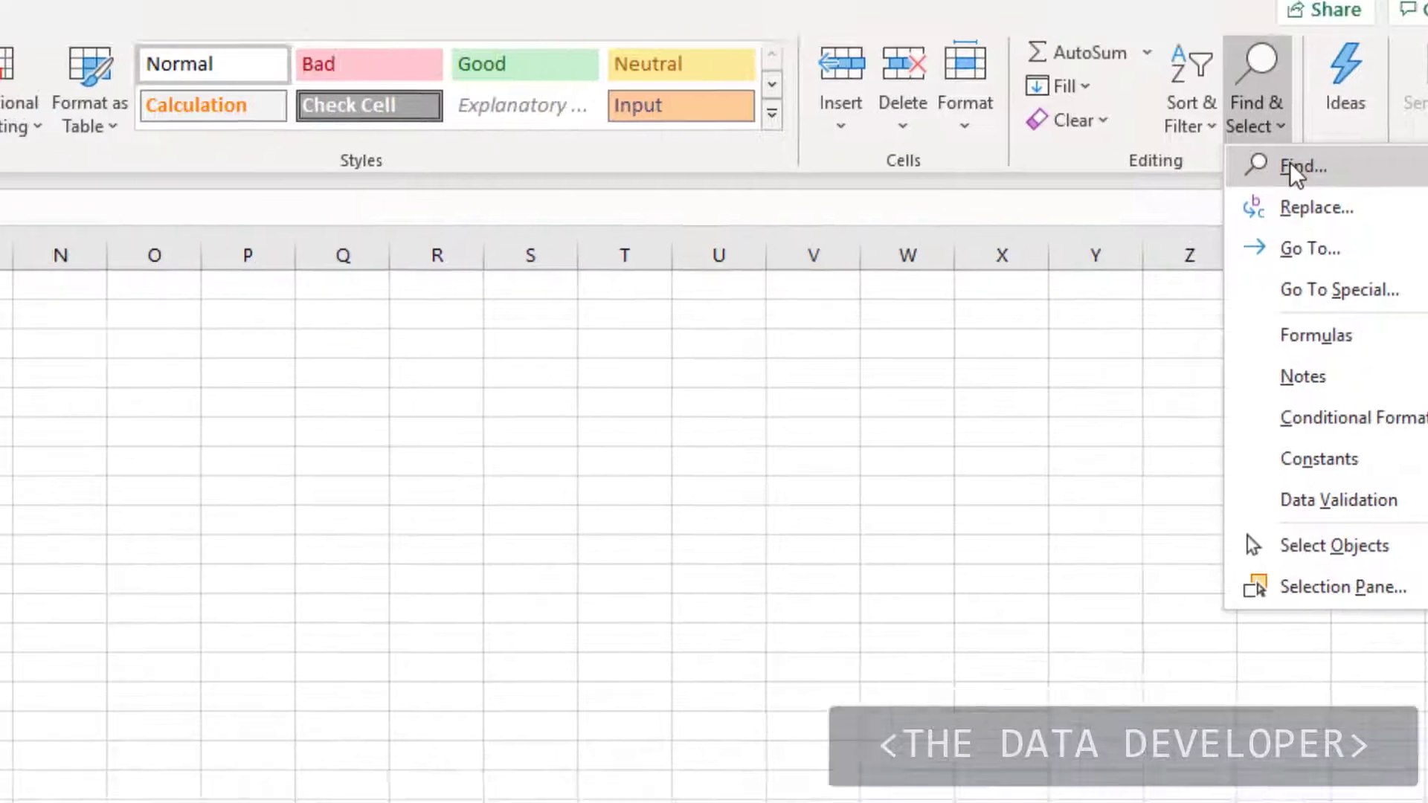
left_click(1182, 229)
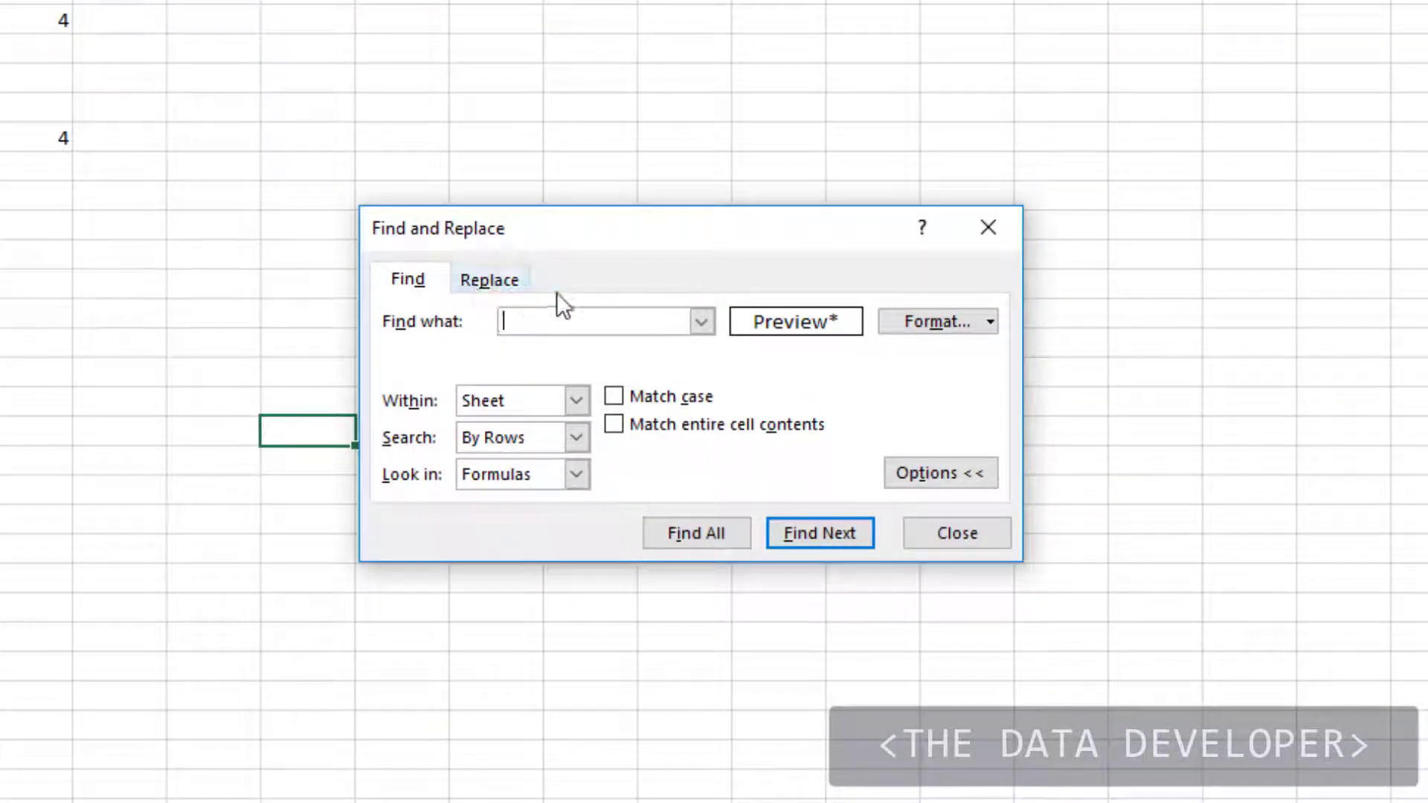
left_click(936, 327)
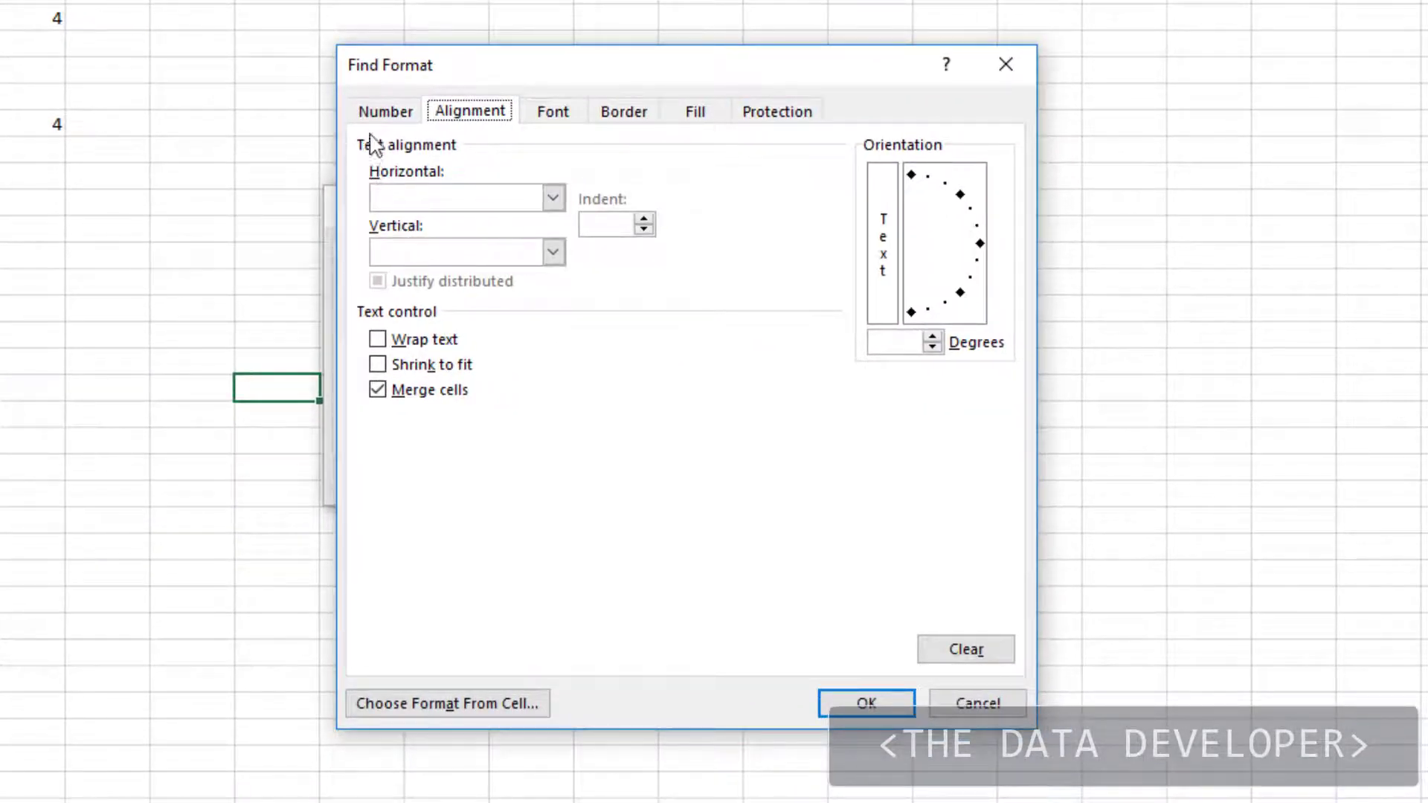
left_click(383, 115)
left_click(456, 118)
left_click(868, 708)
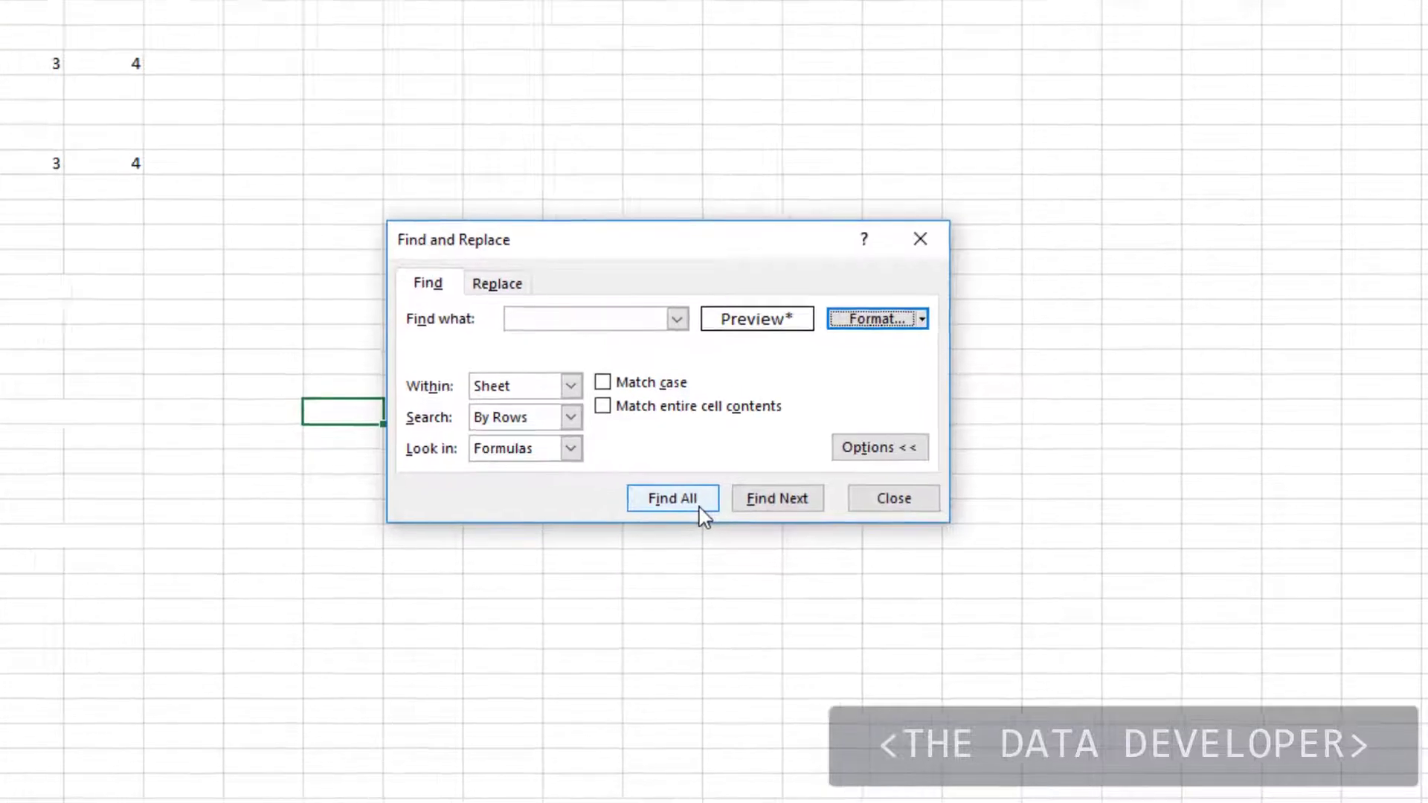
left_click(701, 508)
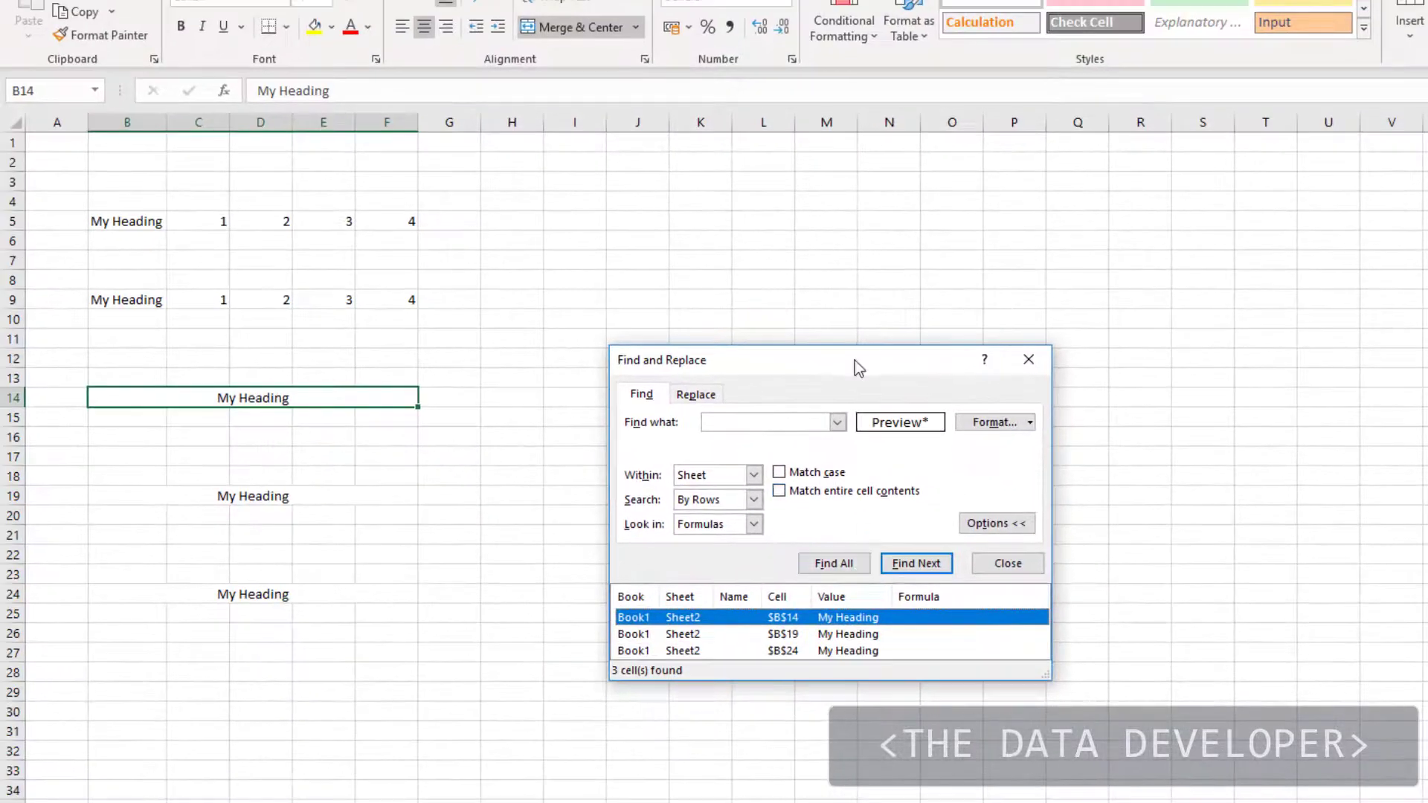
Step: Move the search window clear of the data and go through the found merged cells B19, B24 and B14
left_click_drag(1265, 583, 1269, 638)
left_click(870, 549)
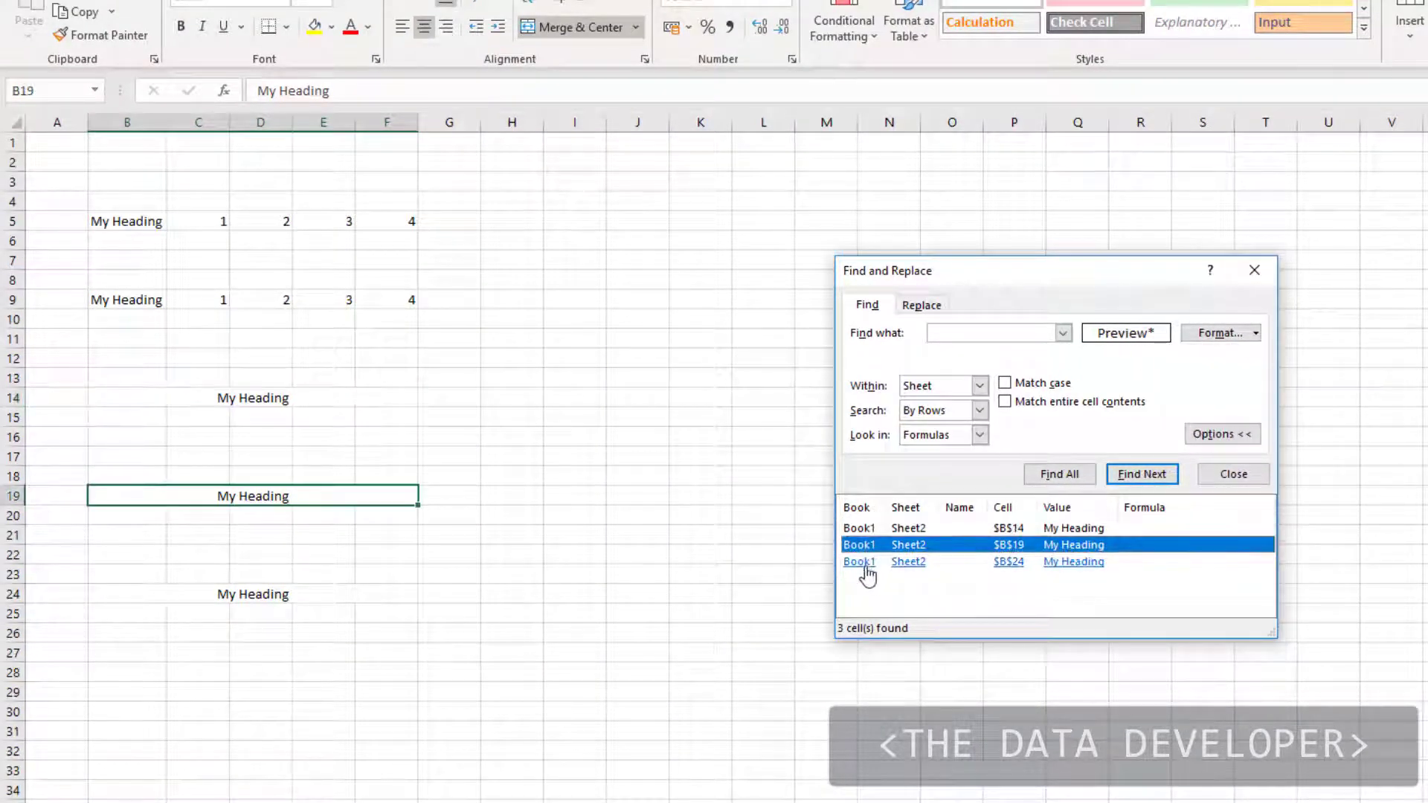
left_click(864, 563)
left_click(860, 545)
left_click(862, 528)
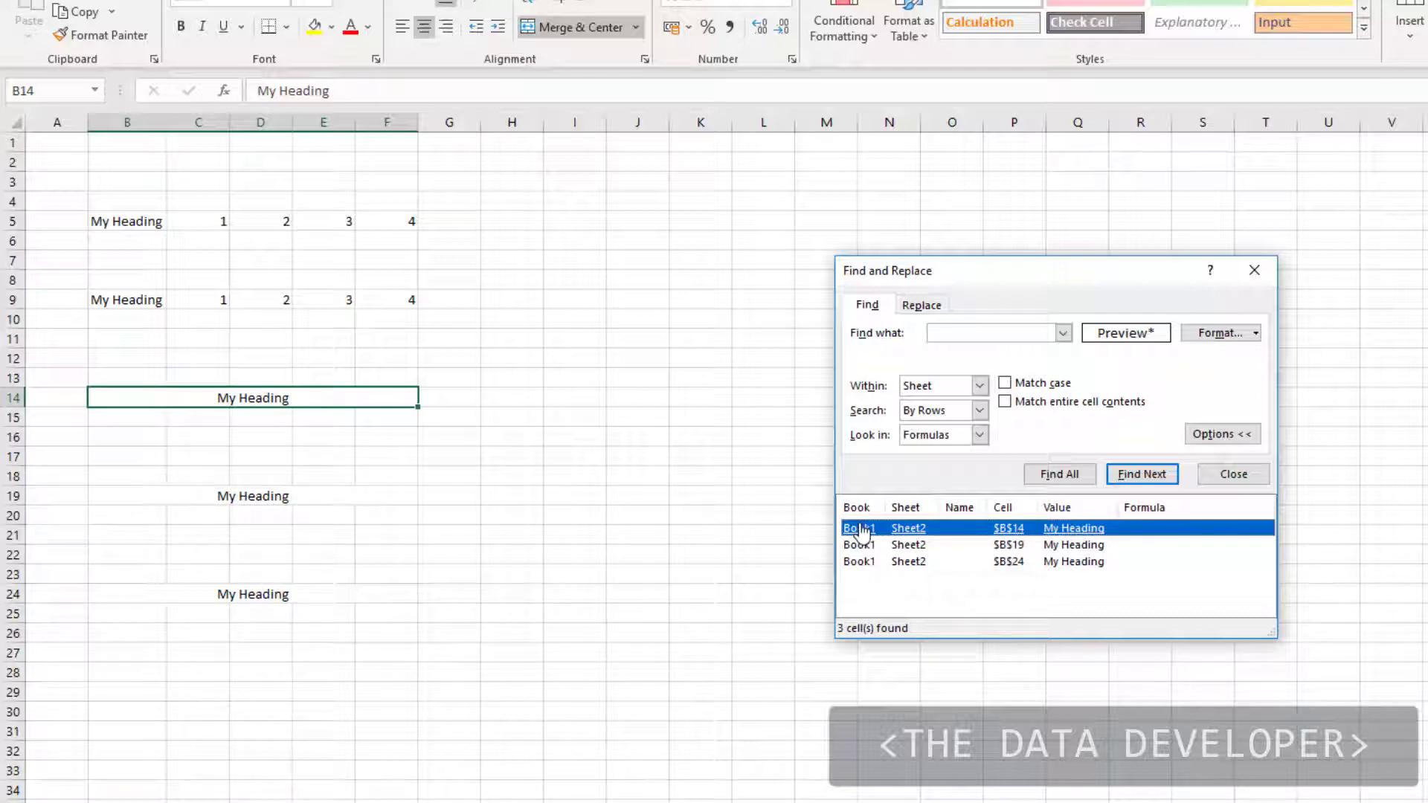
Step: Close the search window and insert a blank worksheet in front of Sheet2, choosing the Worksheet type
left_click(1234, 476)
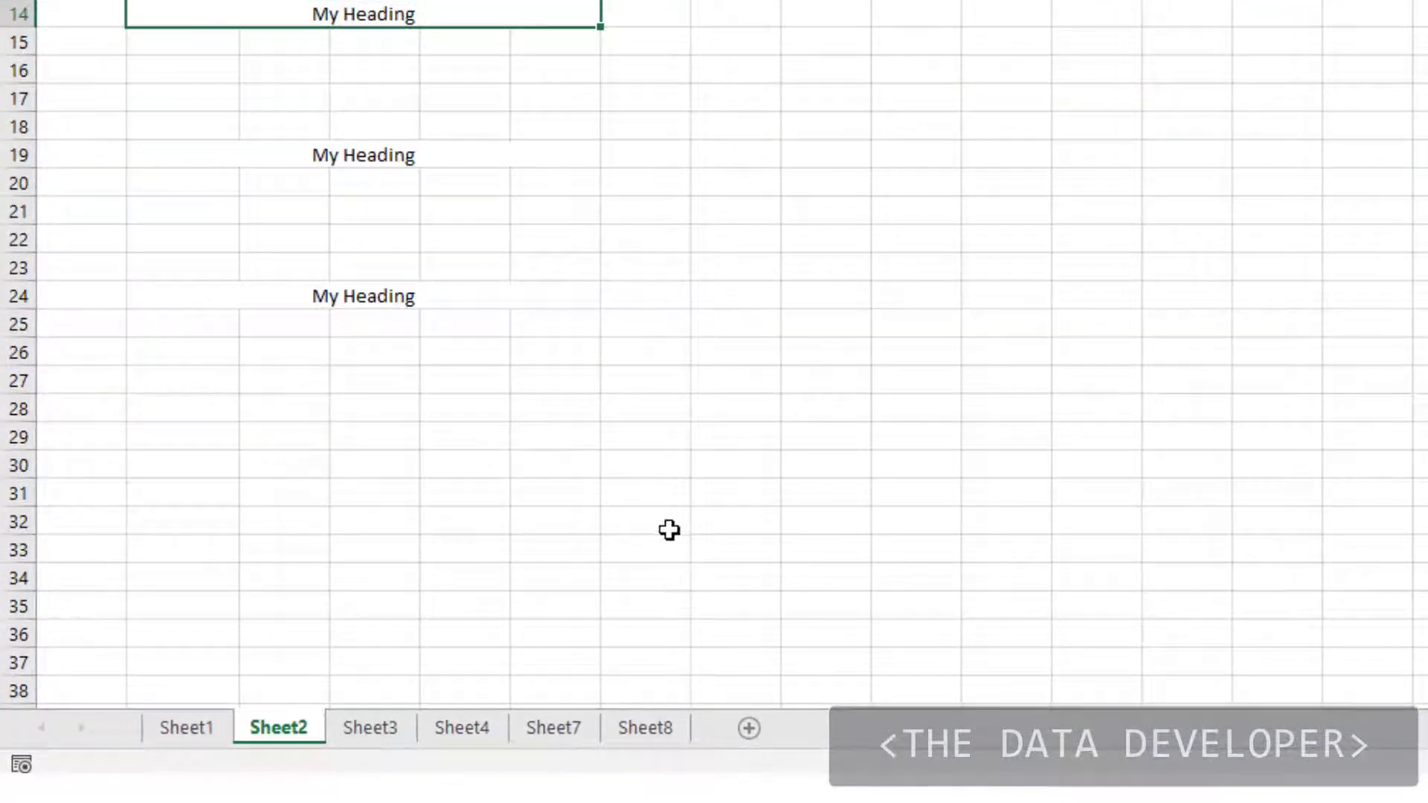
right_click(302, 725)
left_click(400, 347)
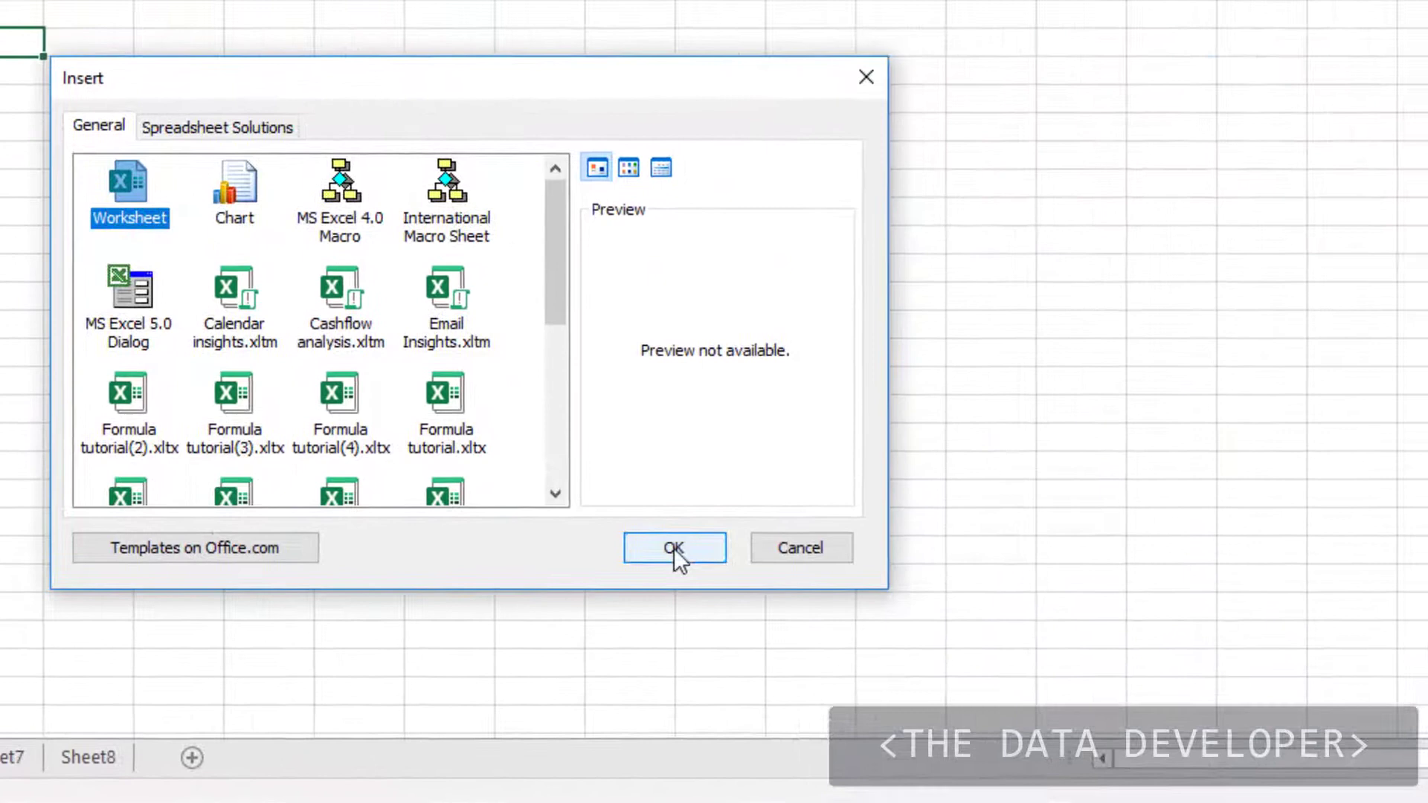
left_click(853, 539)
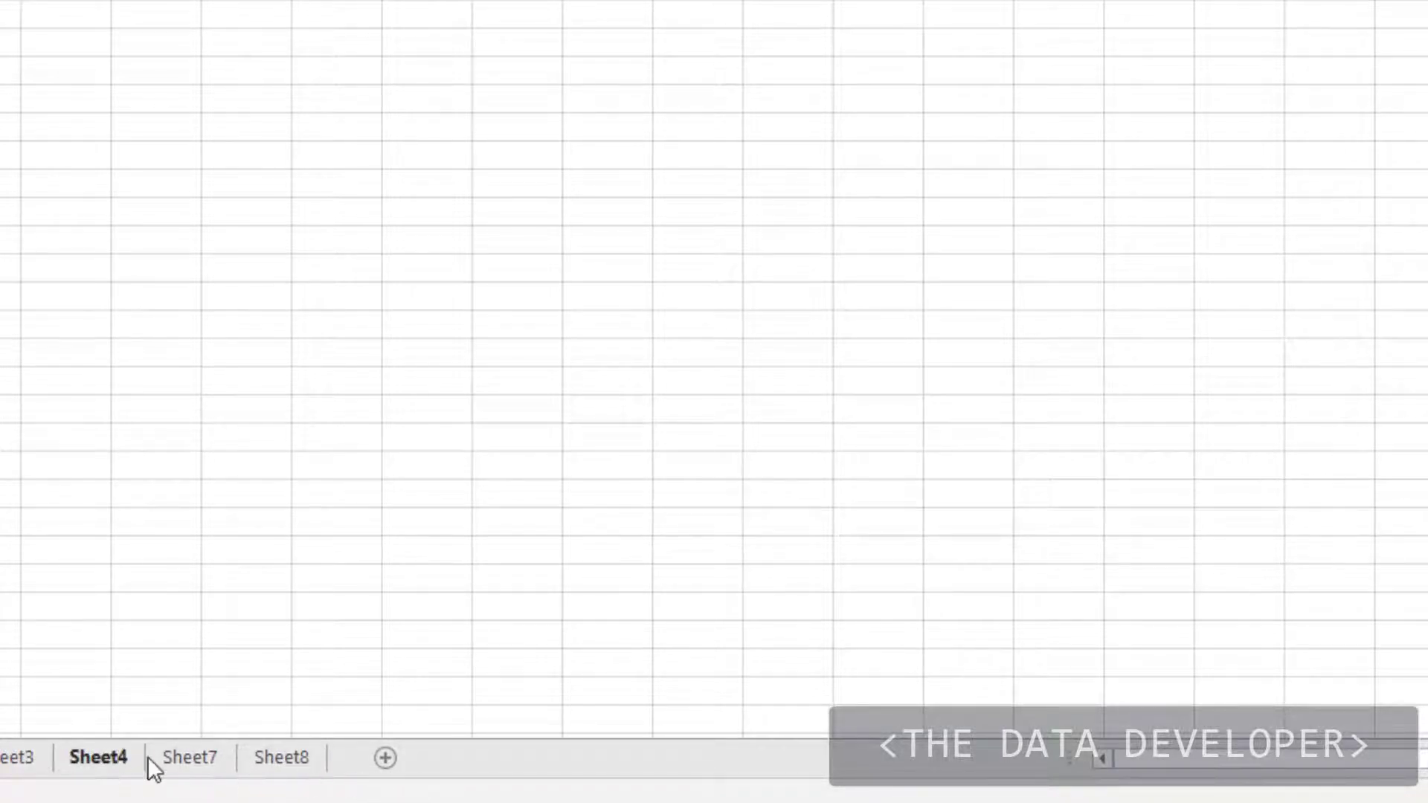
Step: Add a new blank worksheet after Sheet8, another after Sheet4, and one more at the end of the workbook
left_click(272, 767)
left_click(385, 757)
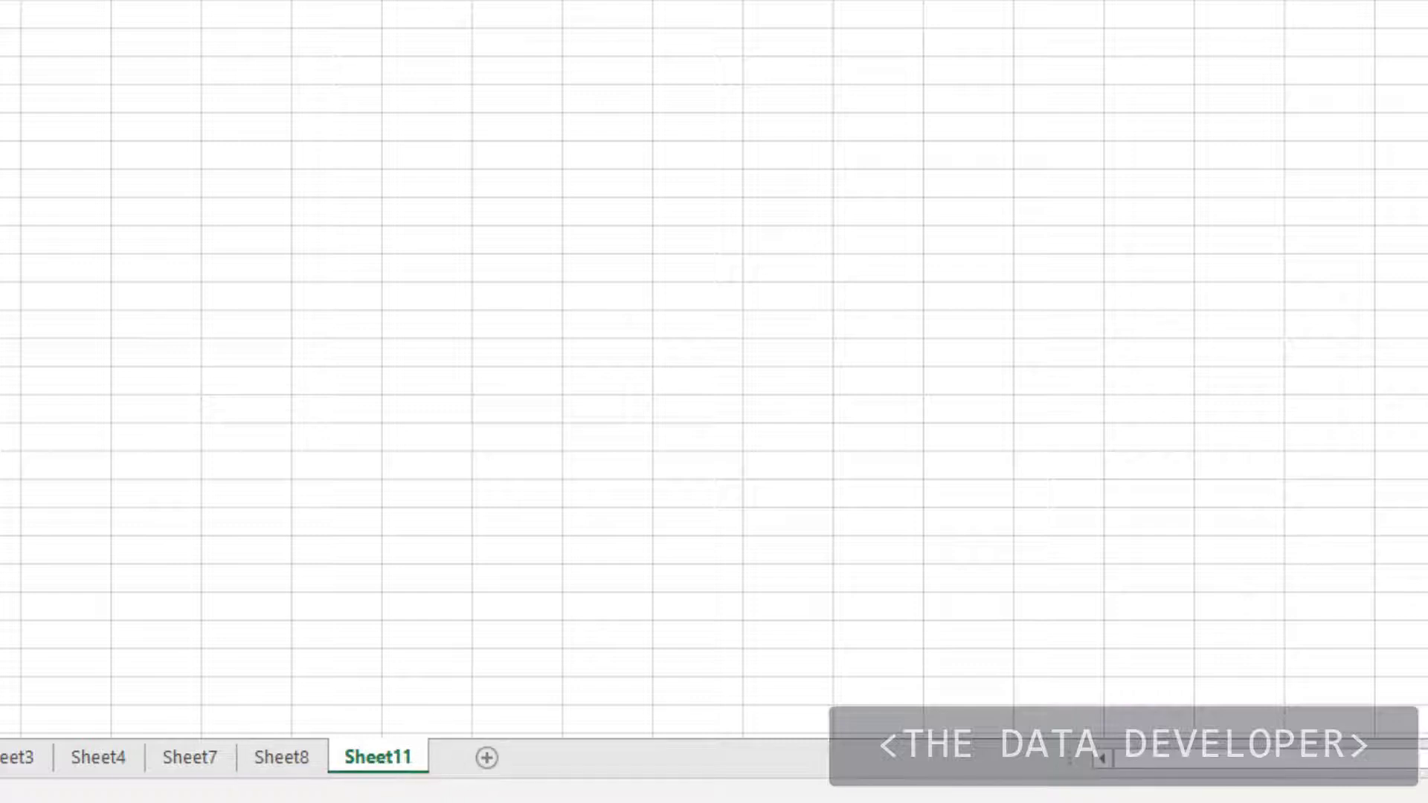
left_click(93, 761)
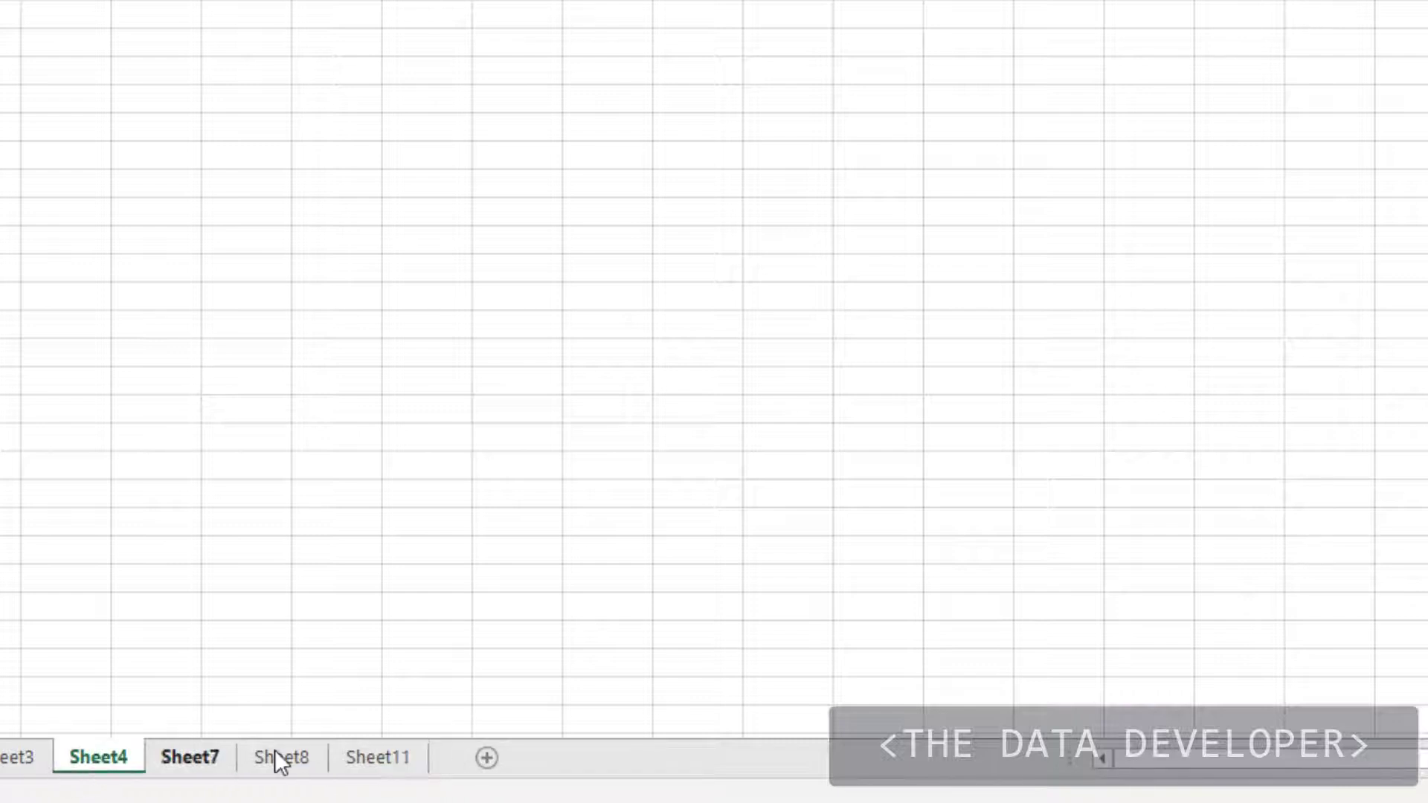
left_click(475, 757)
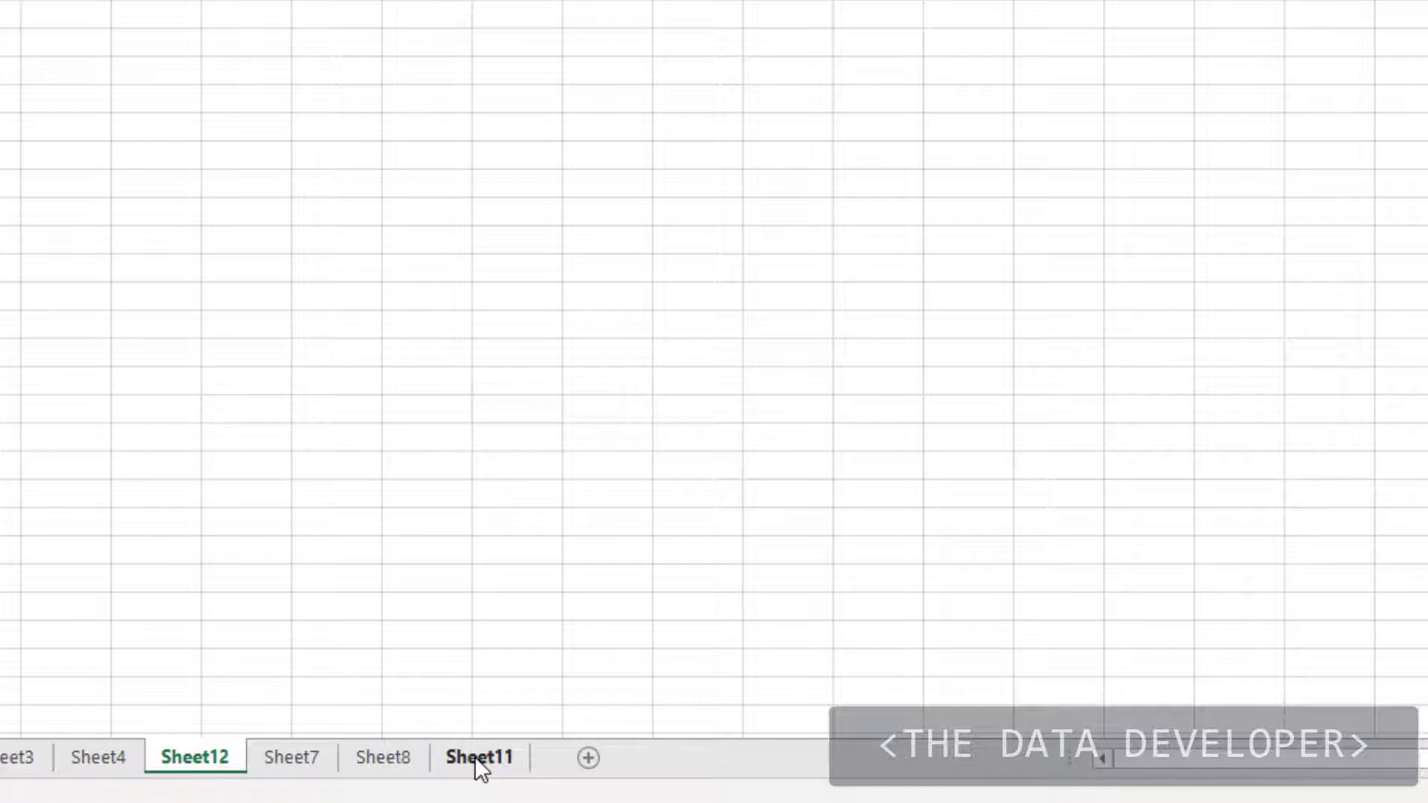
left_click(476, 759)
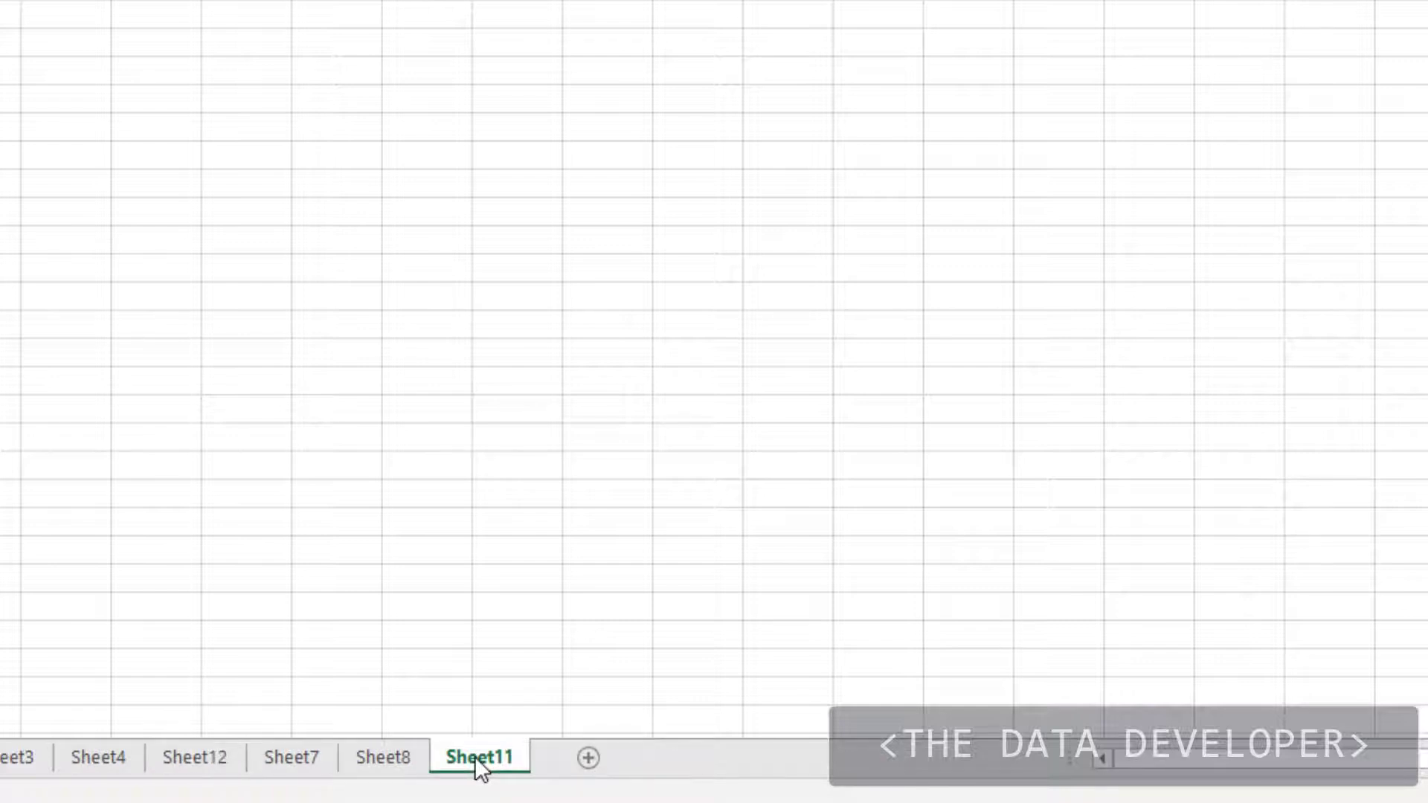
left_click(589, 758)
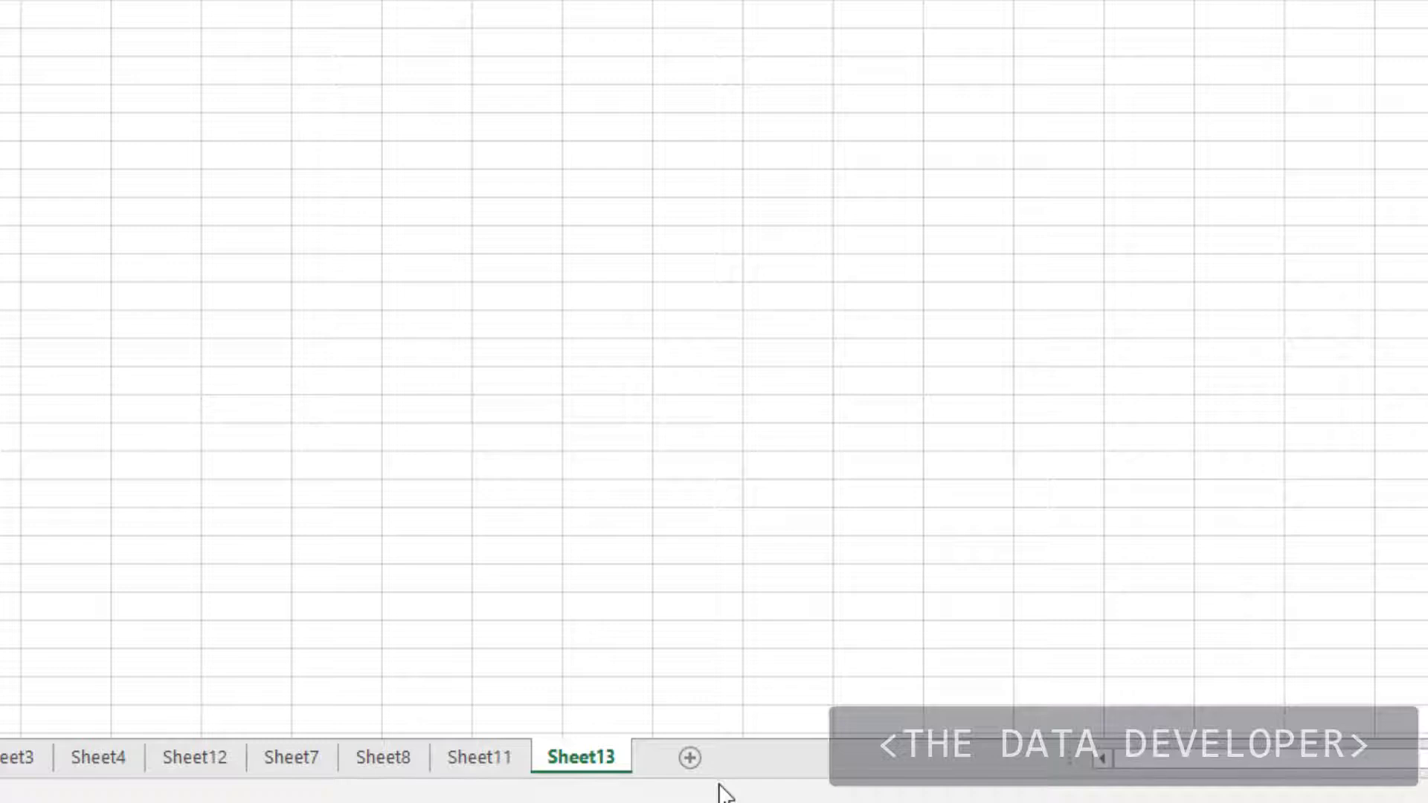
Step: Insert four new worksheets in succession, each in front of the active sheet, starting from Sheet13
left_click(5, 217)
key("shift+F11")
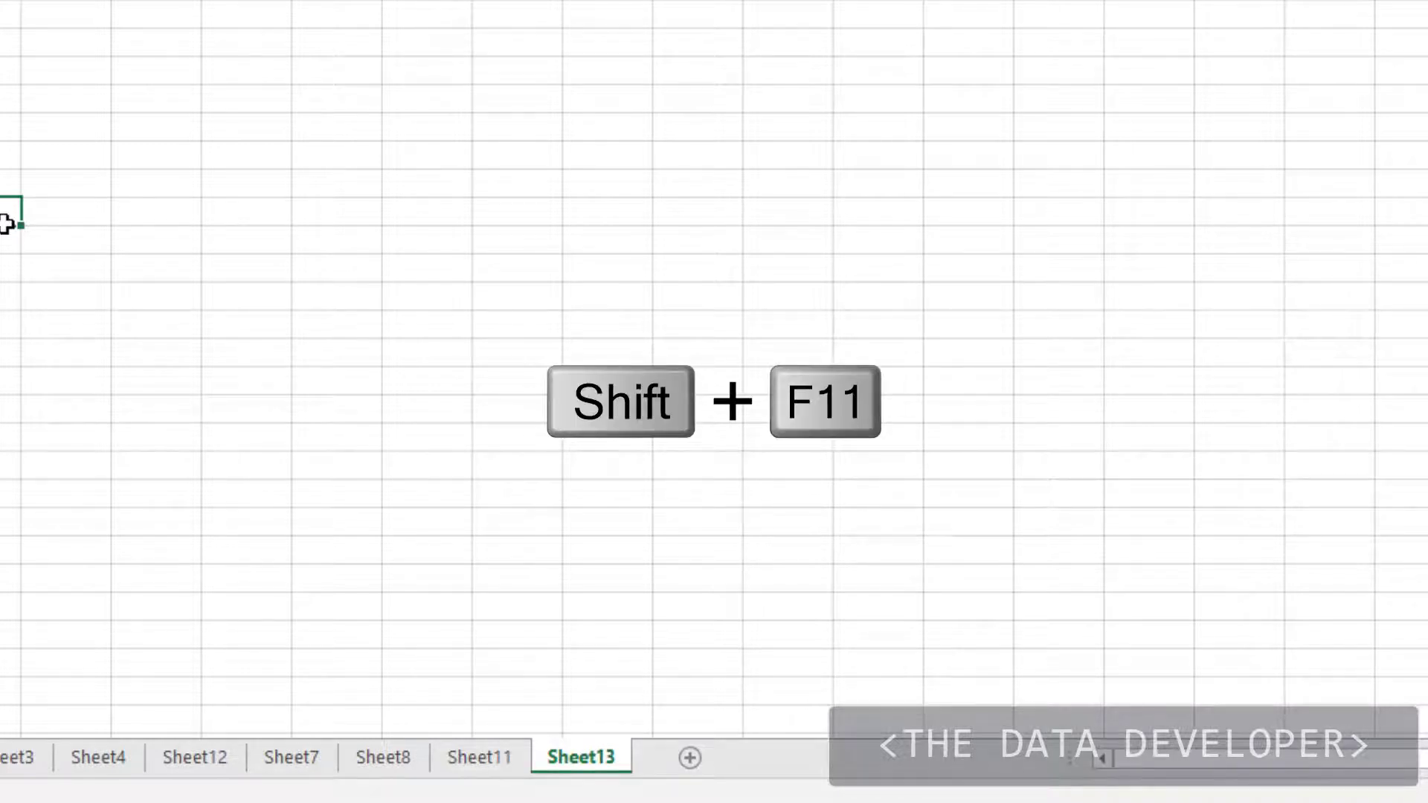
key("shift+F11")
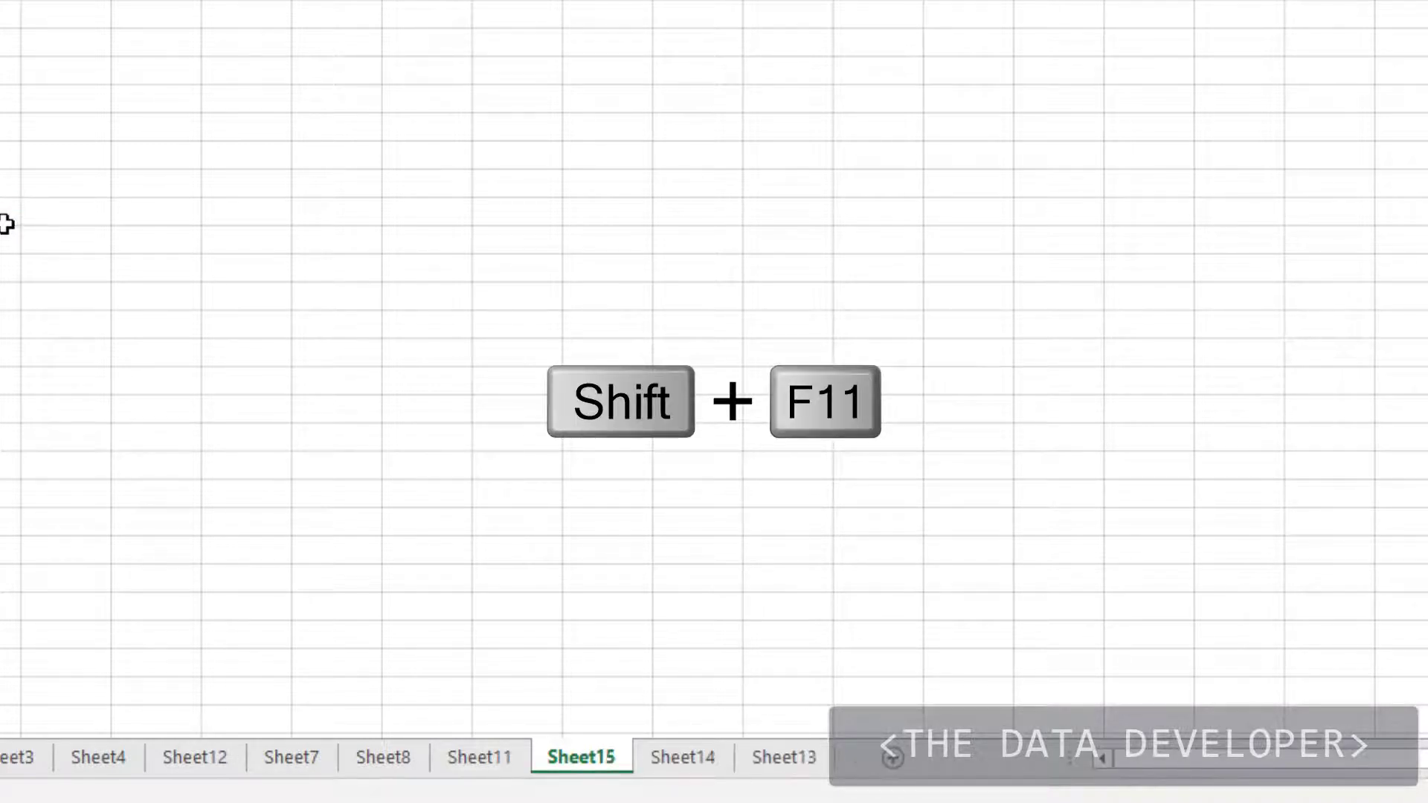
key("shift+F11")
key("shift+F11")
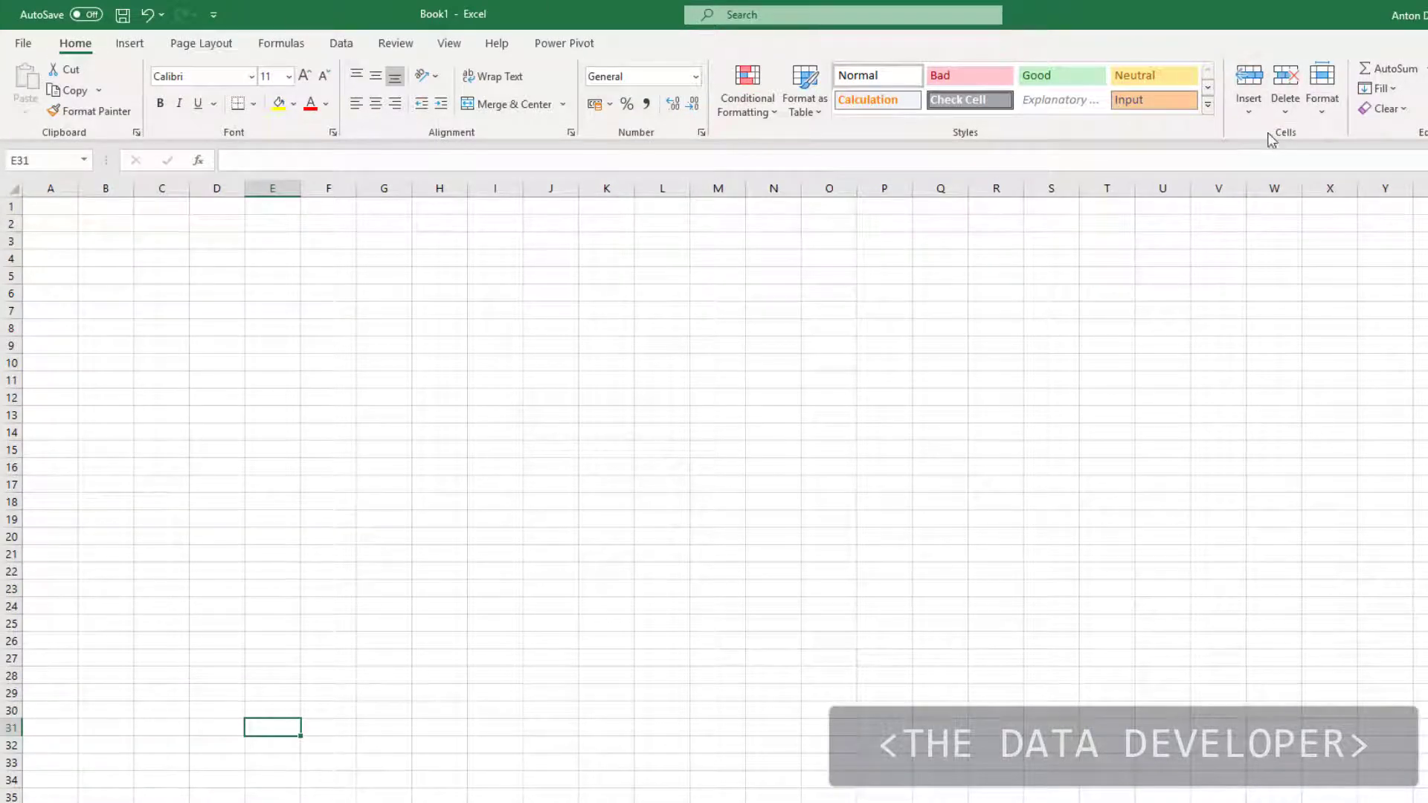
Step: Insert one more worksheet in front of the active sheet with the Insert Sheet command
left_click(1249, 113)
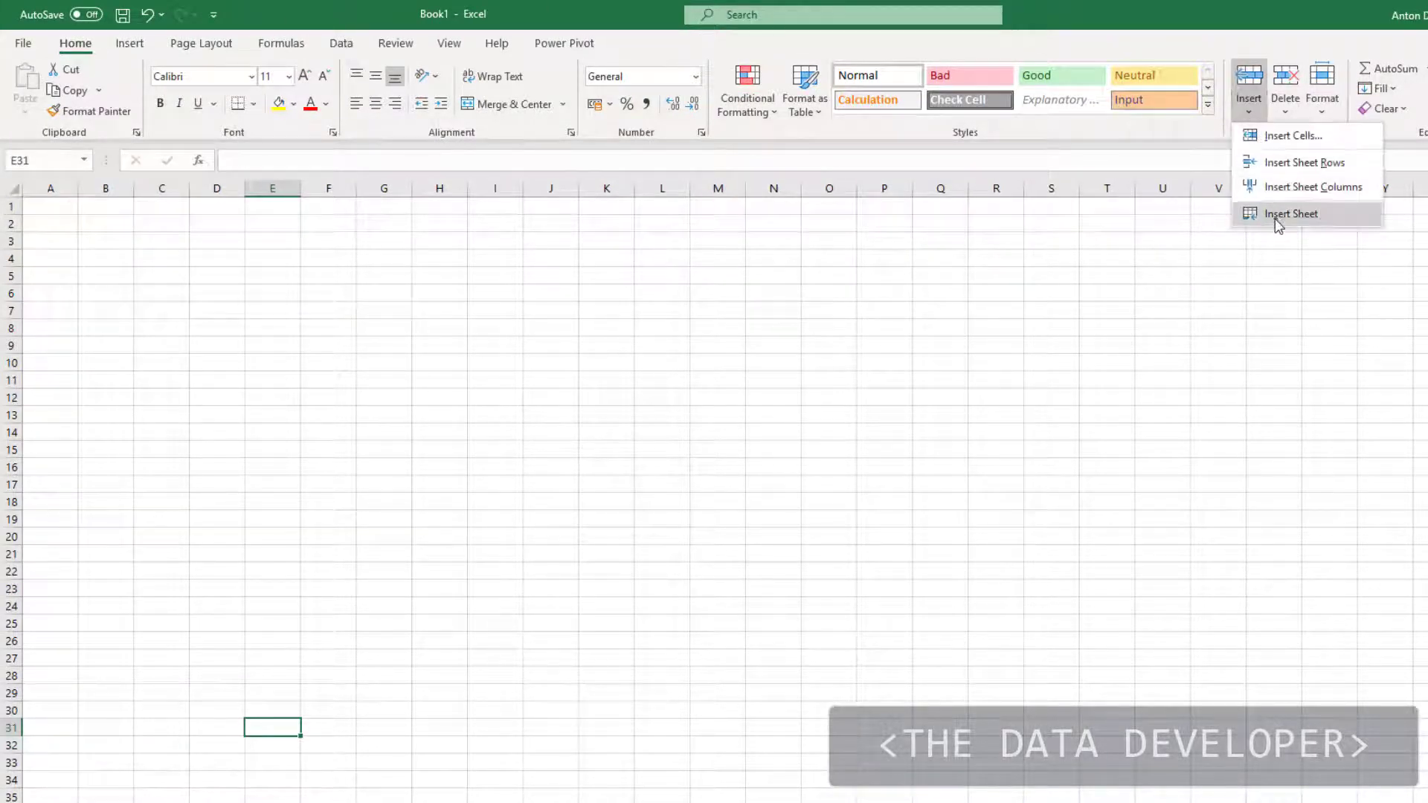
key("Escape")
key("ctrl+Home")
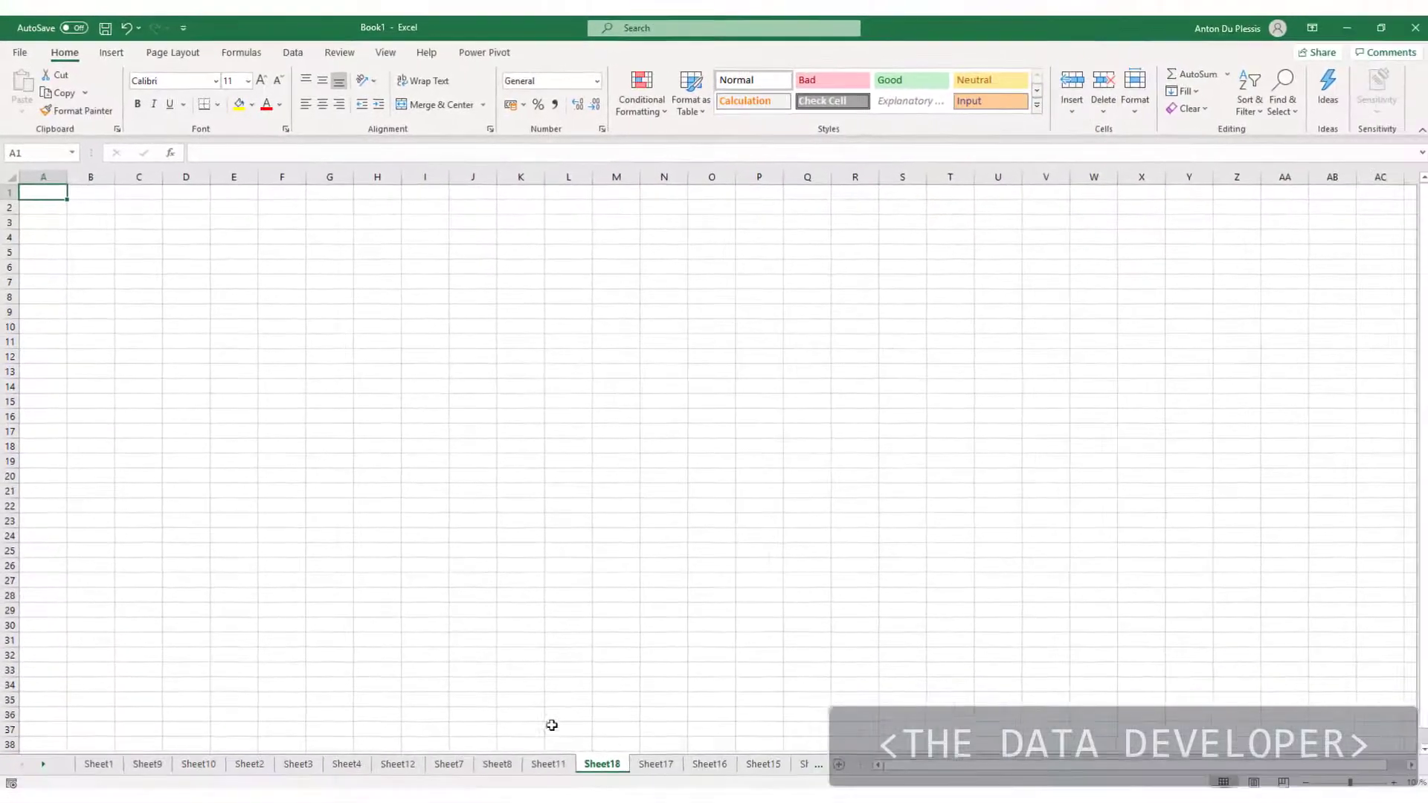
Step: Delete Sheet8 from the workbook, and select an empty cell on Sheet11
left_click(545, 765)
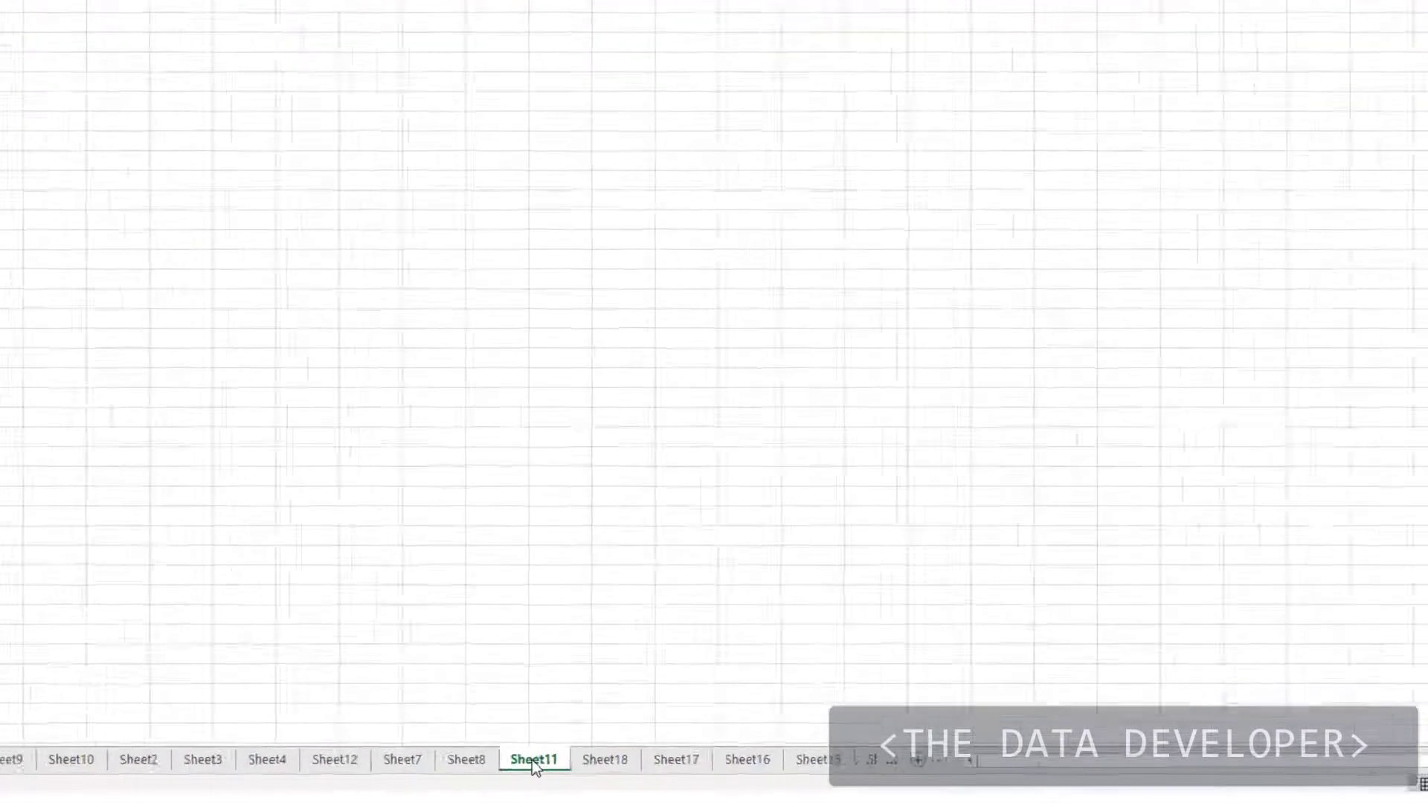
left_click(466, 760)
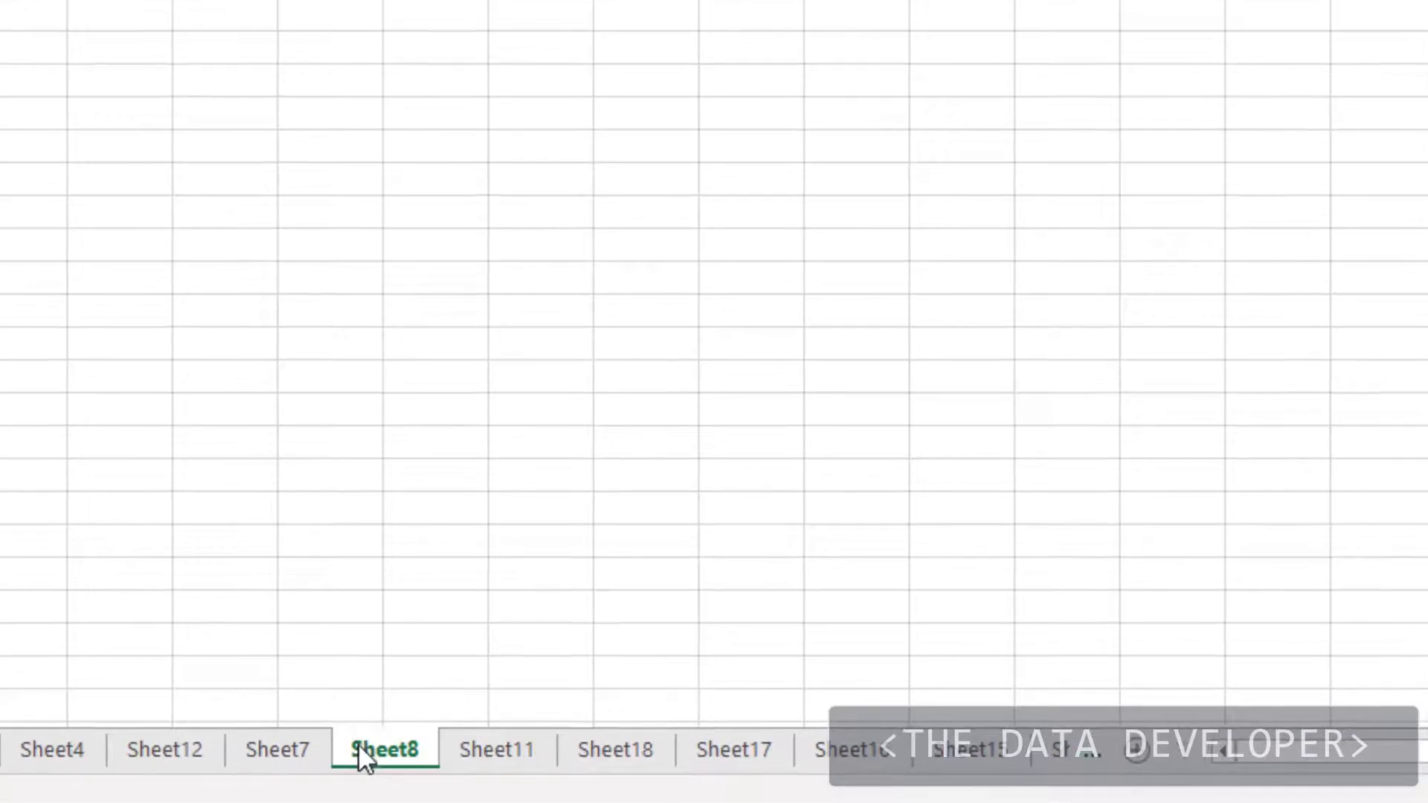
right_click(368, 753)
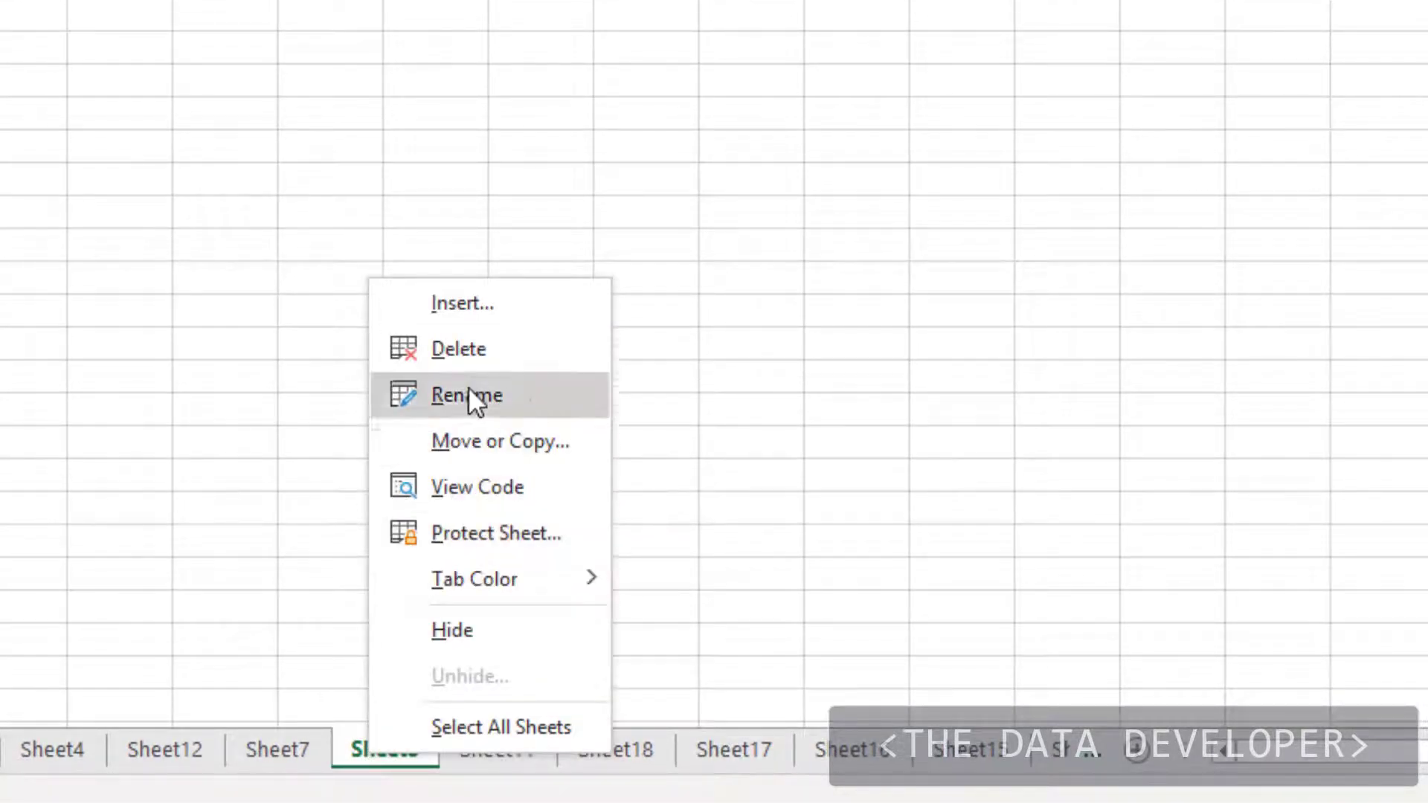
left_click(449, 337)
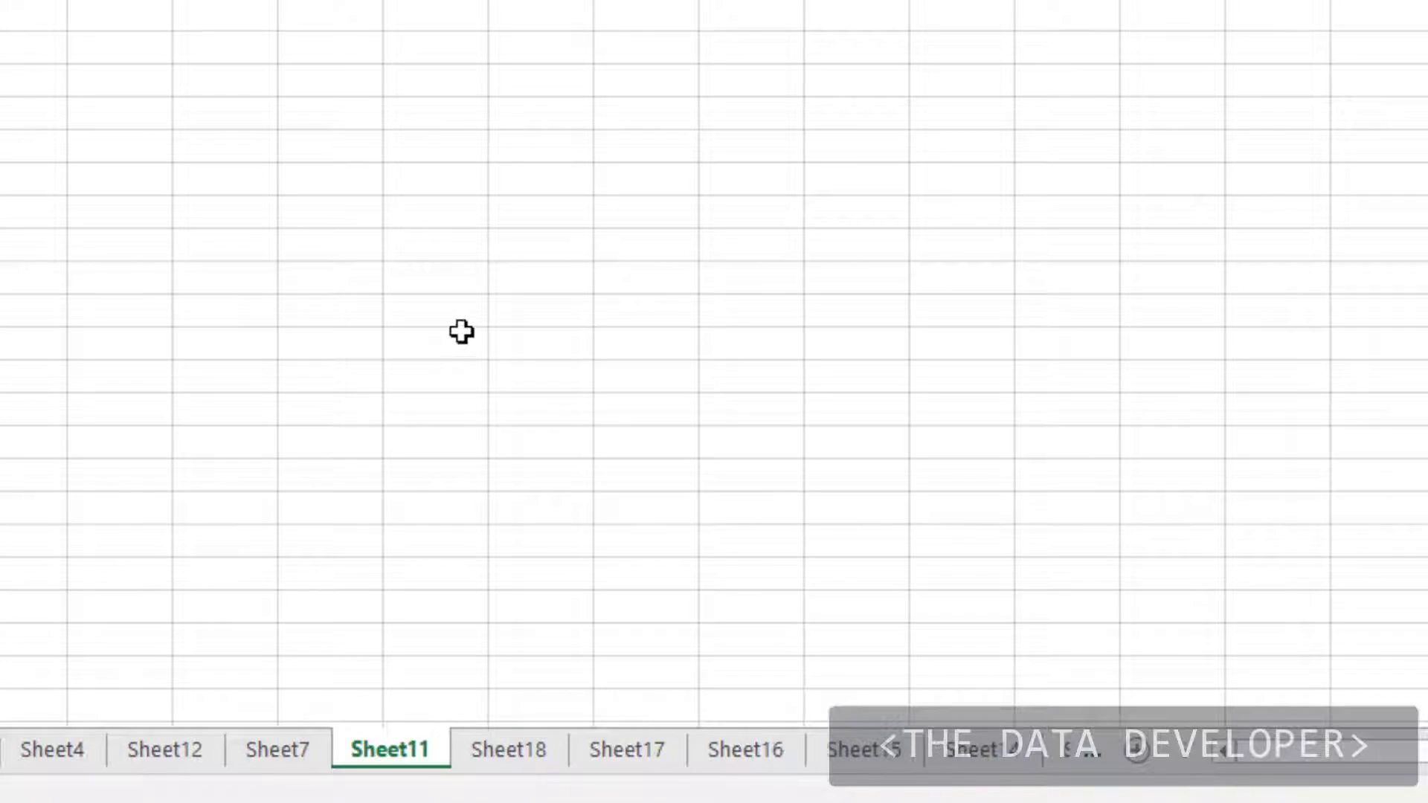
left_click(422, 412)
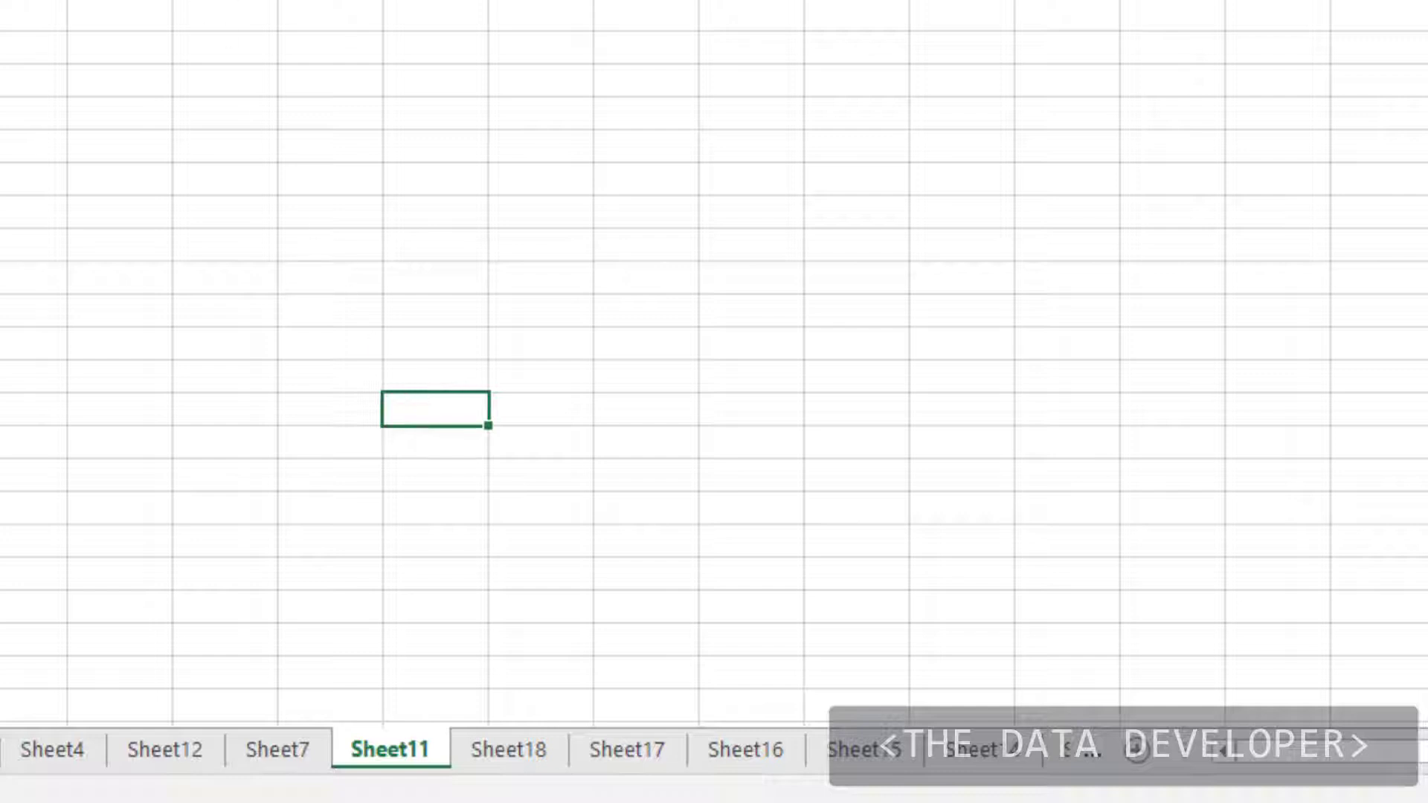
Step: Delete the active Sheet11 with the Delete Sheet command, and select an empty cell on the remaining sheet
left_click(120, 0)
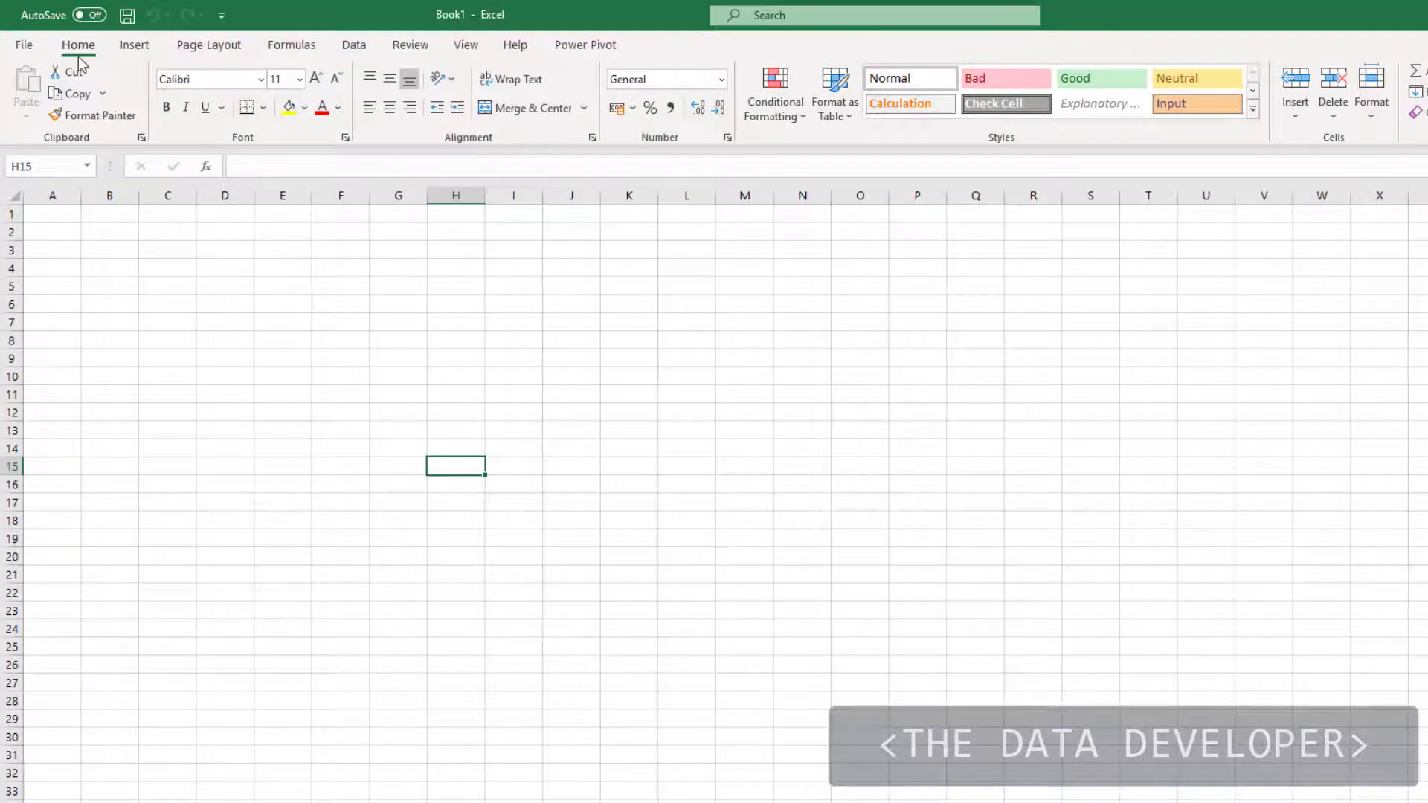
left_click(1329, 120)
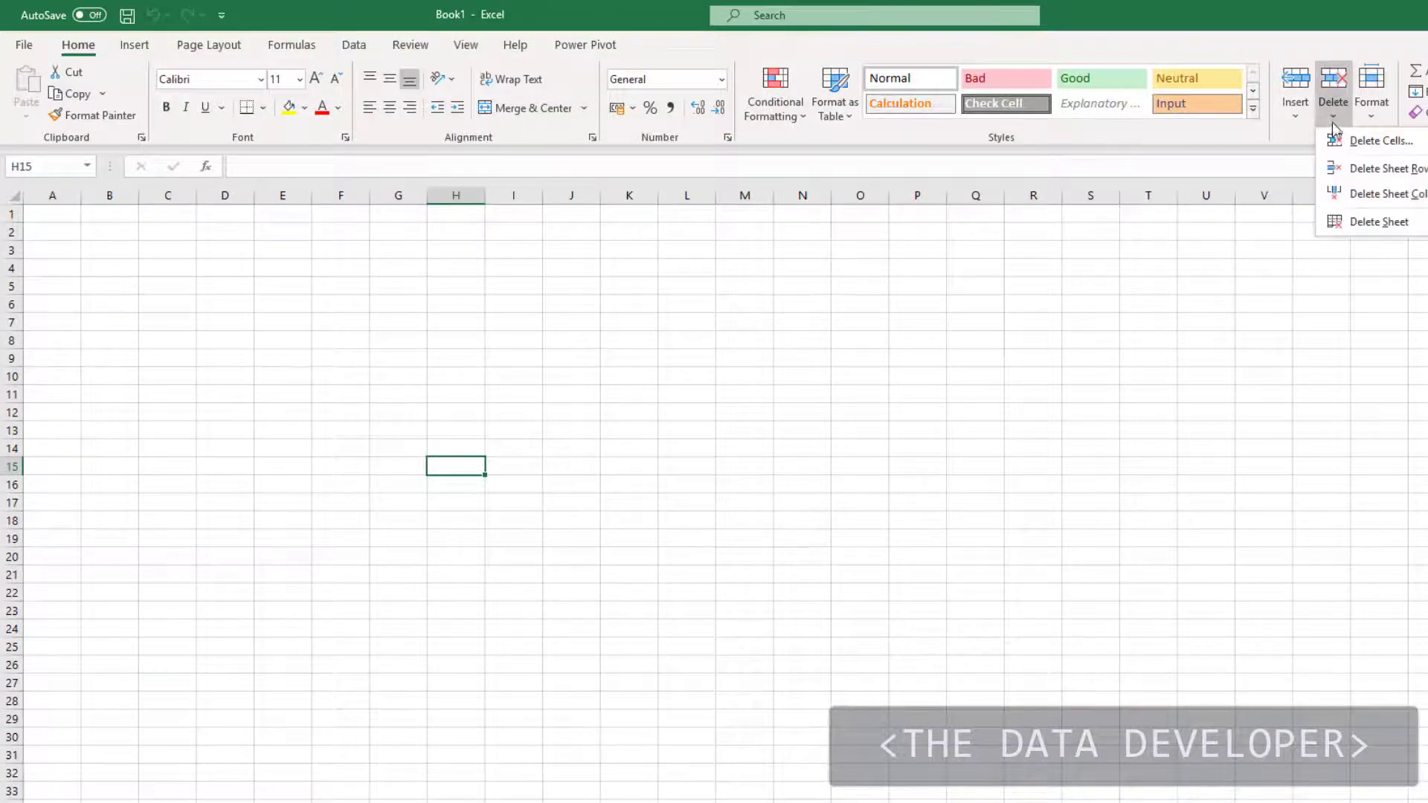
left_click(1387, 226)
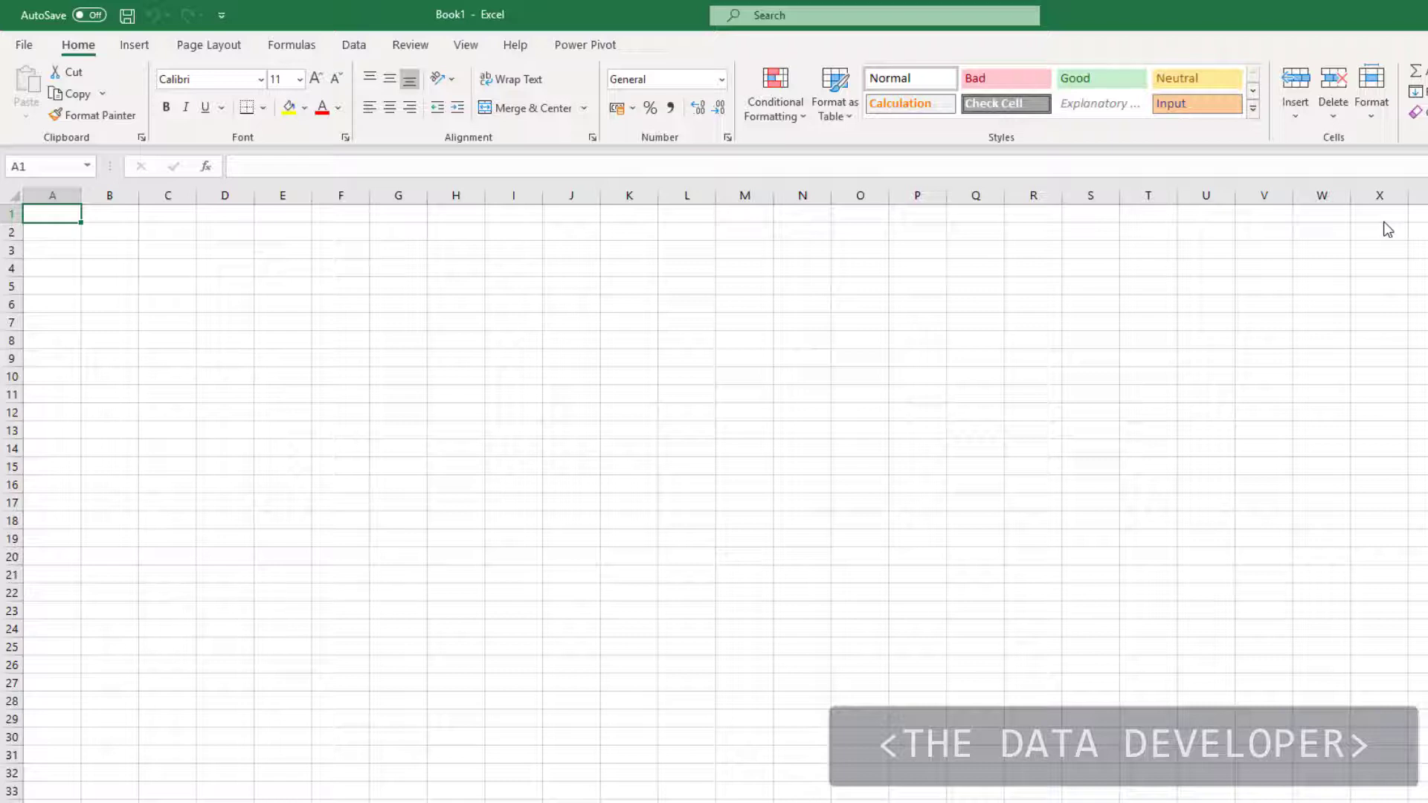
left_click(208, 468)
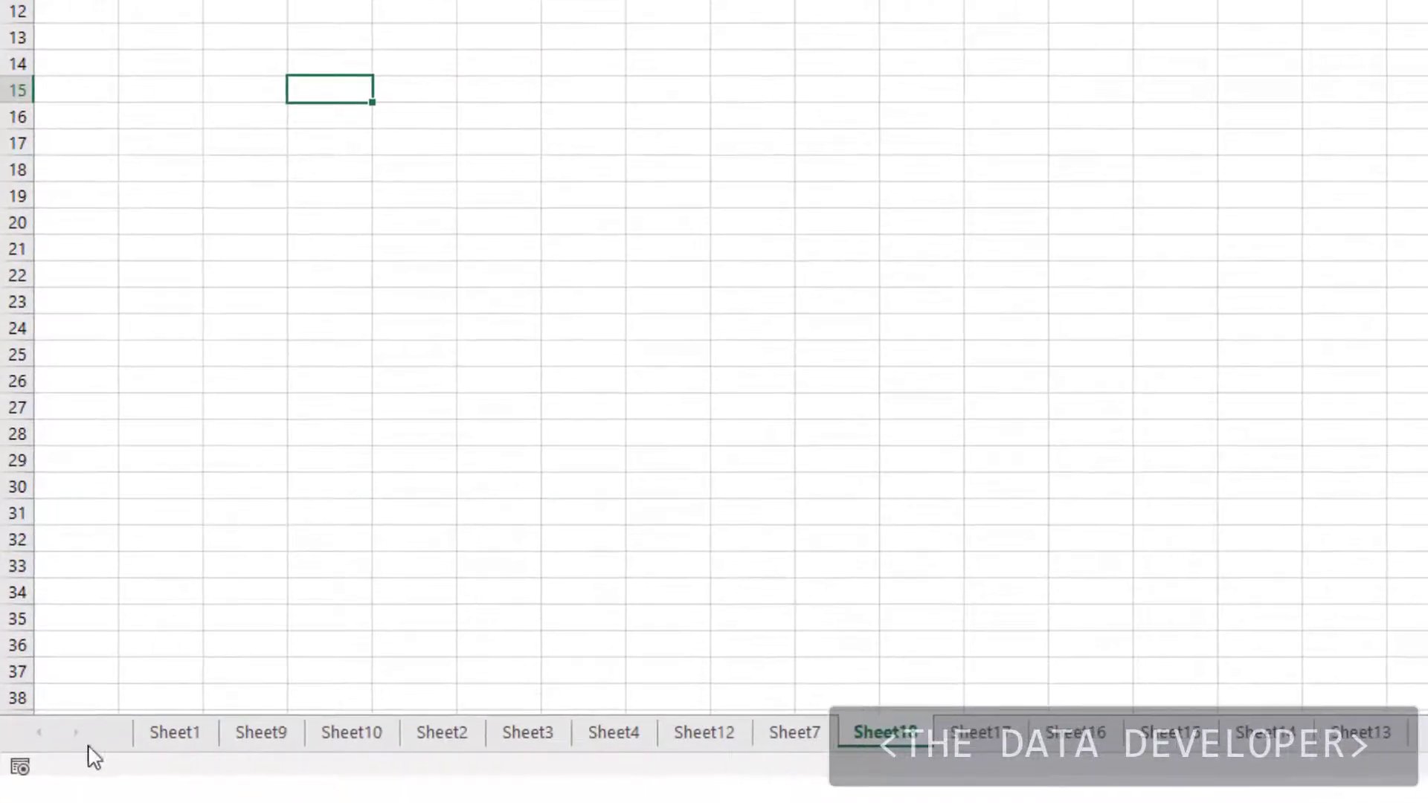
Step: Duplicate Sheet1 directly after the original, and switch between the original and the copy to compare them
left_click(439, 739)
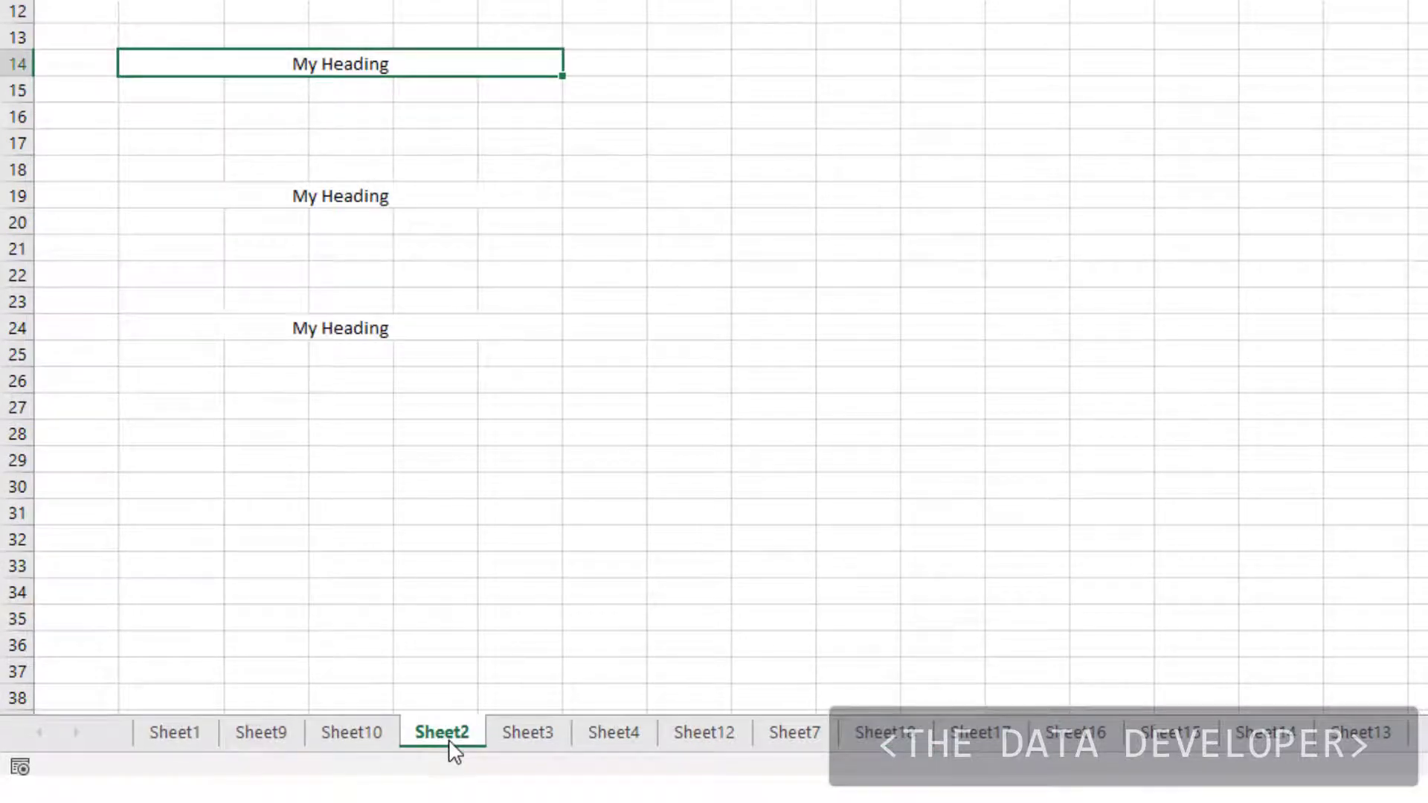
left_click(200, 738)
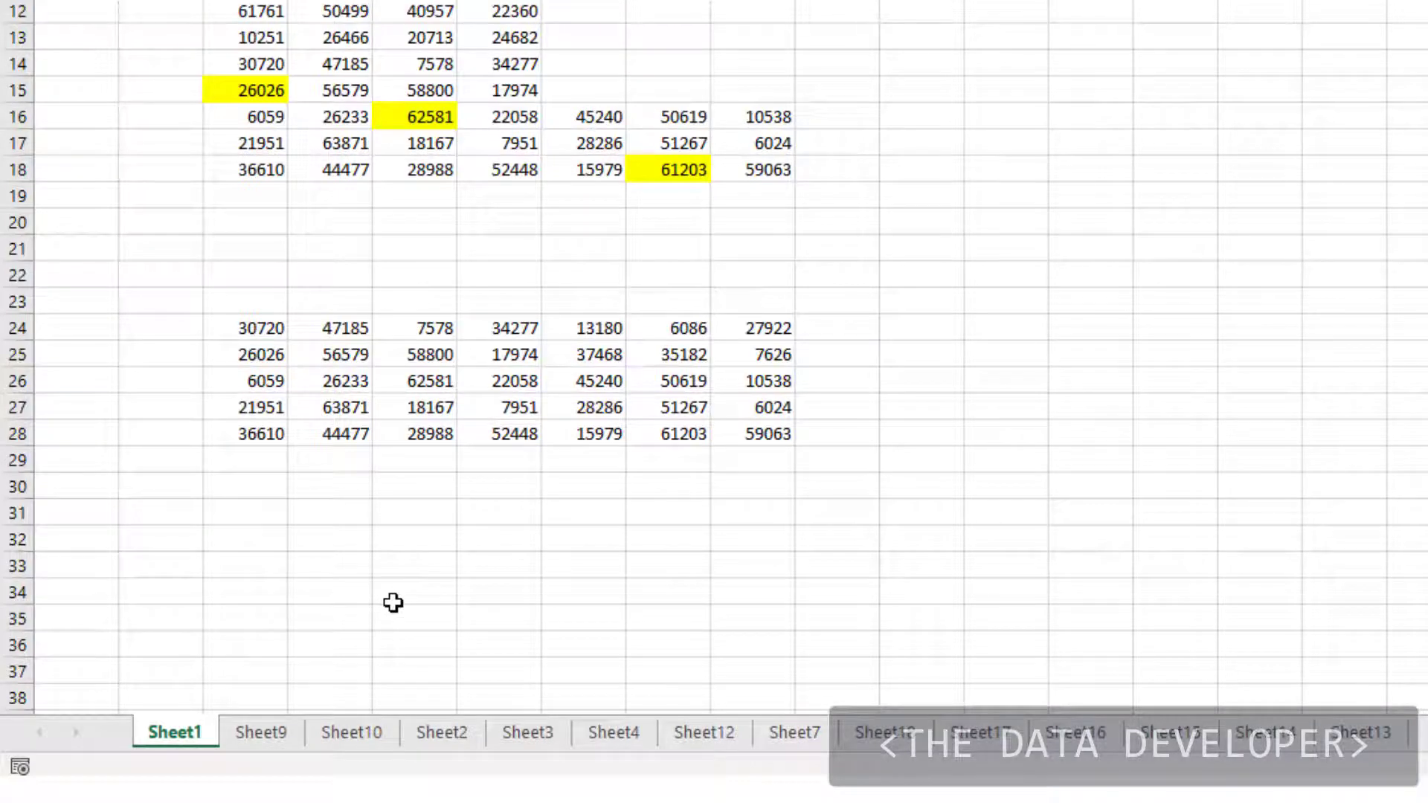
key("ctrl")
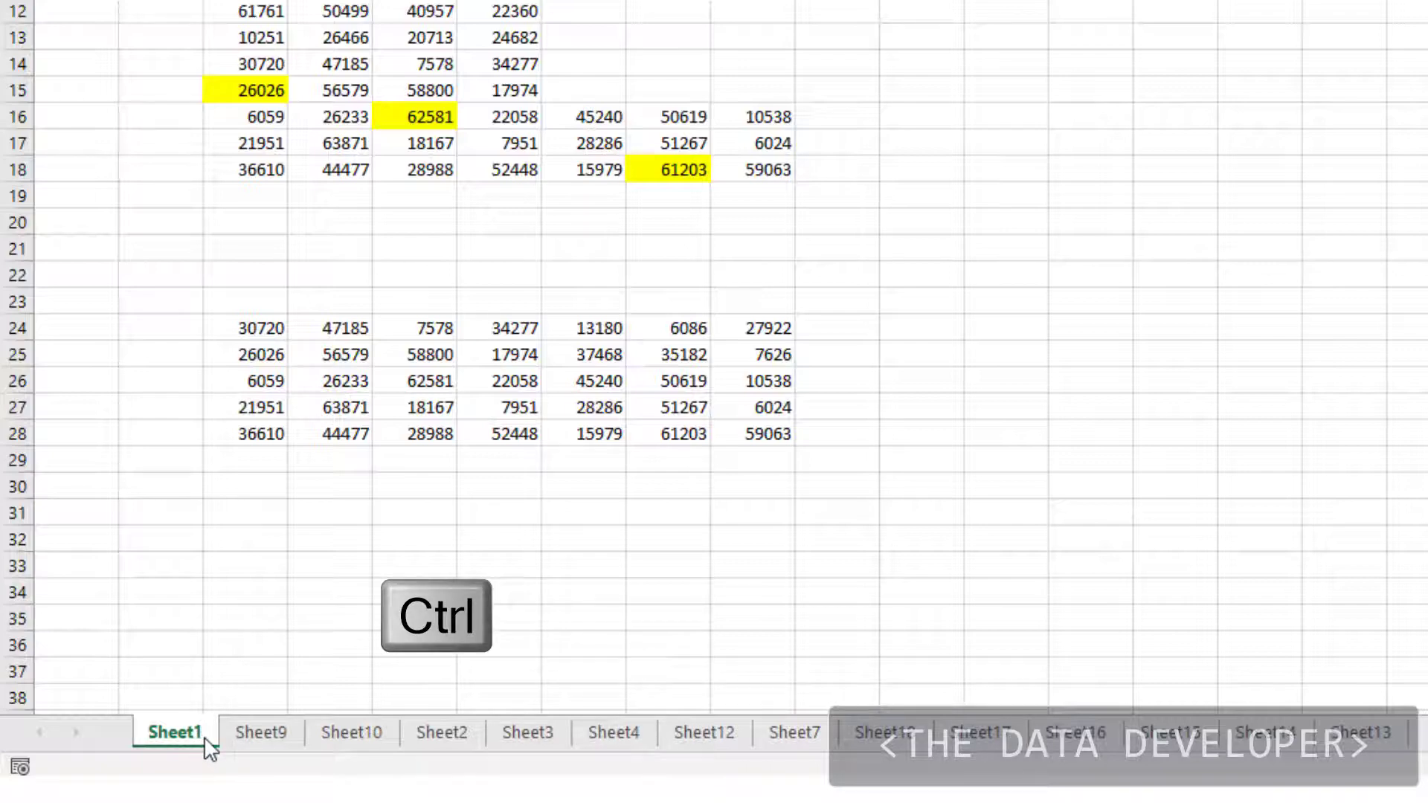
left_click_drag(203, 738, 240, 738)
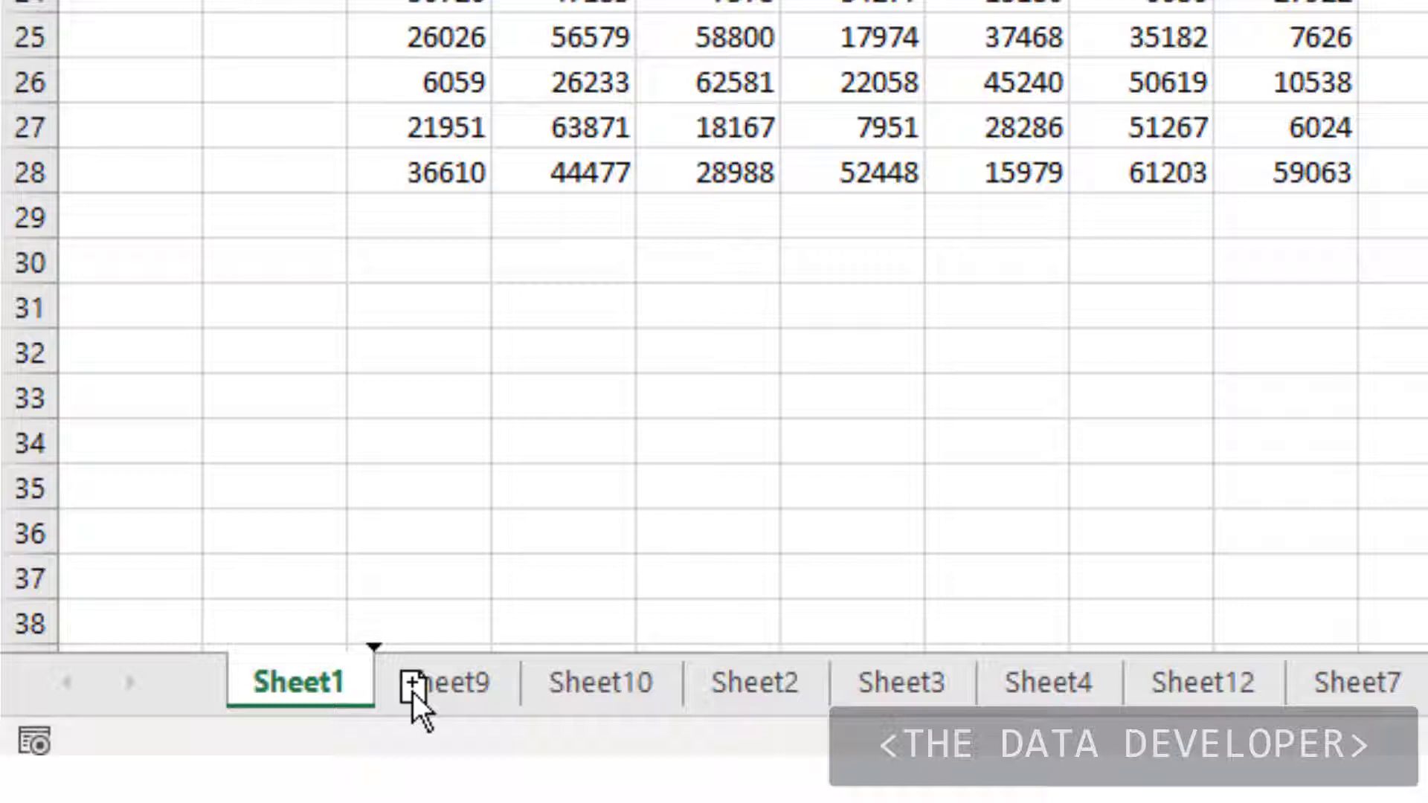
left_click_drag(413, 692, 414, 694)
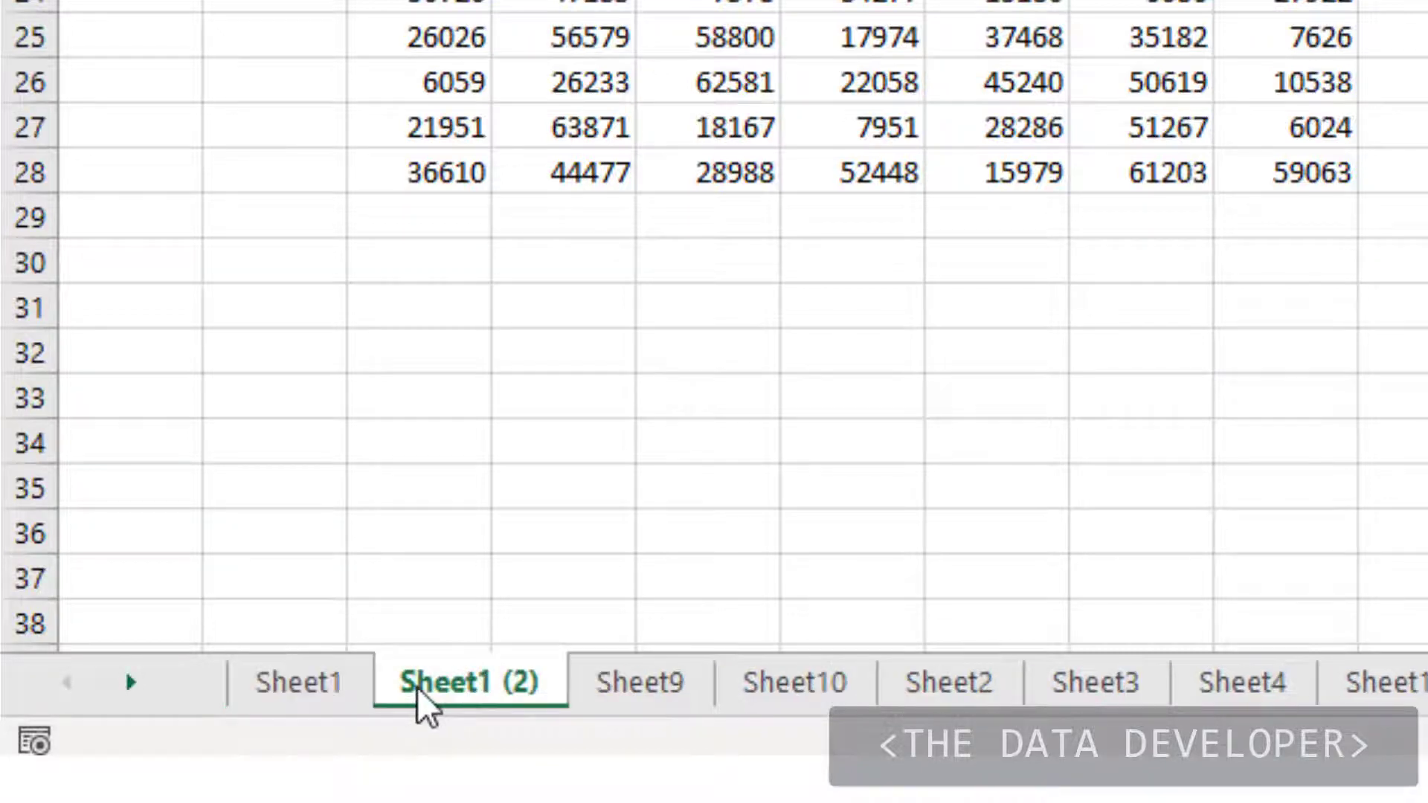
left_click(348, 701)
left_click(465, 705)
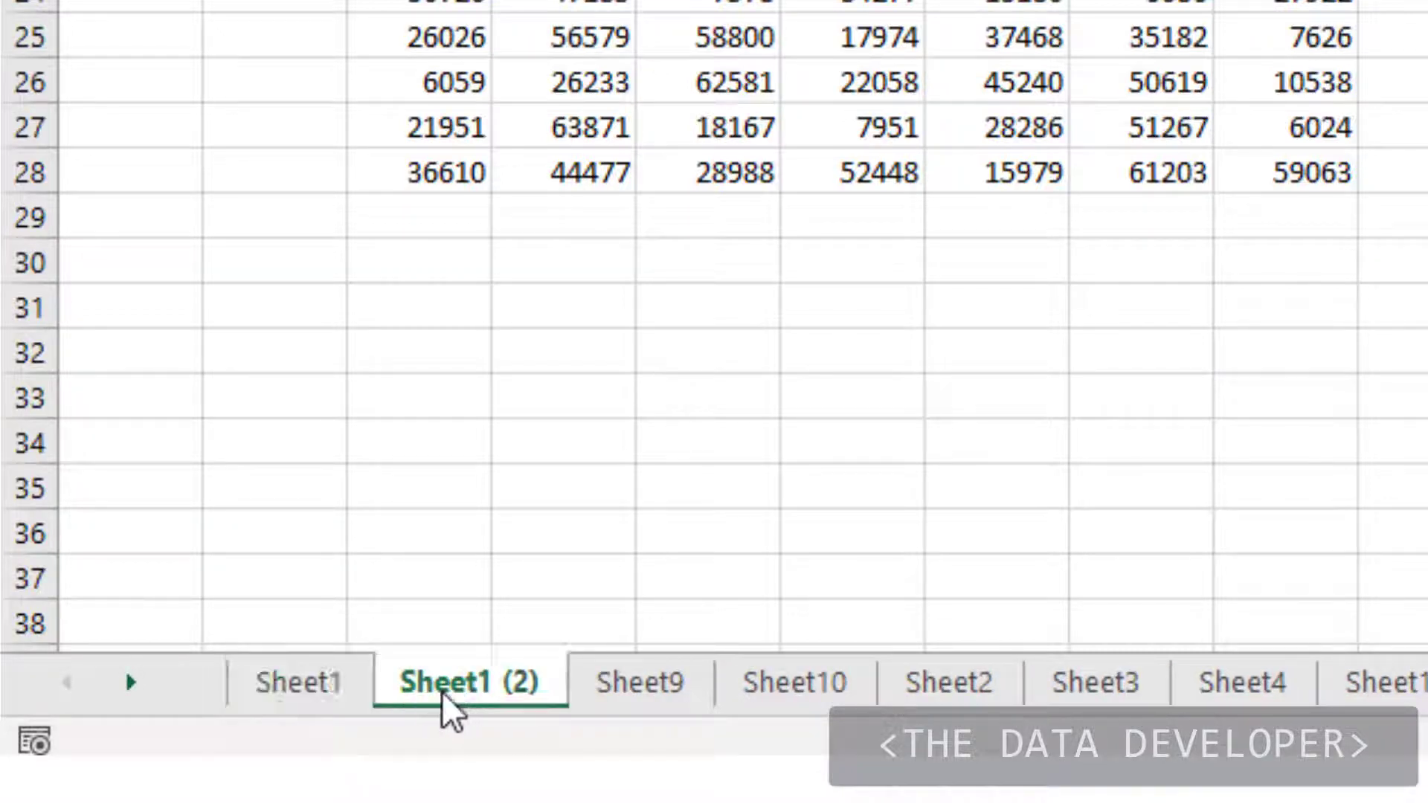
Step: Create another copy of Sheet1 in Book1 before Sheet1 (2), and move this new copy directly after Sheet1 (2)
left_click(336, 688)
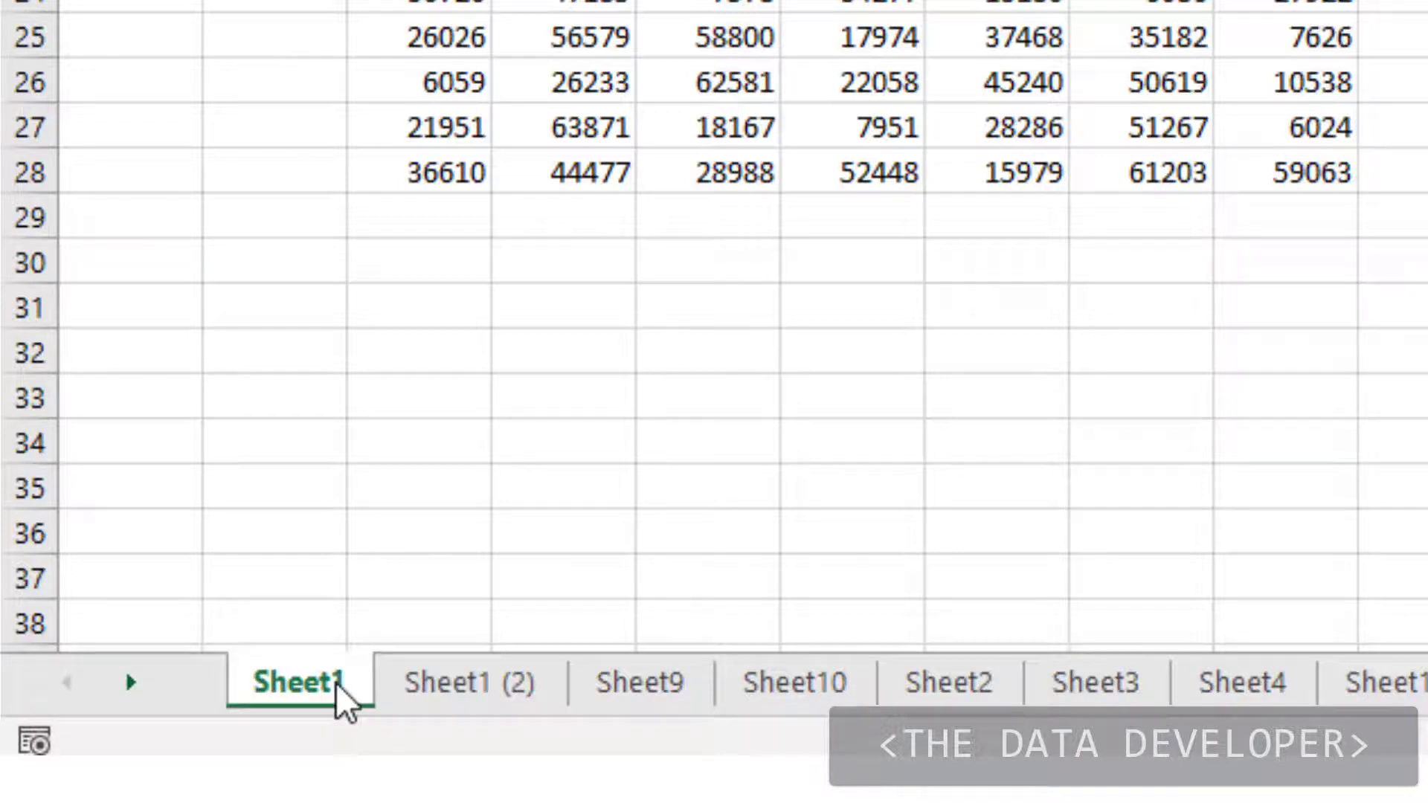
right_click(336, 685)
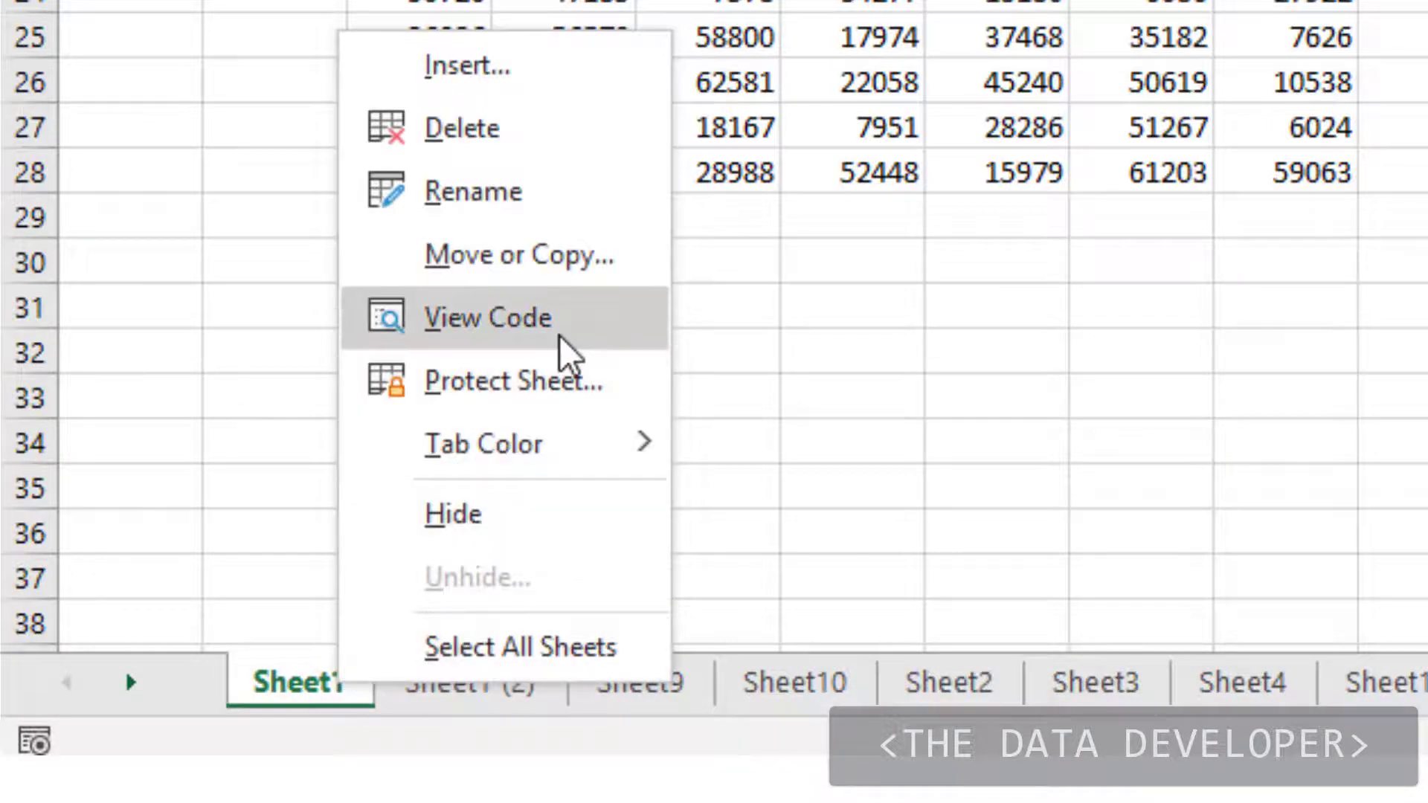
left_click(610, 248)
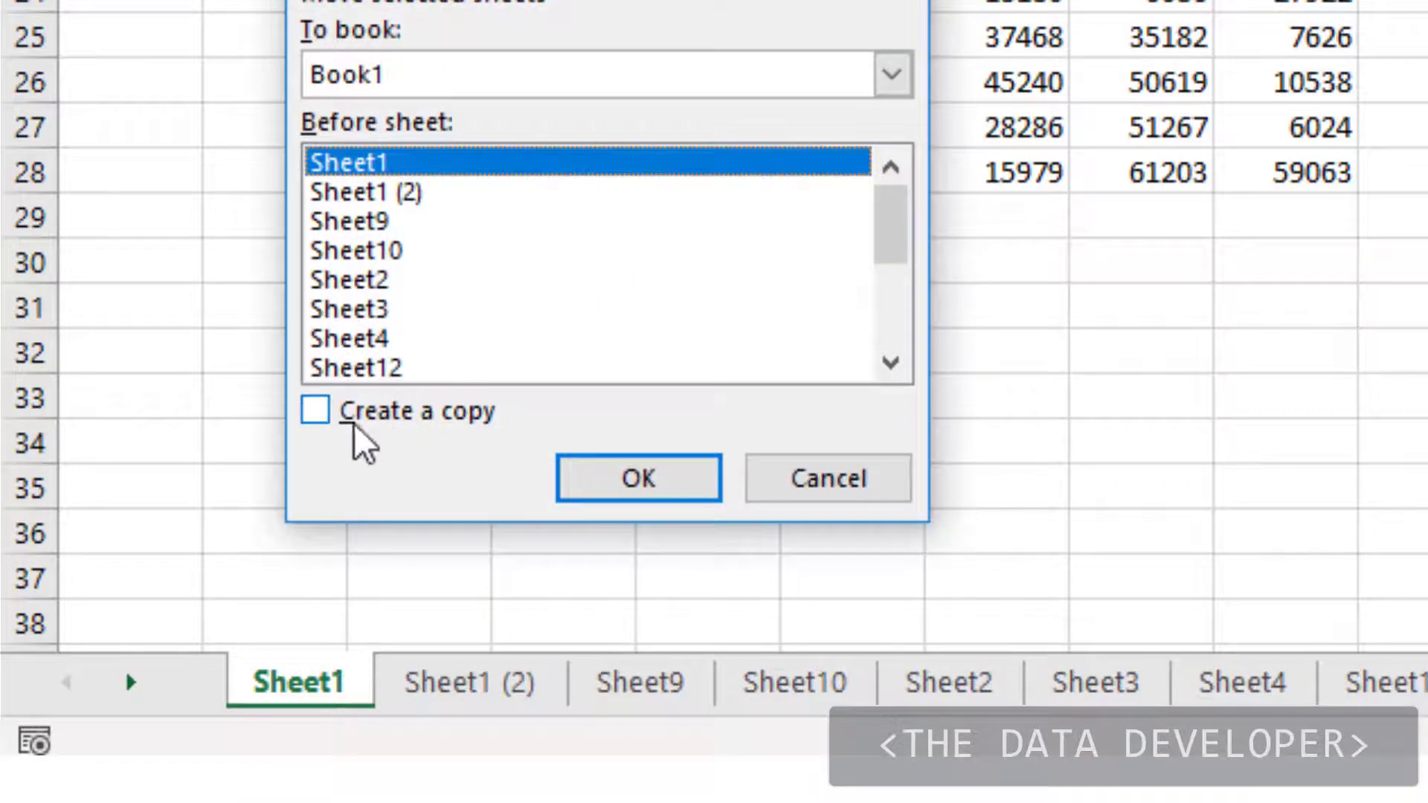
left_click(355, 432)
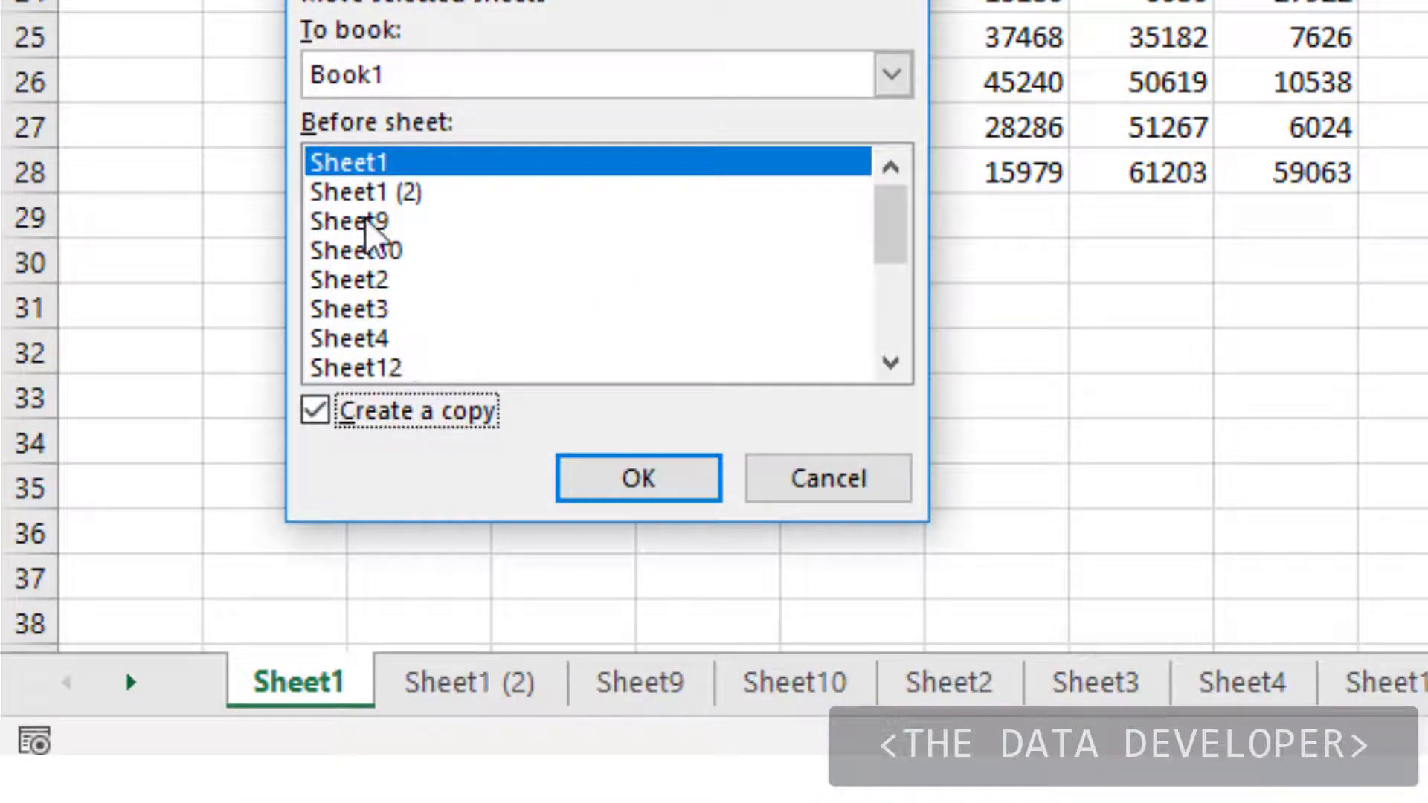
left_click(339, 194)
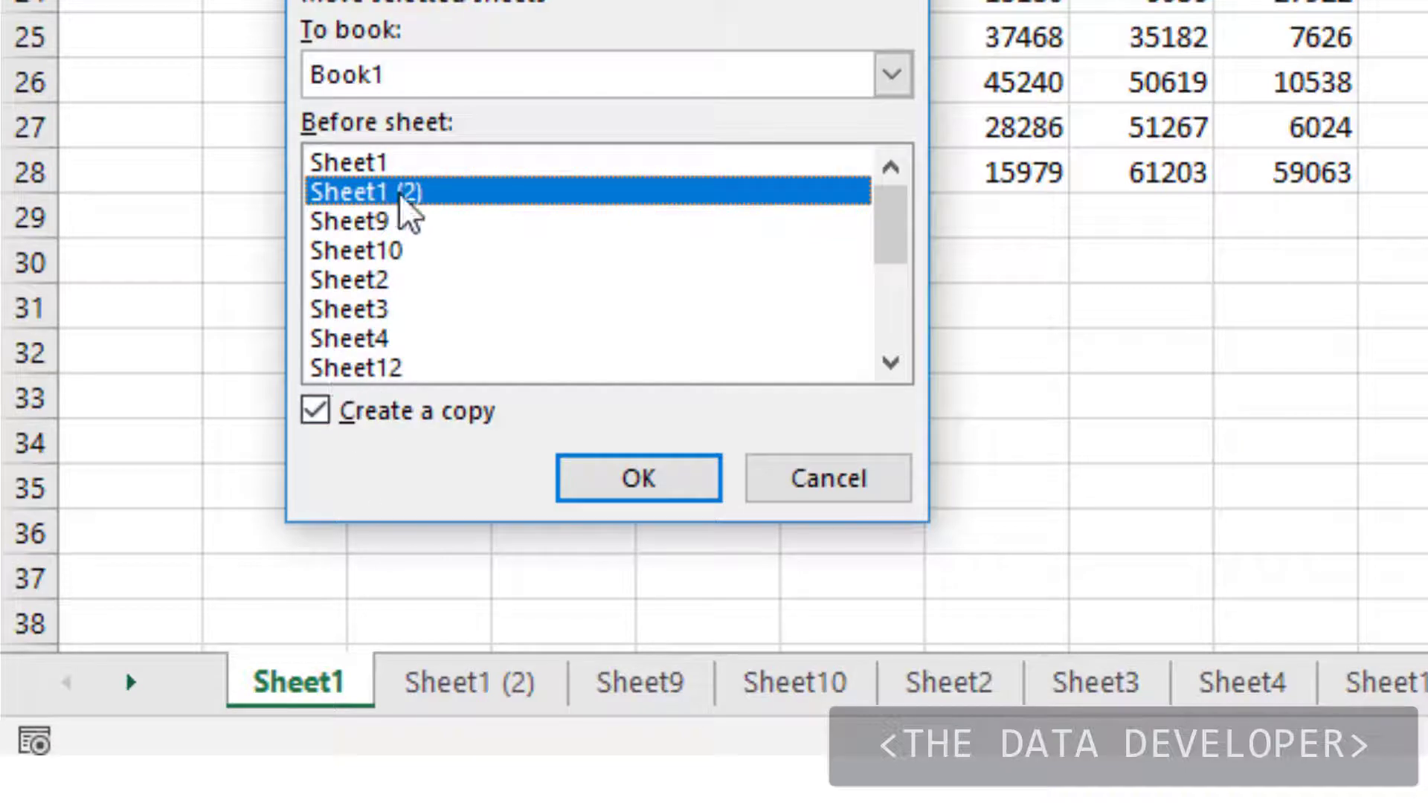
left_click(641, 485)
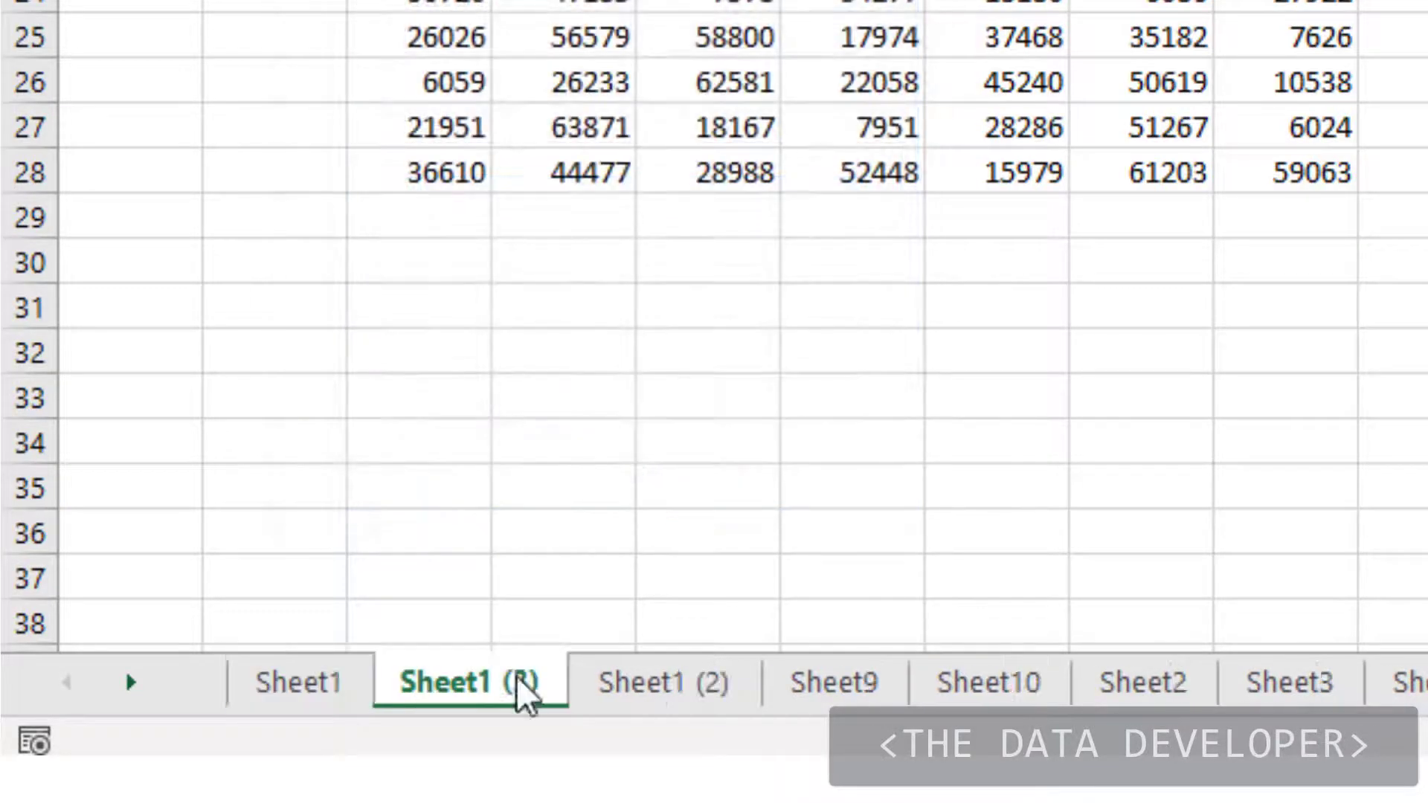
left_click_drag(472, 685, 766, 673)
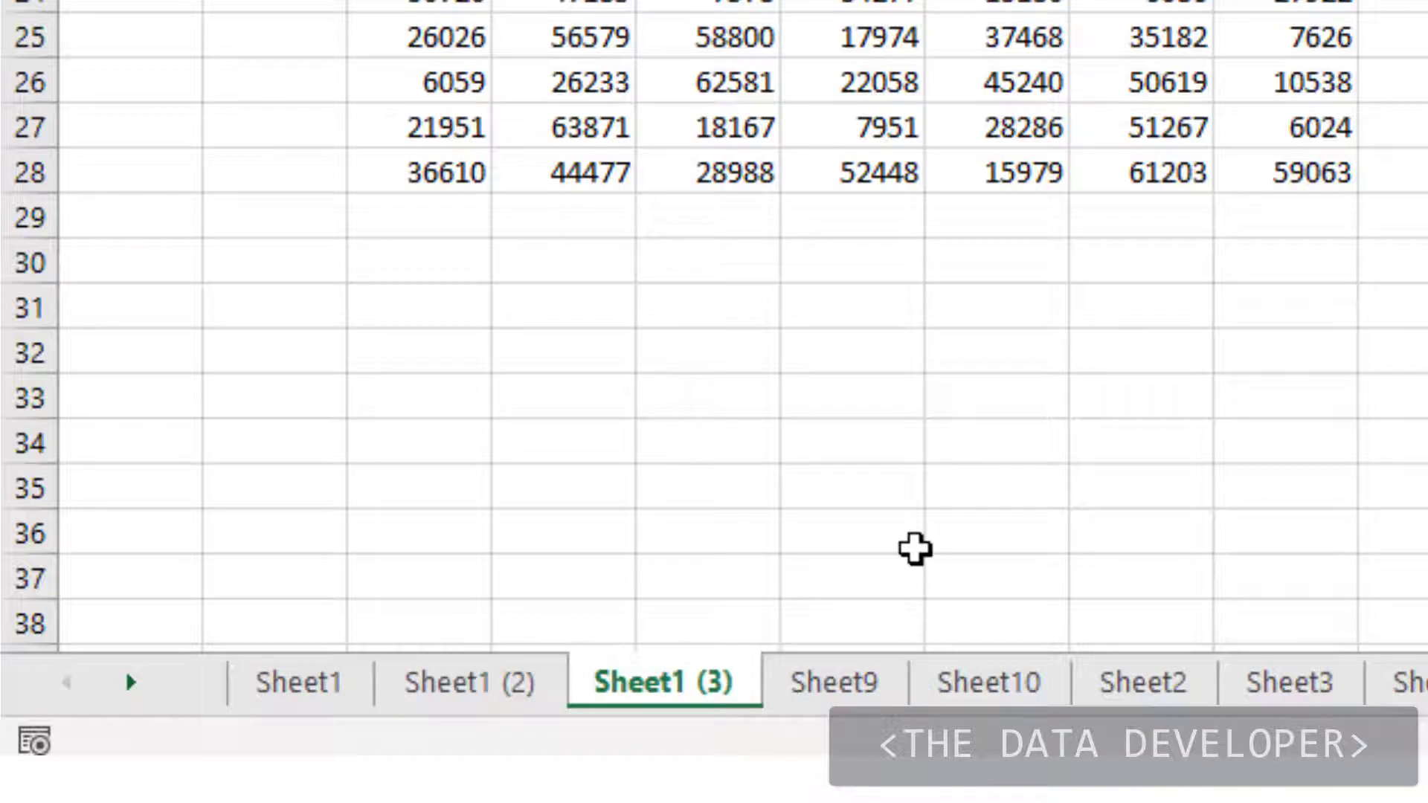
Step: Apply Move or Copy to Sheet1 (3) within Book1, positioned before Sheet1 (3), and move Sheet1 directly after Sheet1 (3)
right_click(687, 681)
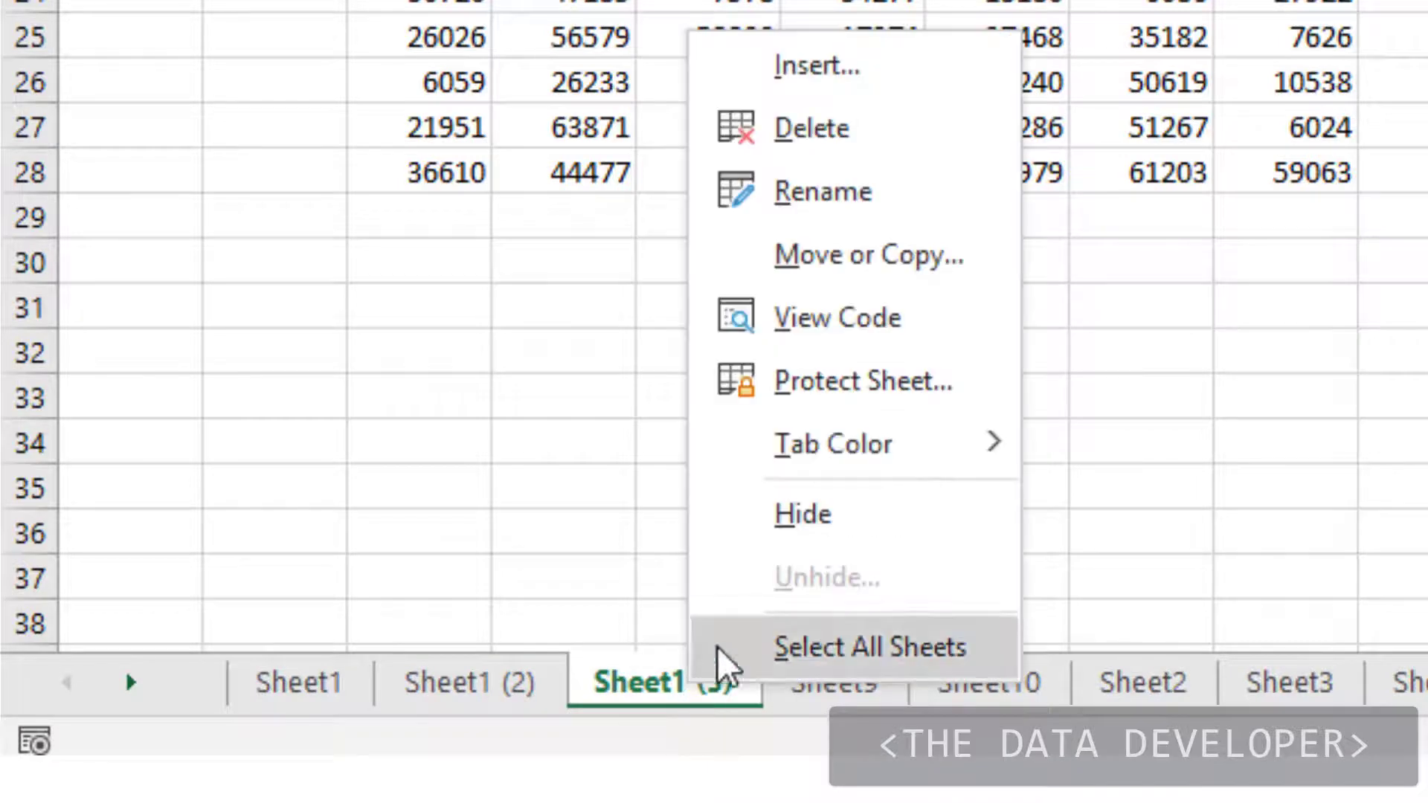
left_click(941, 269)
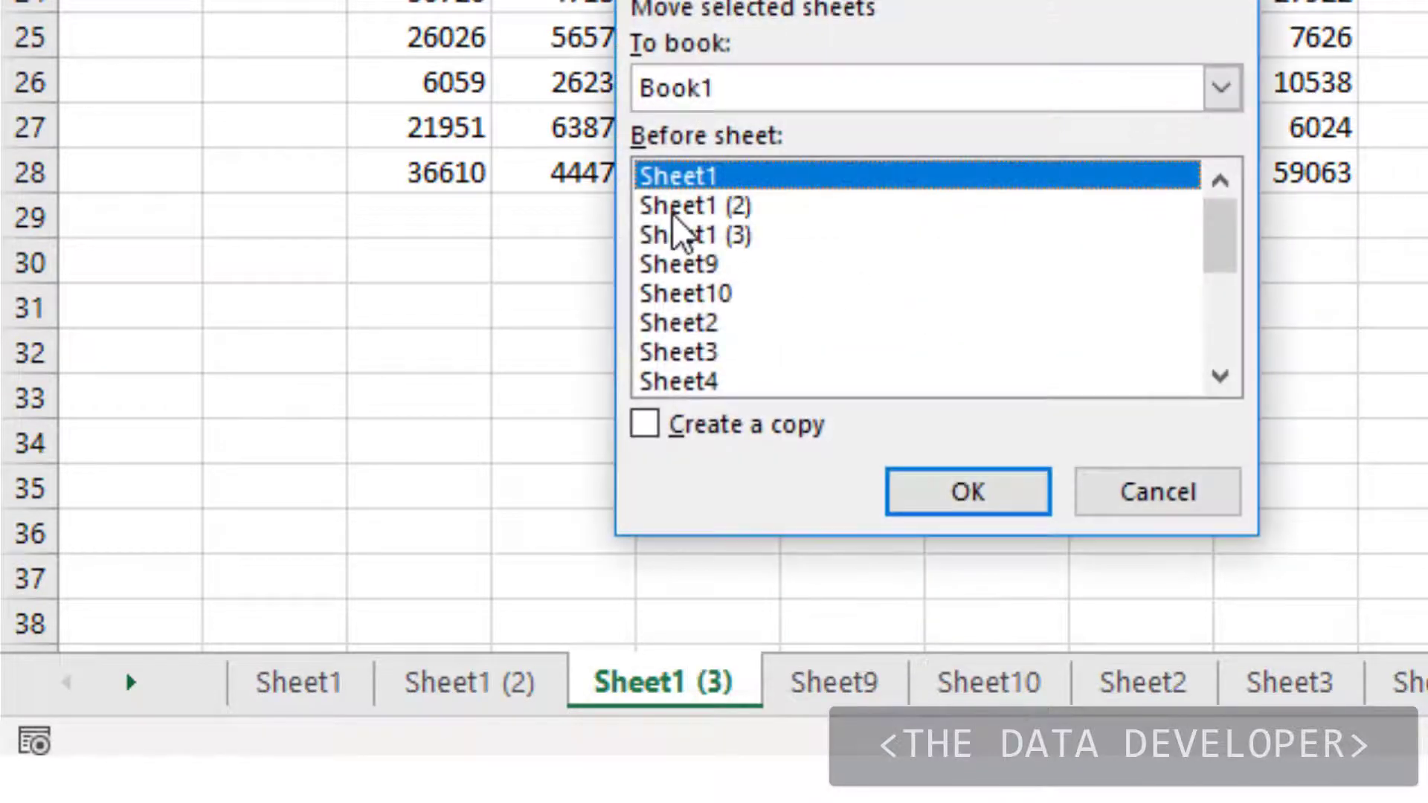
left_click(691, 237)
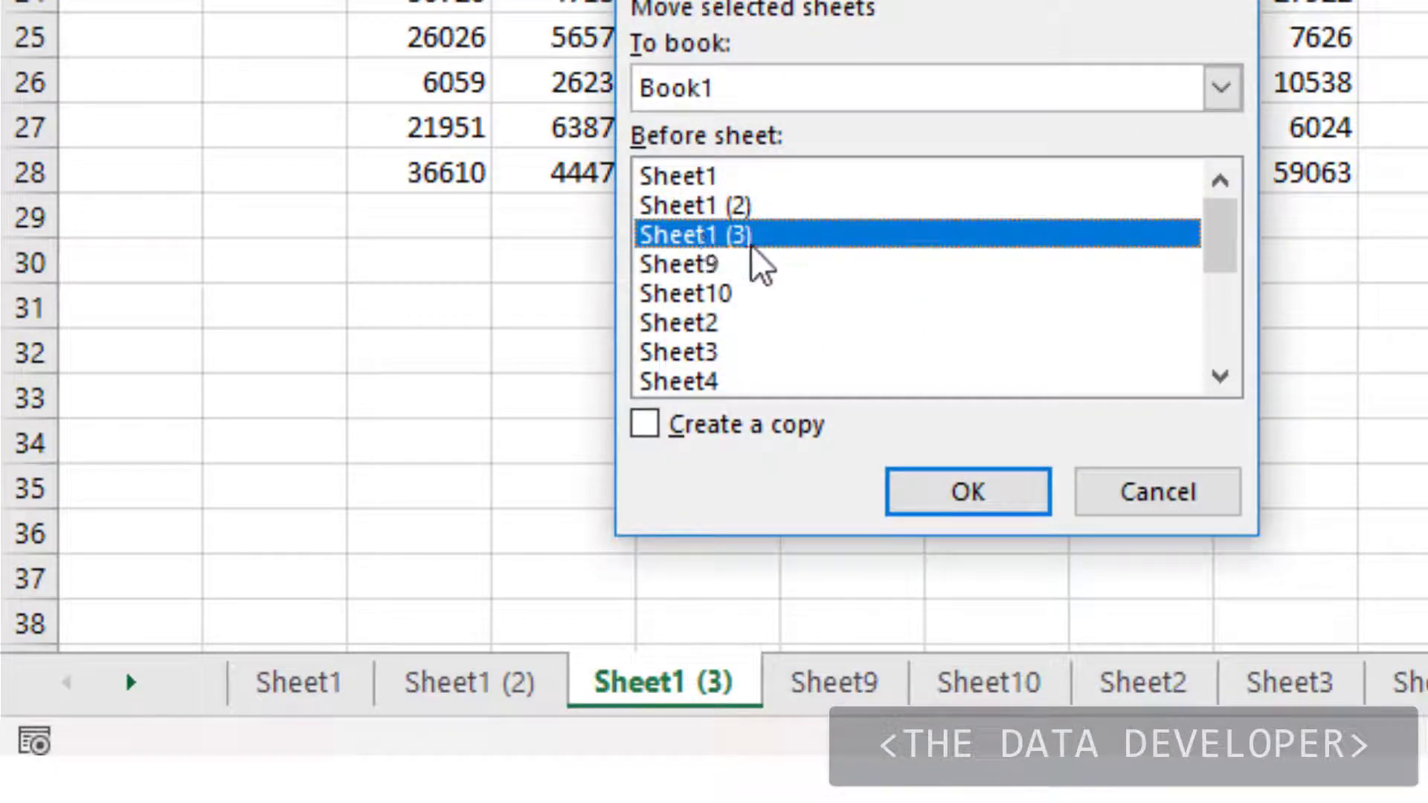
left_click(955, 493)
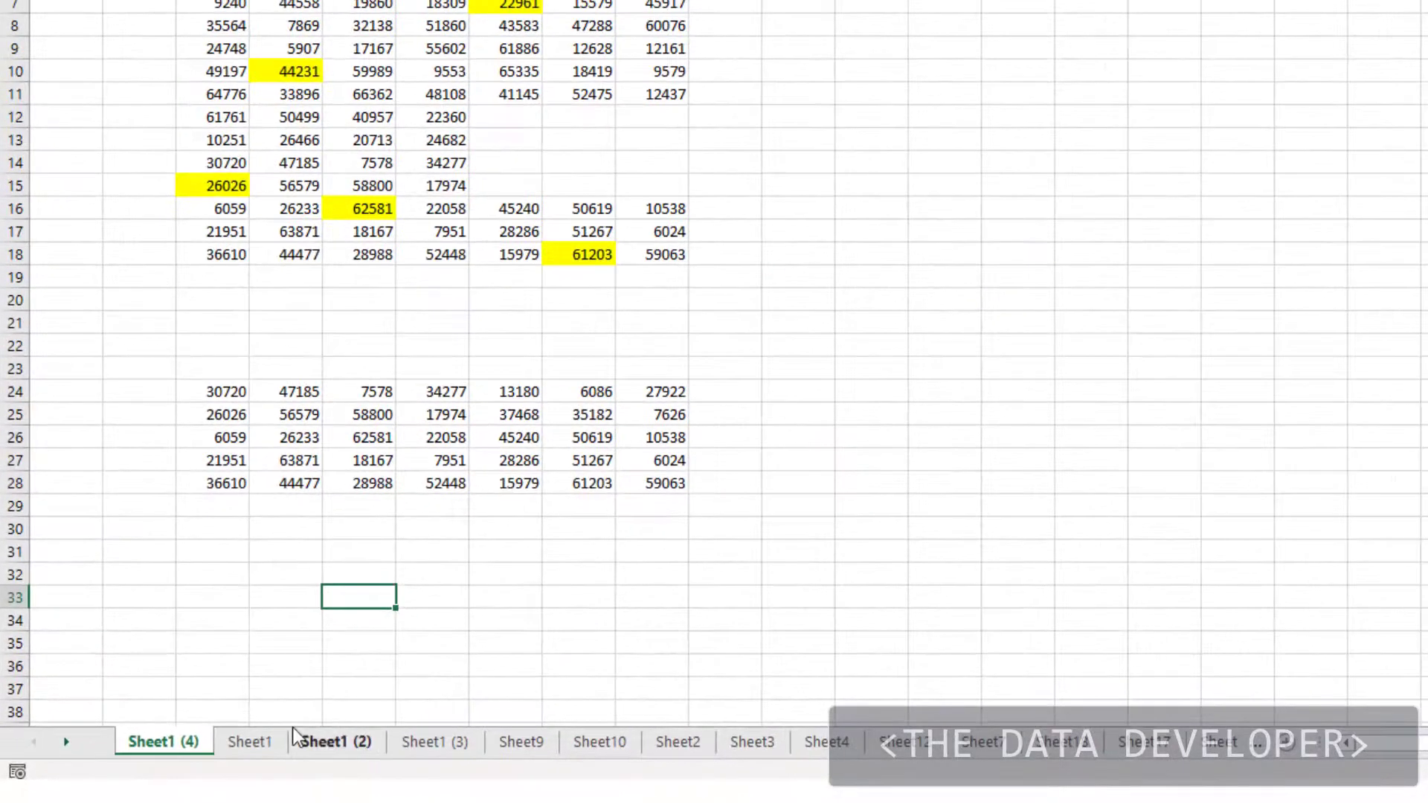
mouse_move(251, 746)
left_mouse_down()
mouse_move(645, 755)
mouse_move(325, 753)
mouse_move(550, 757)
left_mouse_up()
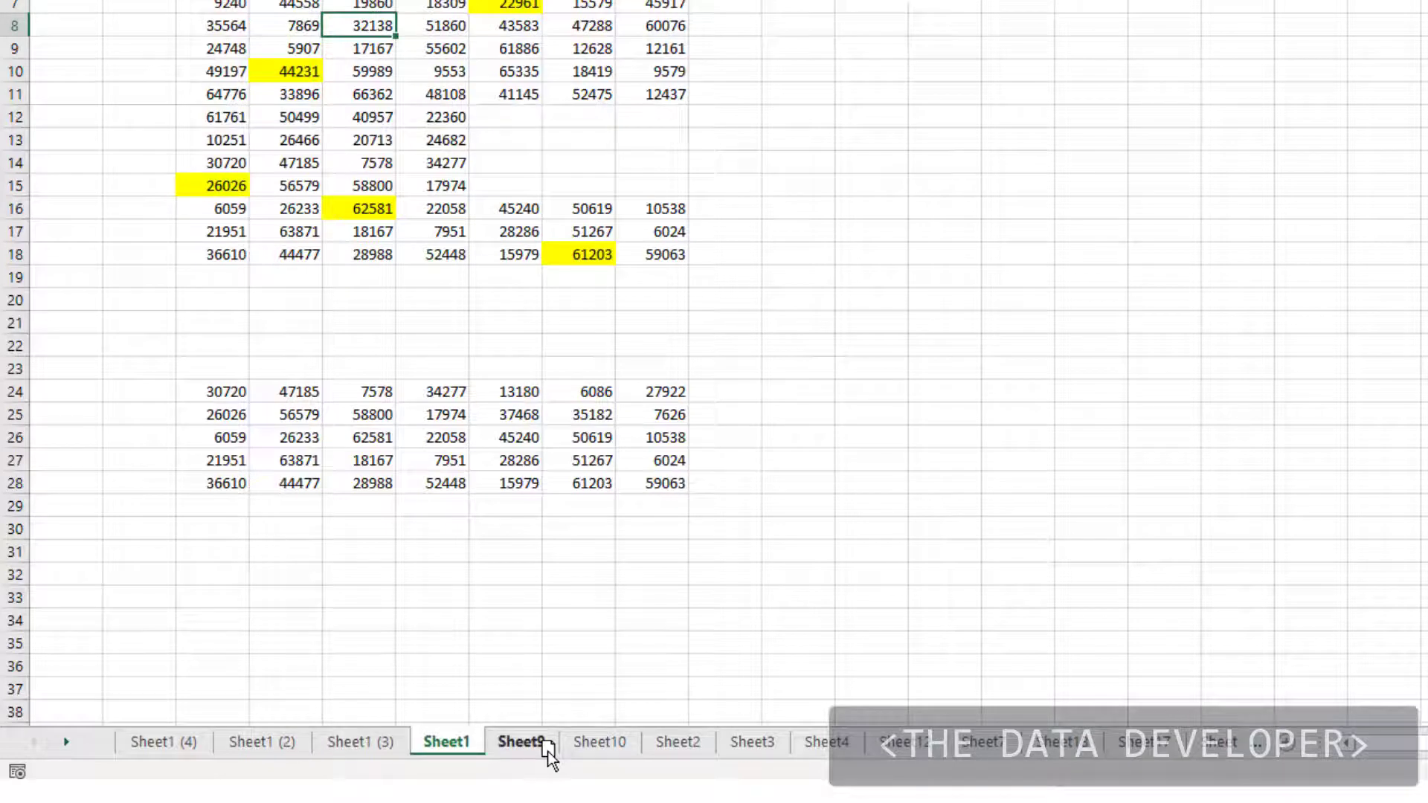
Step: Create a copy of Sheet1 in a new workbook with the Move or Copy command
right_click(455, 746)
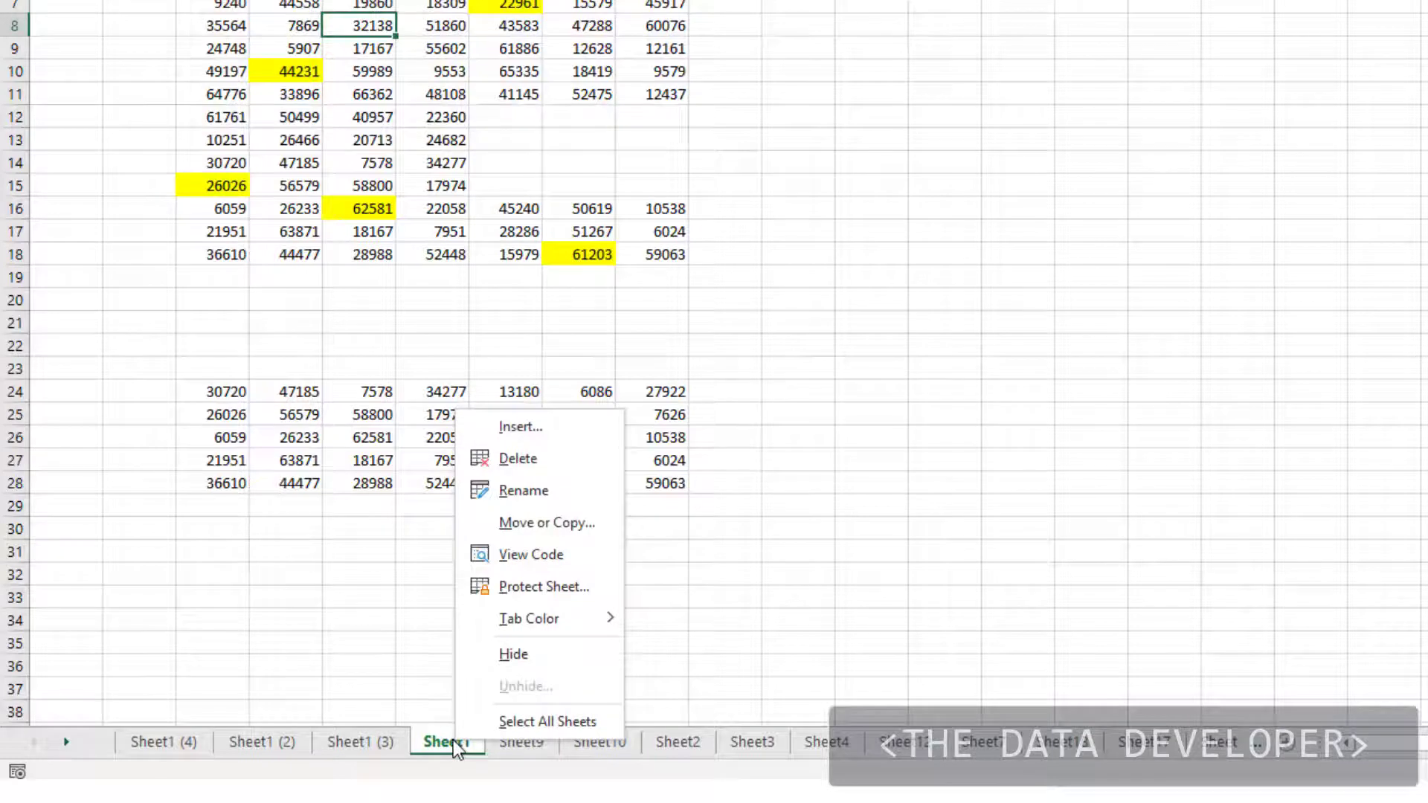
left_click(548, 524)
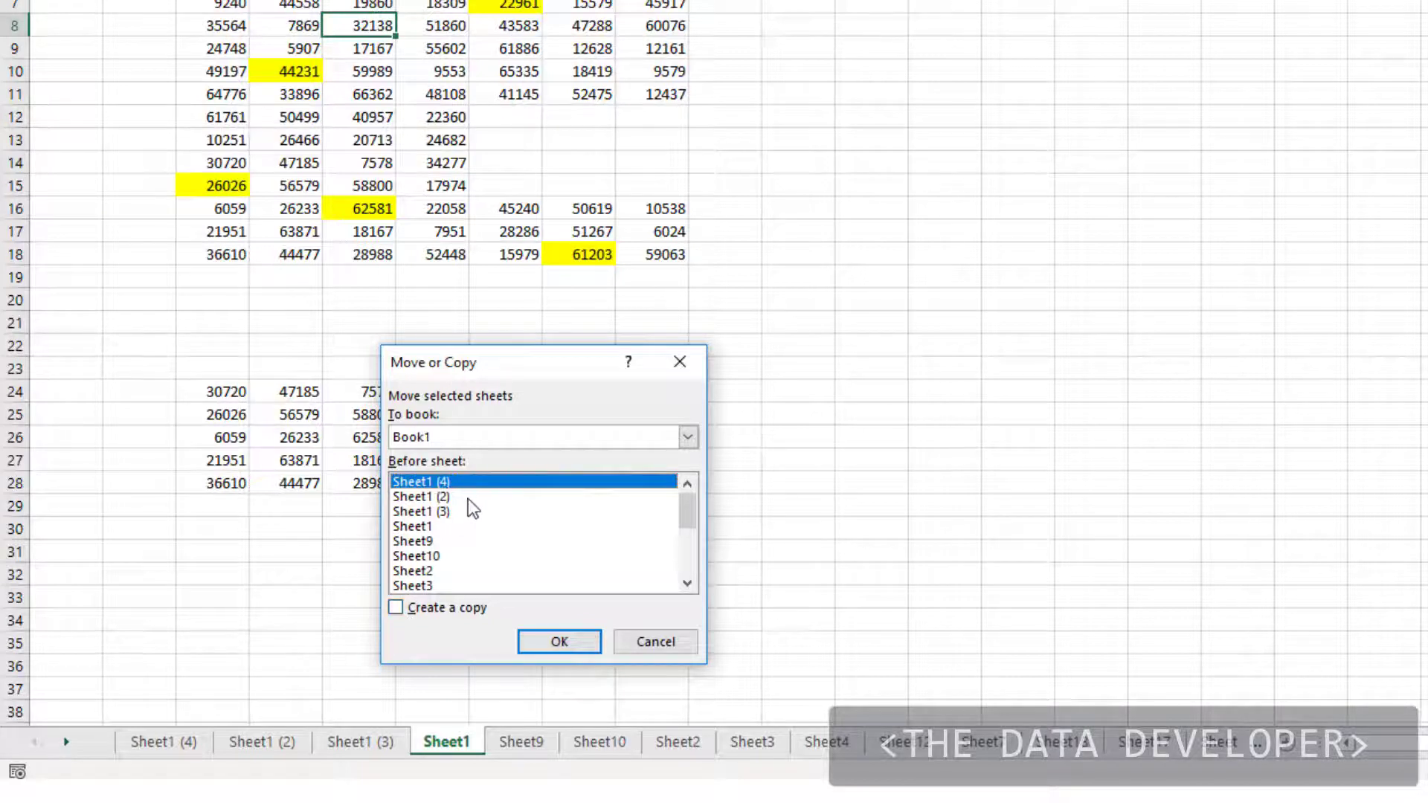
left_click(688, 439)
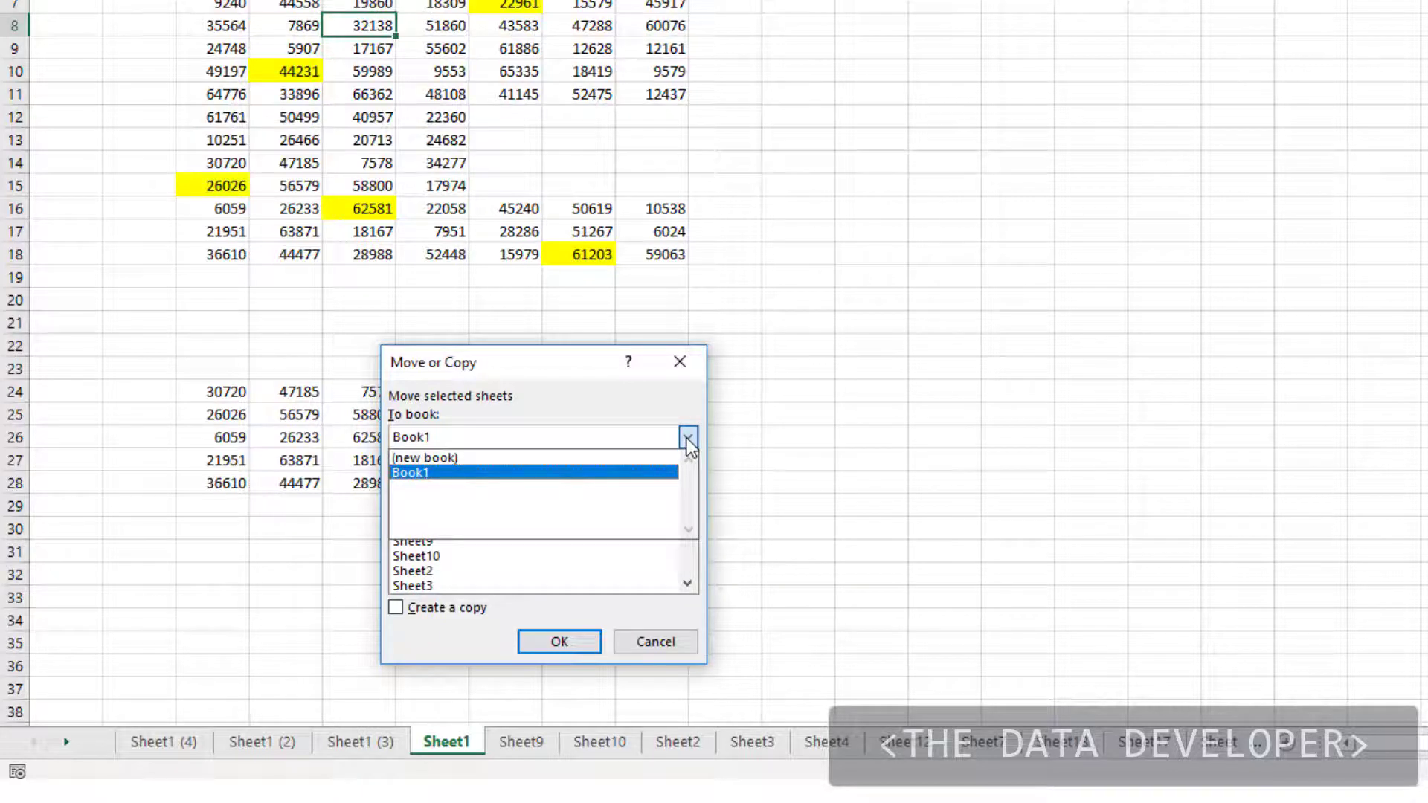
left_click(660, 402)
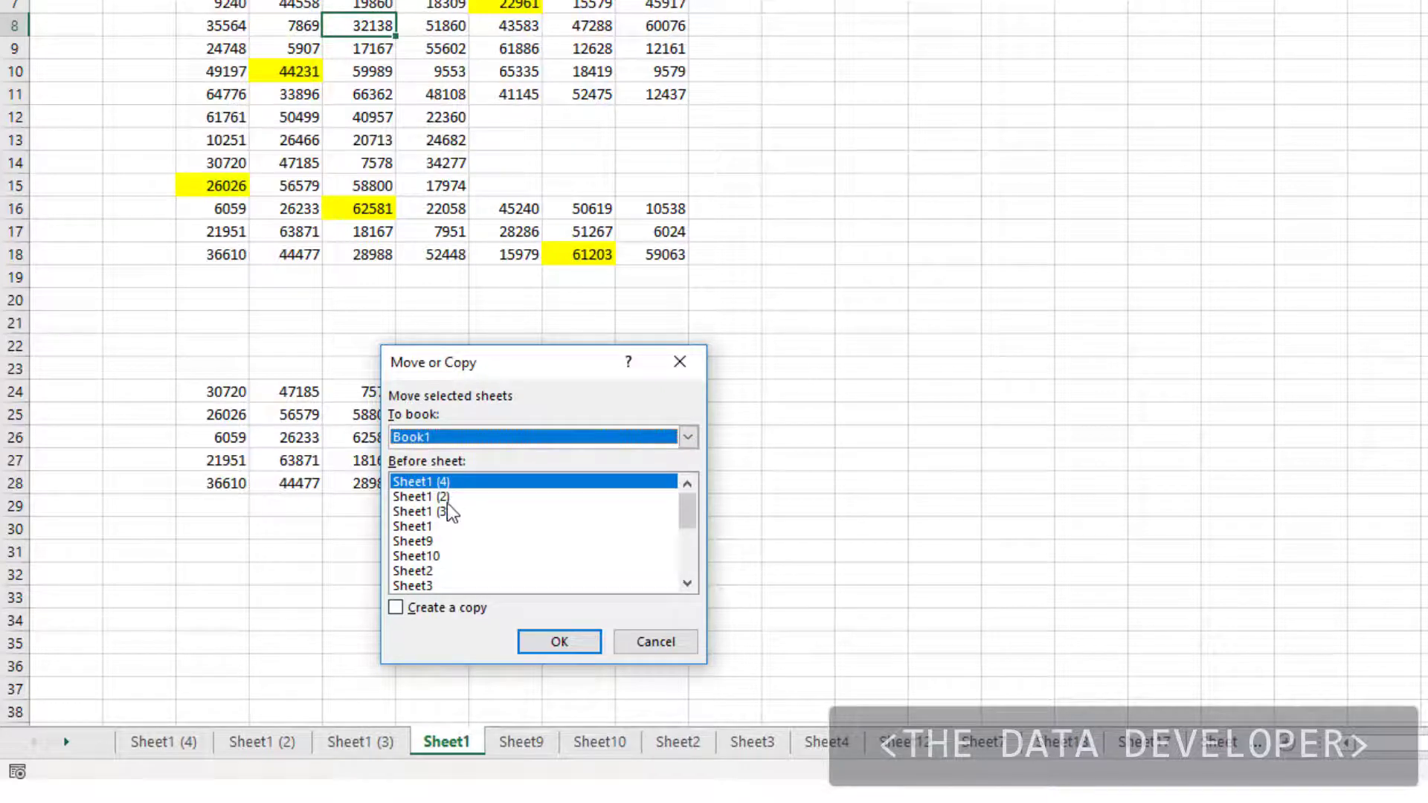
left_click(396, 609)
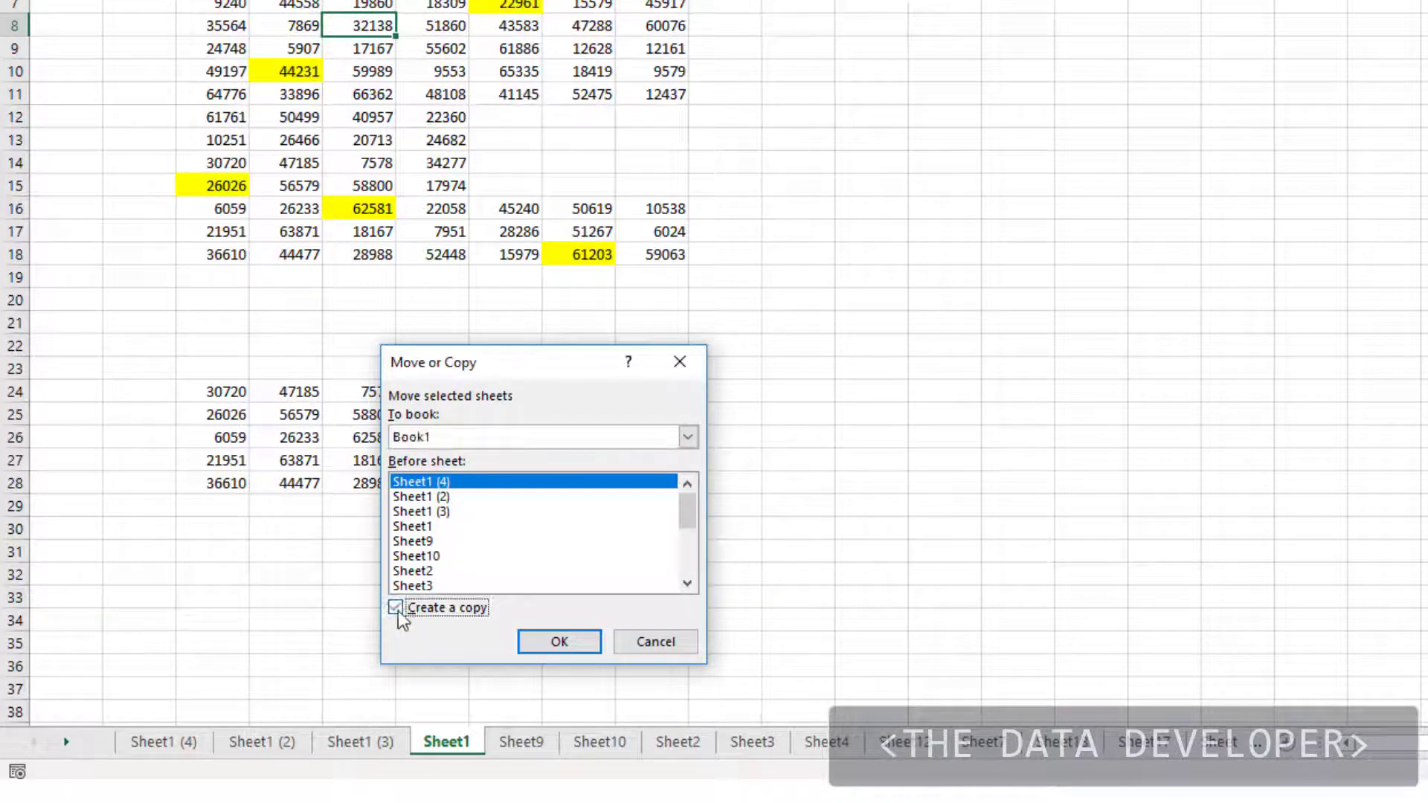
left_click(688, 437)
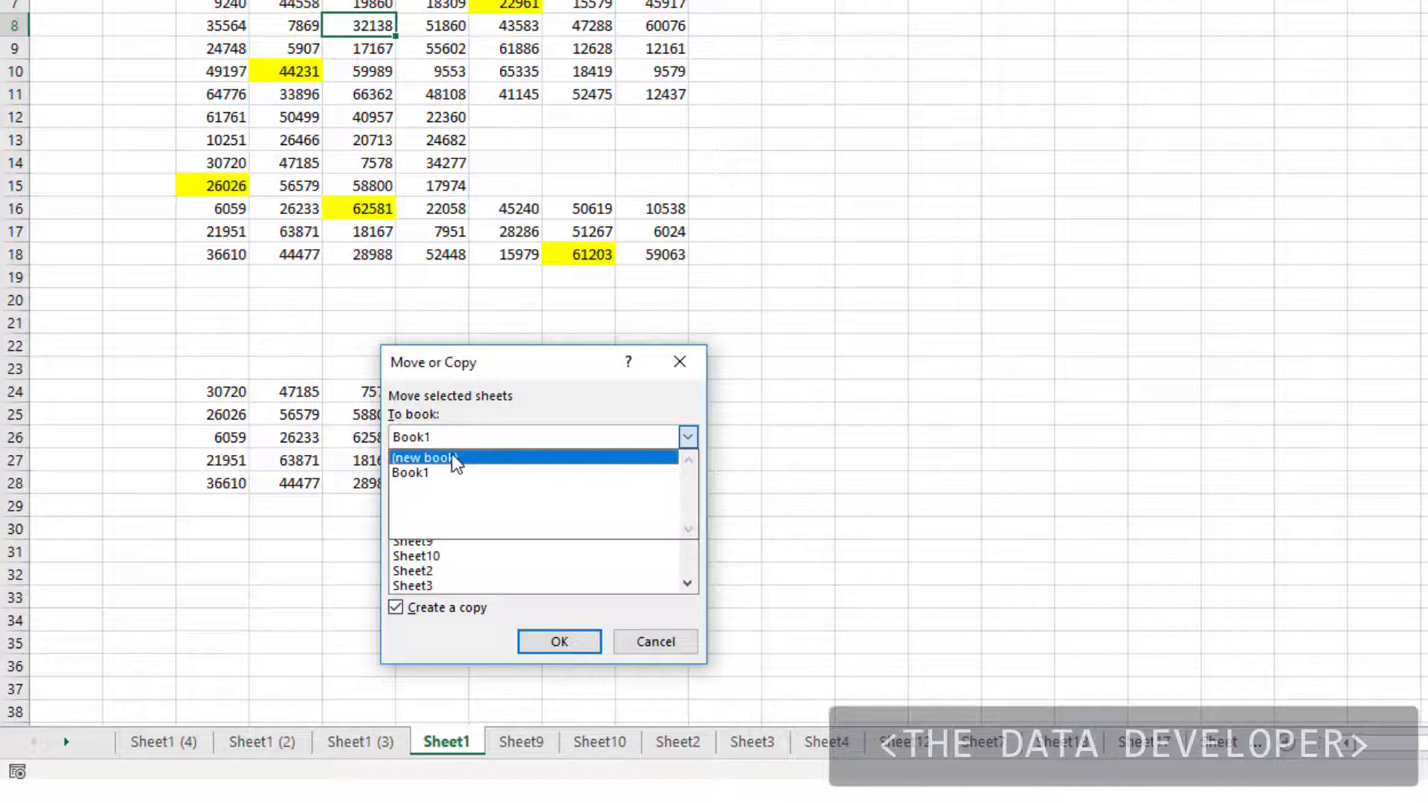
left_click(479, 457)
left_click(562, 644)
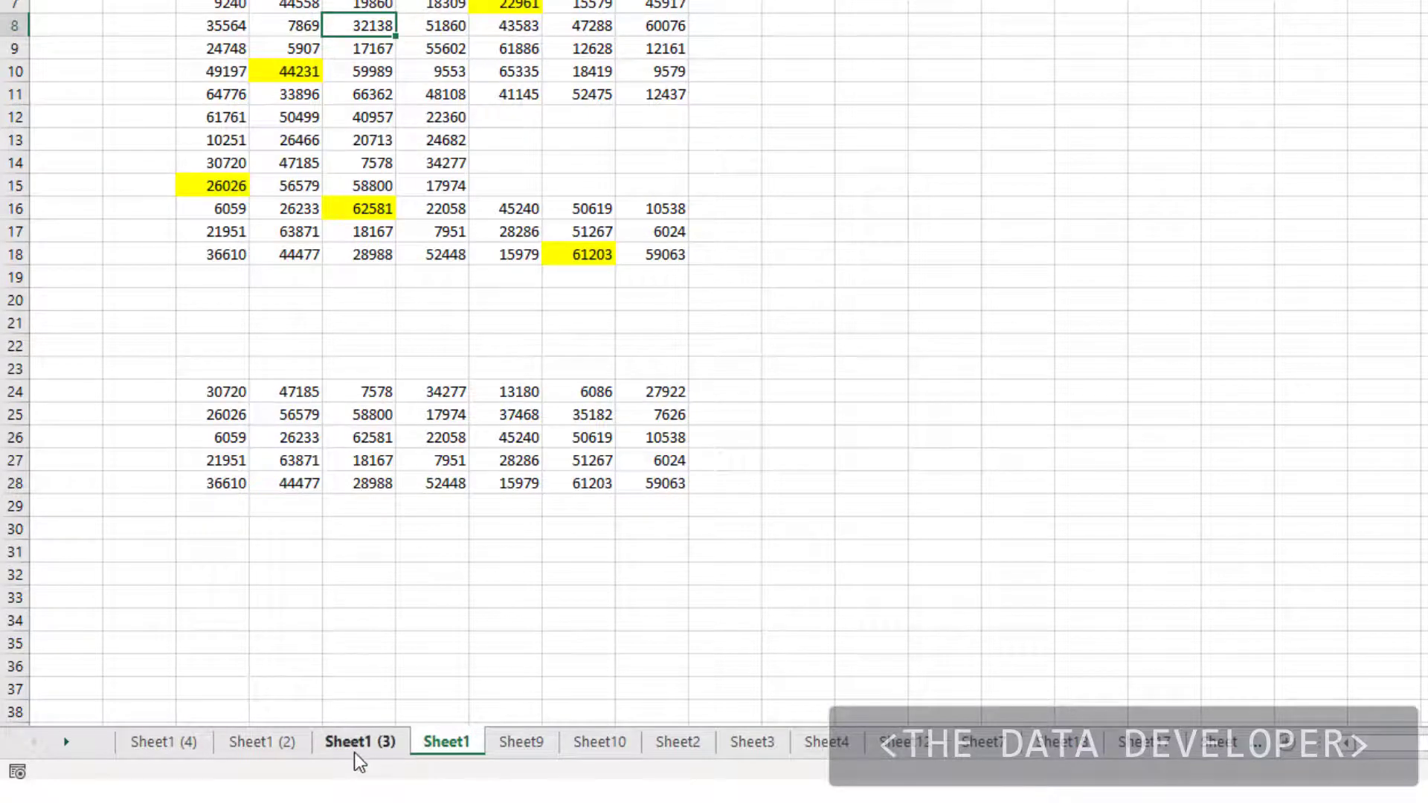
Step: Move Sheet1 (3) from Book1 to Book3, placing it before Sheet1
left_click(354, 750)
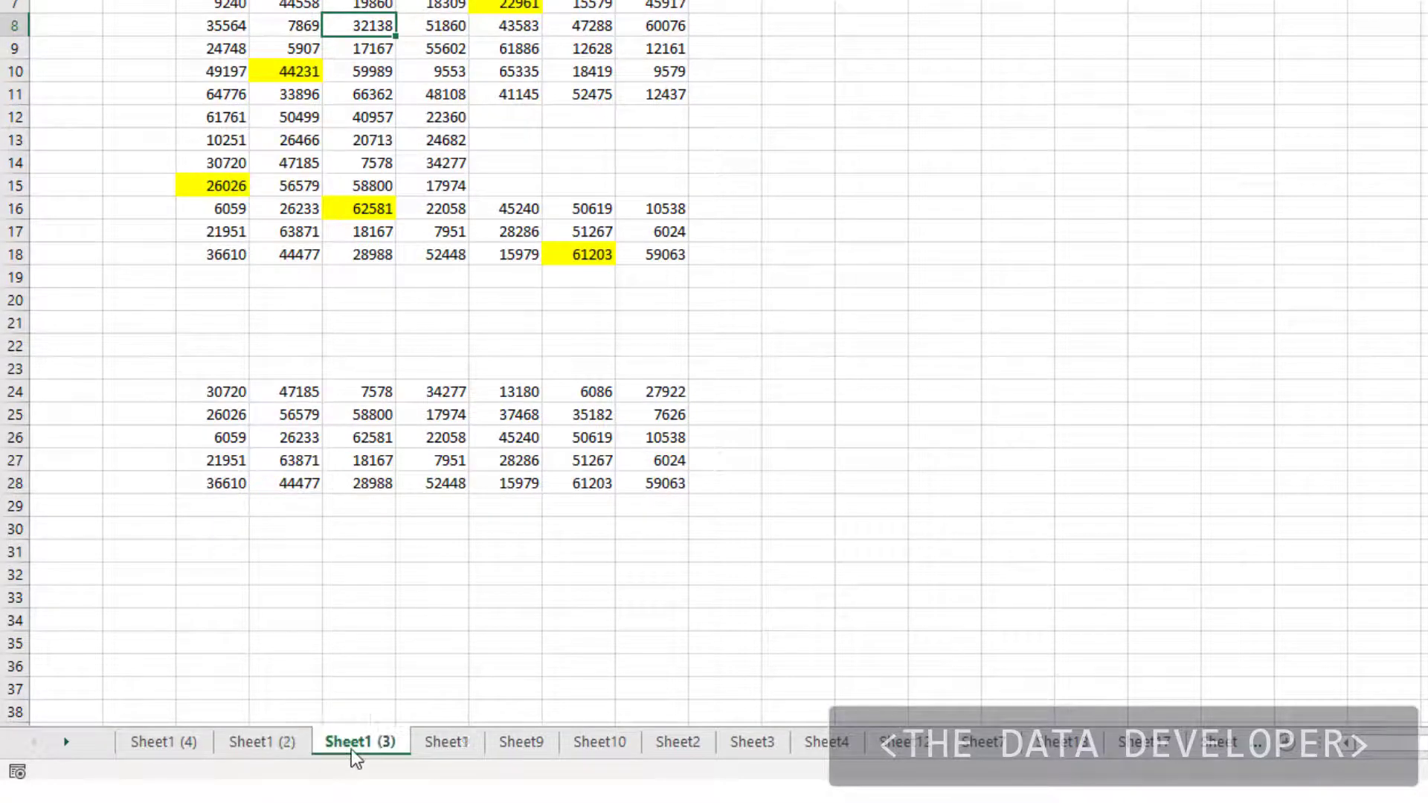
right_click(356, 753)
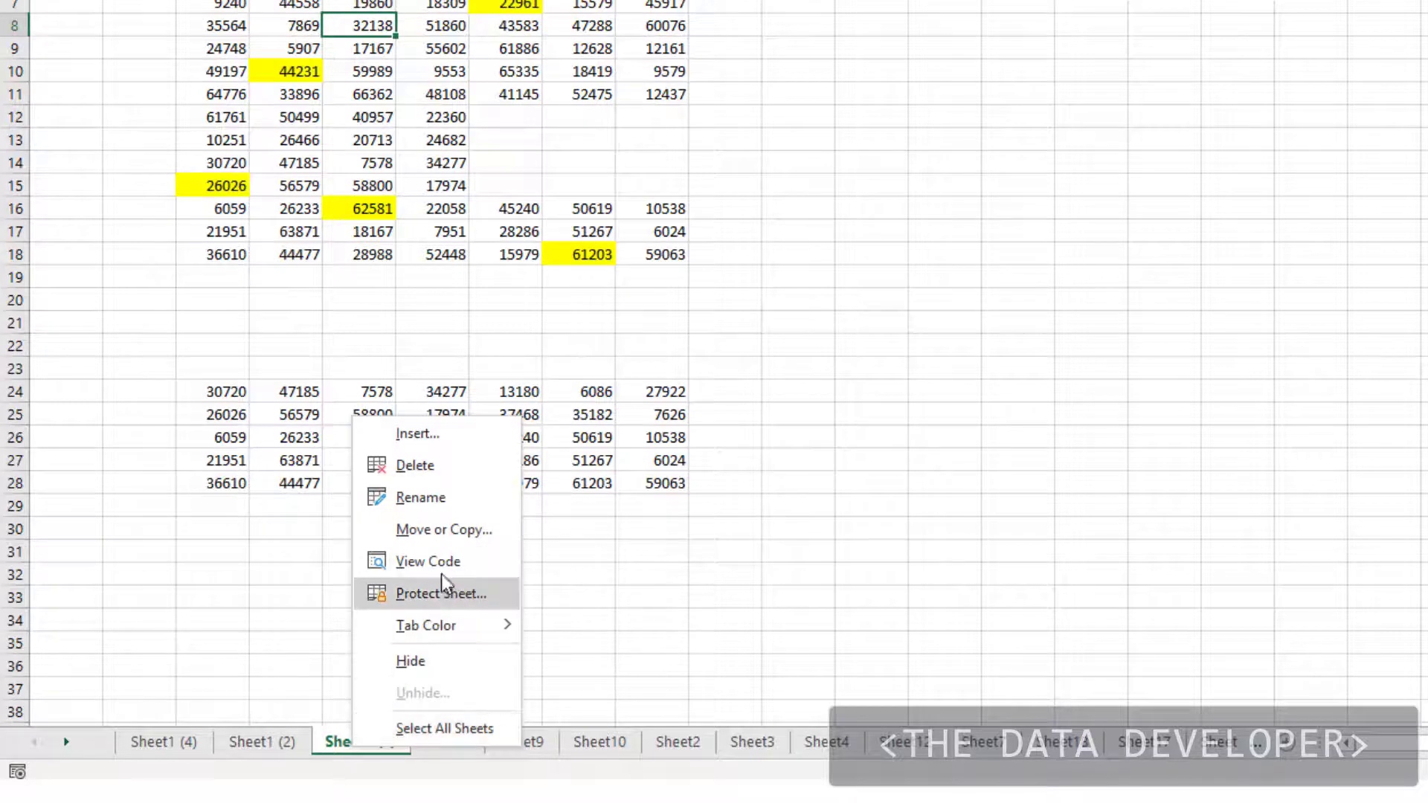
left_click(457, 531)
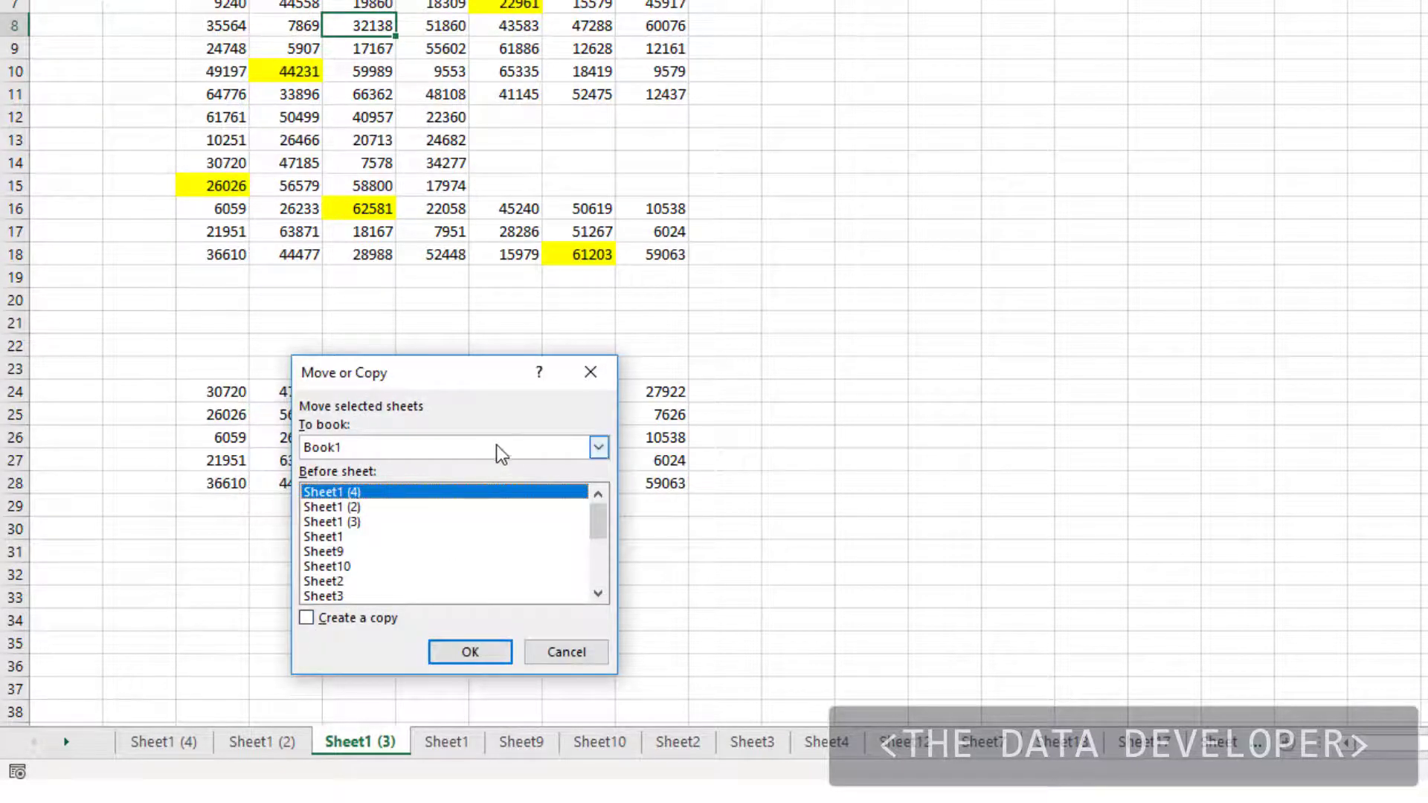
left_click(599, 447)
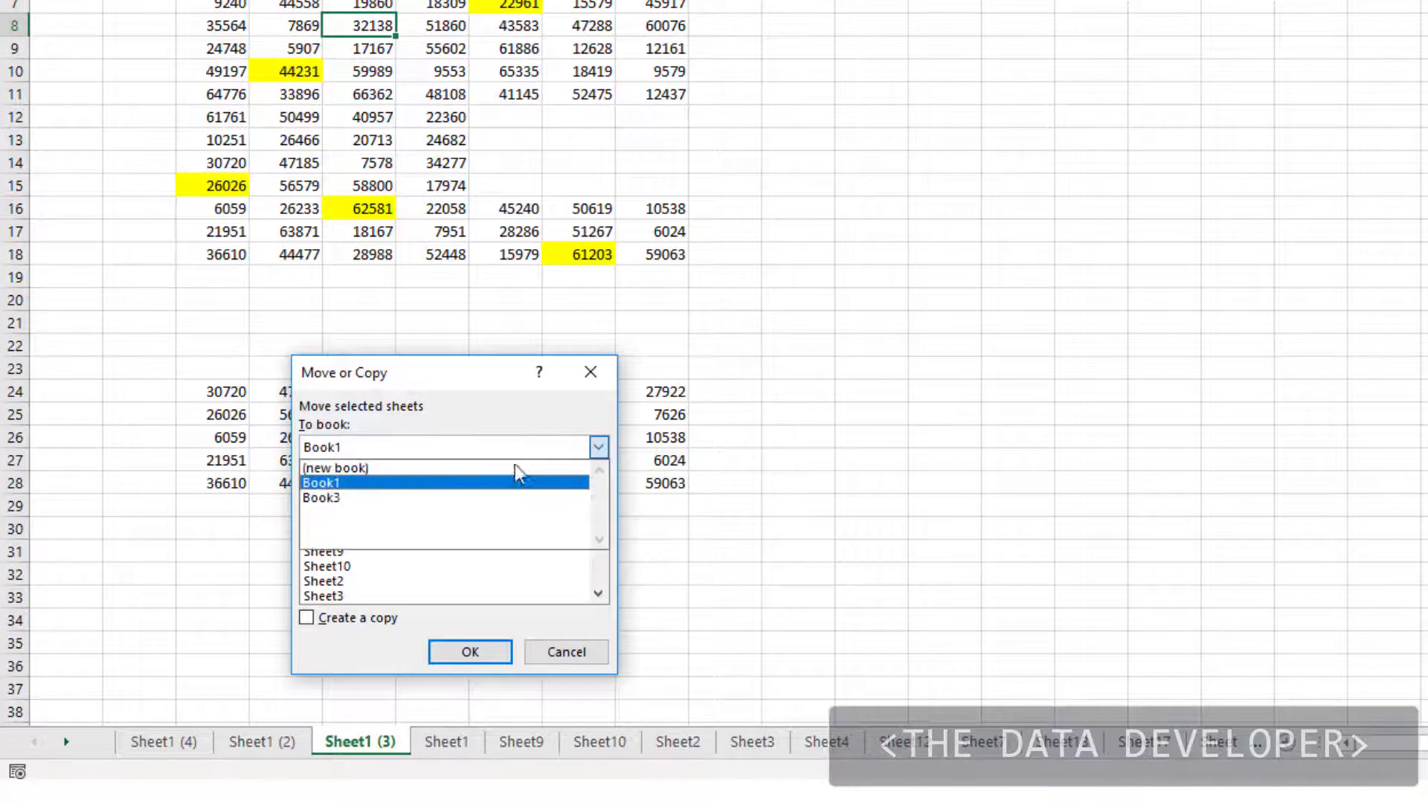
left_click(440, 497)
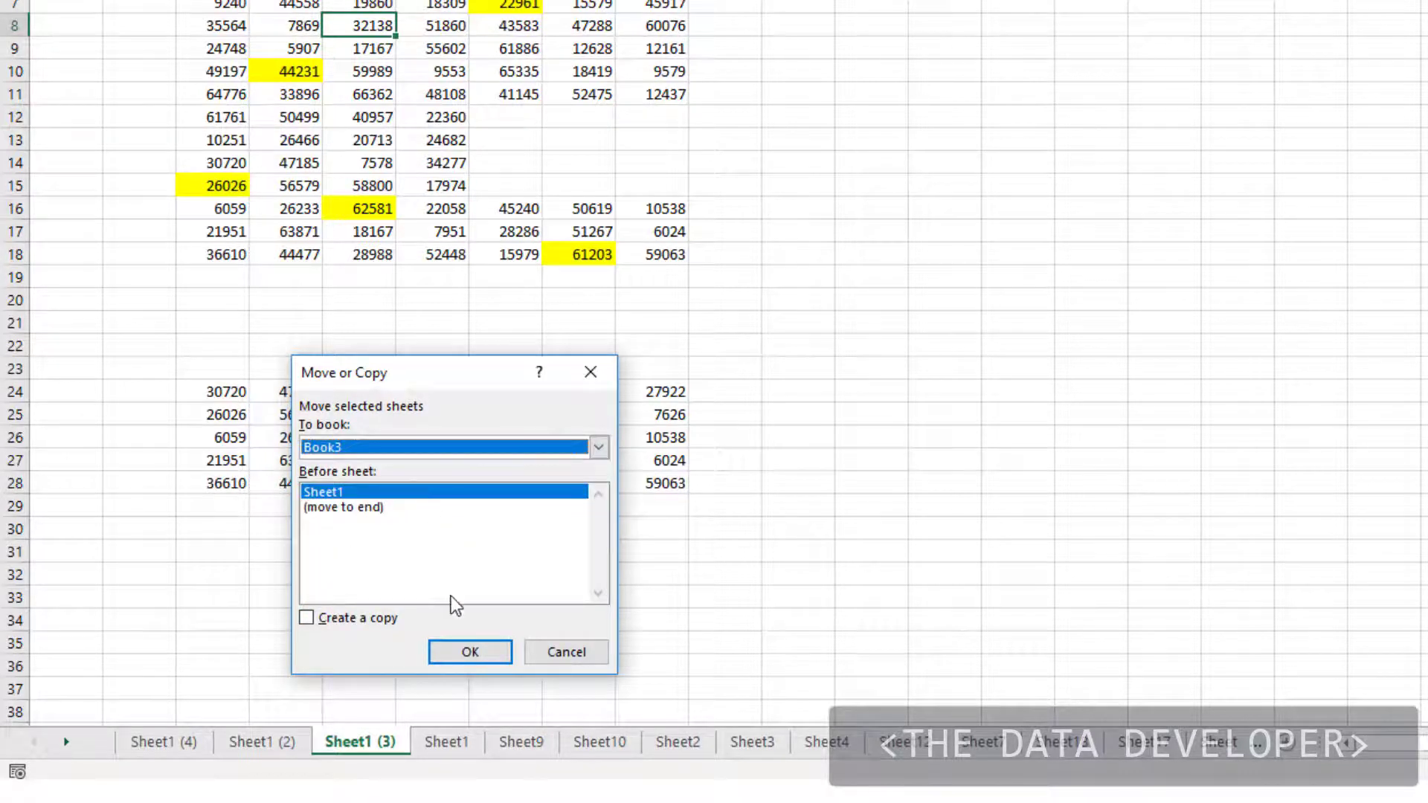
left_click(477, 653)
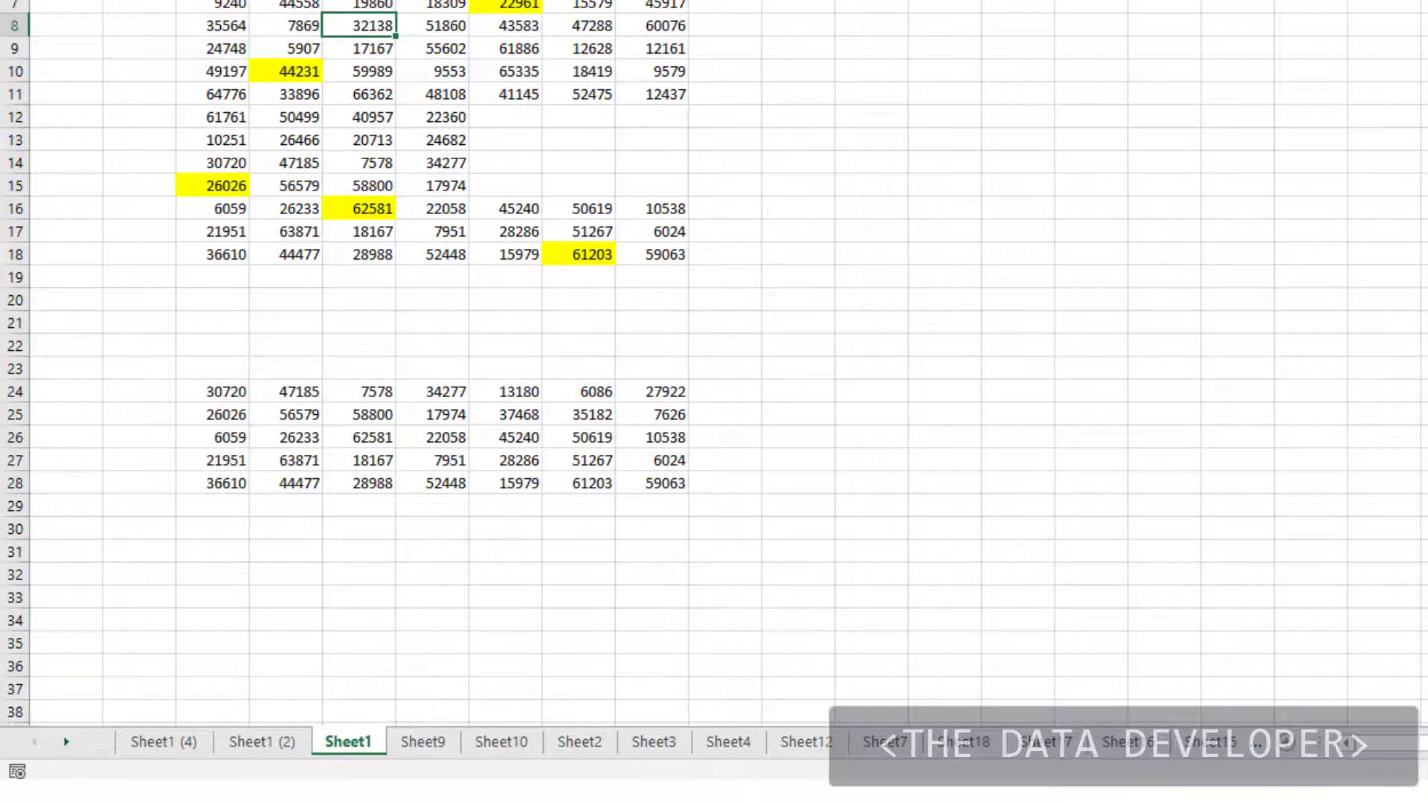
Step: Switch to Book3 to compare Sheet1 with Sheet1 (3), and select cell K10 on Sheet1
left_click(742, 734)
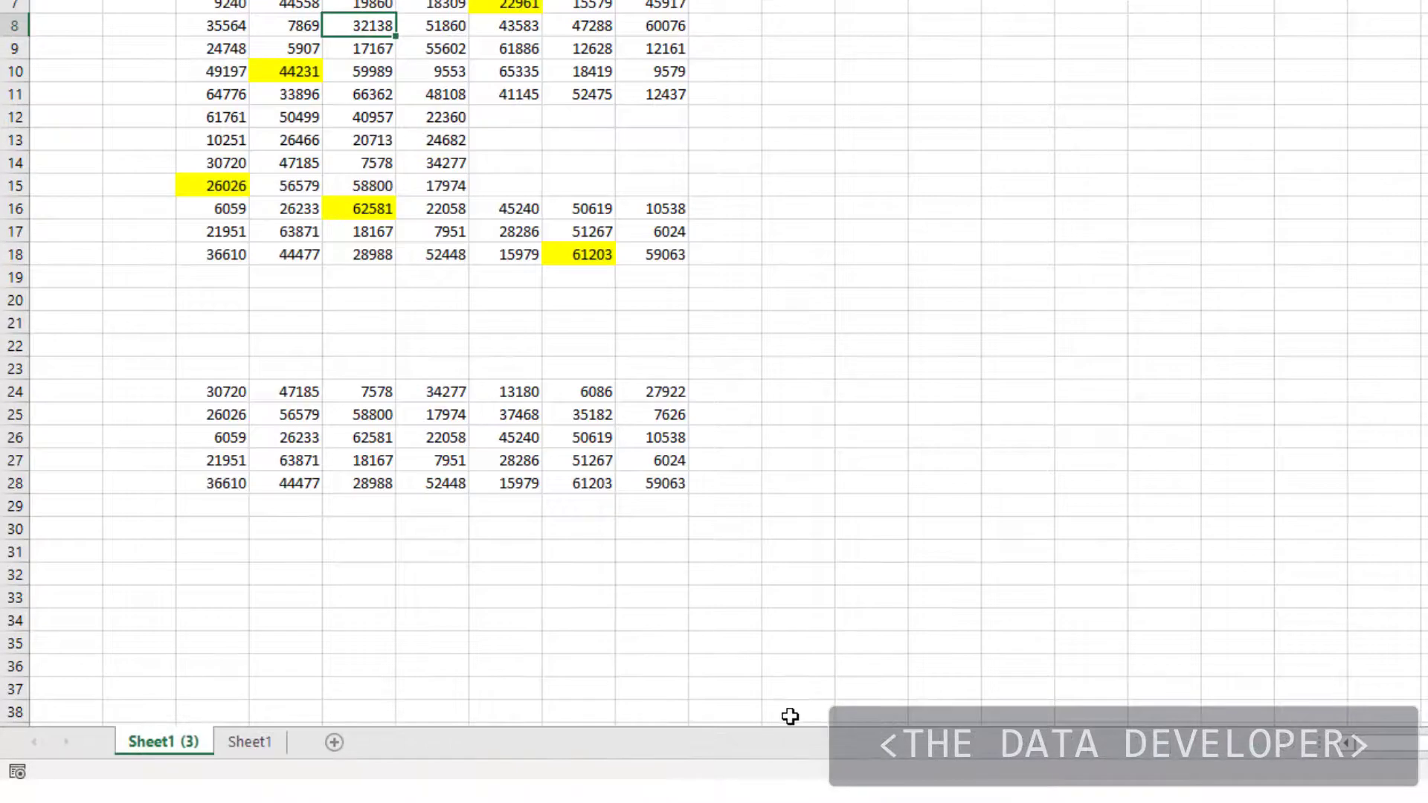
left_click(253, 742)
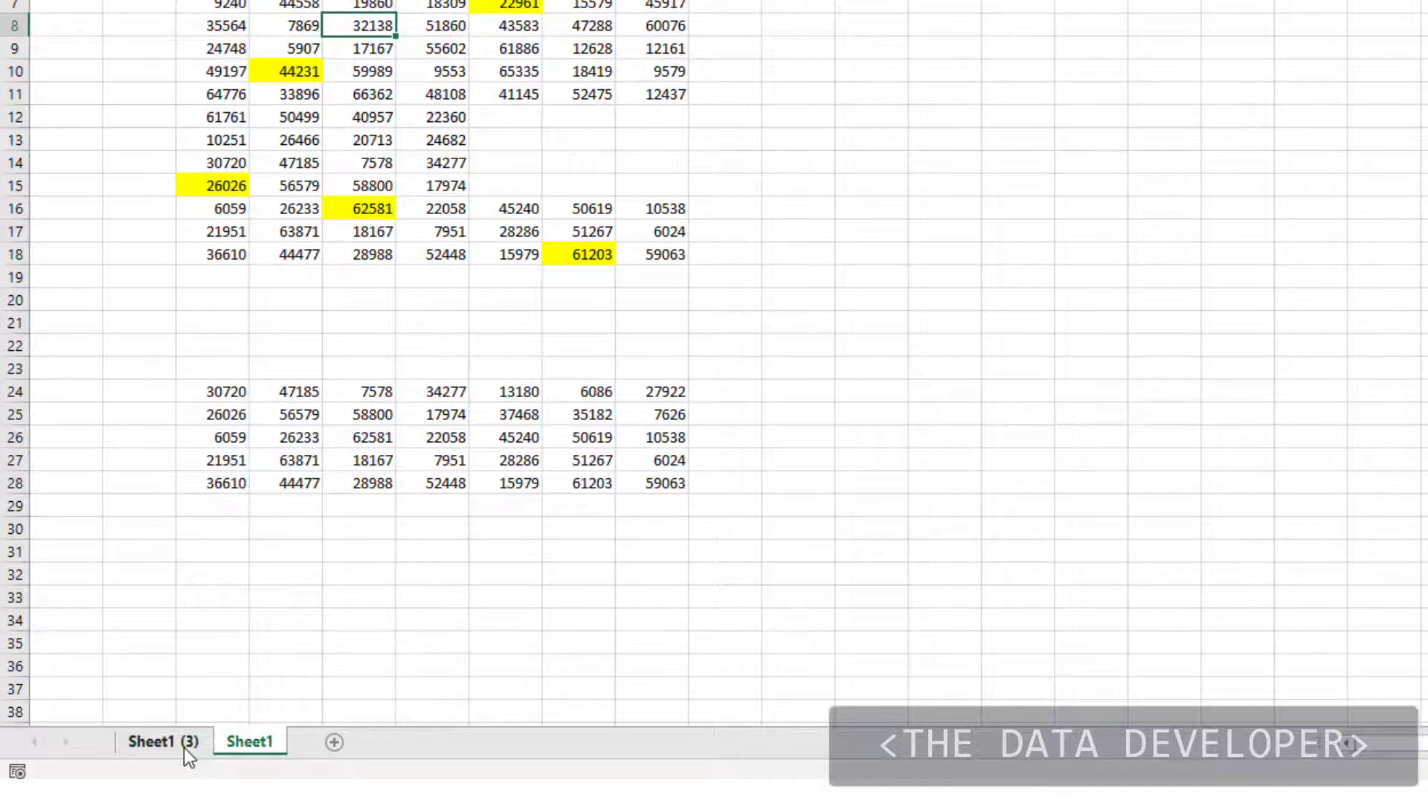
left_click(184, 744)
left_click(258, 740)
left_click(777, 67)
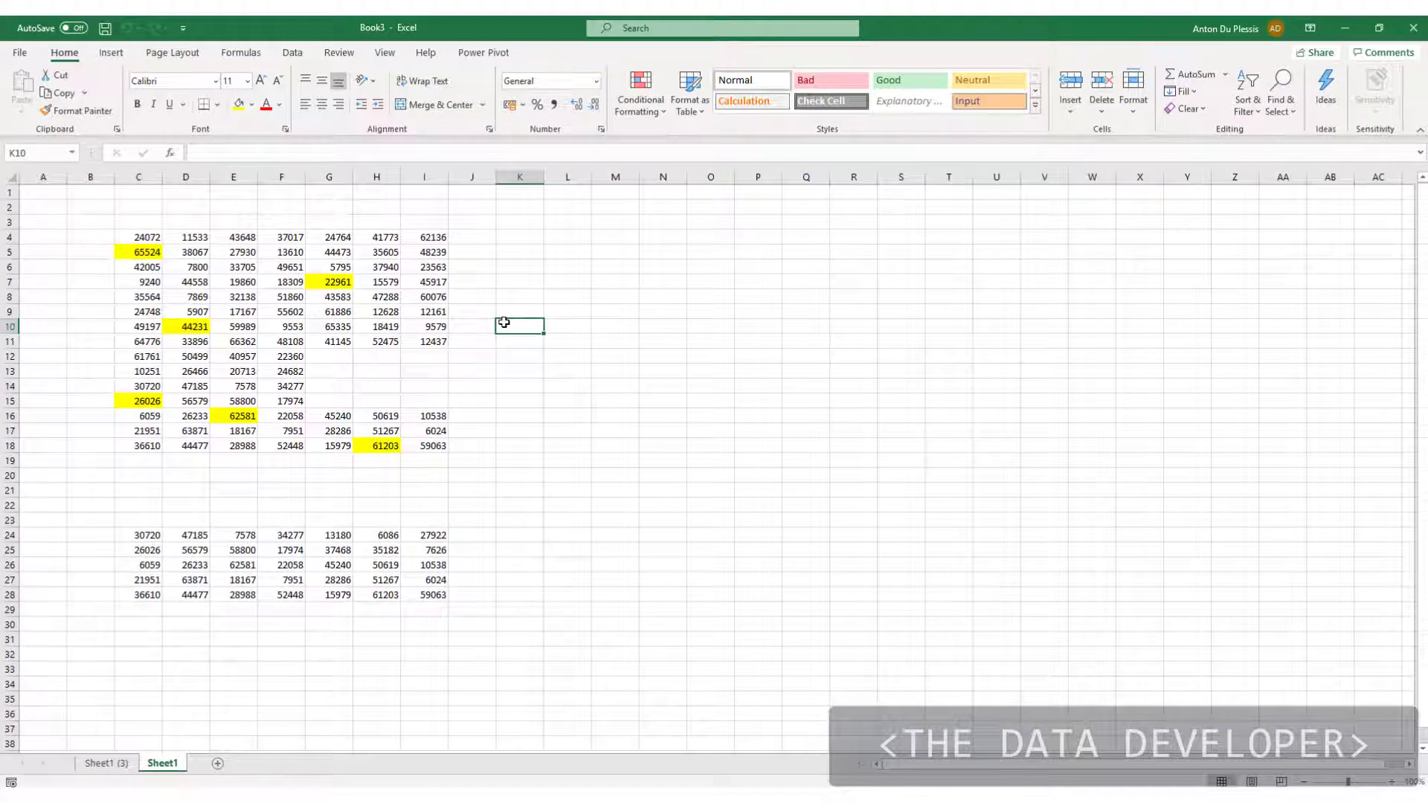
Step: Arrange all open workbook windows vertically so that Book3 and Book1 are side by side
left_click(385, 53)
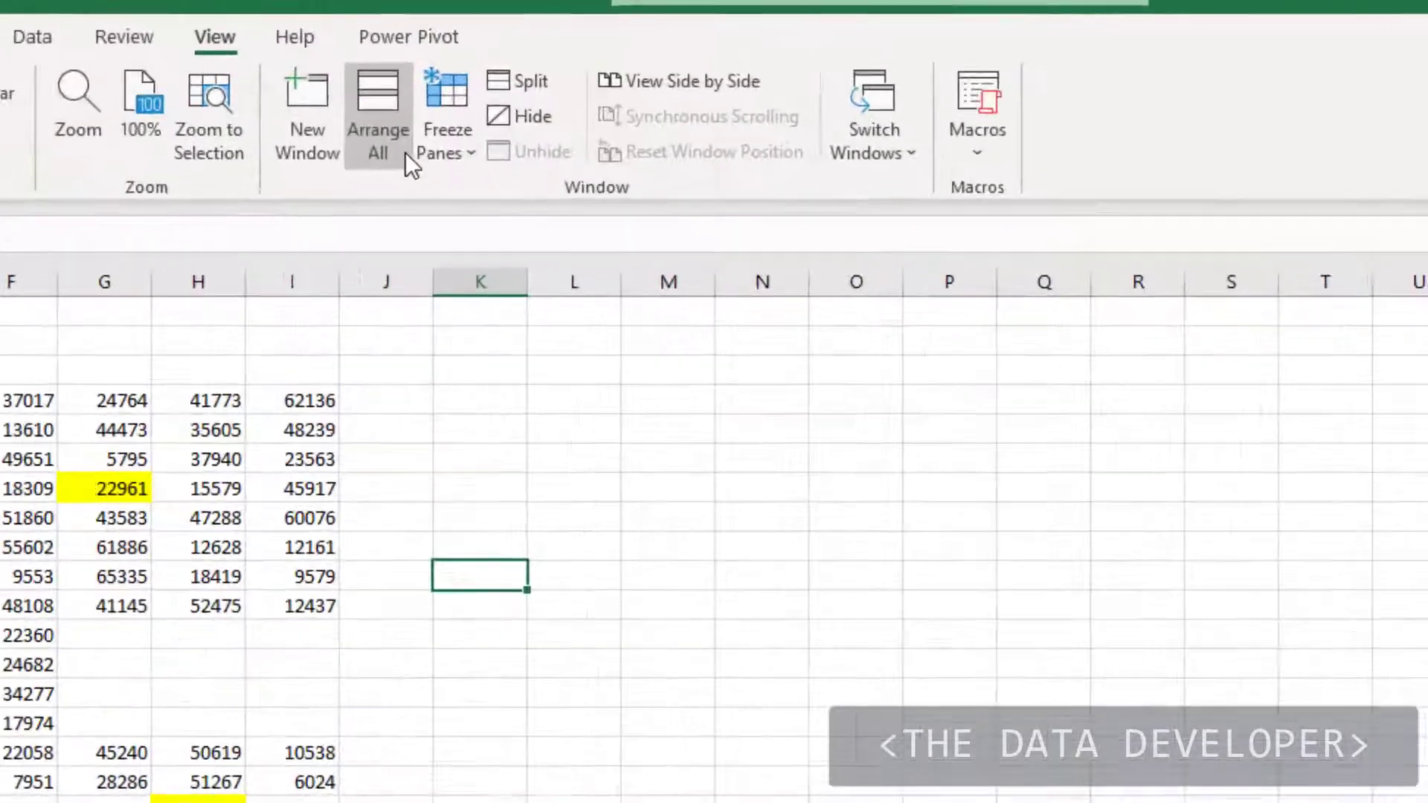
left_click(468, 93)
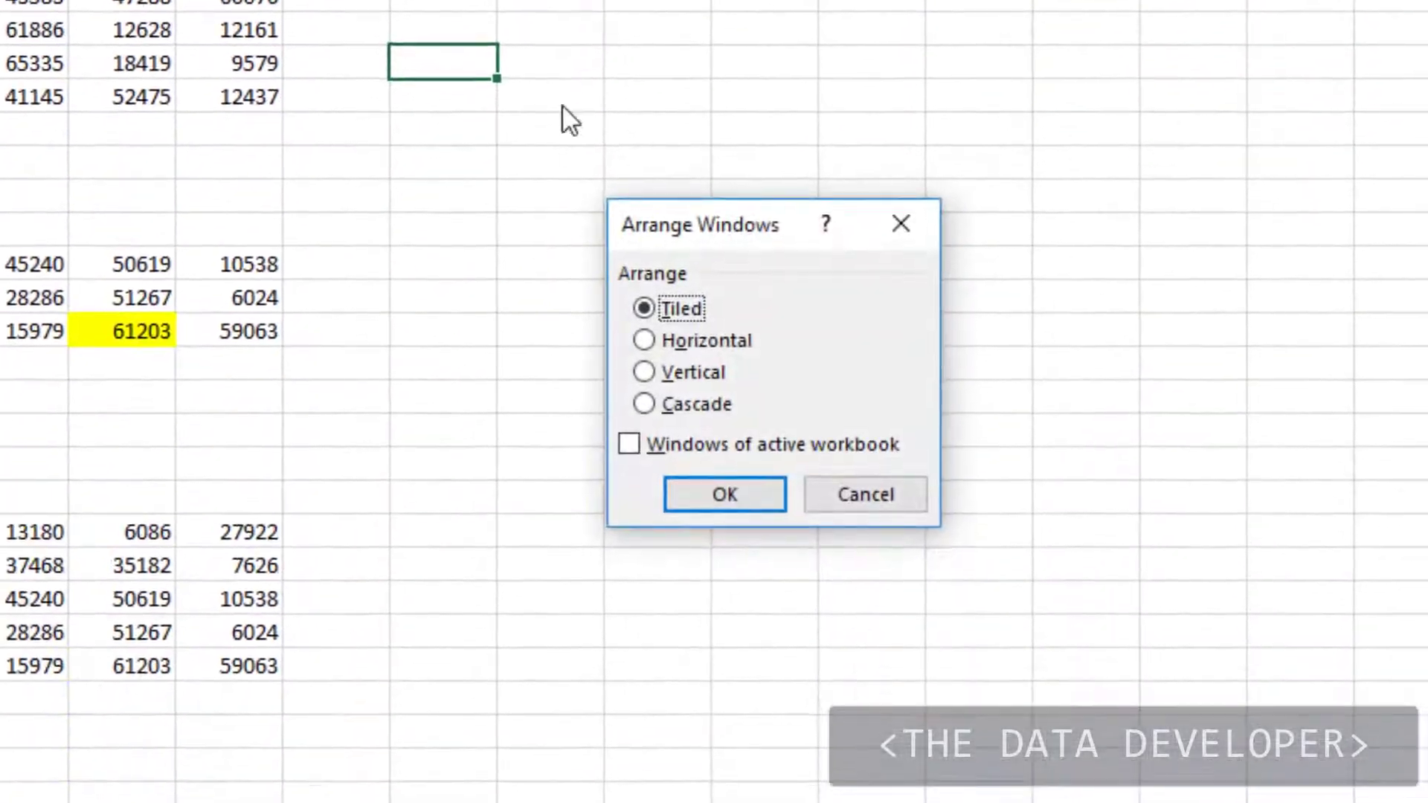
left_click(644, 372)
left_click(735, 498)
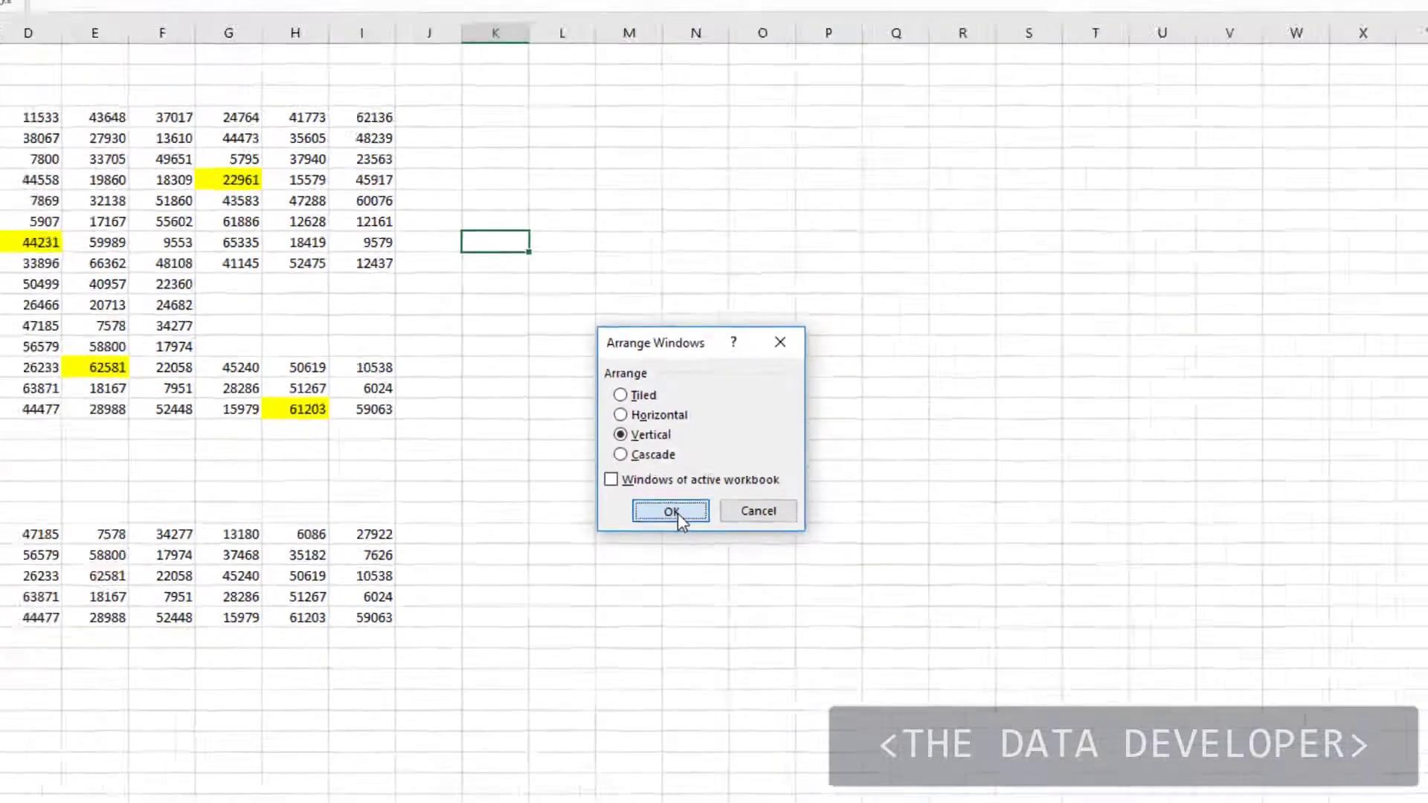
left_click(674, 512)
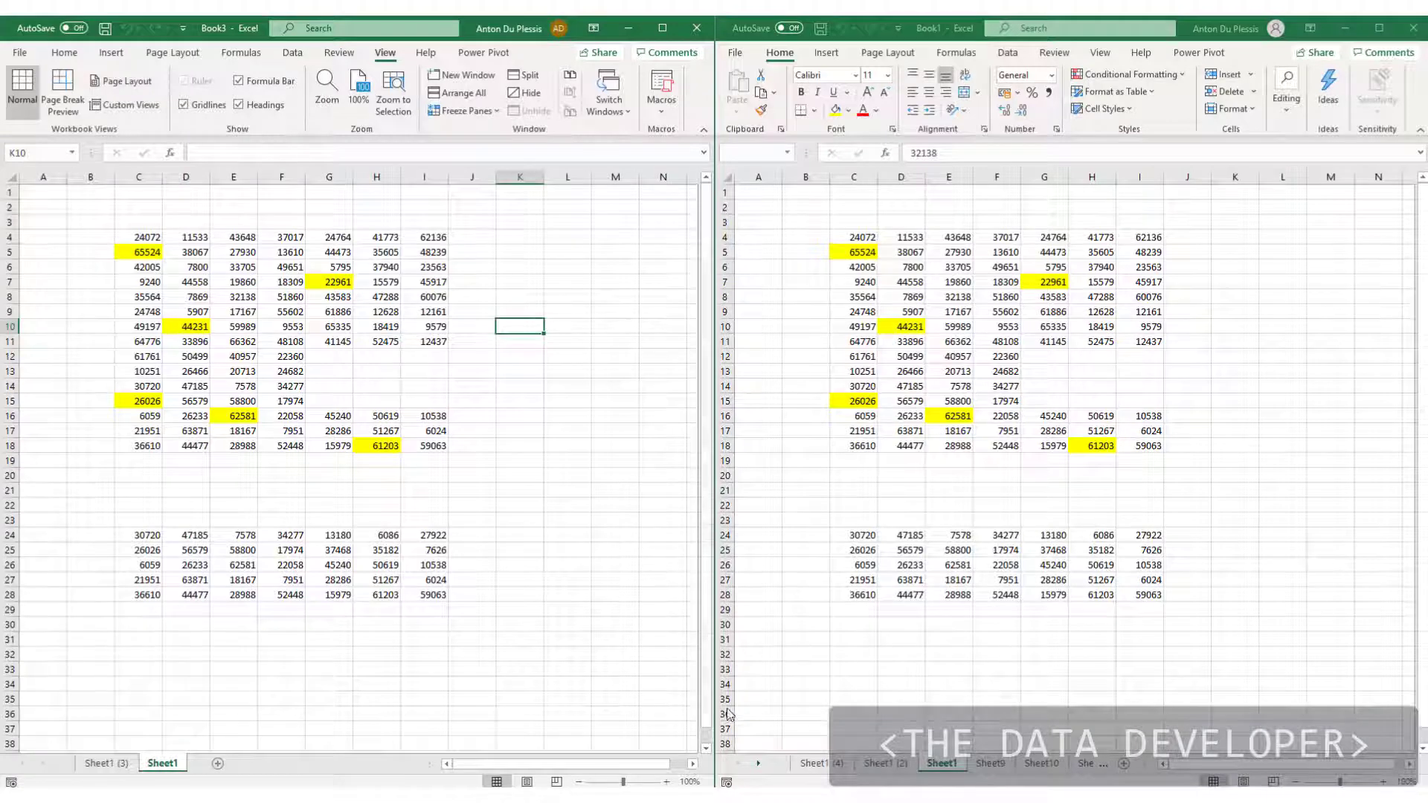
Step: Move Sheet1 (4) from Book1 to the end of Book3, and return it to Book1 before Sheet1 (2)
left_click(824, 769)
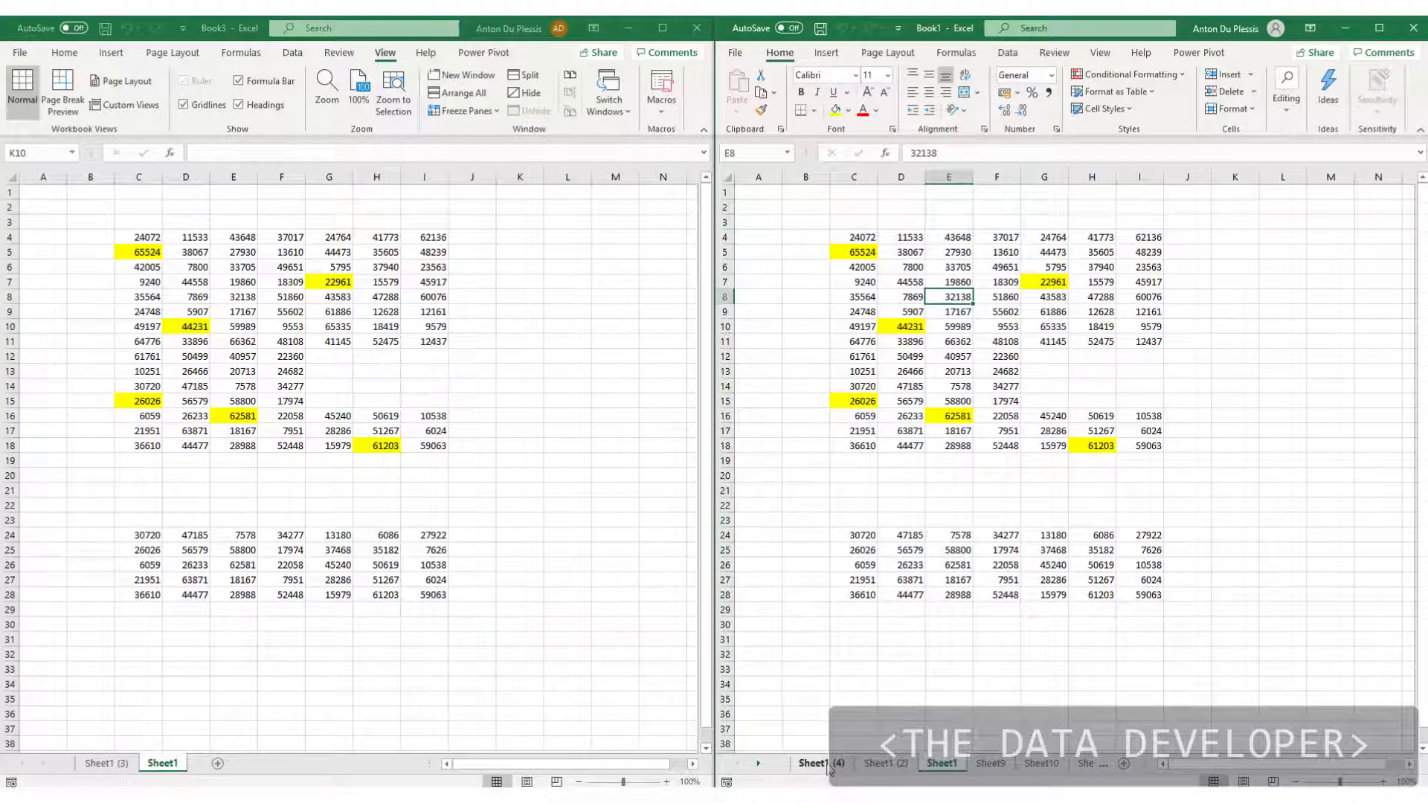
left_click(818, 766)
mouse_move(836, 758)
left_mouse_down()
mouse_move(1032, 753)
mouse_move(836, 774)
mouse_move(877, 768)
mouse_move(469, 744)
mouse_move(270, 767)
left_mouse_up()
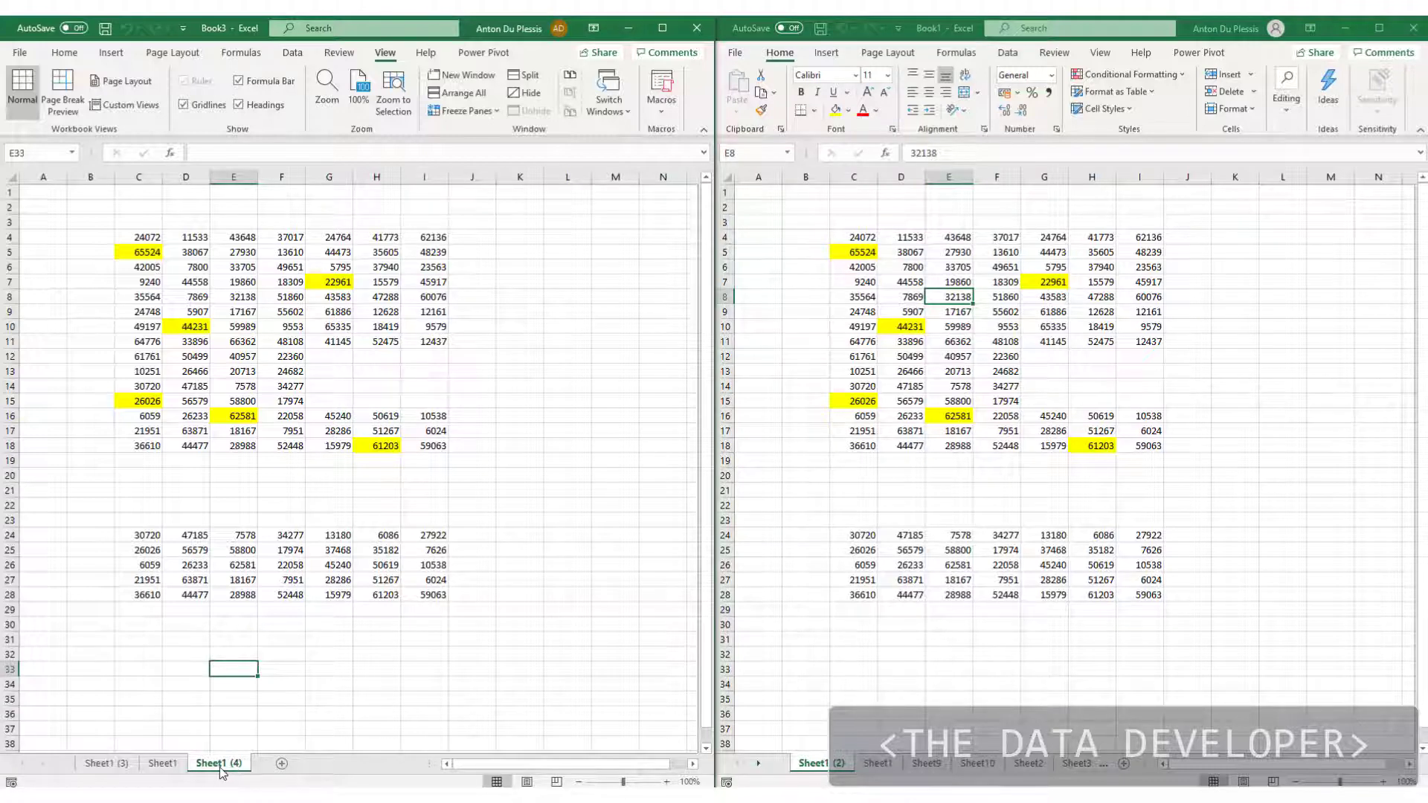
left_click_drag(210, 766, 464, 758)
left_click_drag(796, 751, 798, 751)
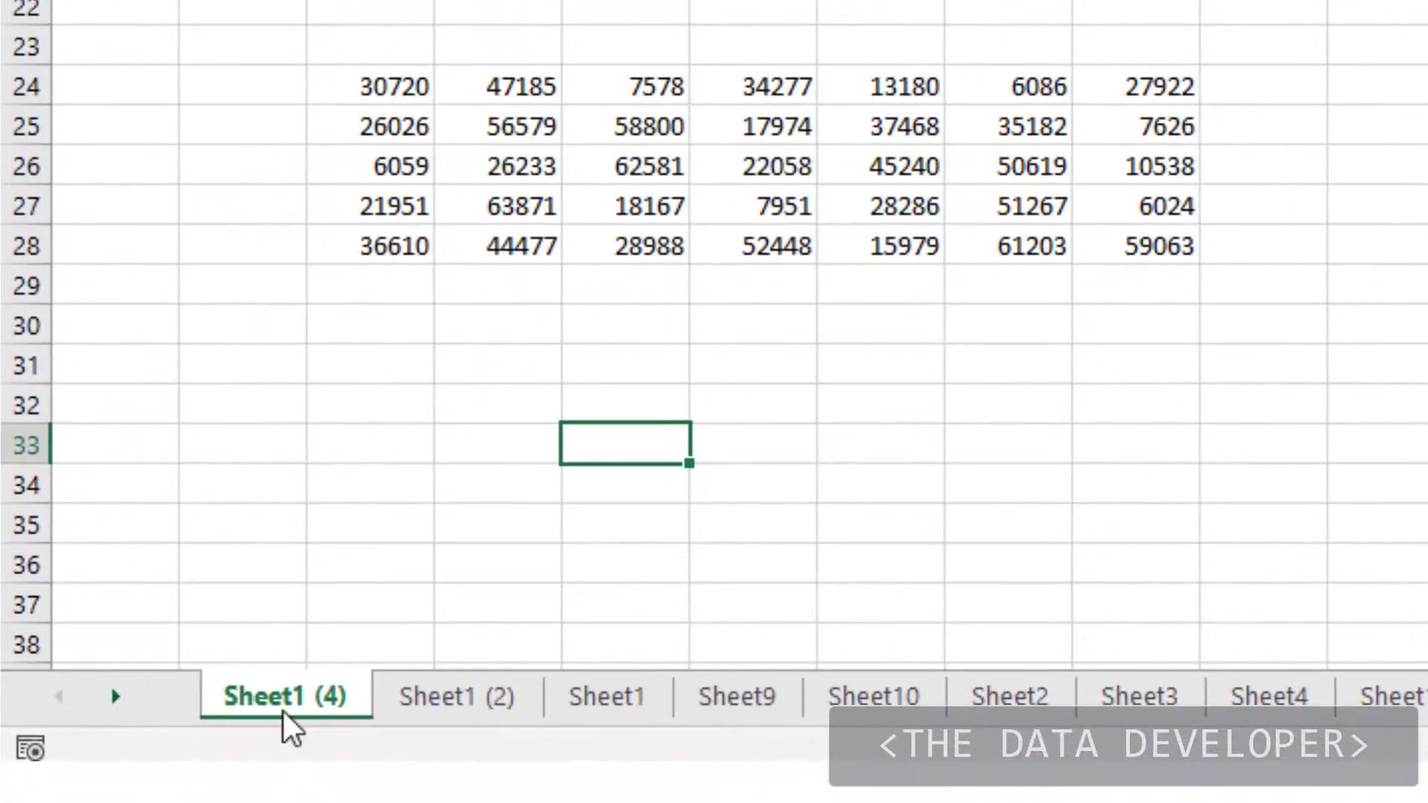
Step: Rename the Sheet1 (4) worksheet in Book1 as Sheet A
right_click(179, 738)
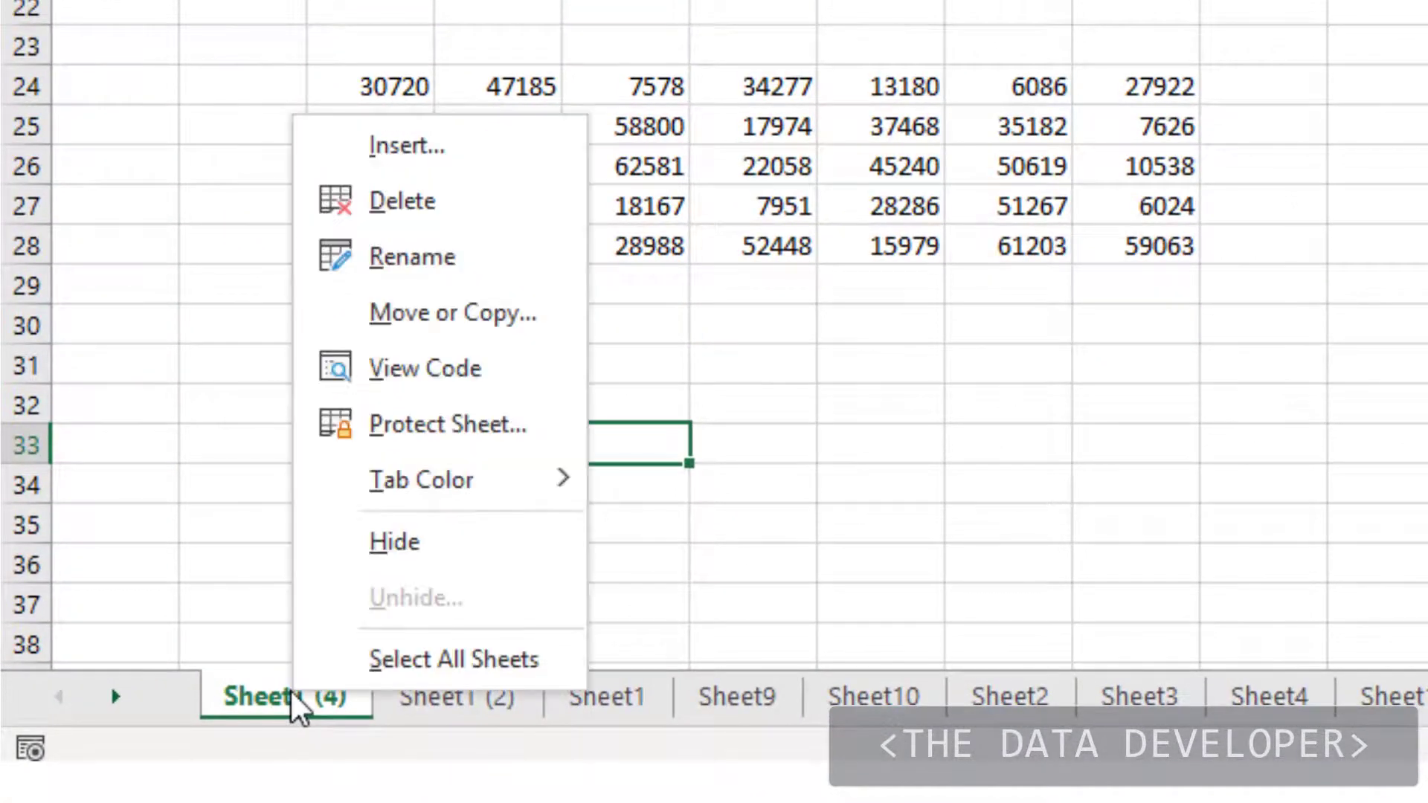
left_click(476, 266)
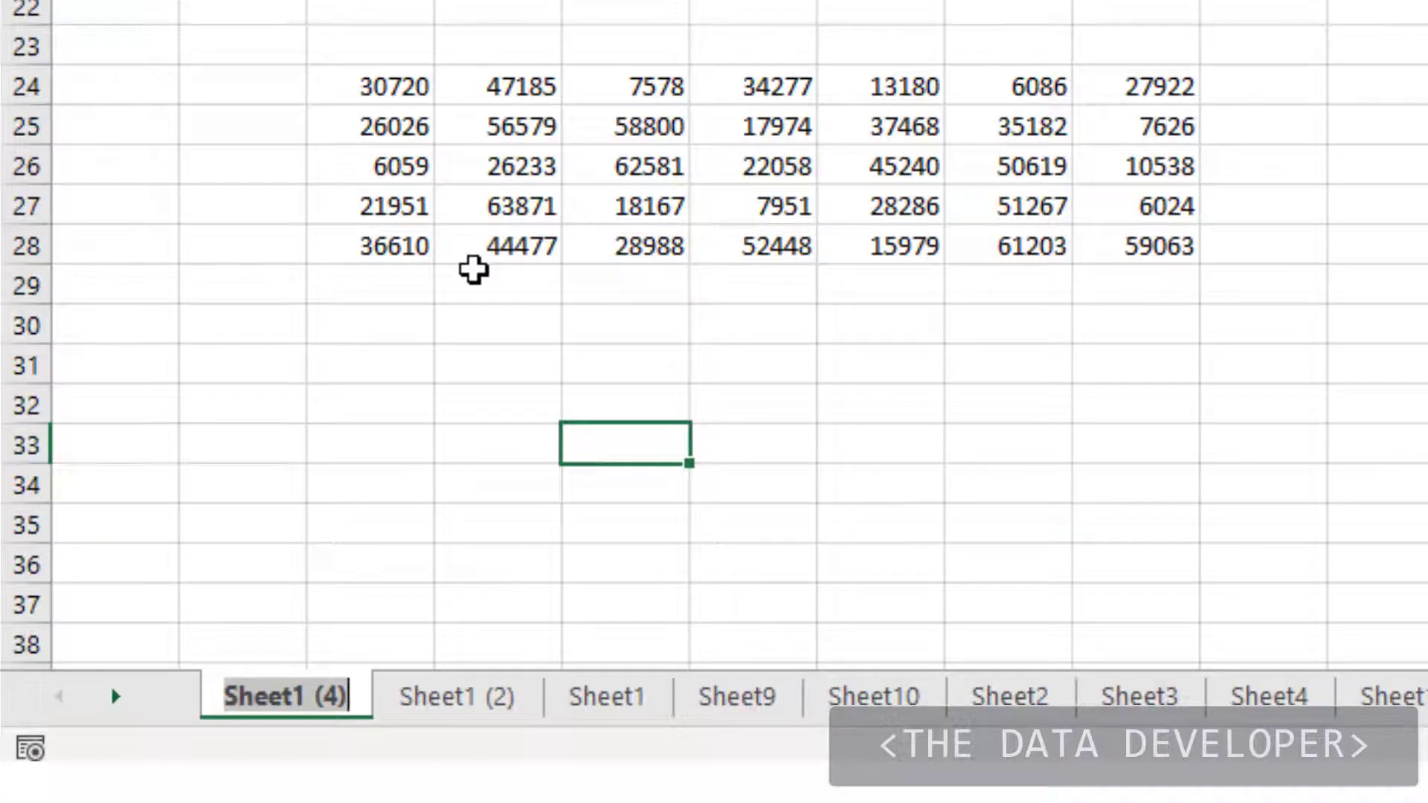
type("Sheet A")
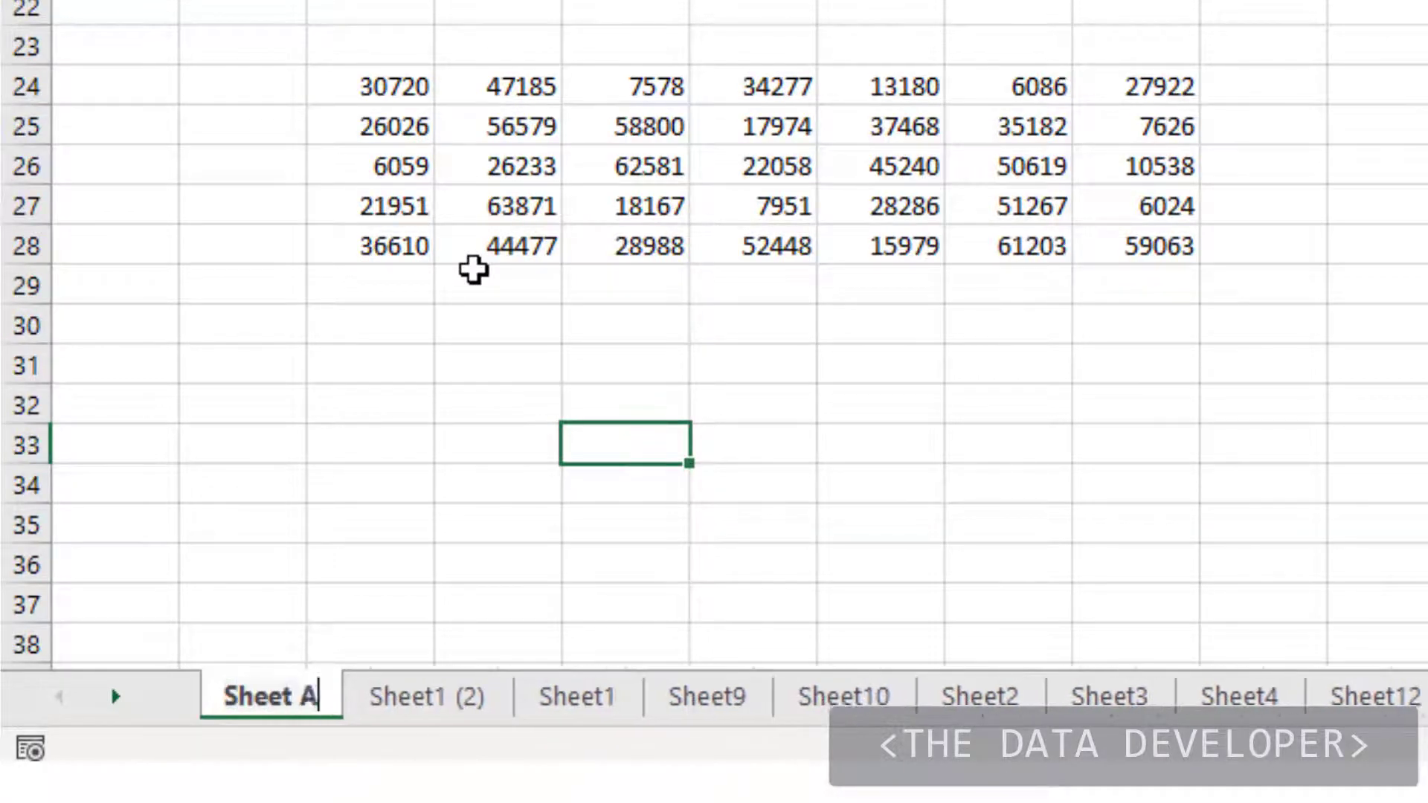
Step: Rename the Sheet1 (2) worksheet as Sheet B
left_click(422, 704)
right_click(422, 703)
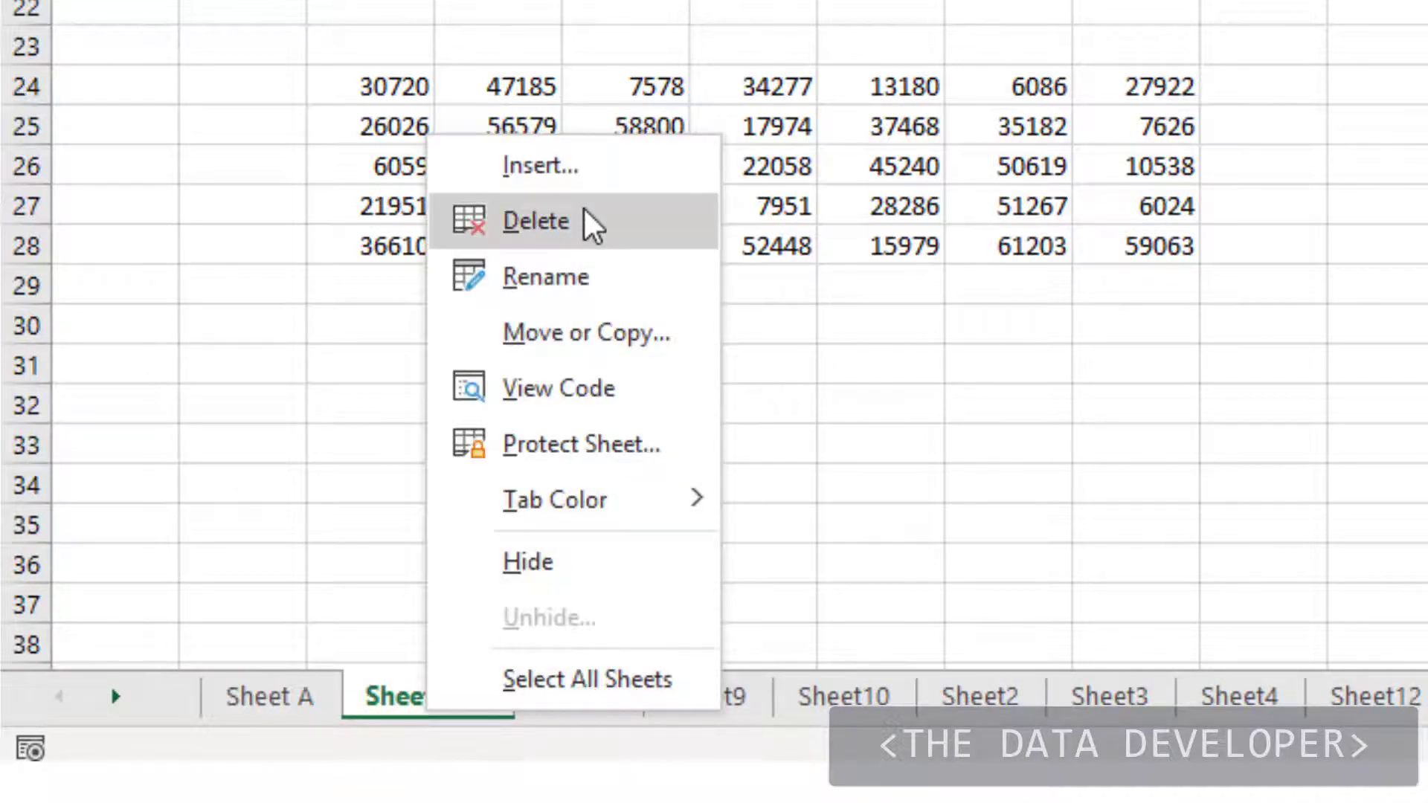
left_click(605, 294)
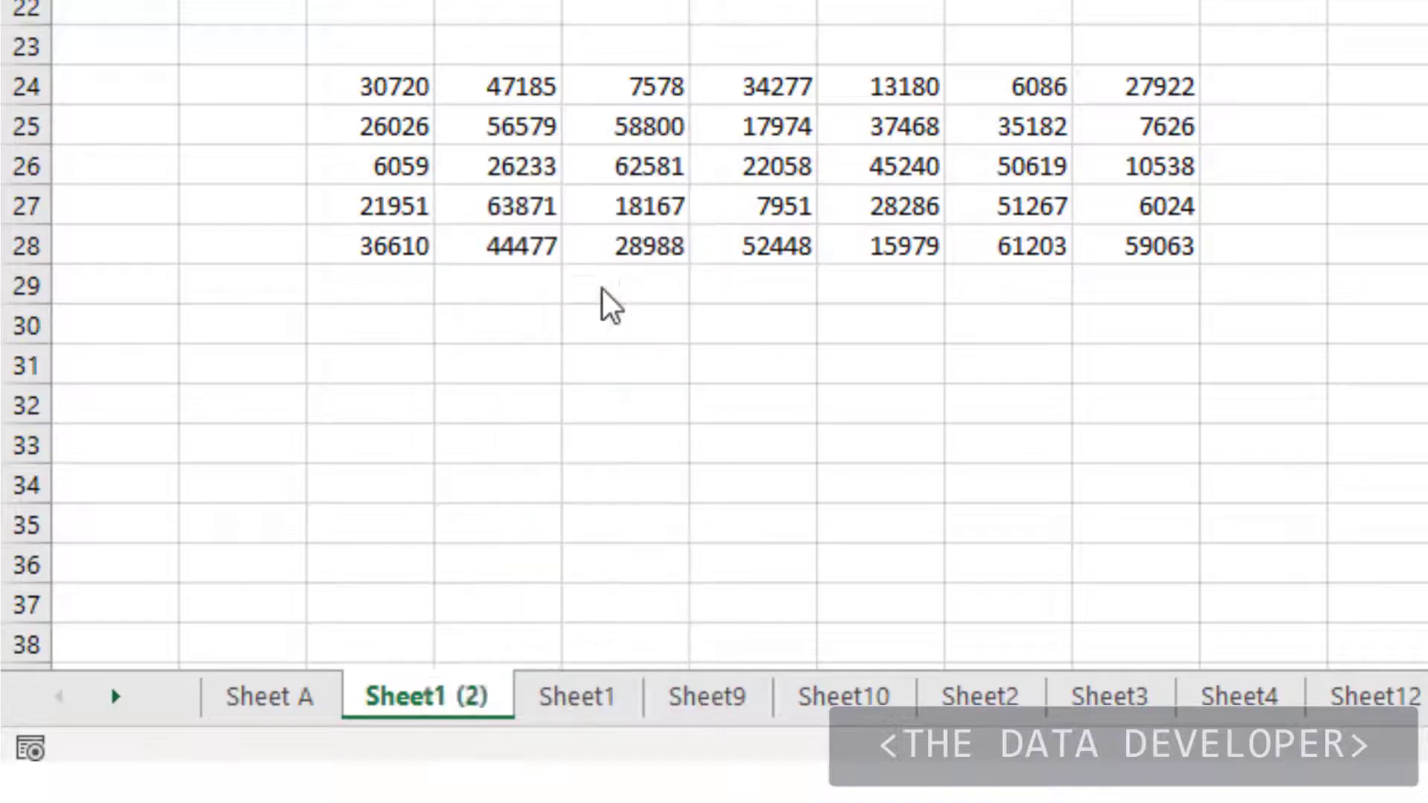
type("Sheet ")
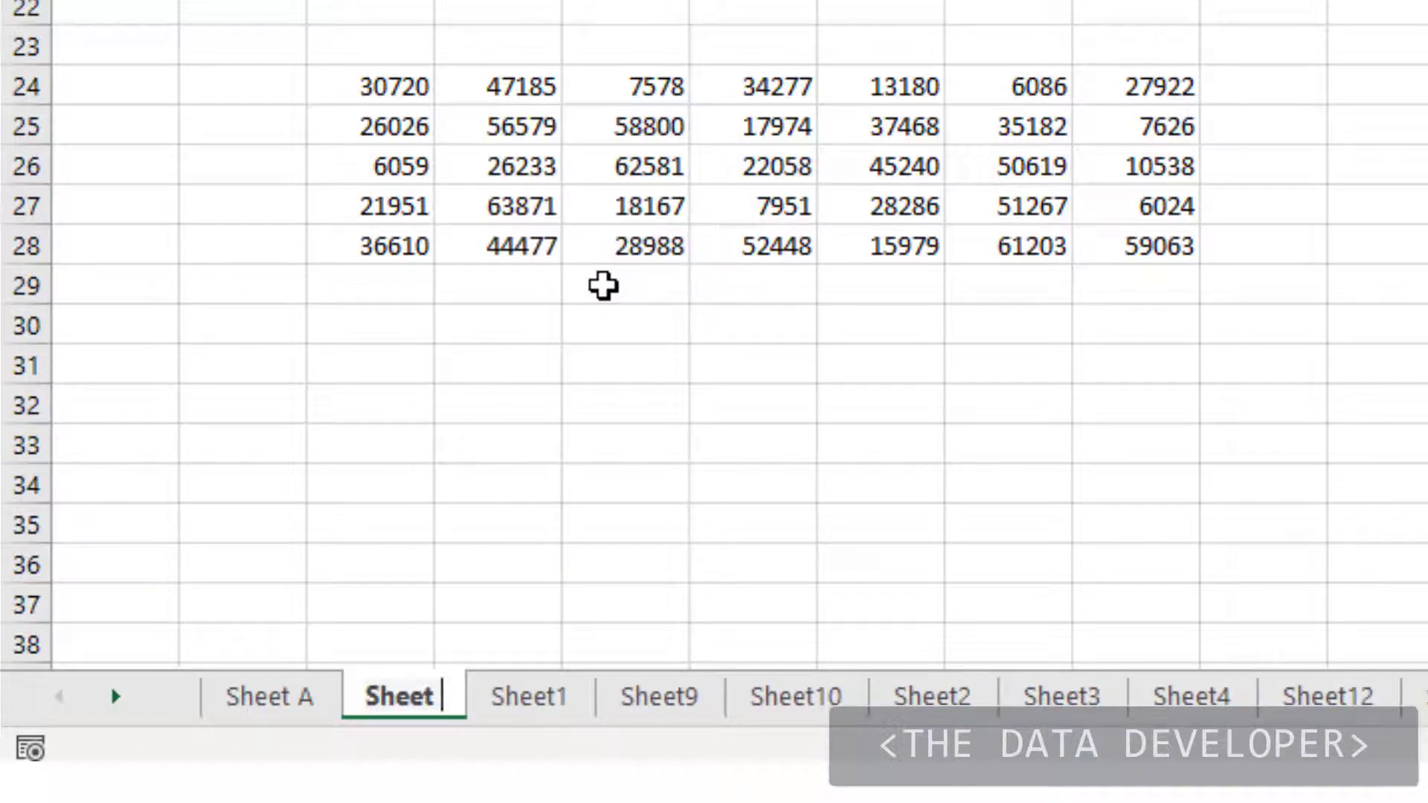
type("B")
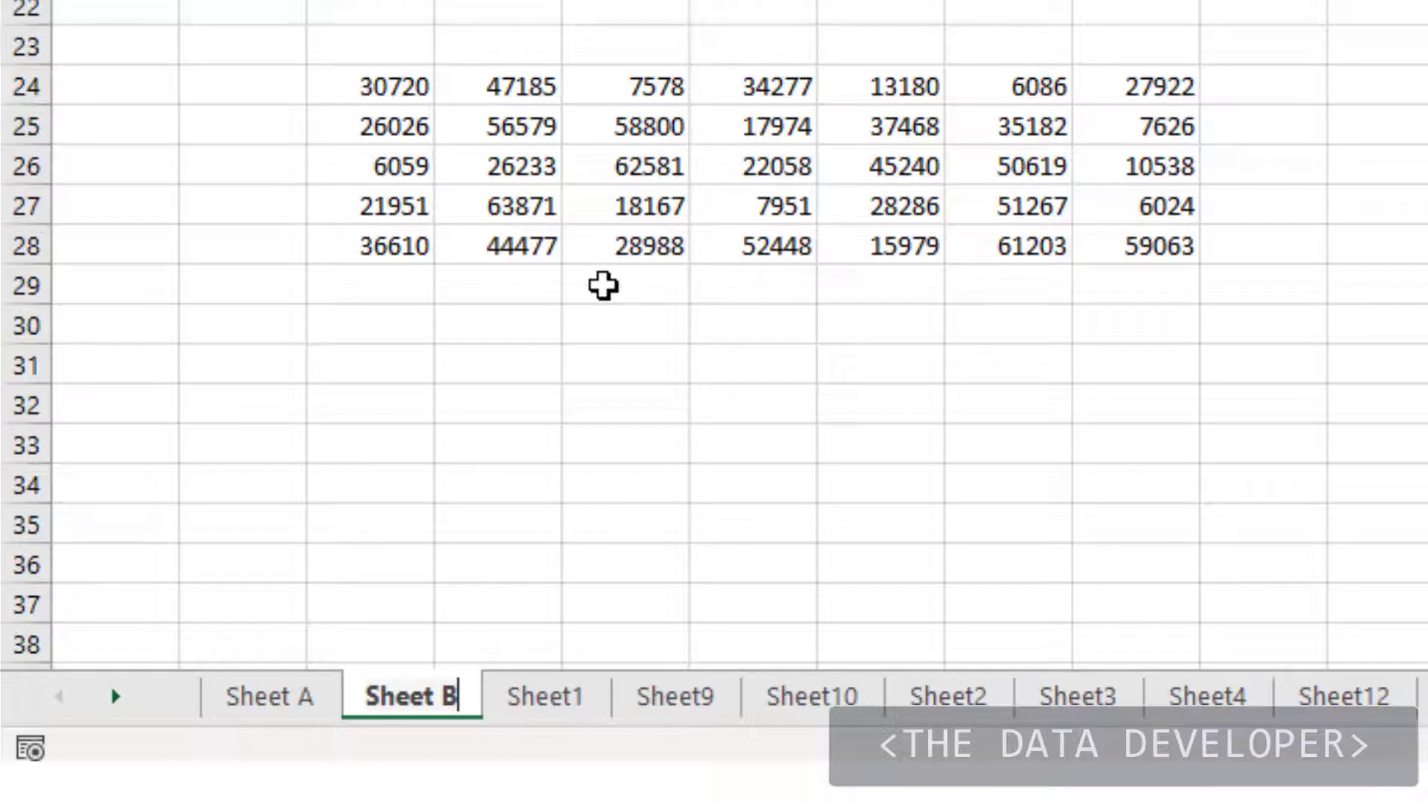
Step: Finish naming the Sheet B worksheet, and rename the Sheet1 worksheet as Sheet C
key("Return")
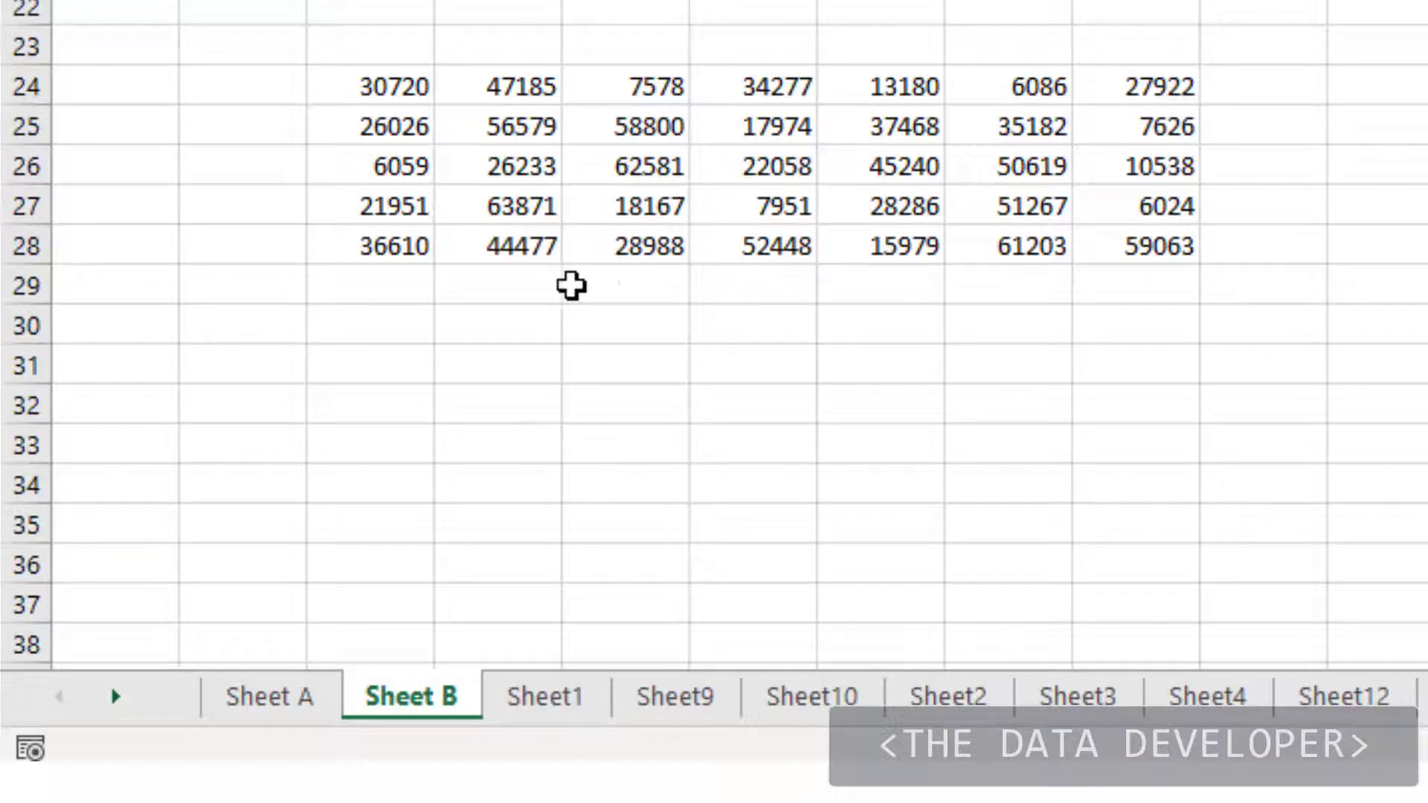
left_click(591, 355)
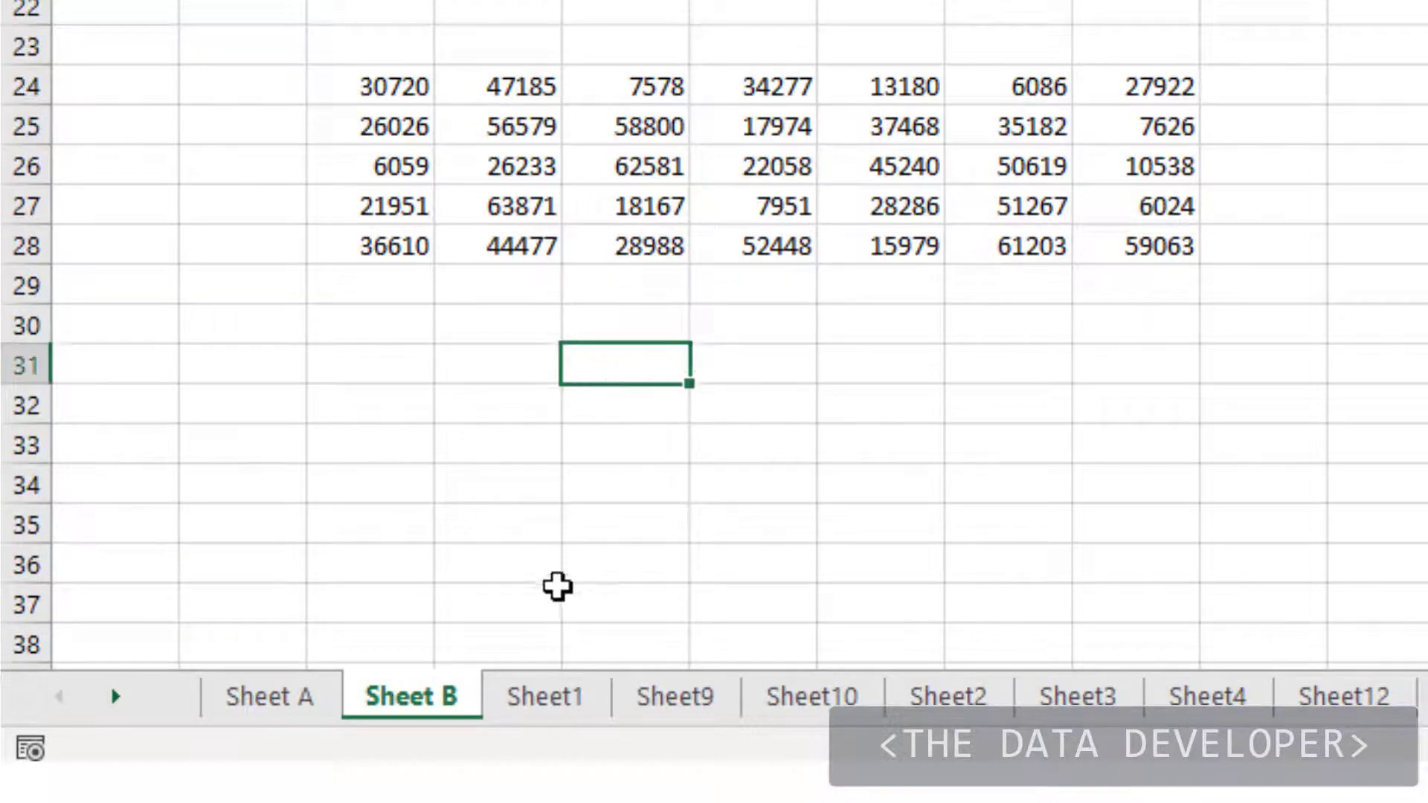
double_click(534, 701)
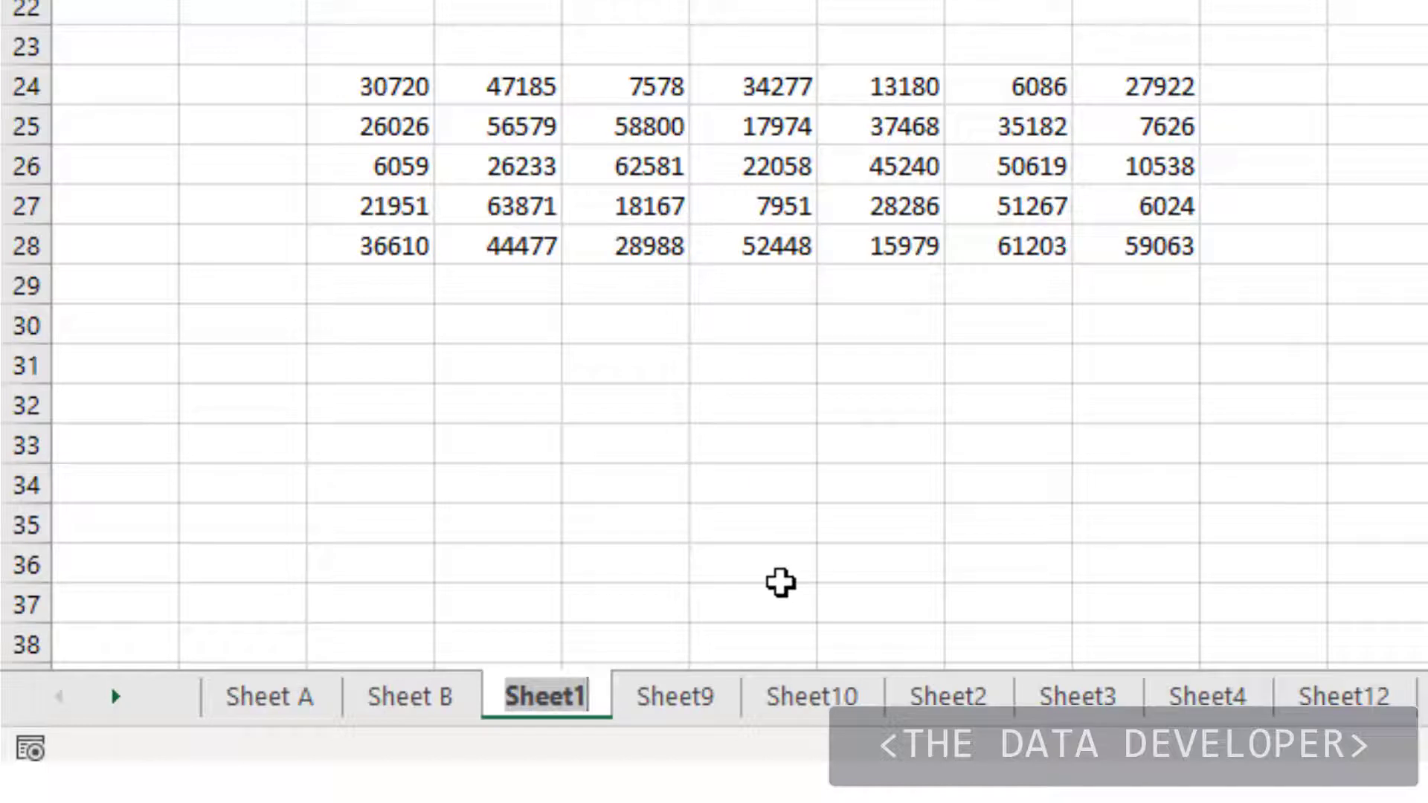
type("She")
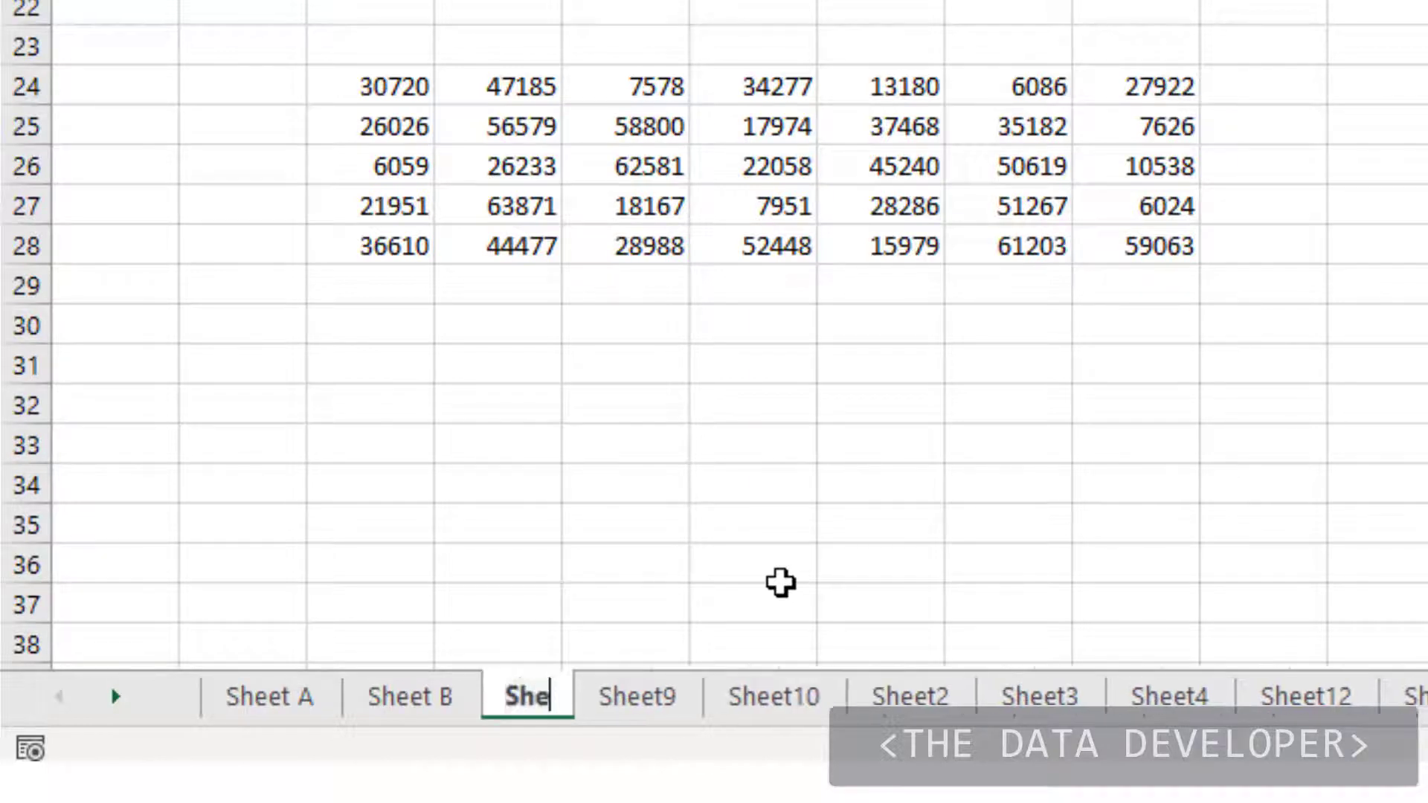
type("et C")
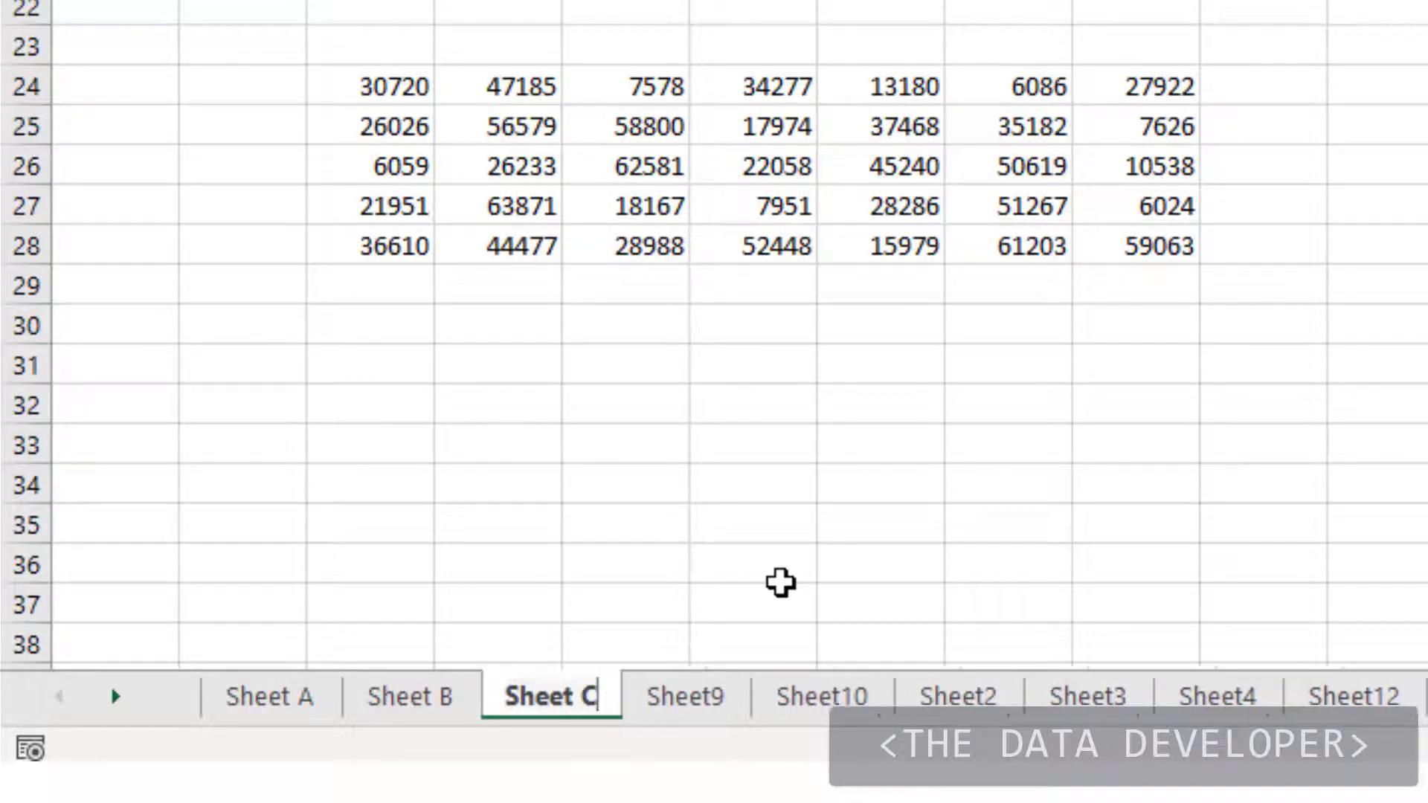
left_click(1043, 439)
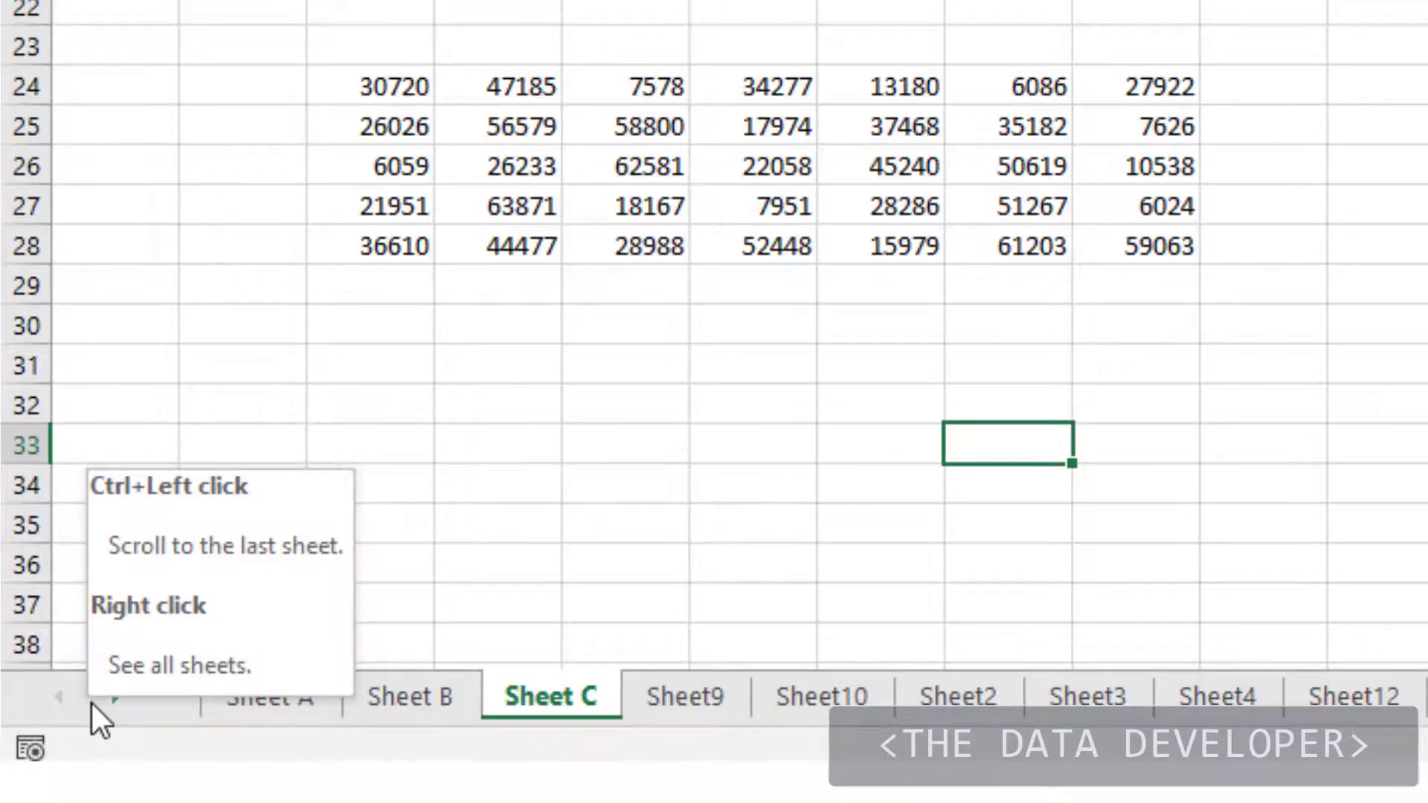
Step: Activate Sheet12 from the list of all worksheets, and call up the list once more before dismissing it
right_click(91, 703)
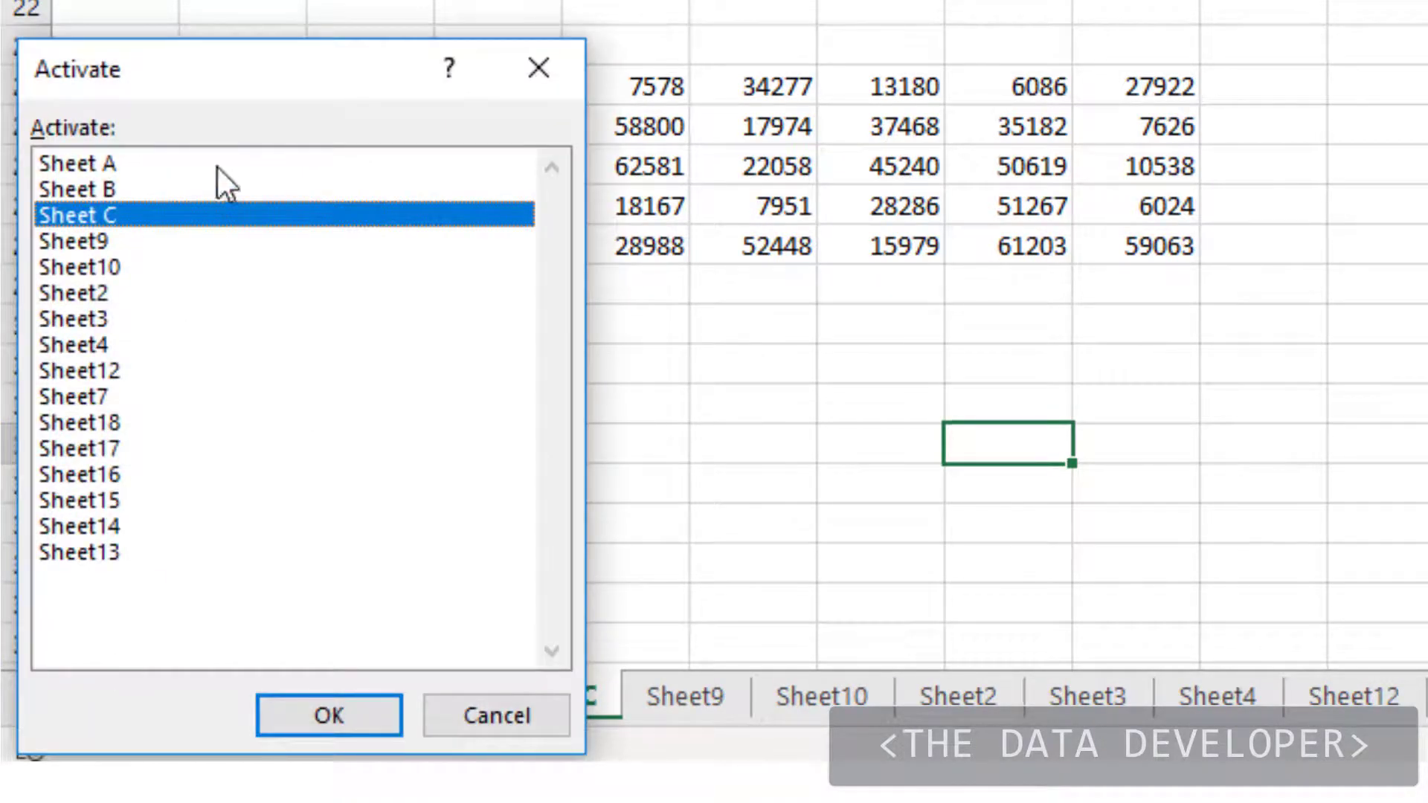
left_click_drag(277, 48, 437, 0)
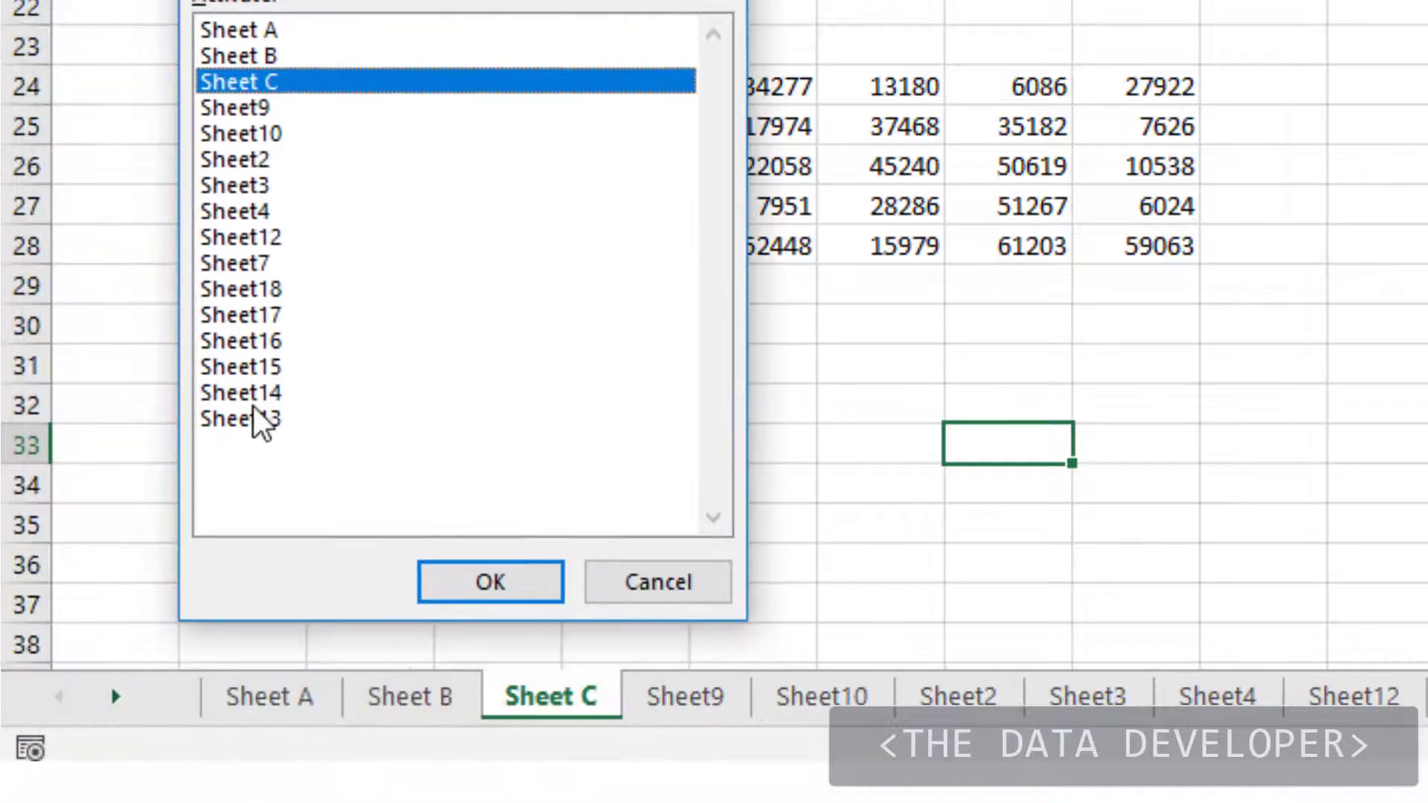
left_click(239, 236)
left_click(485, 592)
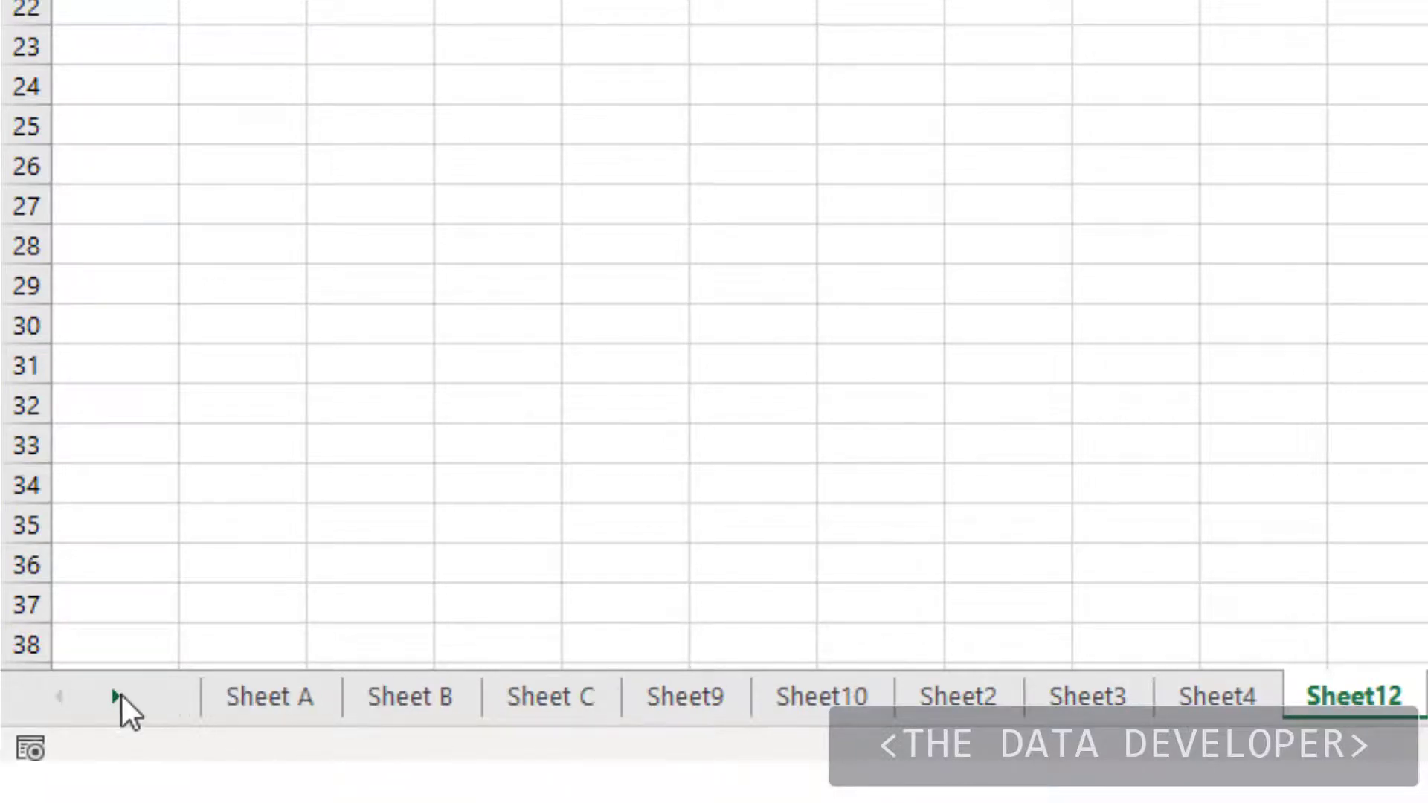
right_click(92, 698)
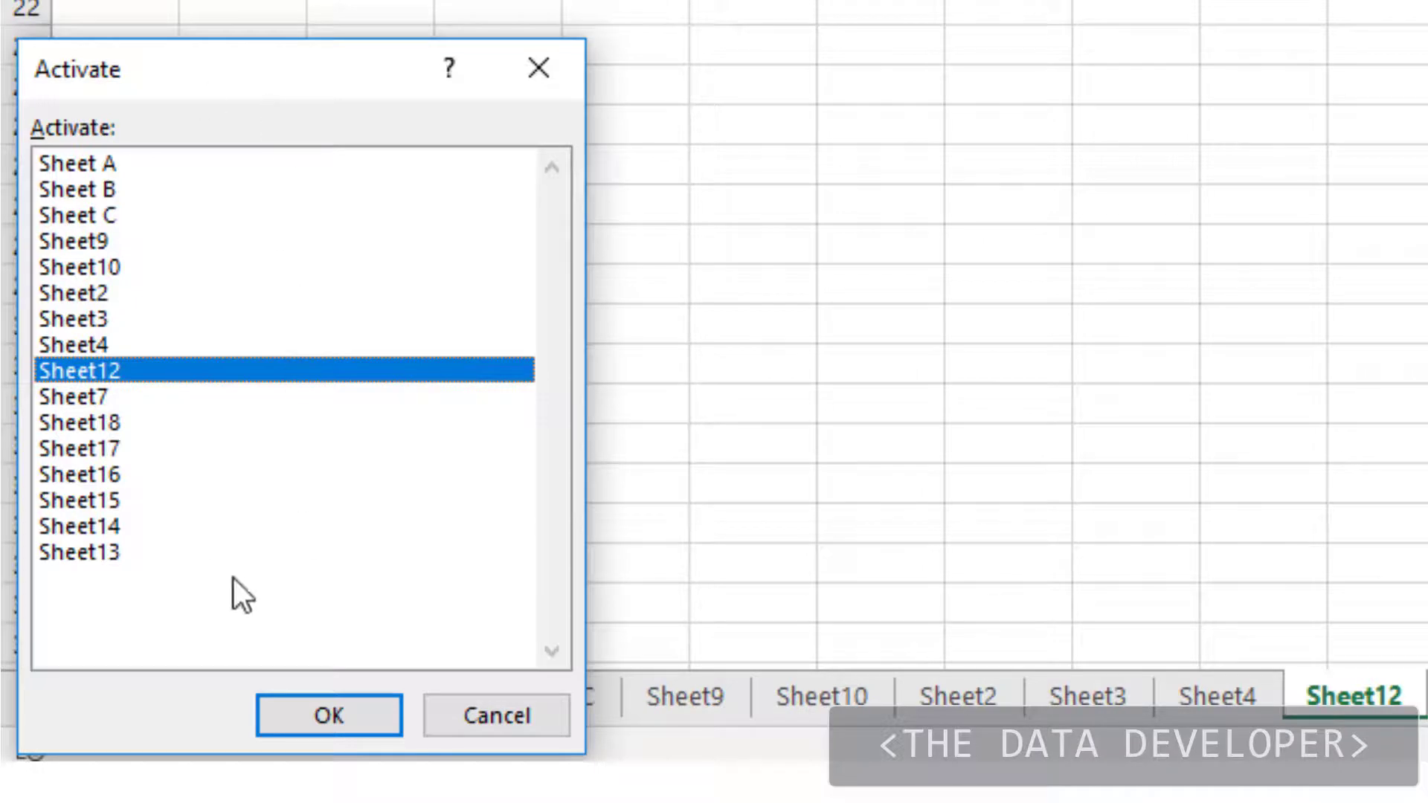
left_click(480, 714)
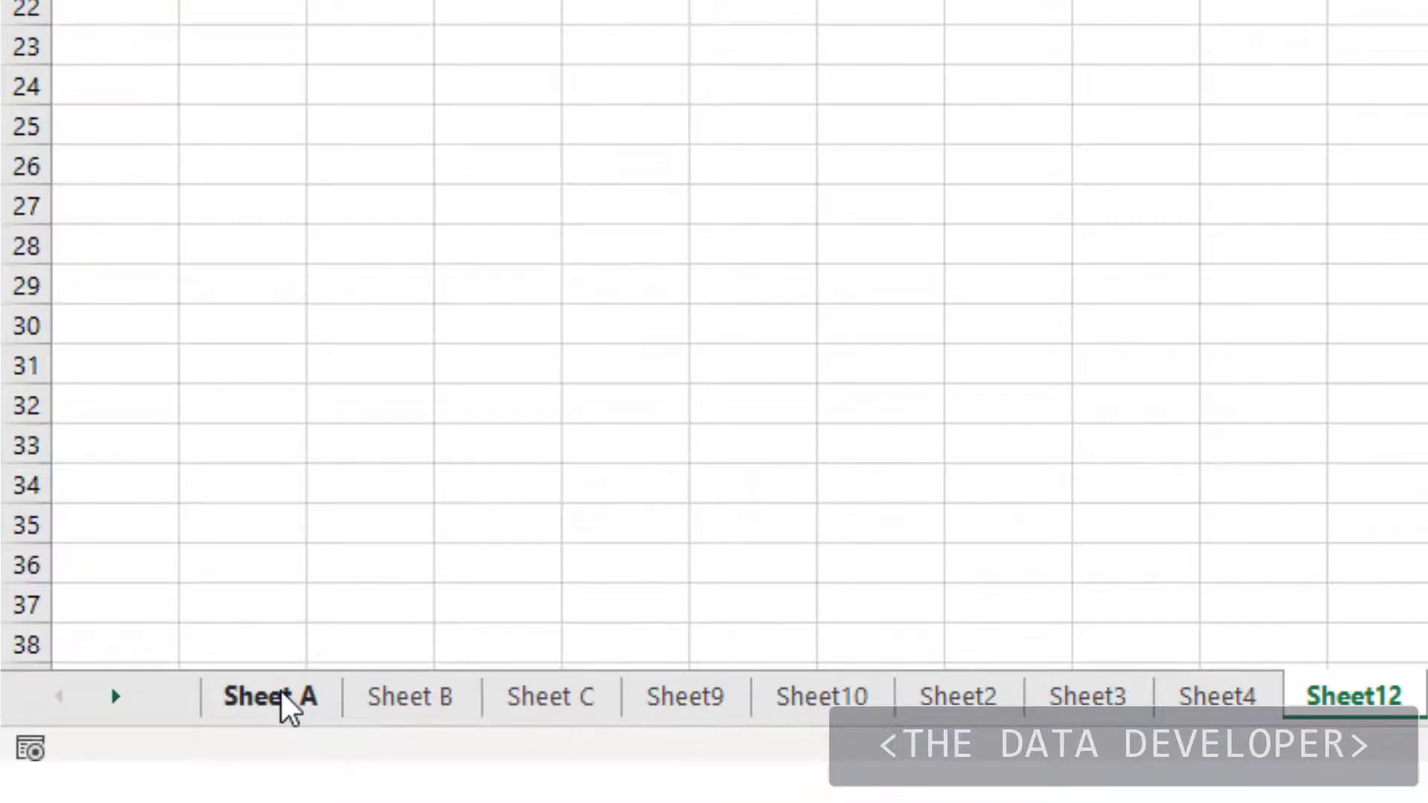
Step: Go to Sheet A, step forward through the worksheets to Sheet2, and step back through the preceding ones
left_click(288, 703)
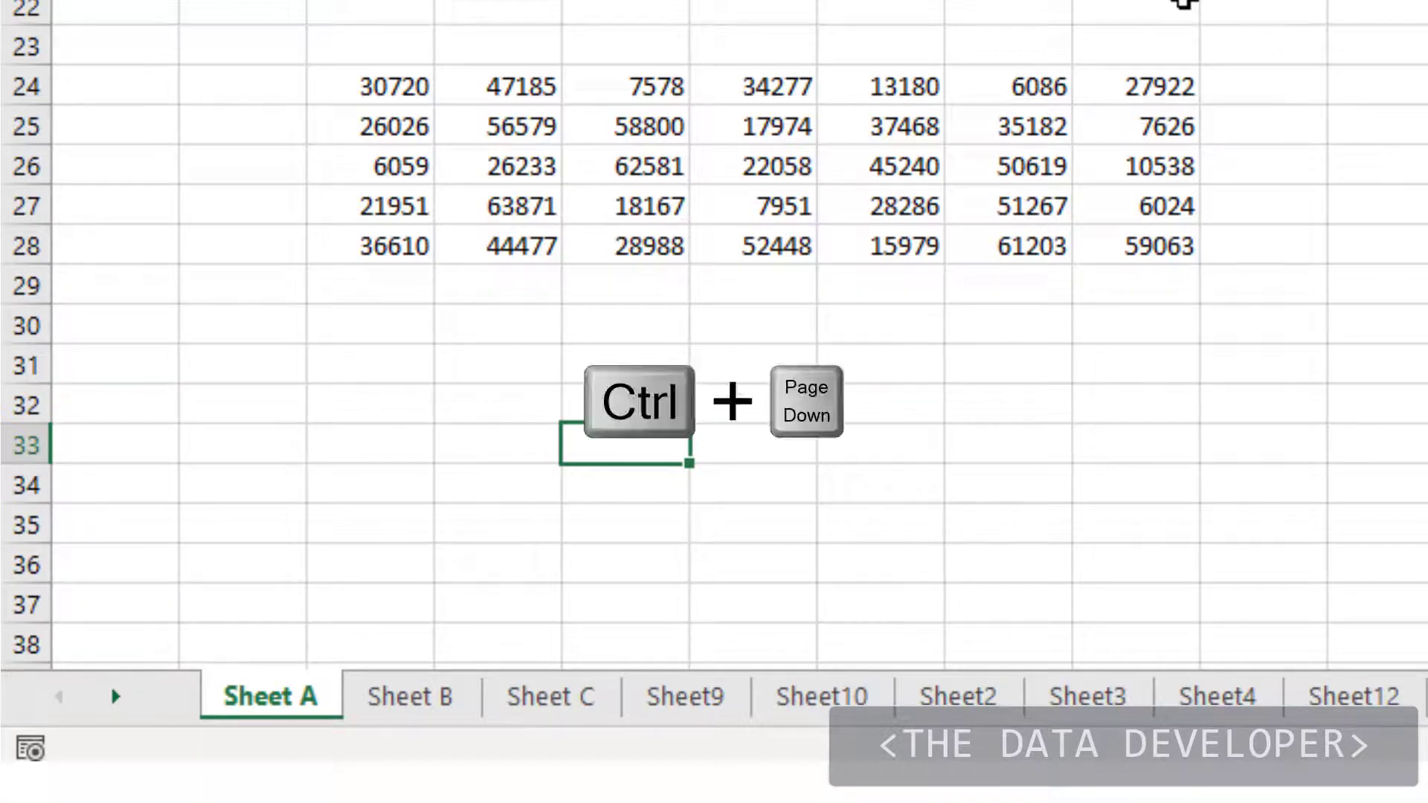
key("ctrl+Page_Down")
key("ctrl+Page_Down")
key("ctrl+Page_Down")
key("ctrl+Page_Down")
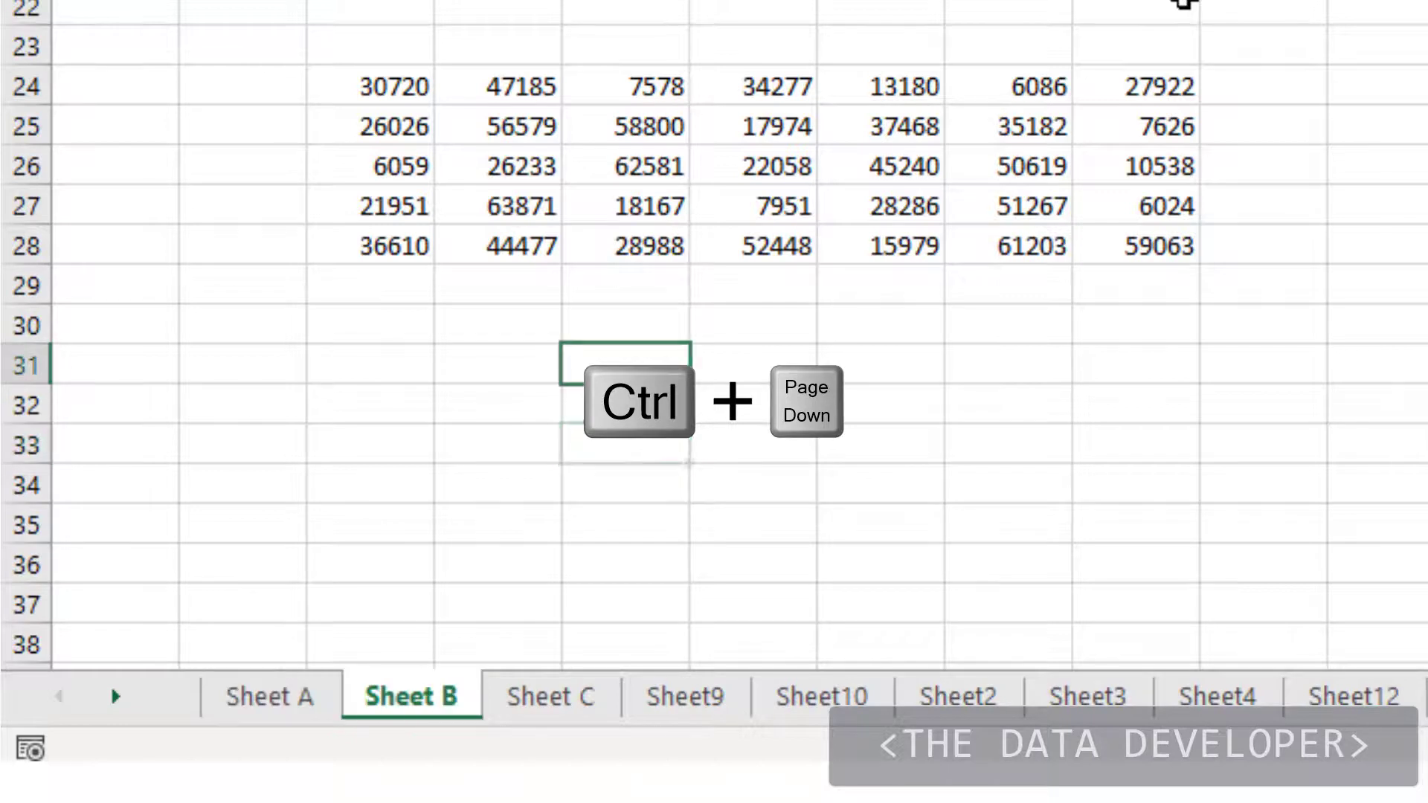
key("ctrl+Page_Down")
key("ctrl+Page_Down")
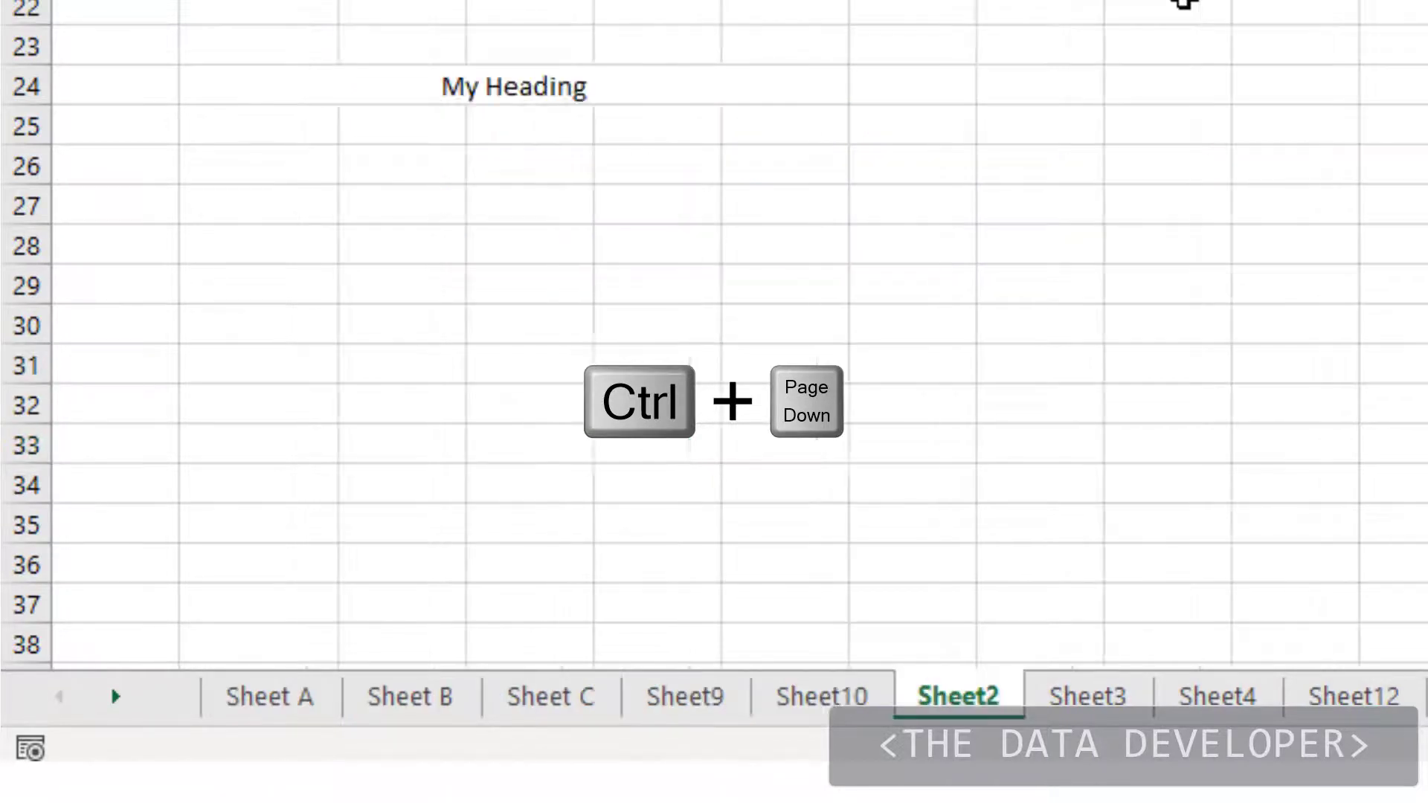
key("ctrl+Page_Up")
key("ctrl+Page_Up")
key("ctrl+Page_Up")
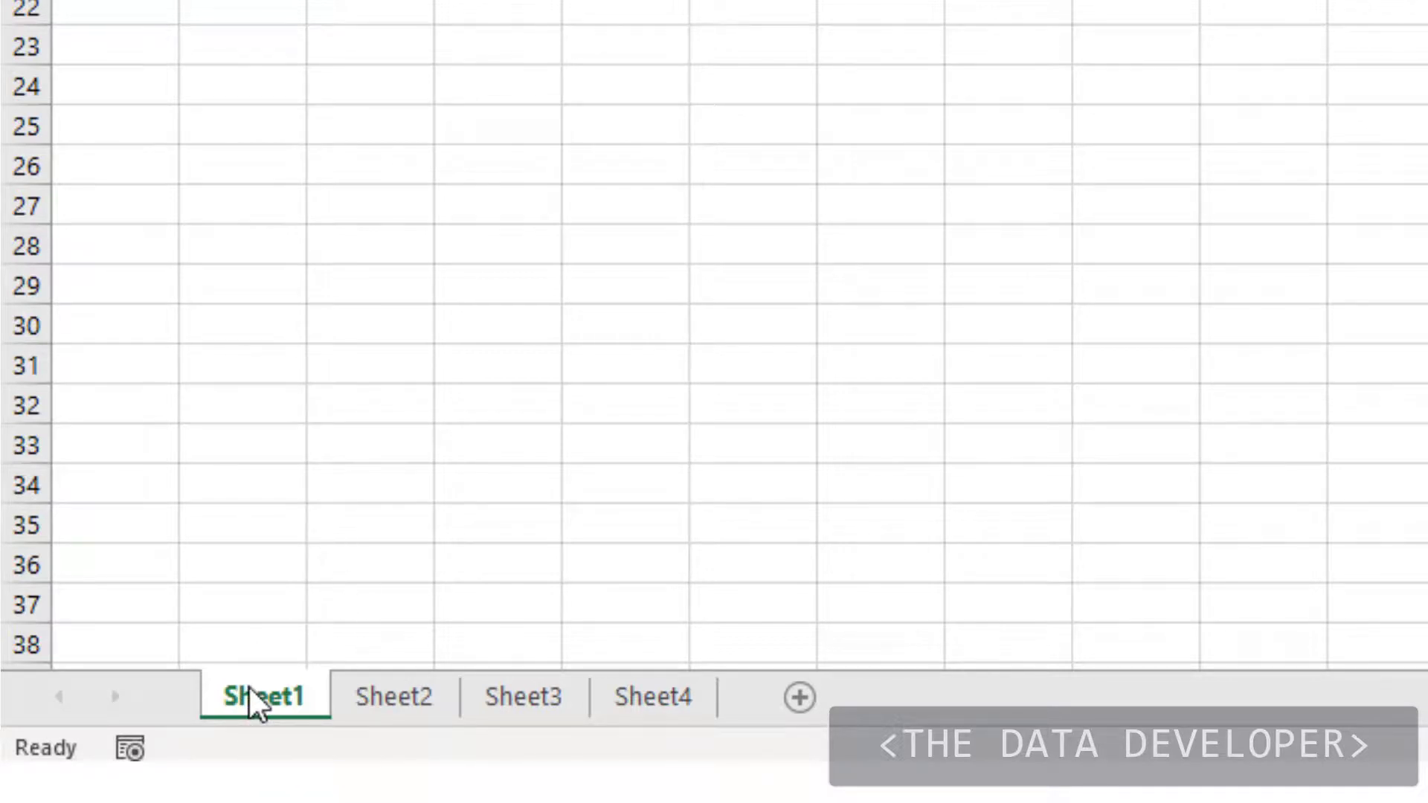
Step: Group Sheet1 and Sheet2 in the four-sheet workbook and enter "Value" in cell C4 of both
key("shift")
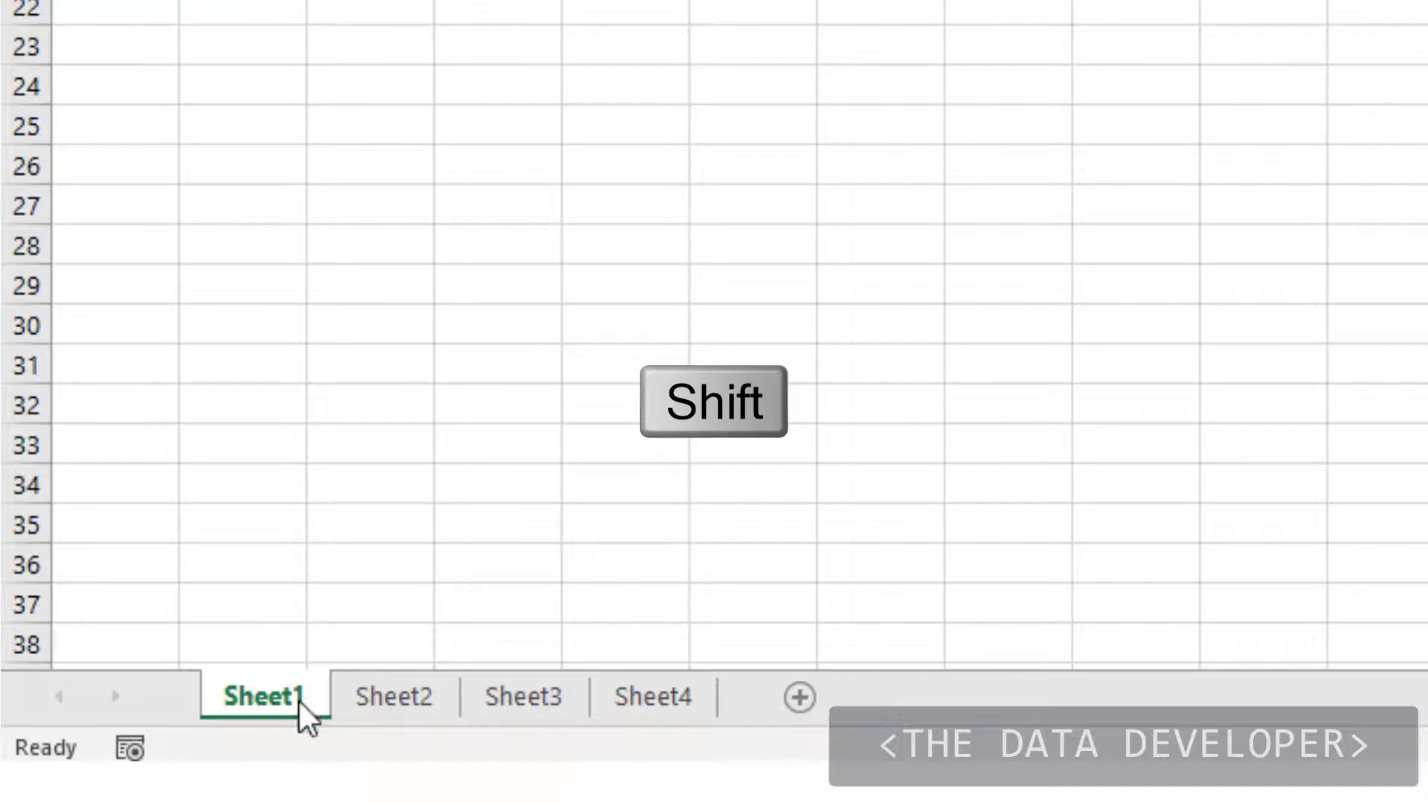
left_click(392, 702, "shift")
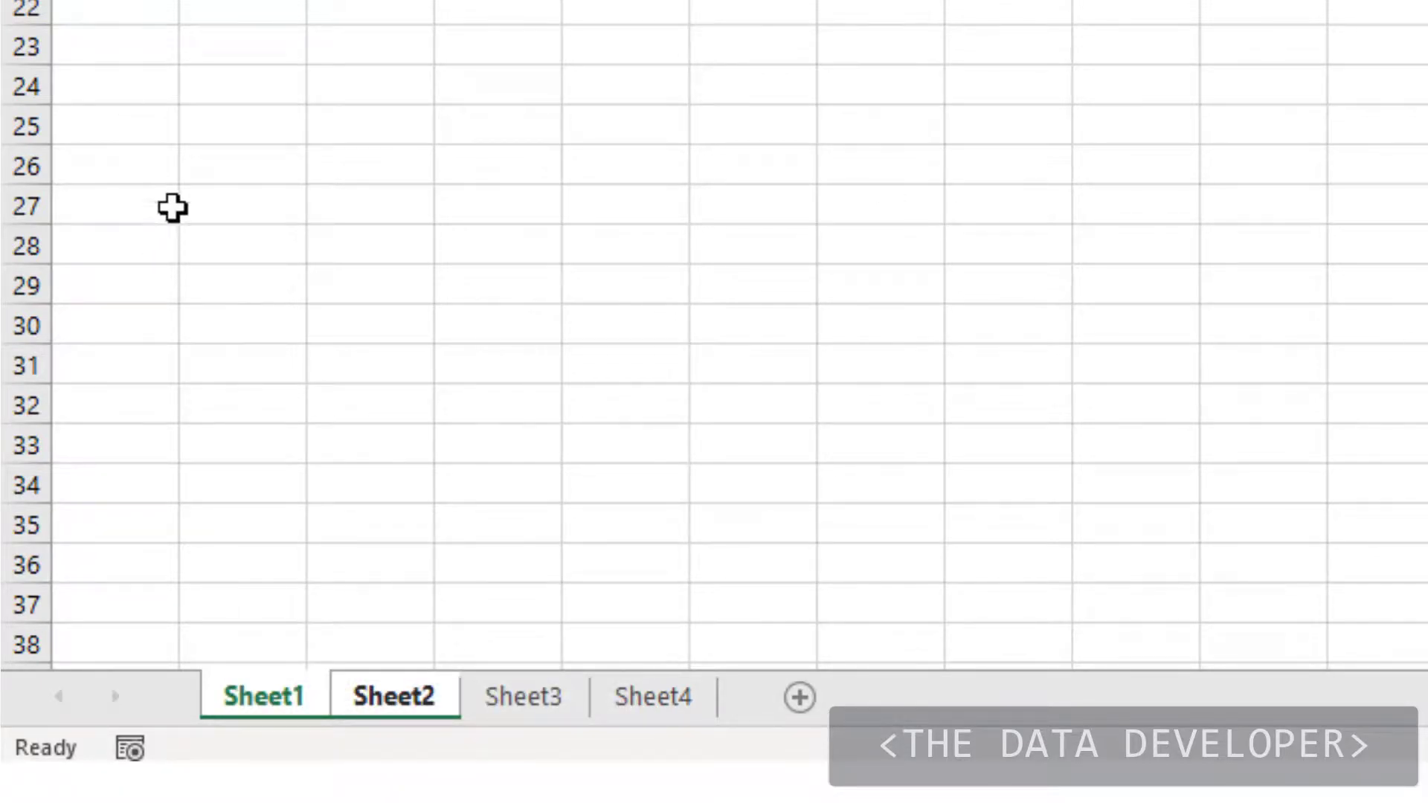
left_click(197, 37)
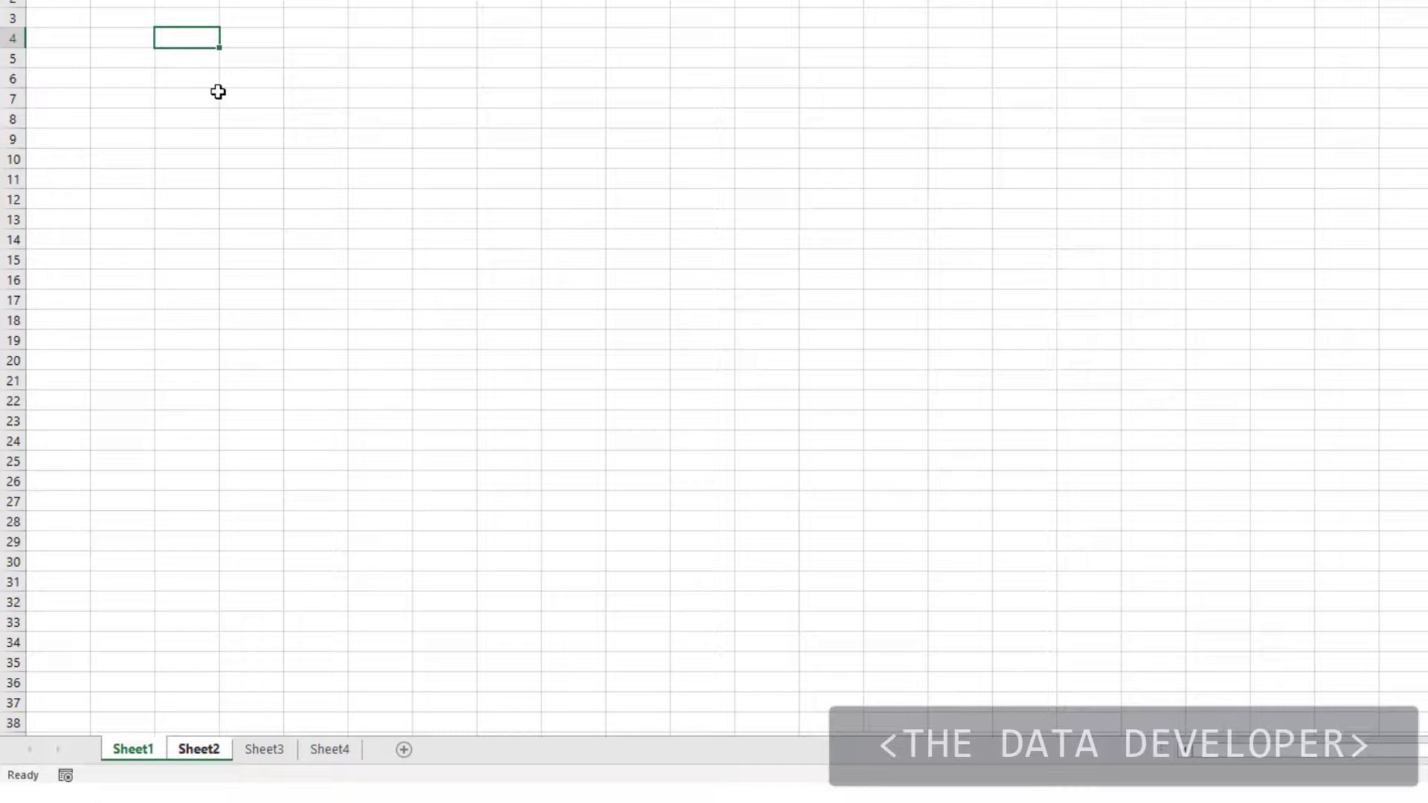
type("Value")
key("Return")
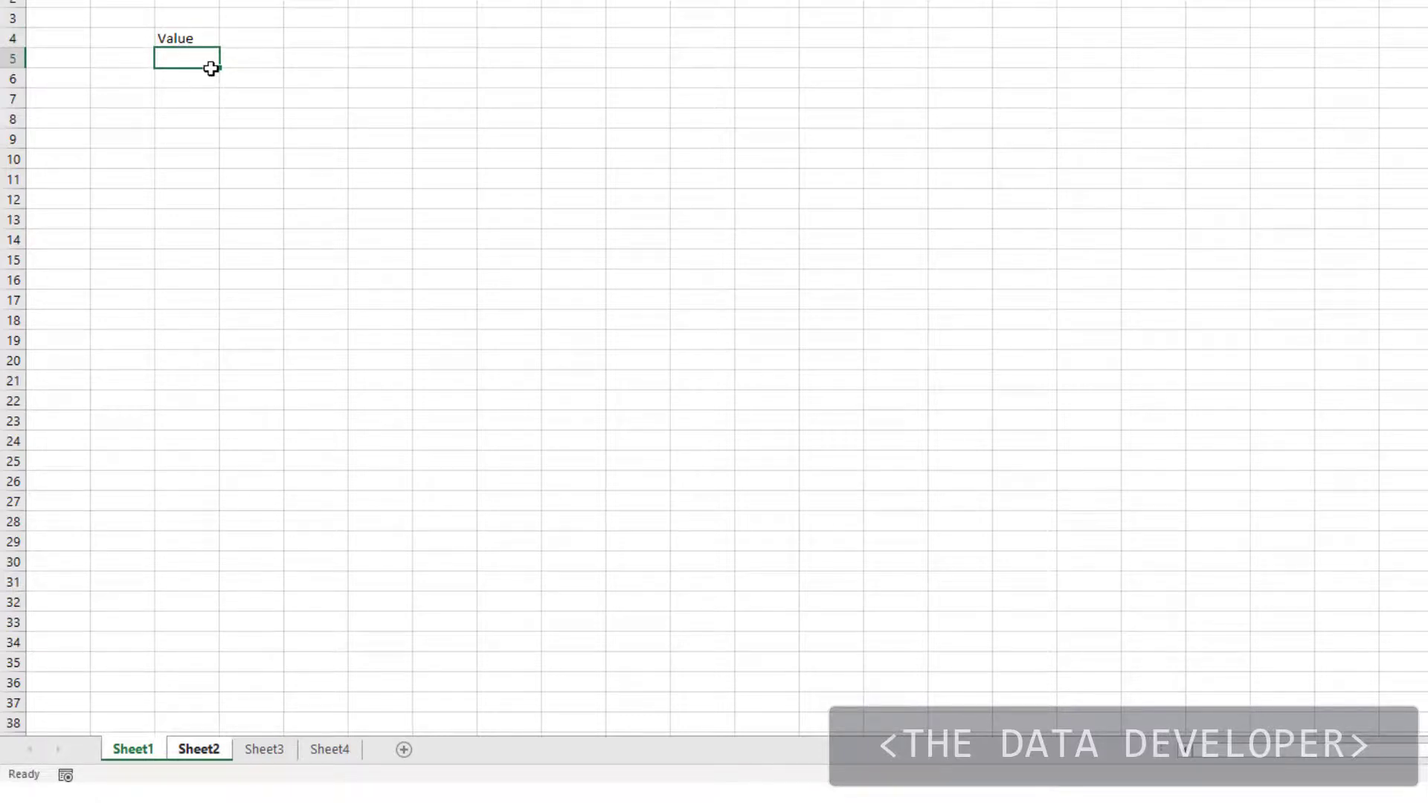
Step: Fill column C of the grouped Sheet1 and Sheet2 with yellow, and leave the group by switching to Sheet3
key("ctrl+space")
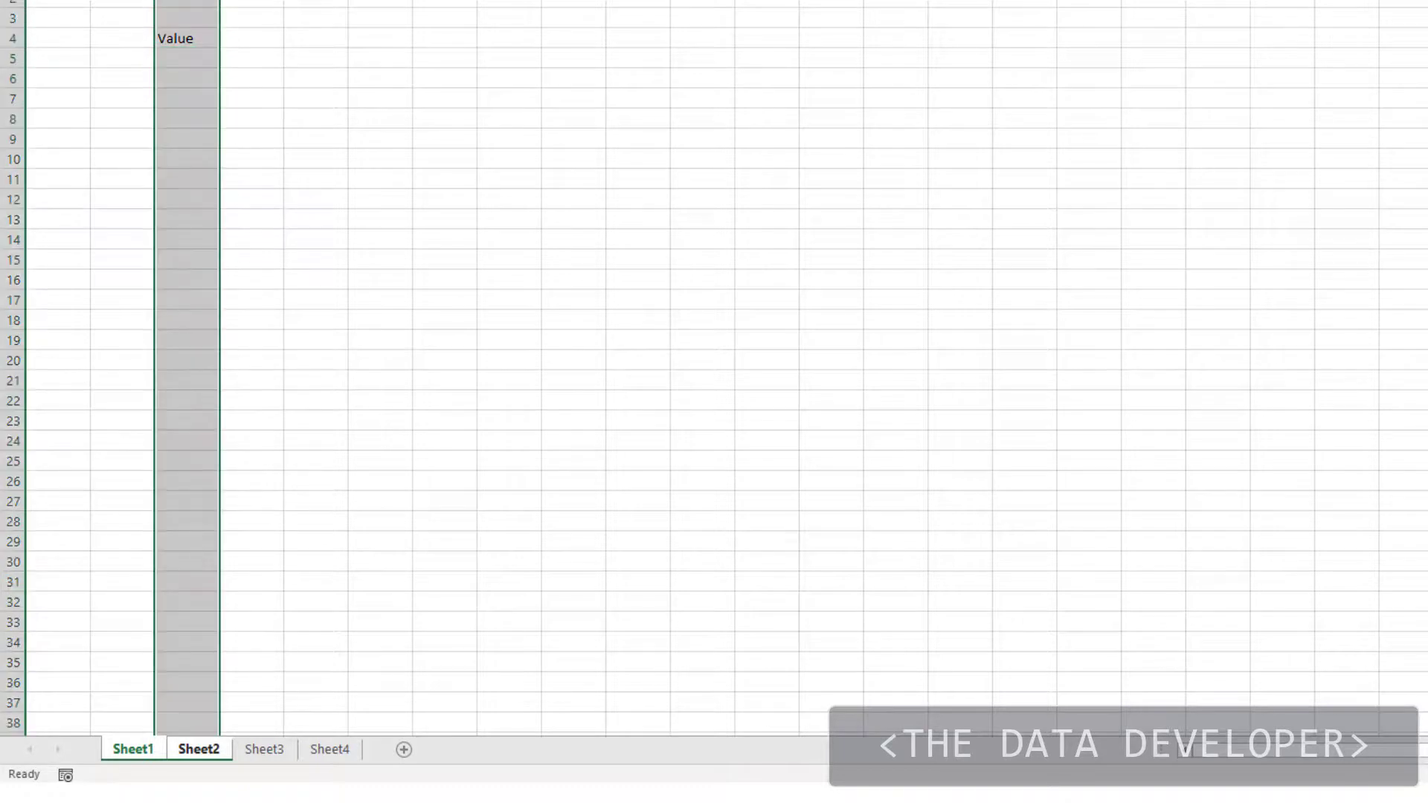
left_click(250, 35)
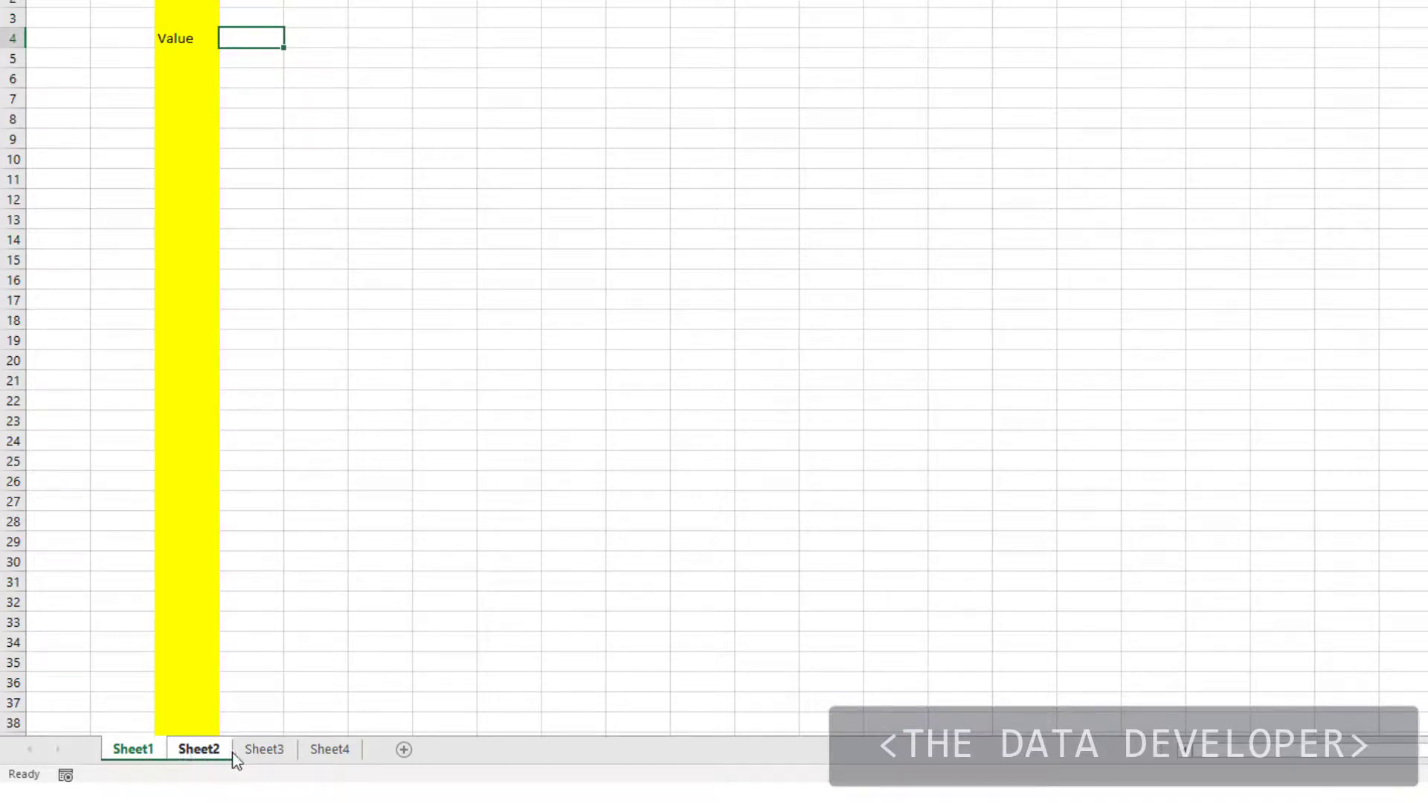
left_click(253, 749)
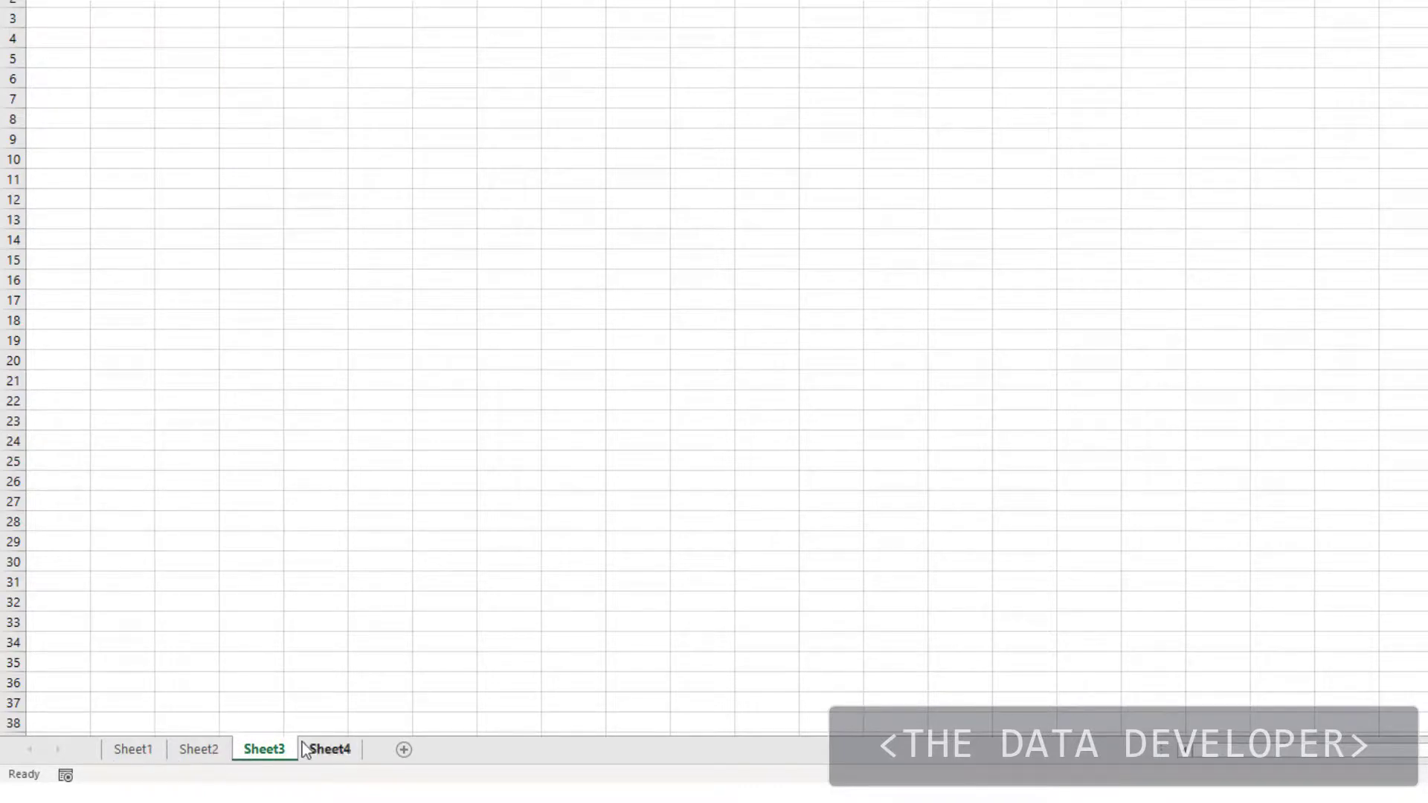
Step: Compare Sheet1 and Sheet2 to check the entry in C4 and the fill of column C
left_click(131, 753)
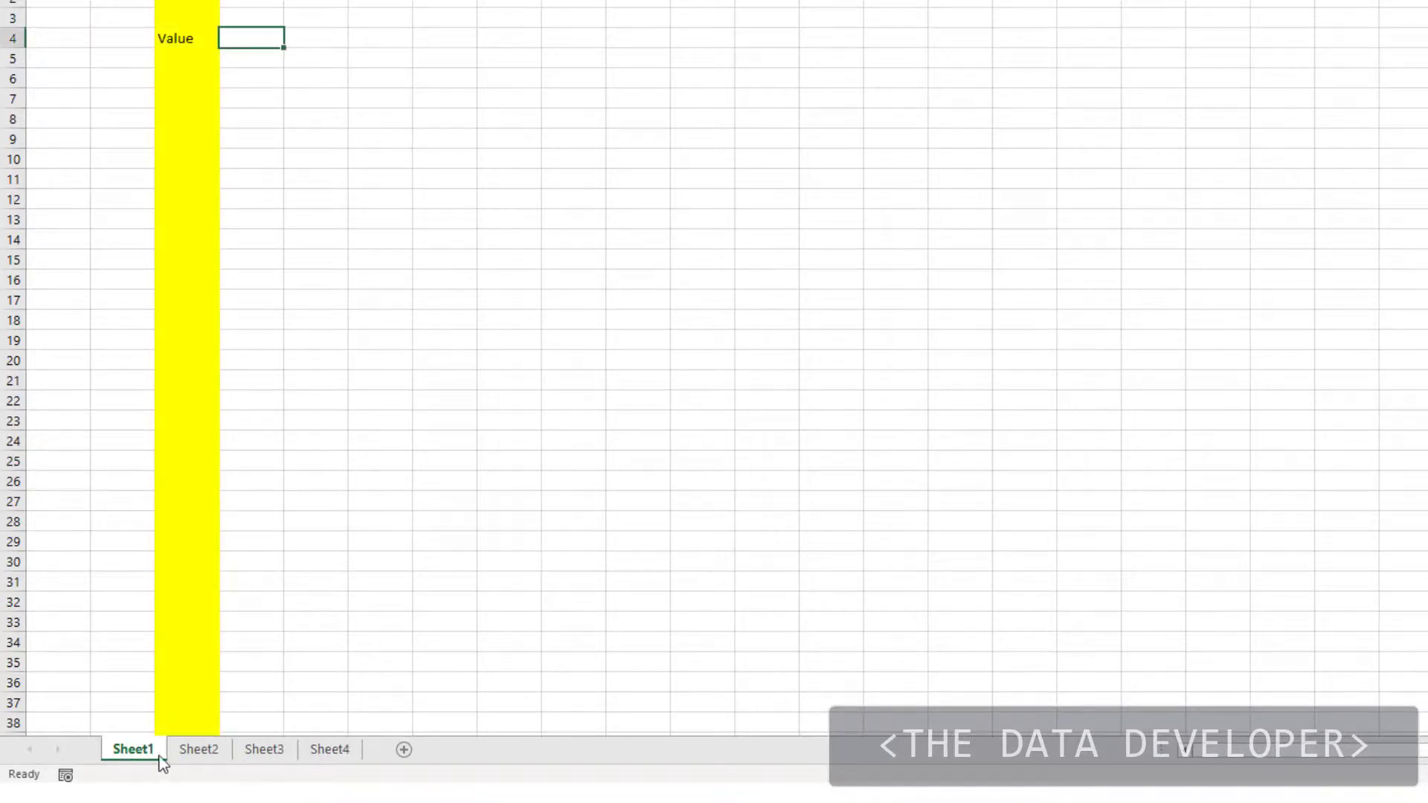
left_click(195, 751)
left_click(130, 749)
left_click(192, 748)
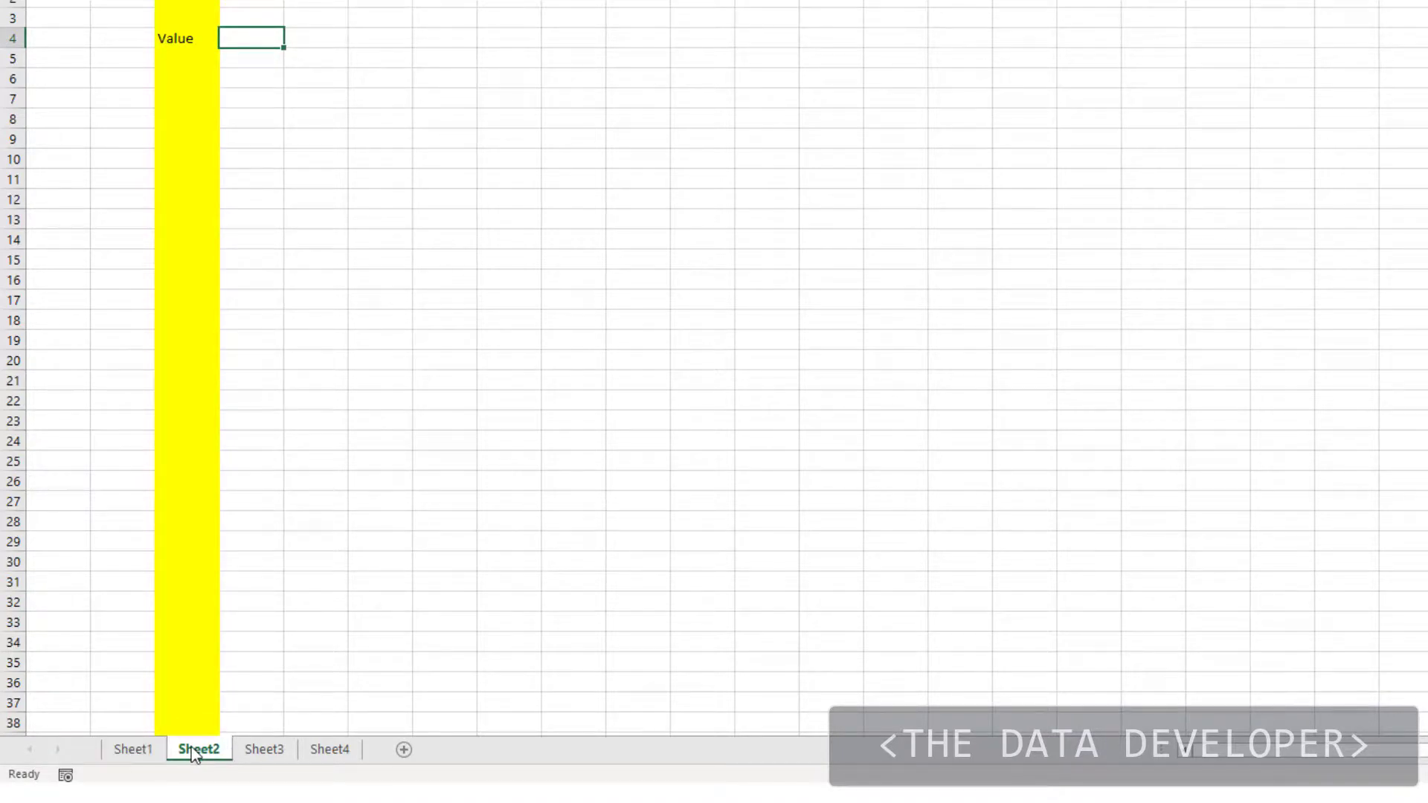
left_click(292, 219)
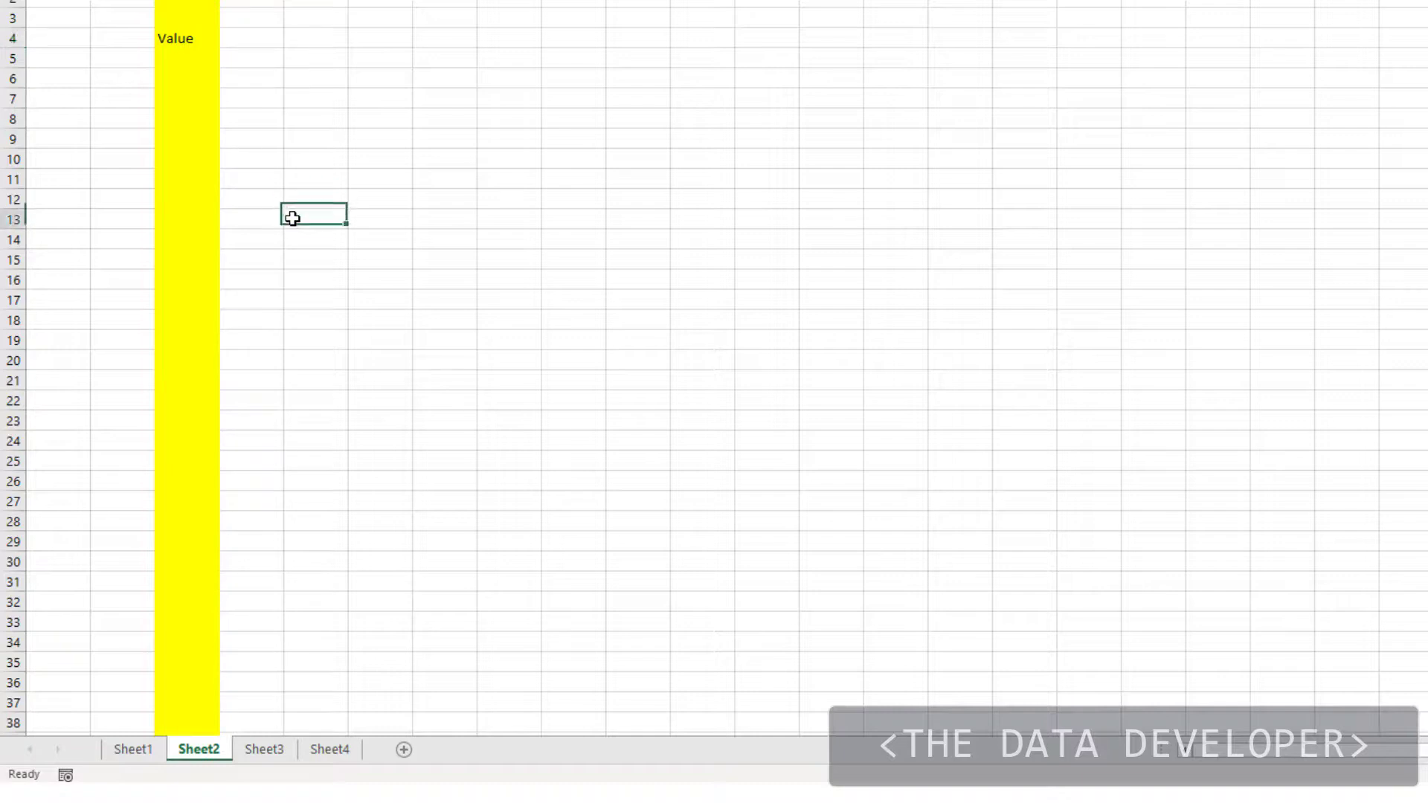
Step: Group the non-adjacent Sheet1 and Sheet3 and enter "Value 2" in cell D4 of both
left_click(140, 752)
key("ctrl")
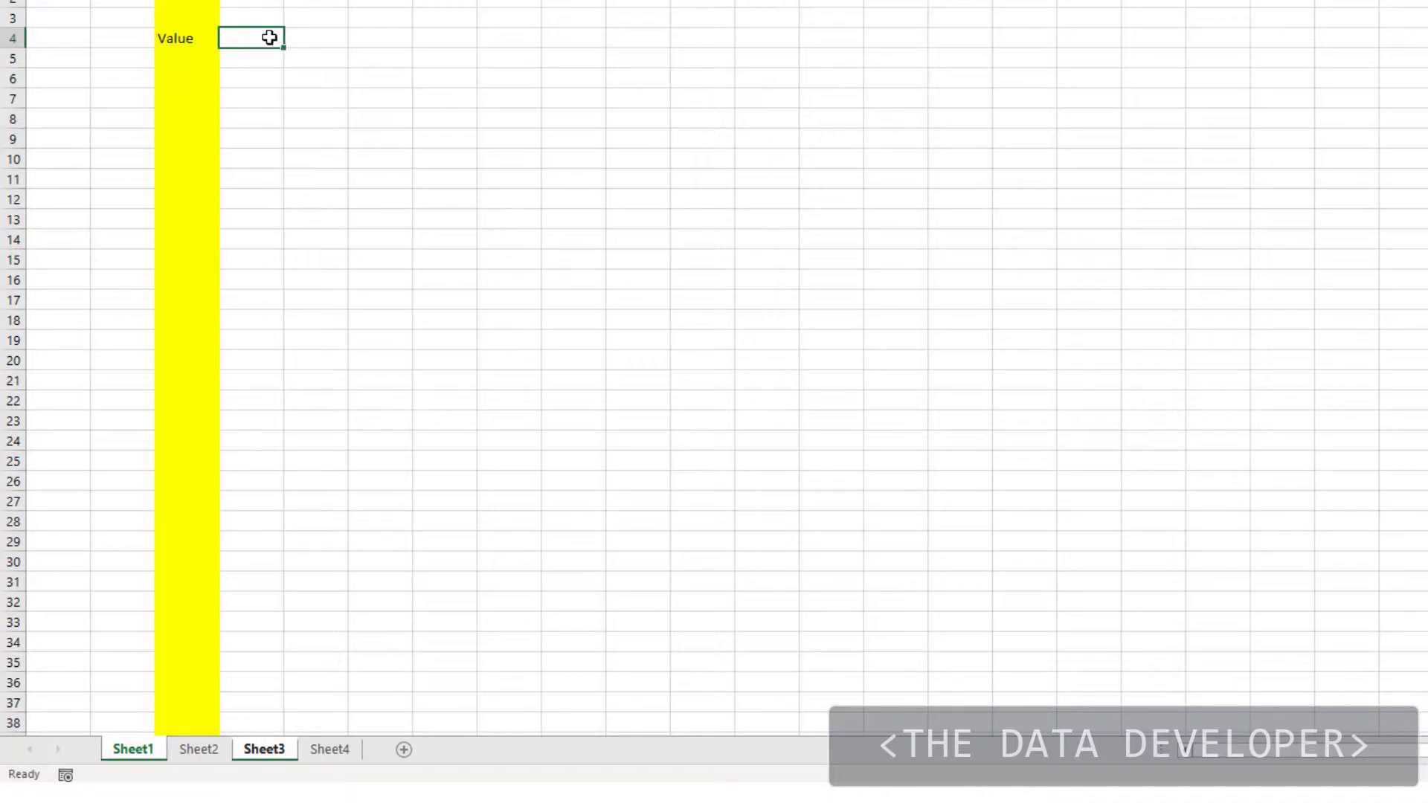
type("Value")
key("Return")
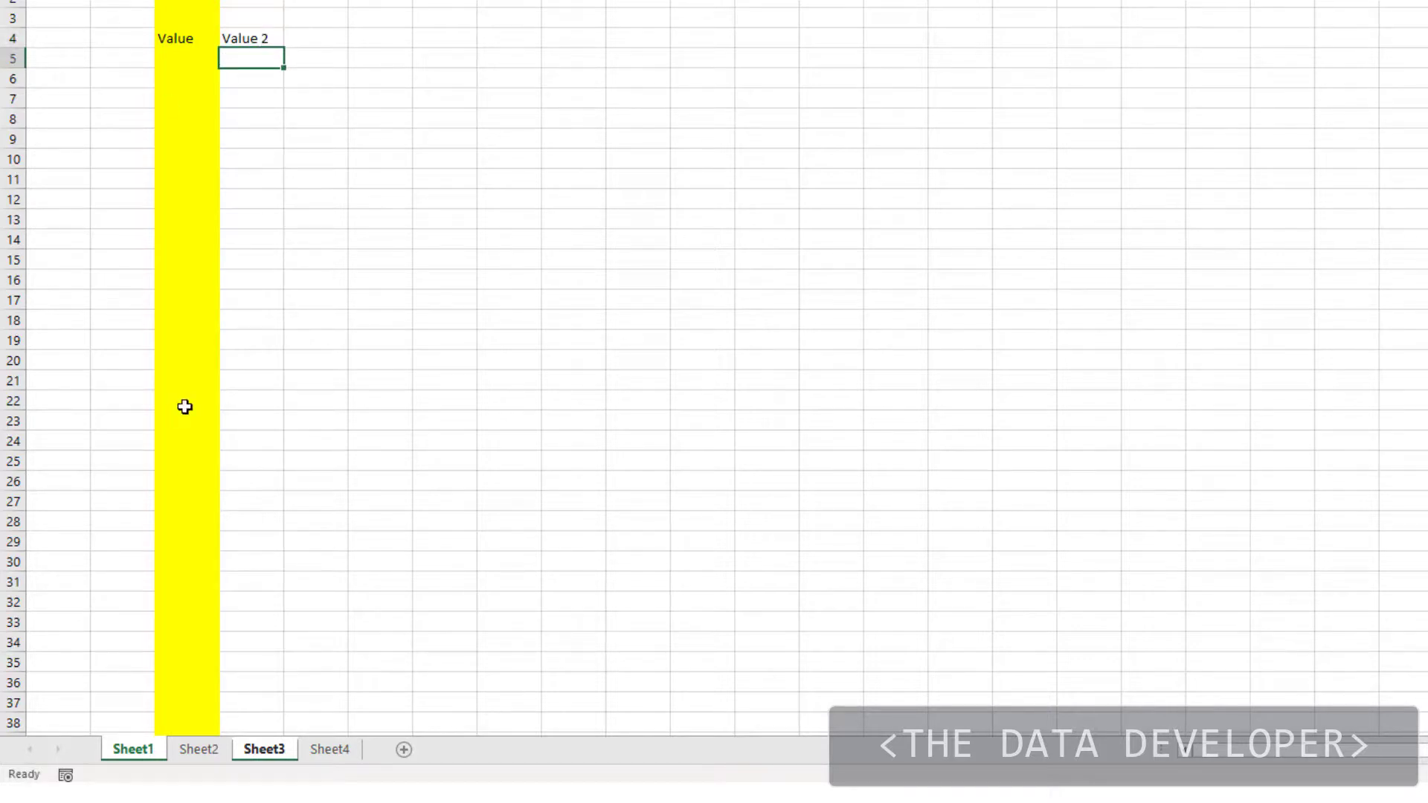
Step: Look through Sheet2, Sheet3 and Sheet1 to check which of them contain the D4 entry
left_click(209, 748)
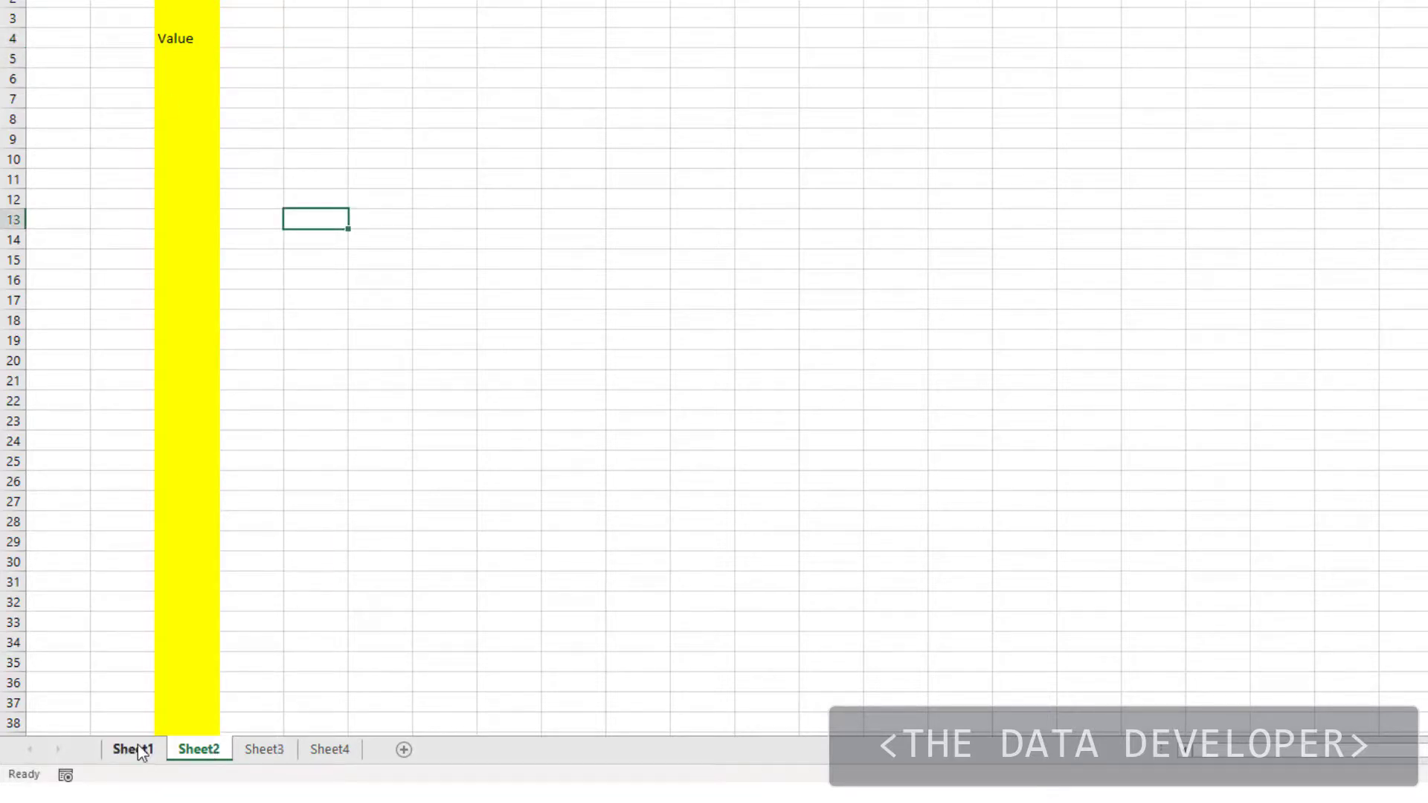
left_click(255, 752)
left_click(206, 758)
left_click(145, 751)
left_click(350, 77)
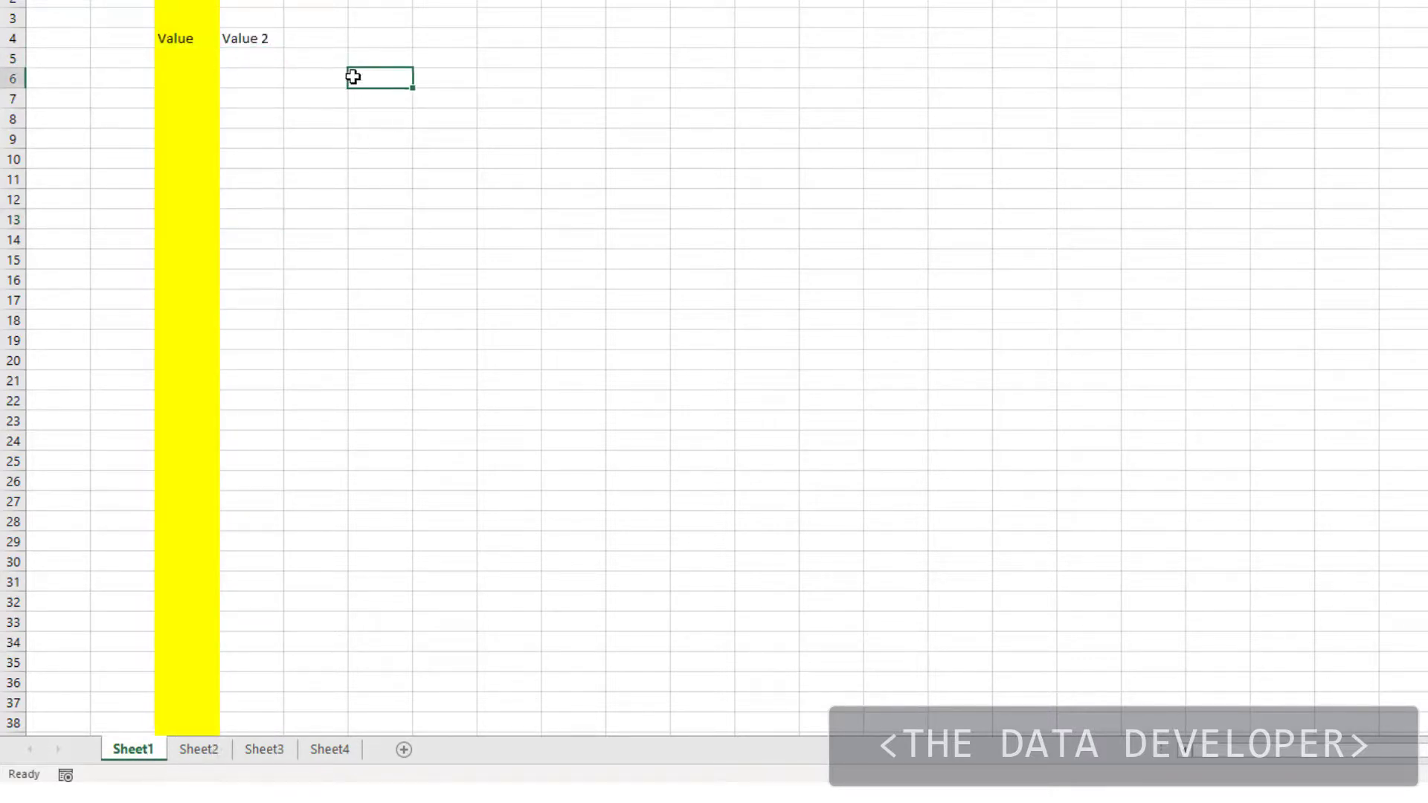
left_click(306, 58)
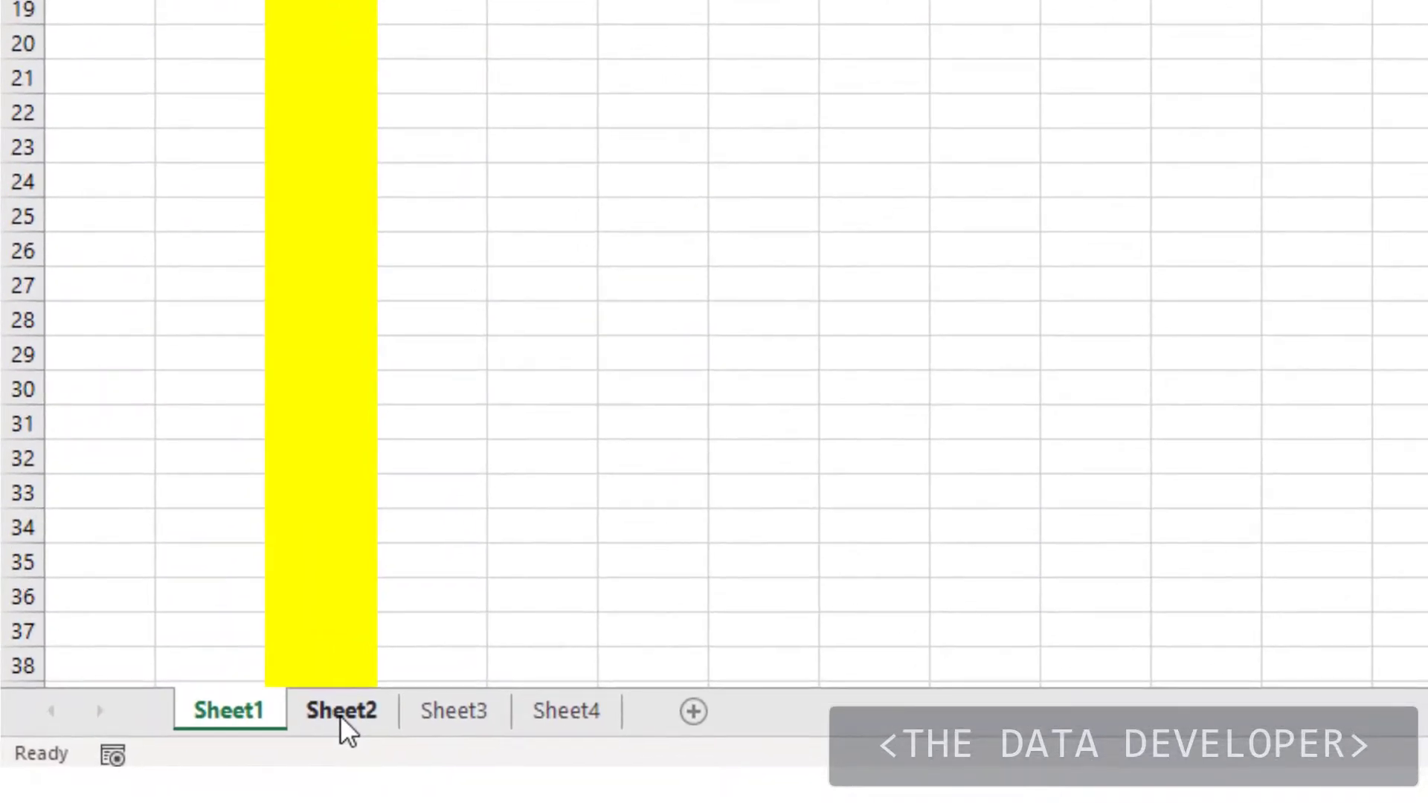
Step: Select all worksheets in the workbook and fill row 13 with light orange on every sheet
right_click(340, 716)
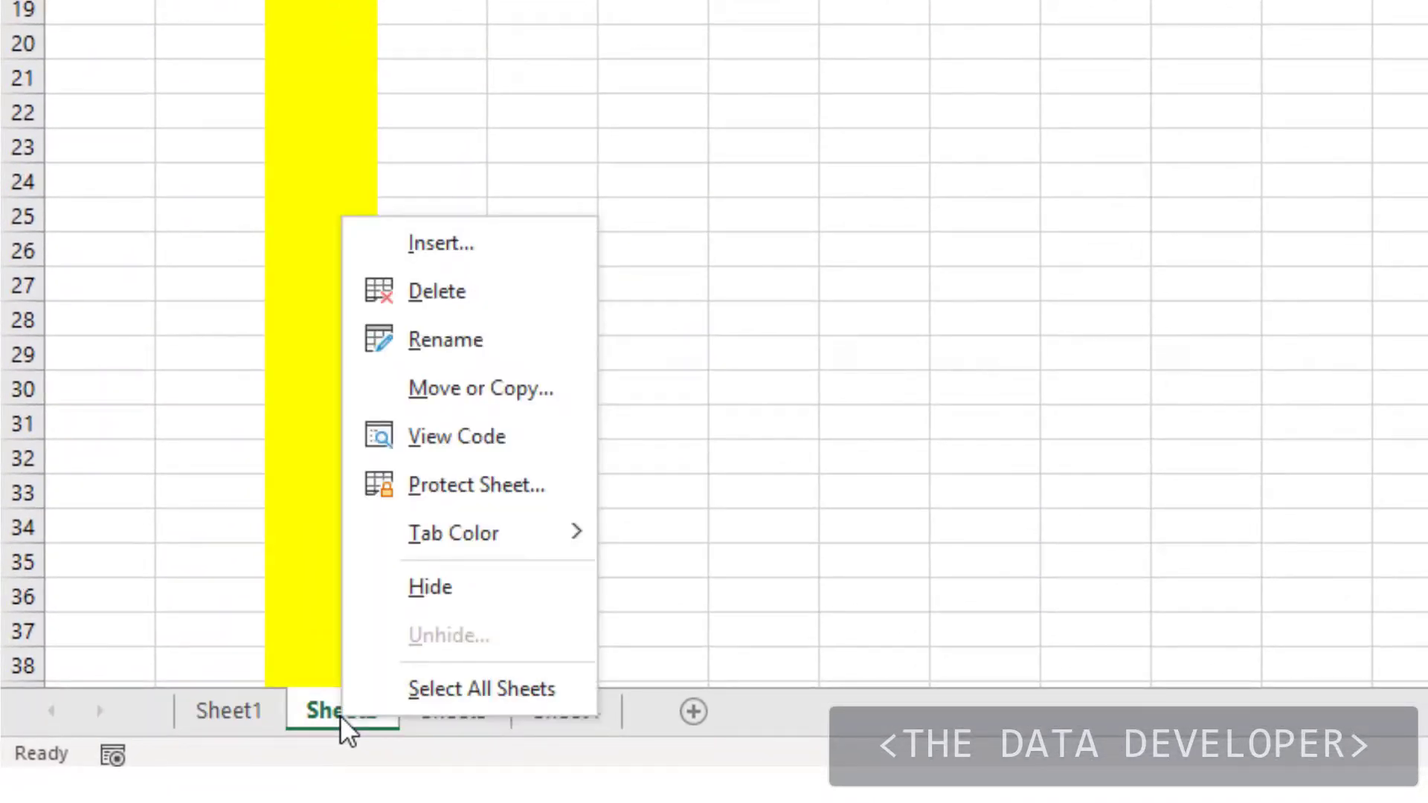
left_click(427, 702)
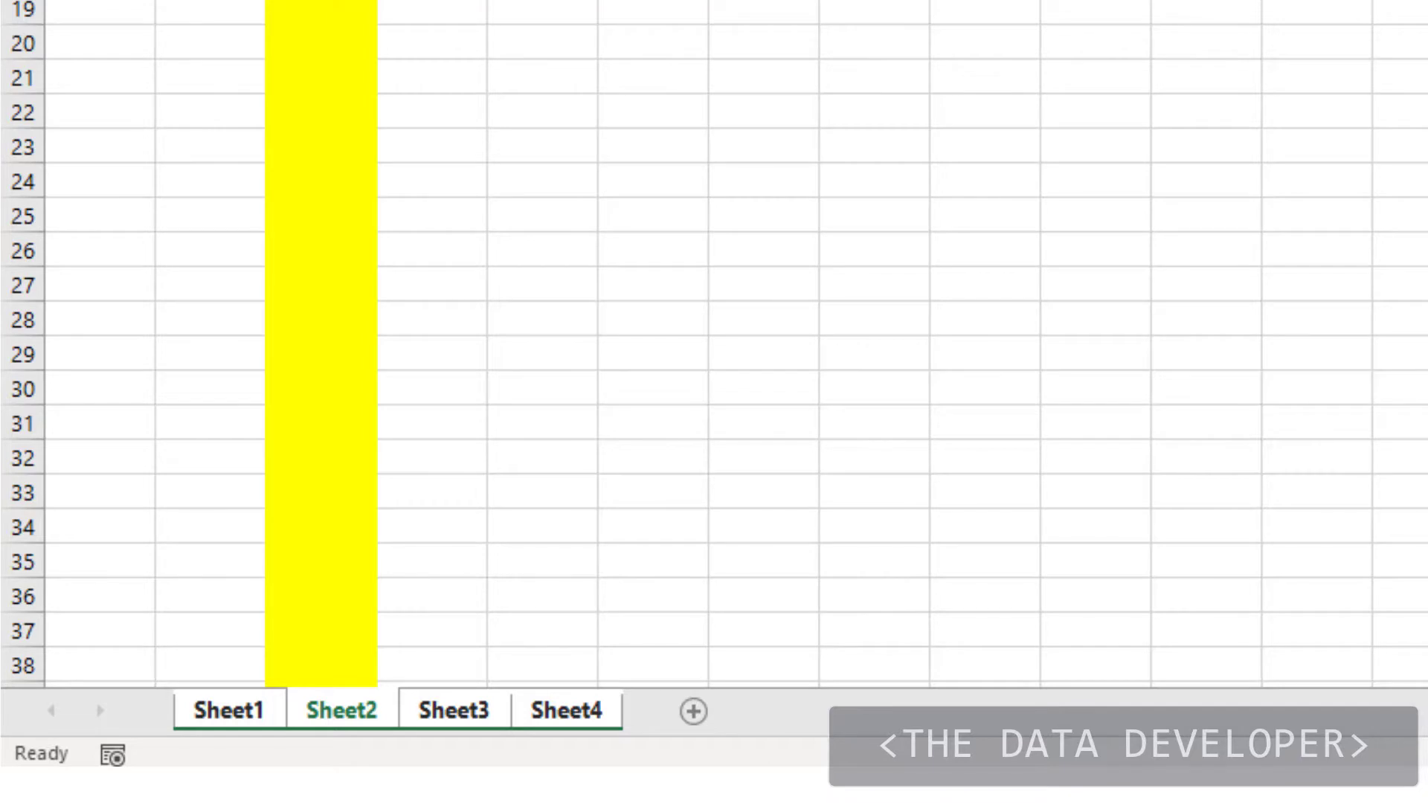
left_click(372, 1)
left_click(437, 2)
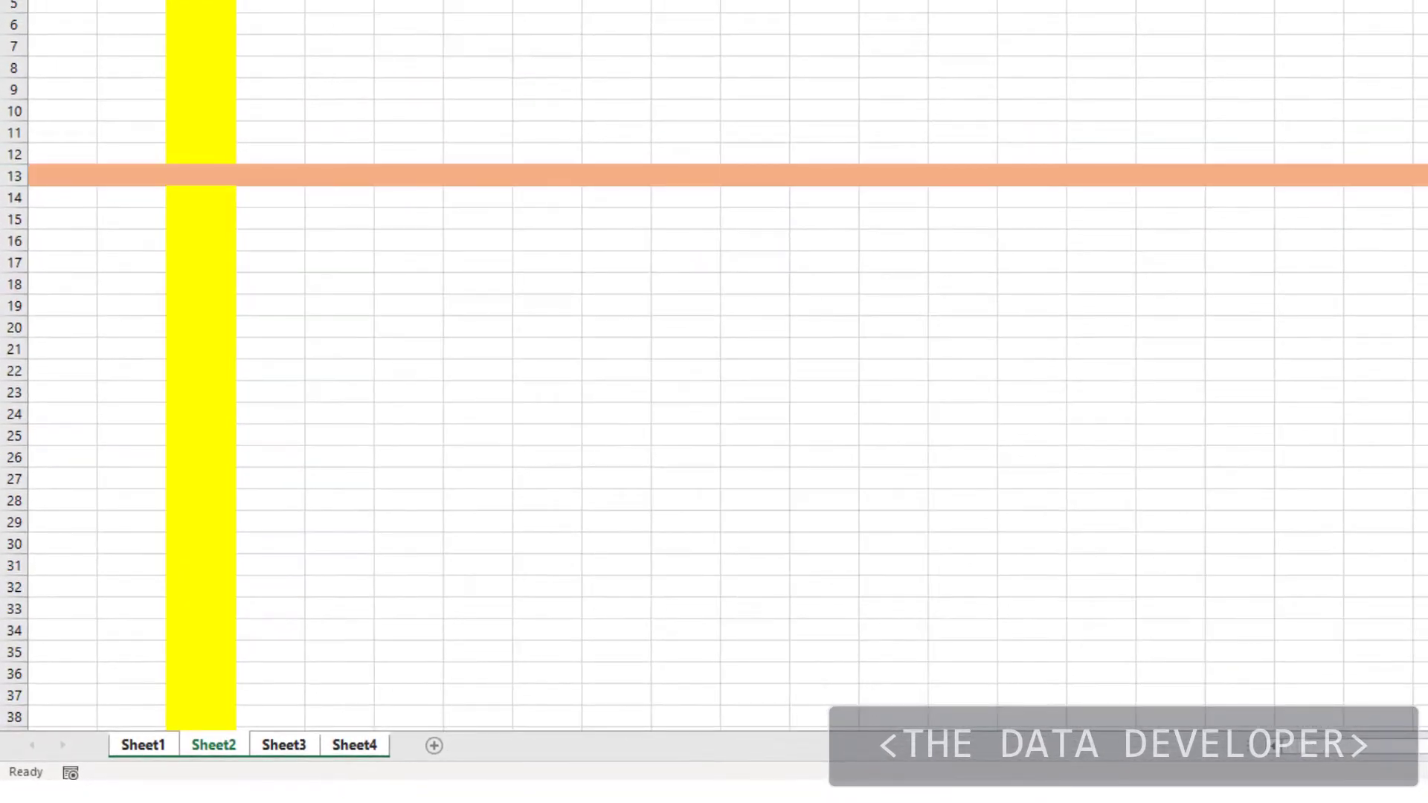
left_click(354, 151)
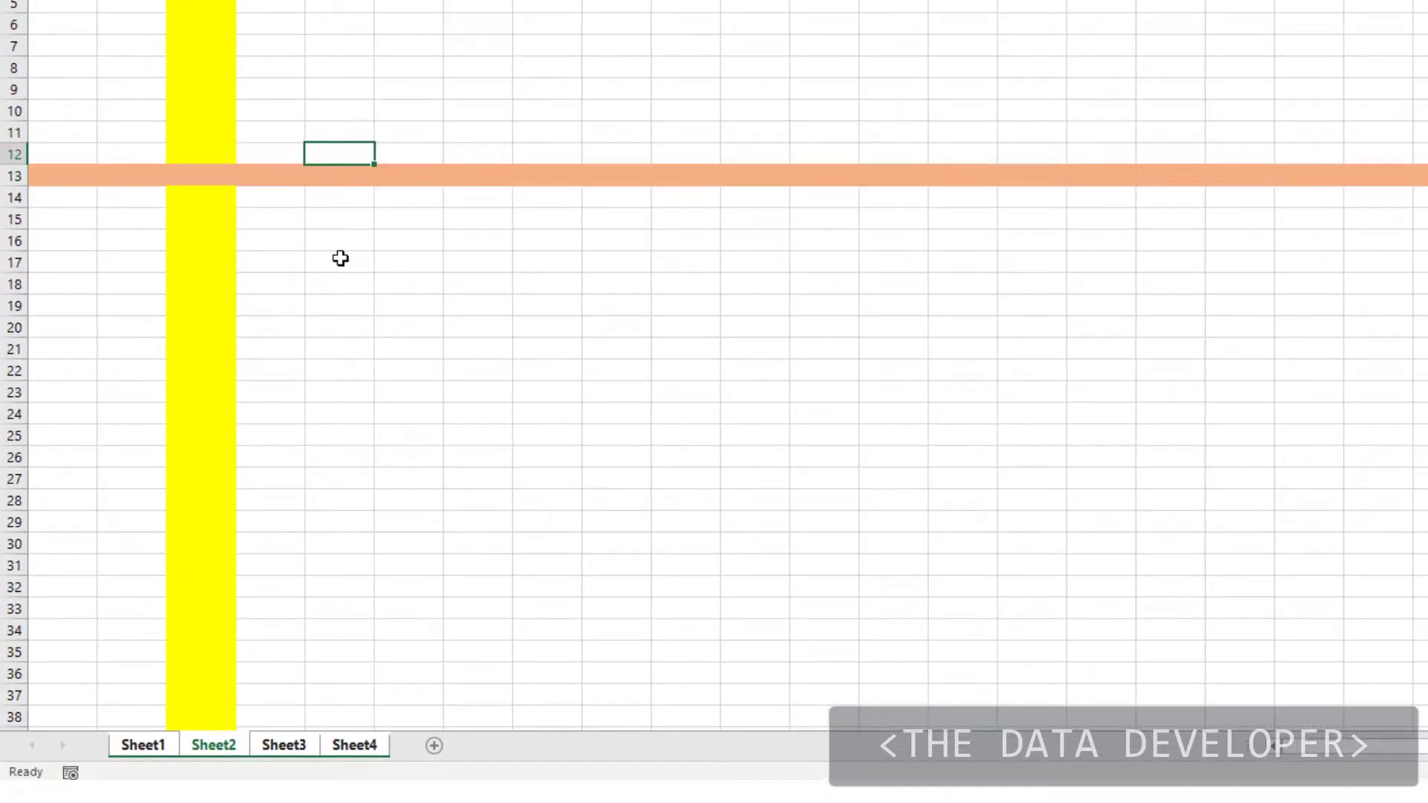
Step: Ungroup all the worksheets, and check row 13 on Sheet4 and Sheet2
right_click(301, 743)
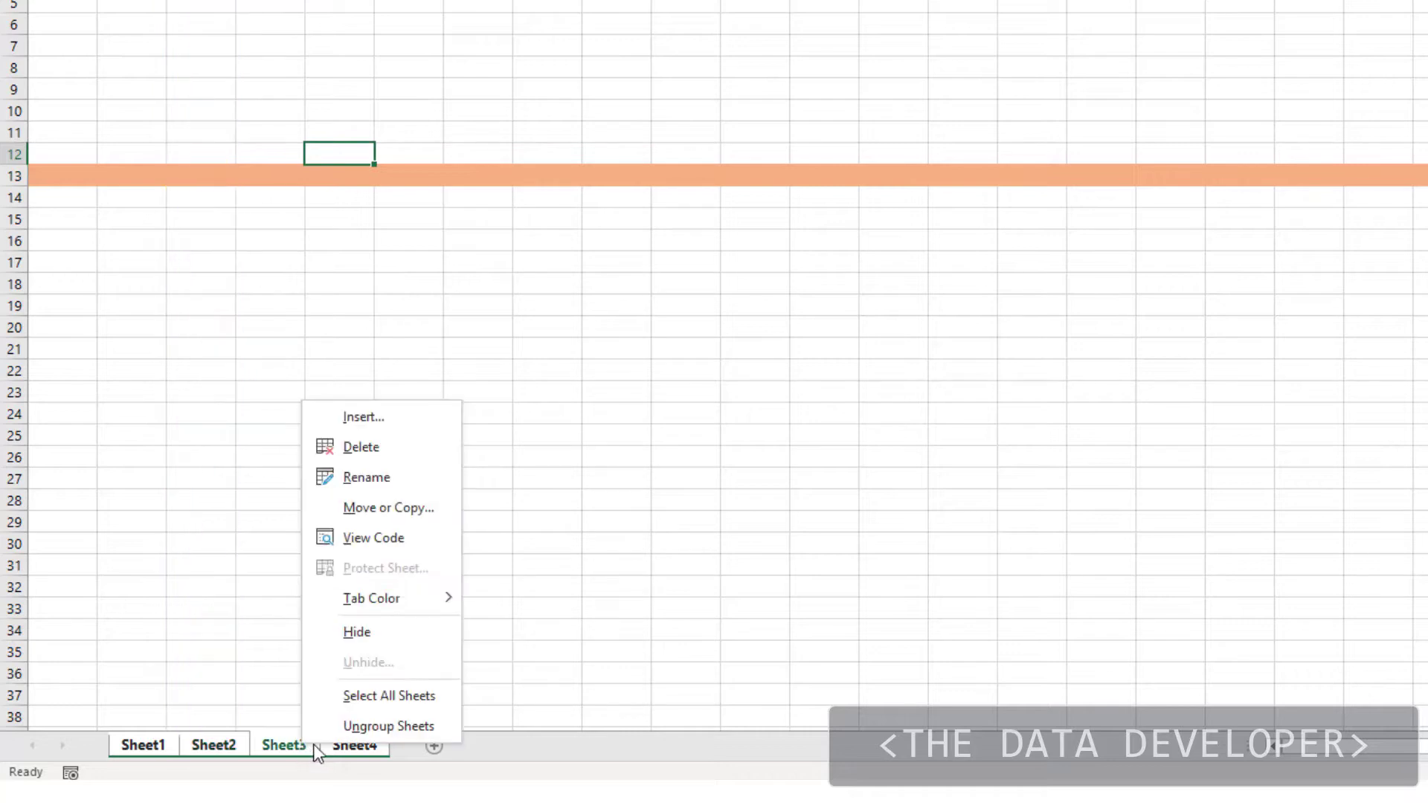
left_click(344, 727)
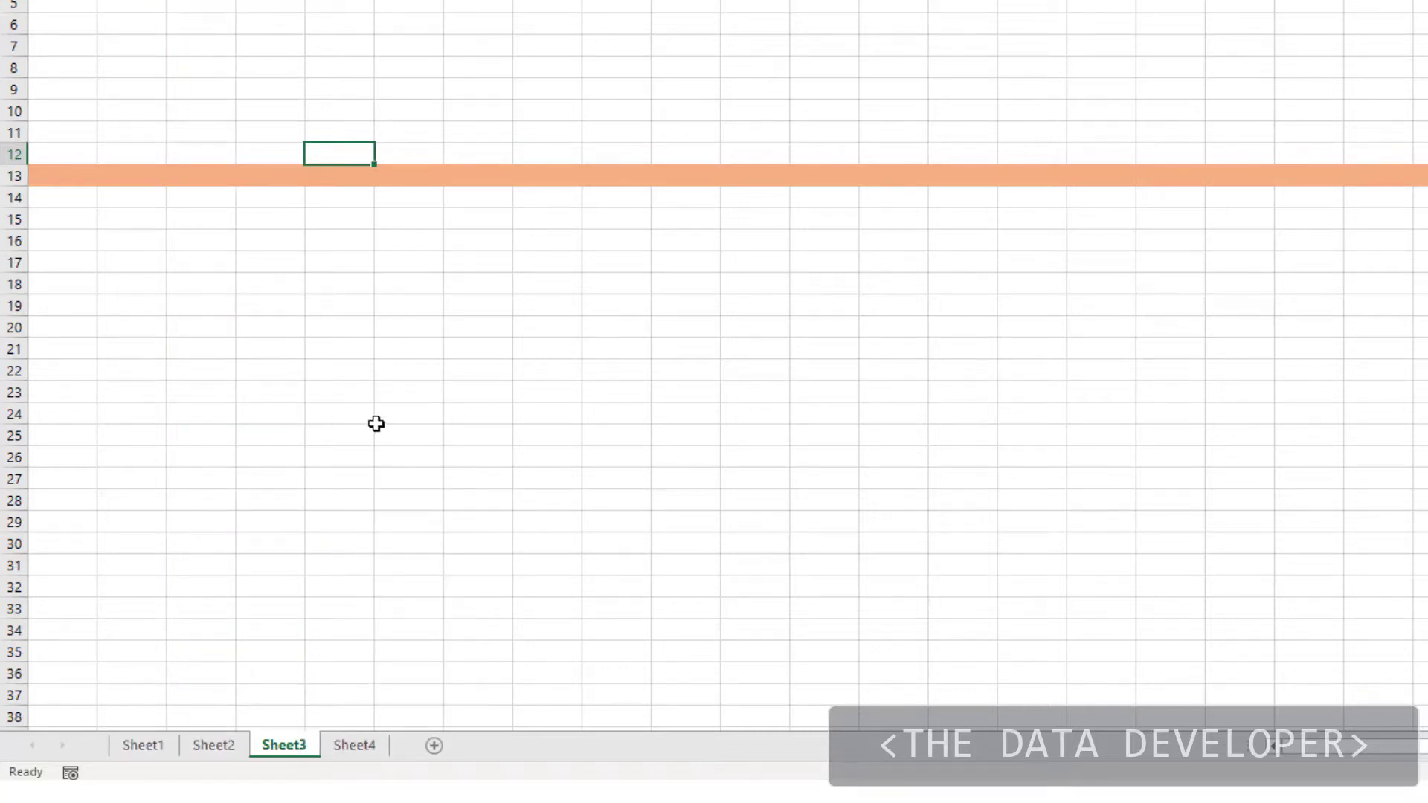
left_click(375, 418)
left_click(331, 744)
left_click(187, 753)
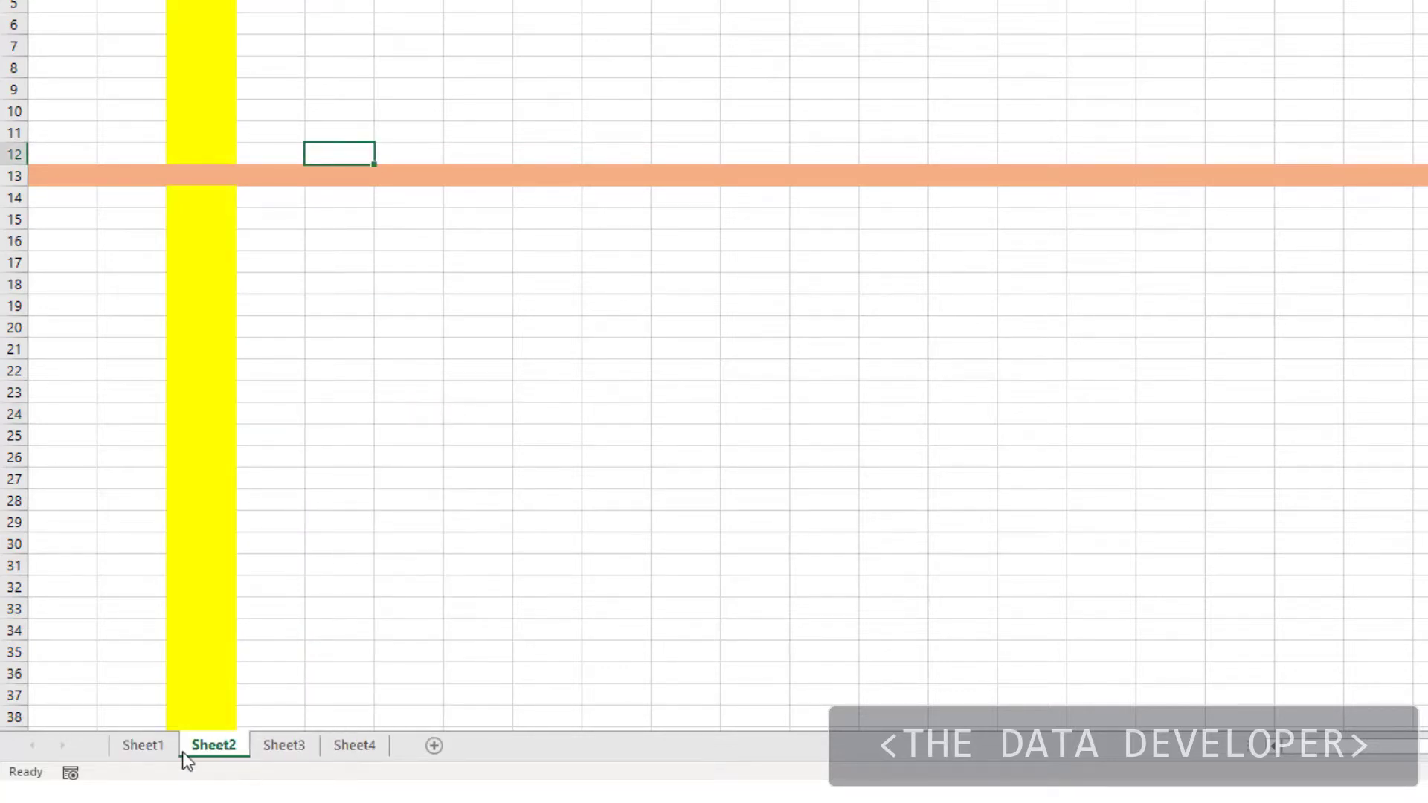
Step: Group Sheet1 with Sheet3, and ungroup the two sheets again
left_click(150, 747)
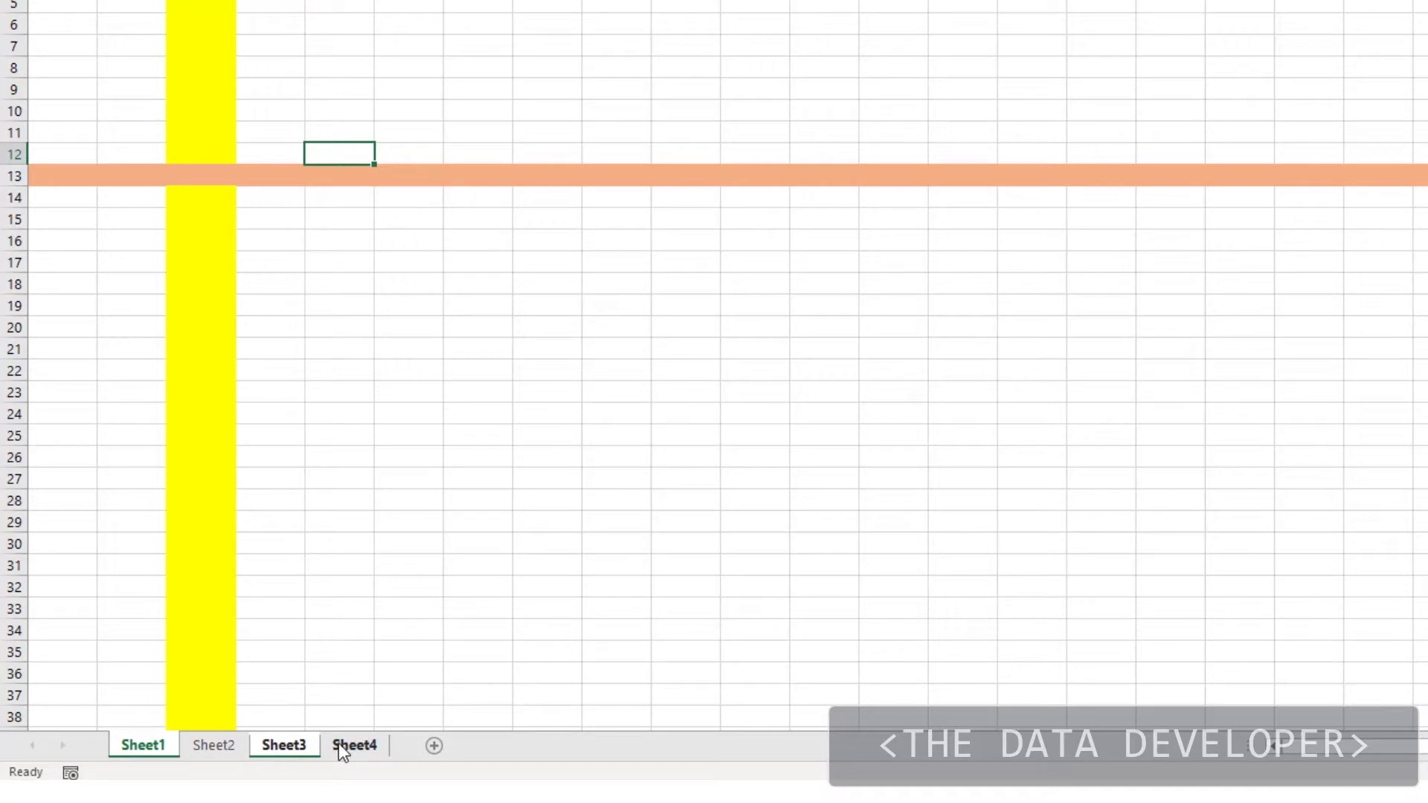
right_click(272, 747)
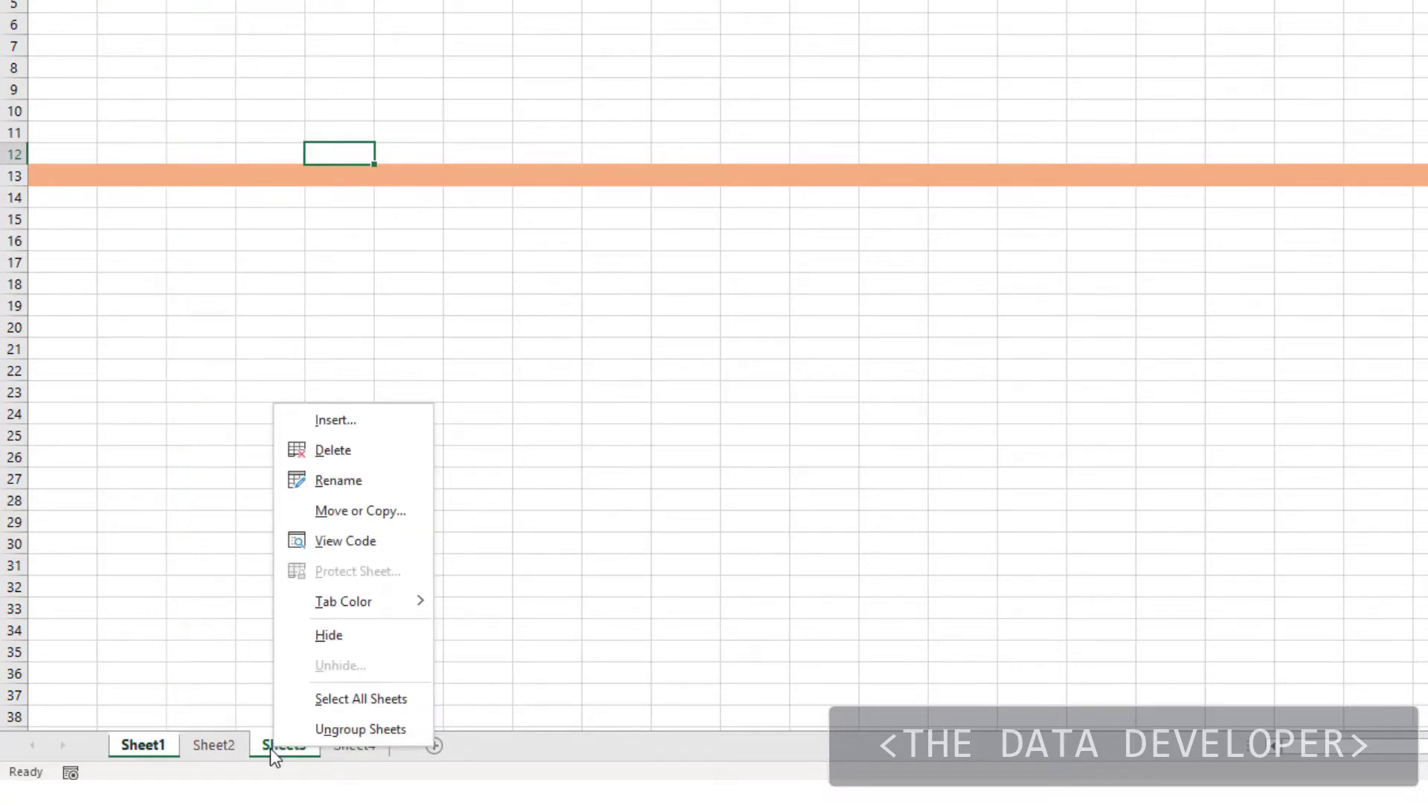
left_click(316, 738)
left_click(288, 419)
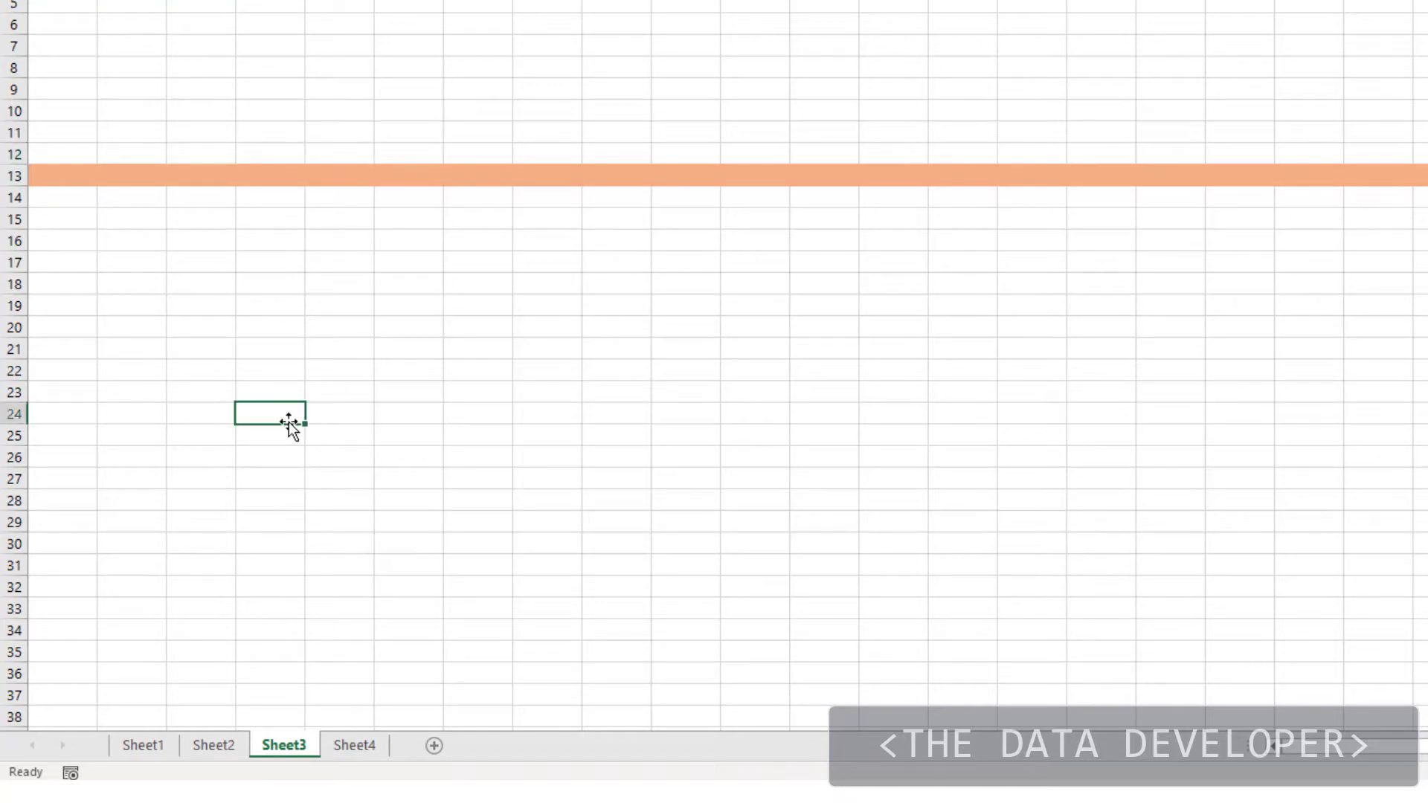